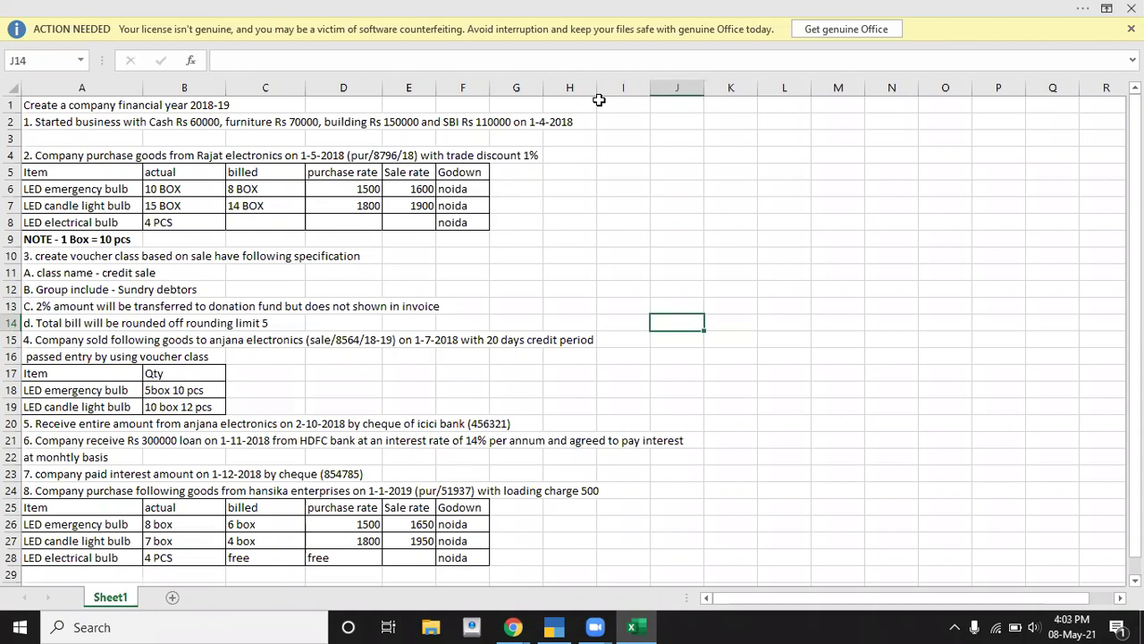
Leave the Excel assignment sheet at cell C3 and bring up TallyPrime's Select Company list
click(271, 139)
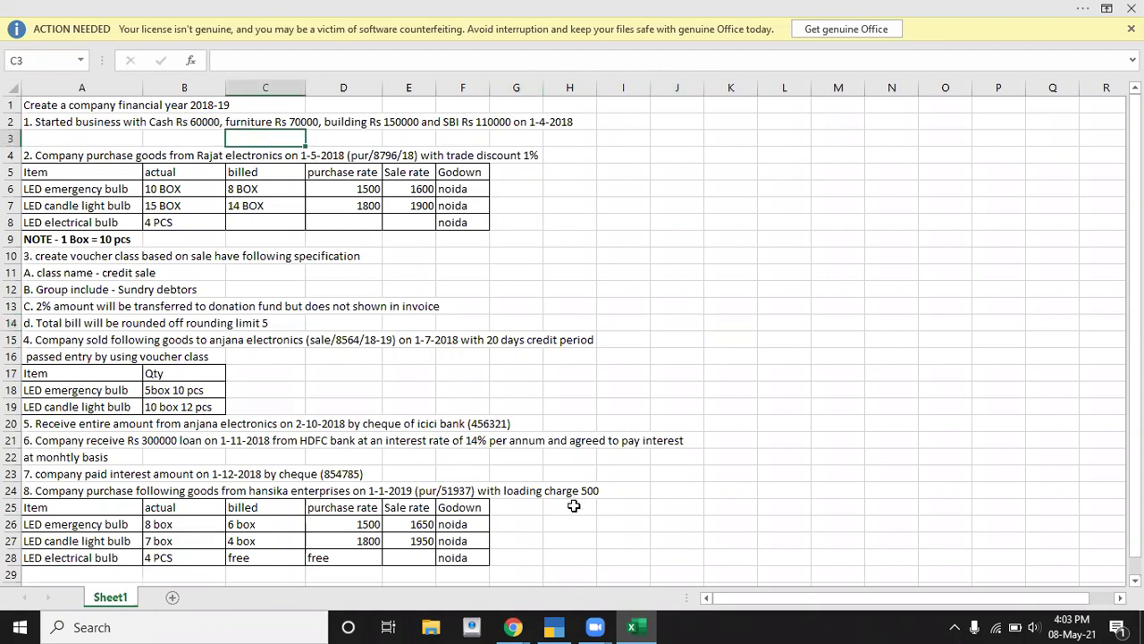
click(554, 626)
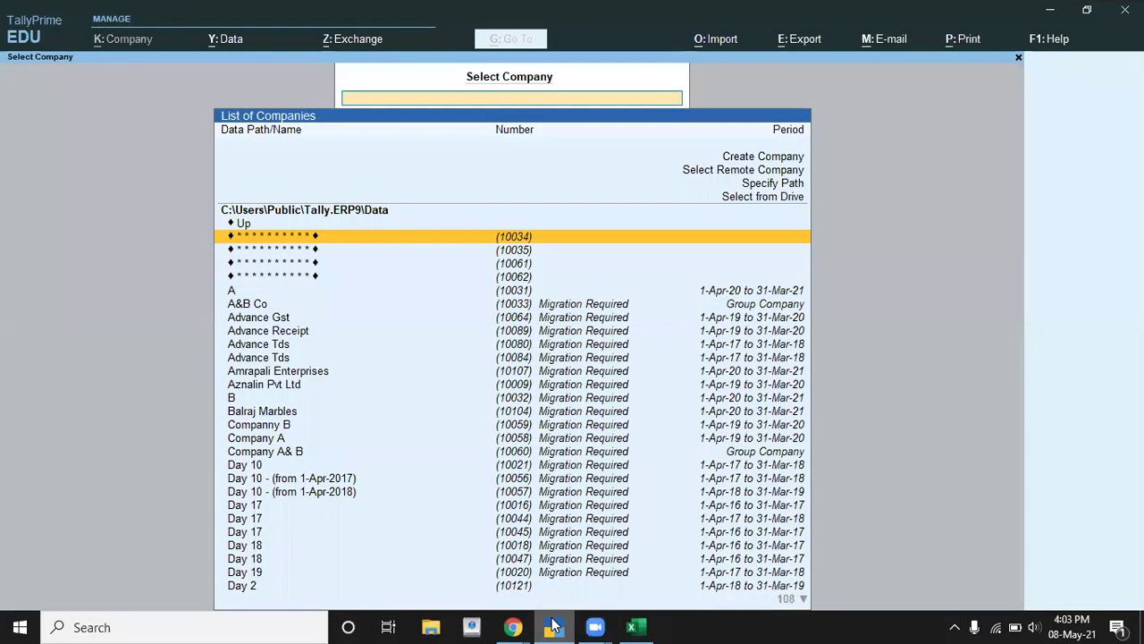
Start a new company named 'Tally Day 14' with state Uttar Pradesh
key(Up)
key(Up)
key(Up)
key(Up)
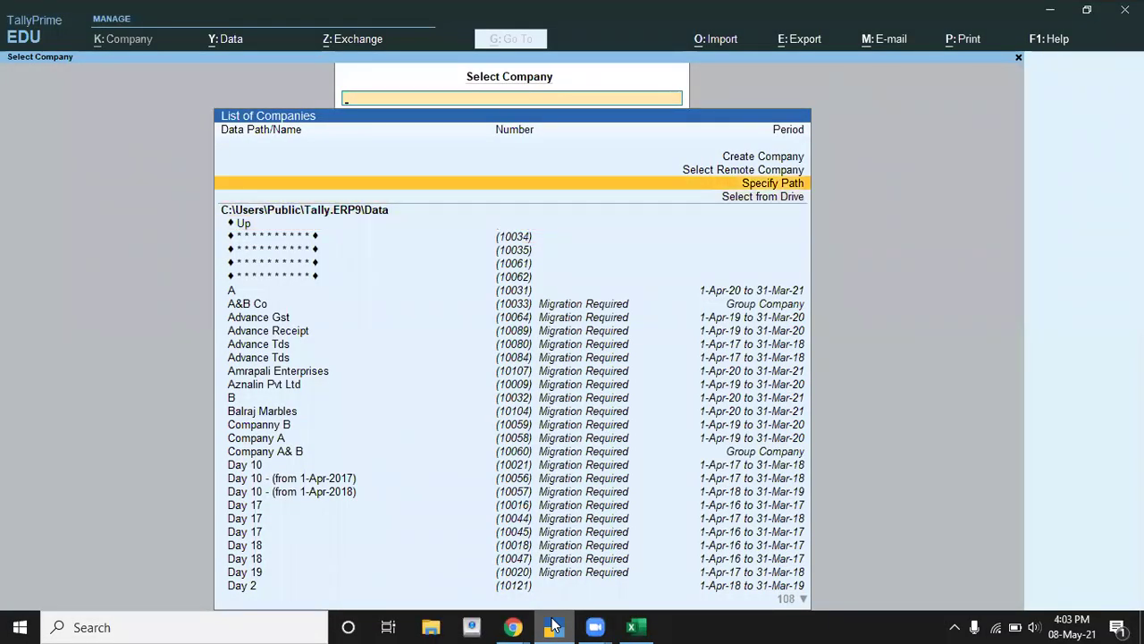
key(Up)
key(Up)
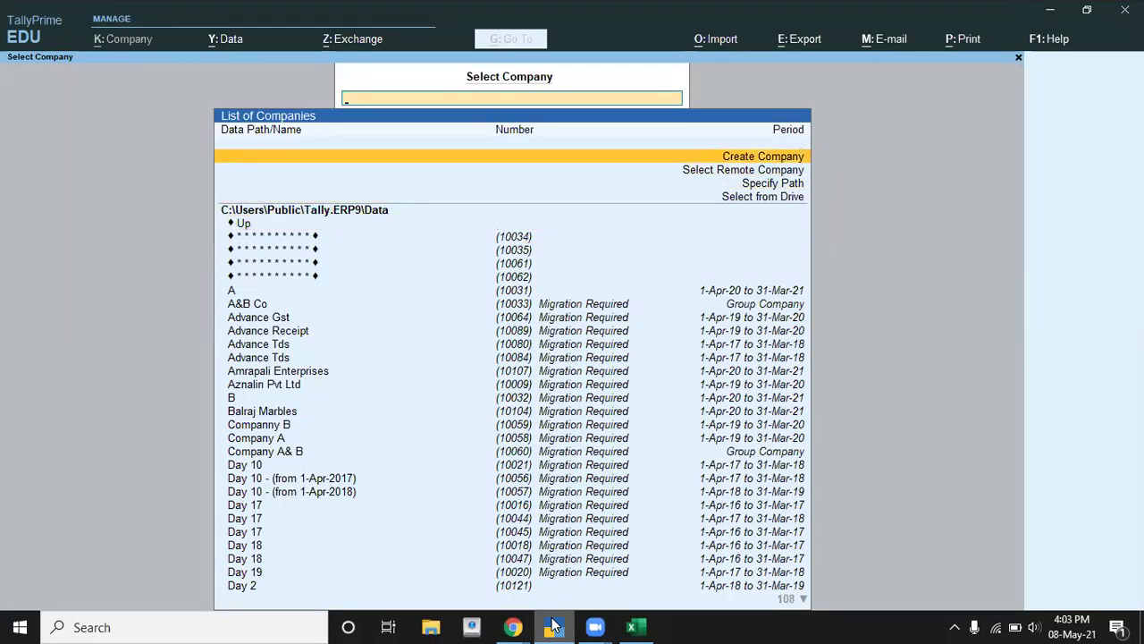
key(Return)
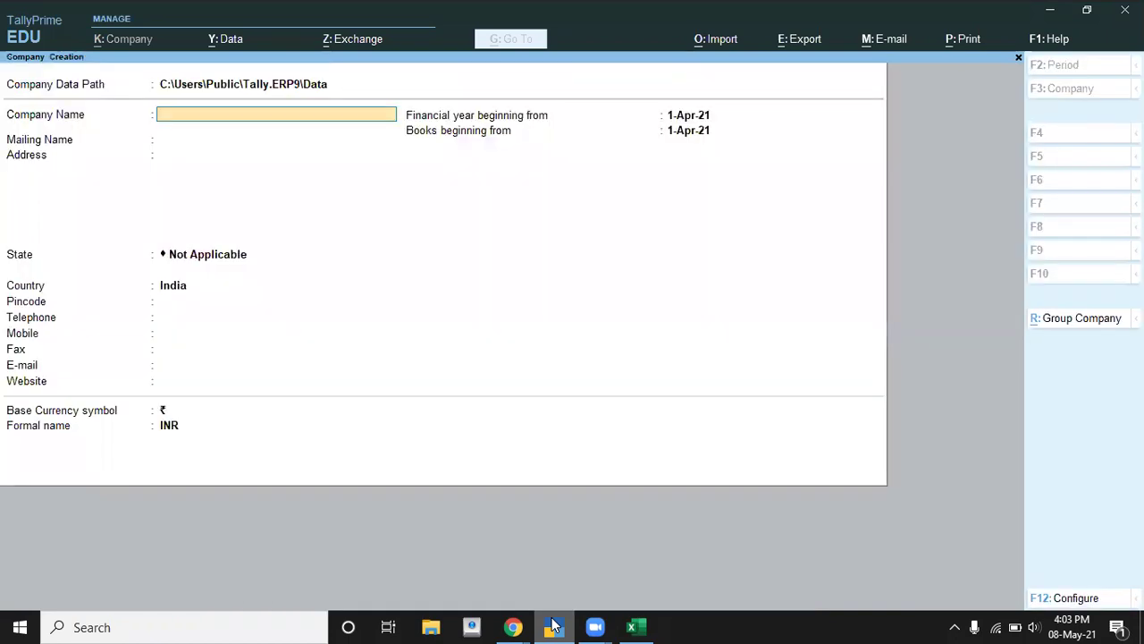
text(Tally Day 14)
key(Return)
key(Return)
key(Return)
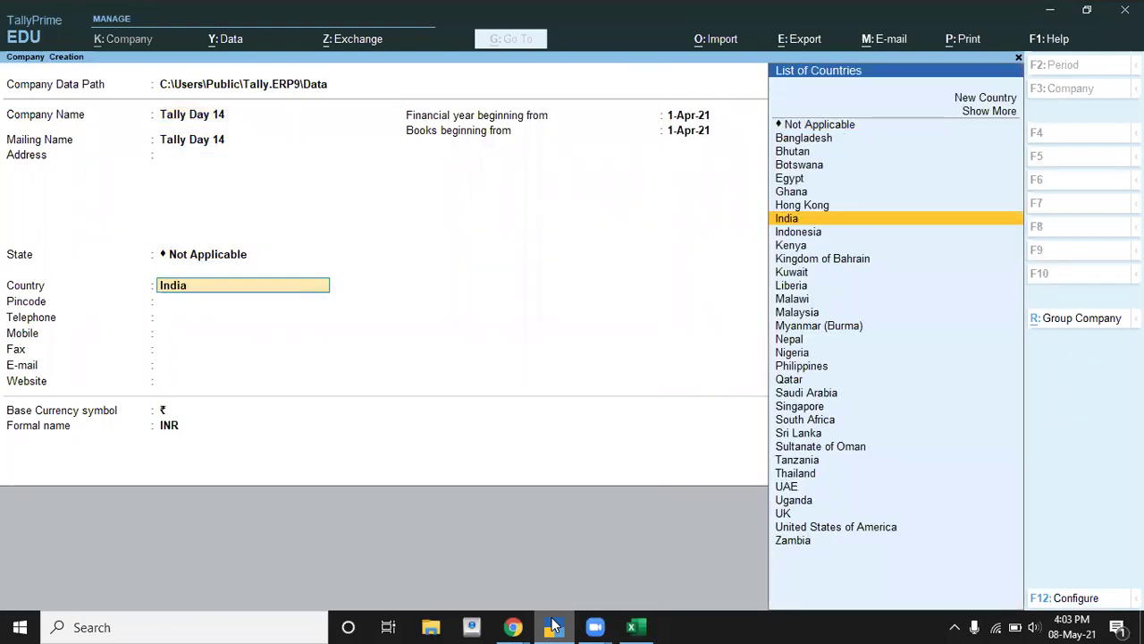
key(Return)
text(U)
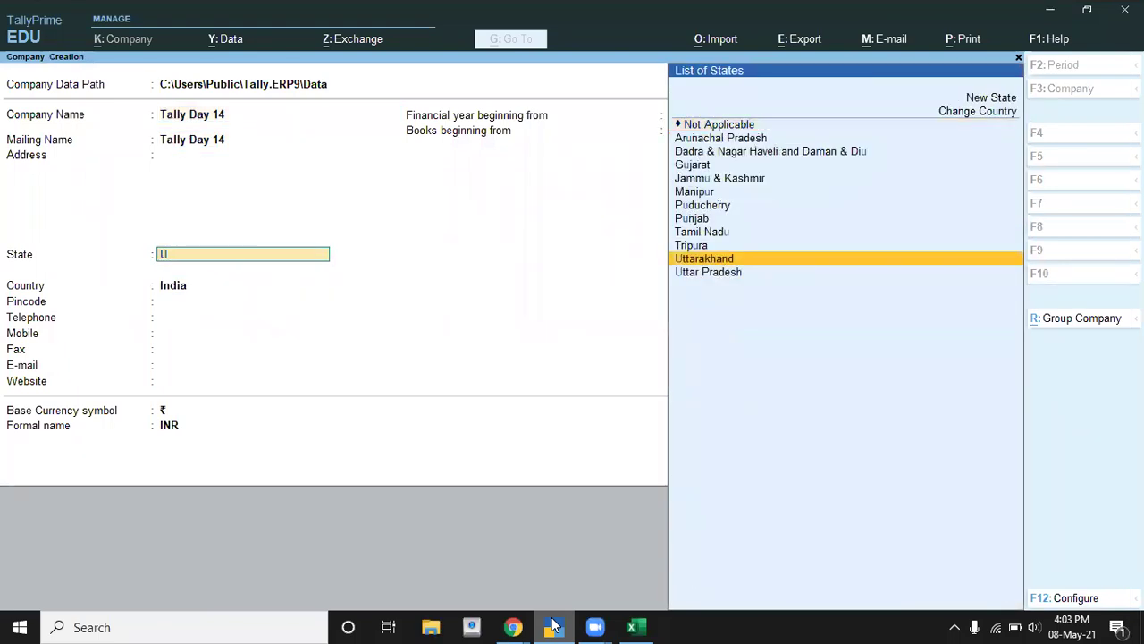
key(Down)
key(Return)
key(Return)
key(Return)
key(Return)
key(Return)
key(Return)
key(Return)
Set the company's financial year start to 1-4-2018 and accept the remaining fields
key(alt+Tab)
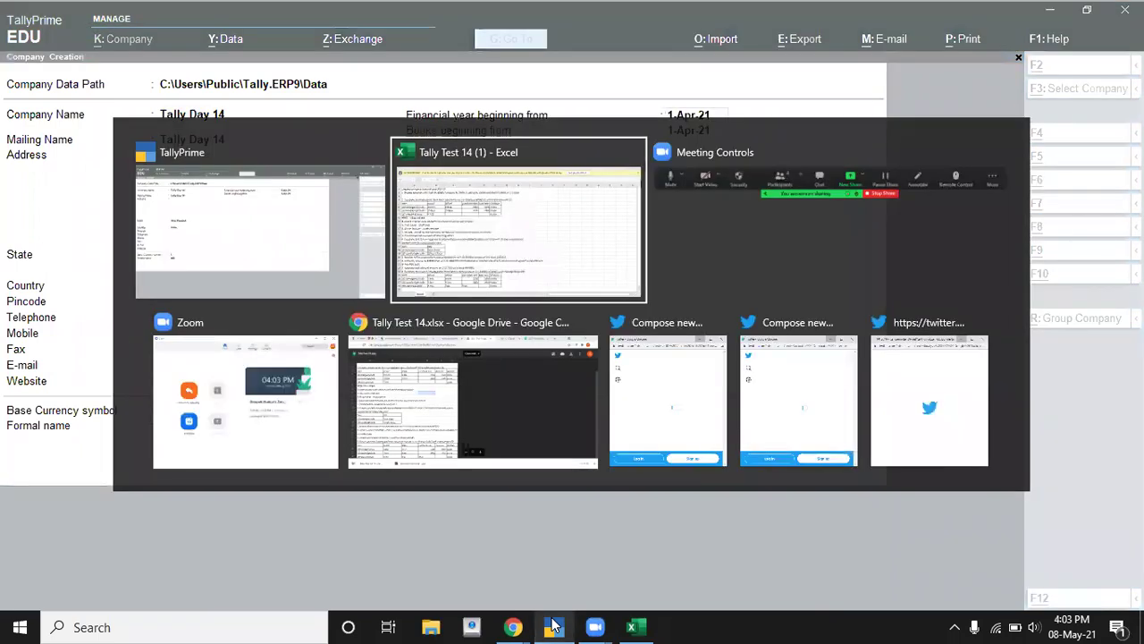
key(alt+Tab)
text(1-)
text(4-2018)
key(Return)
key(Return)
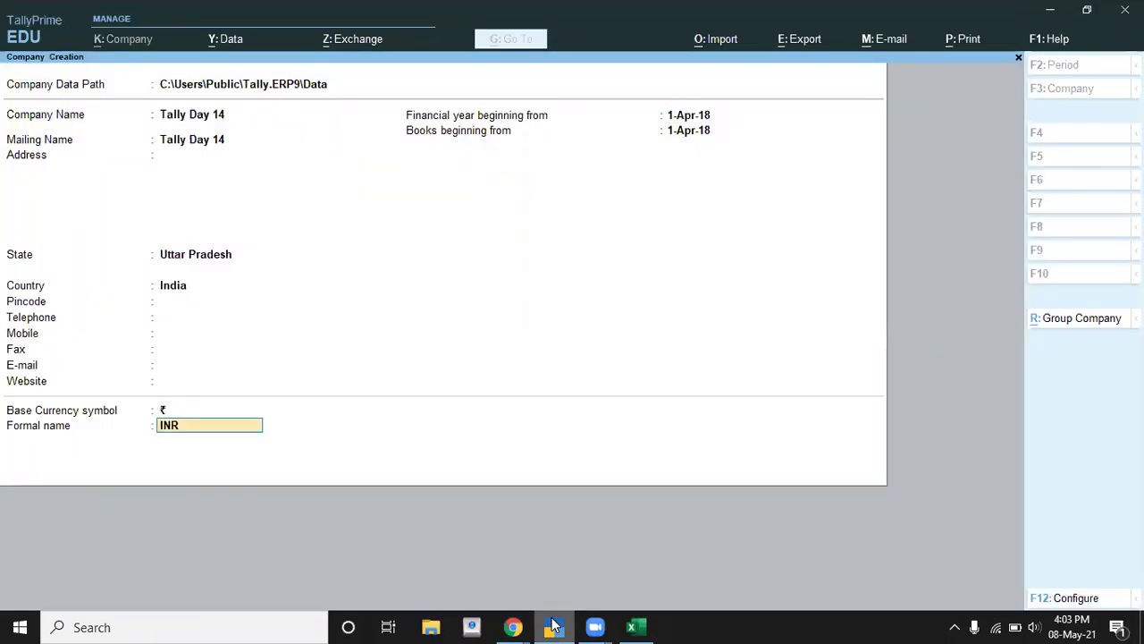
key(Return)
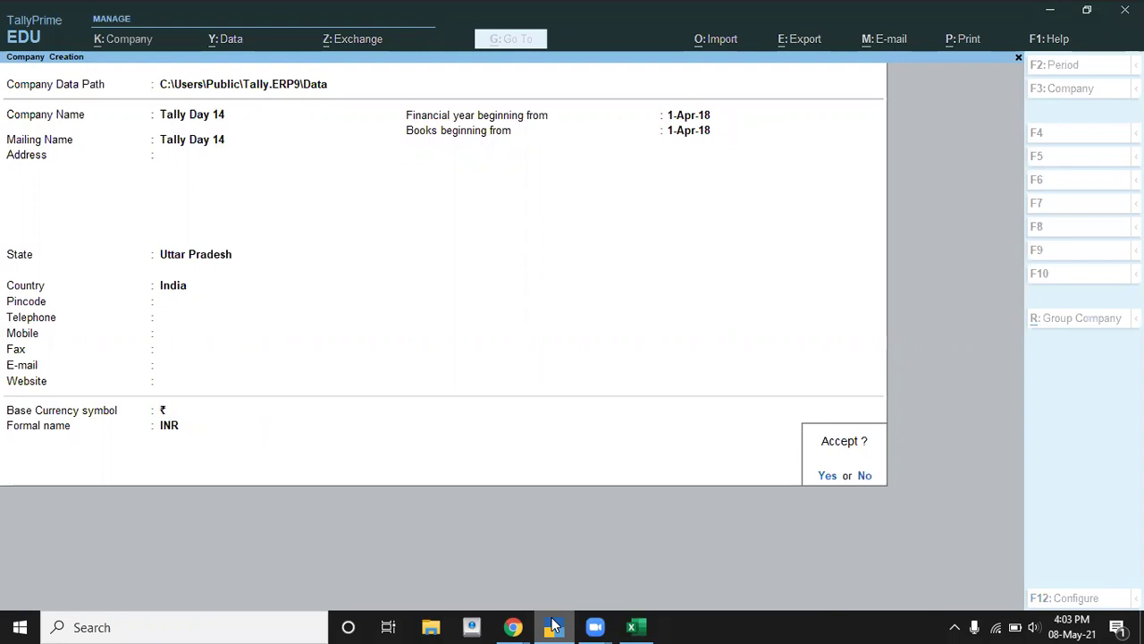
click(555, 626)
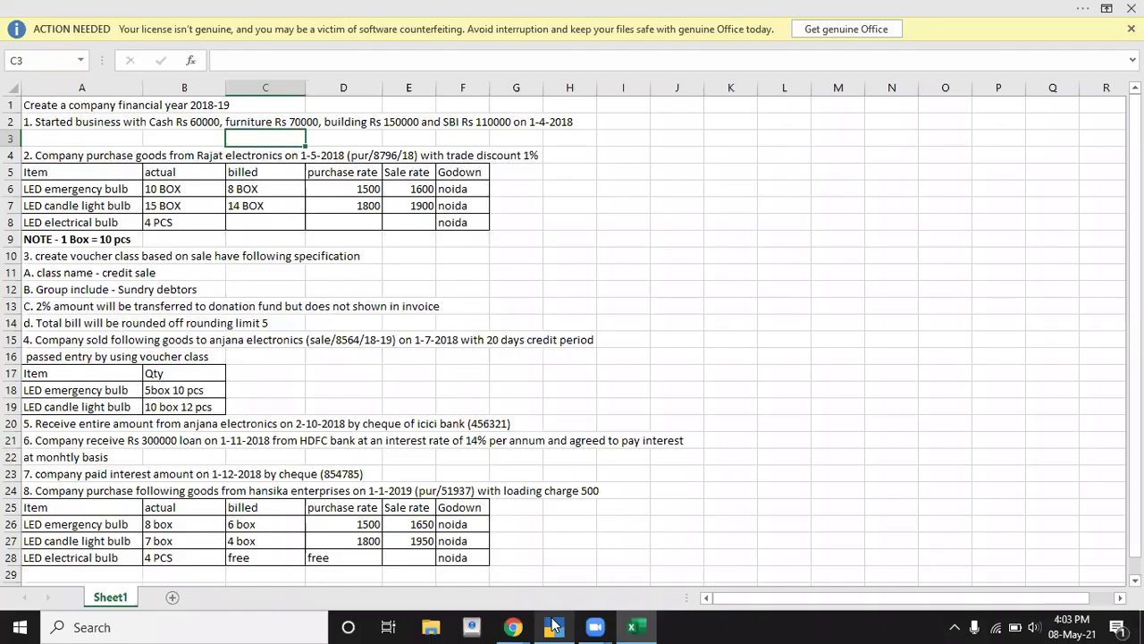
key(Up)
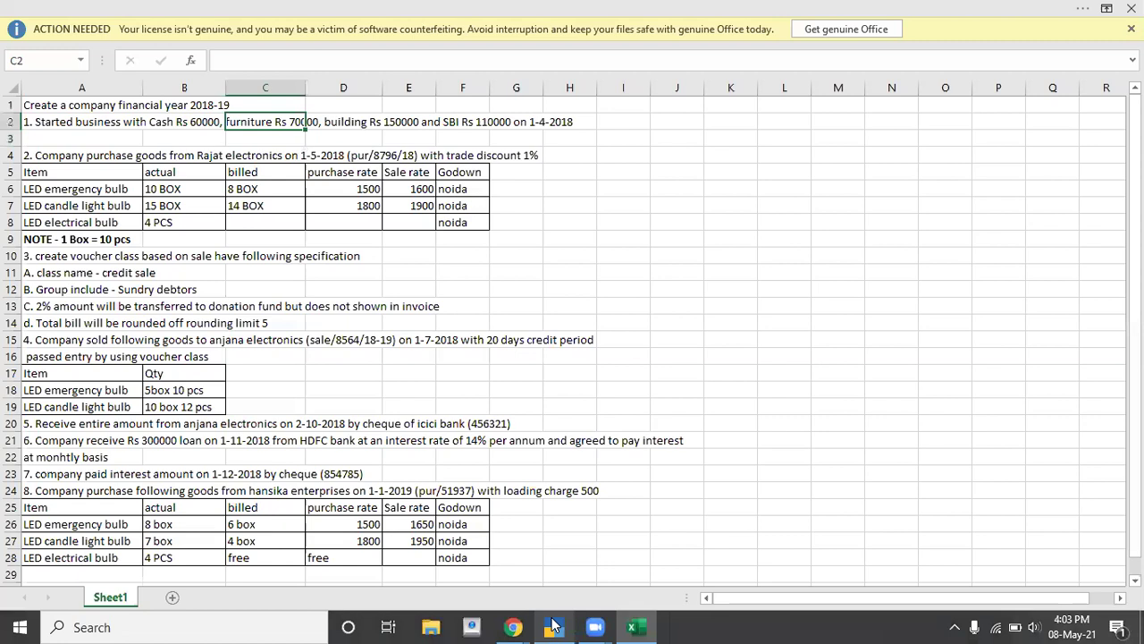
key(Left)
key(Left)
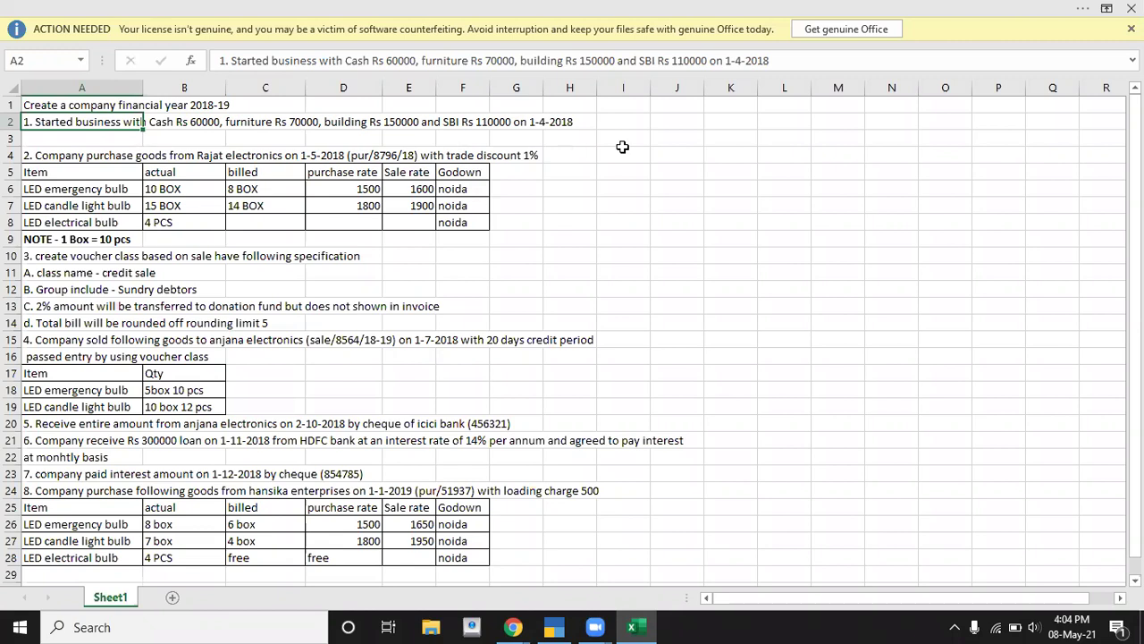
Enter 60000, 70000, 150000 and 110000 into cells J3 to J6
click(676, 139)
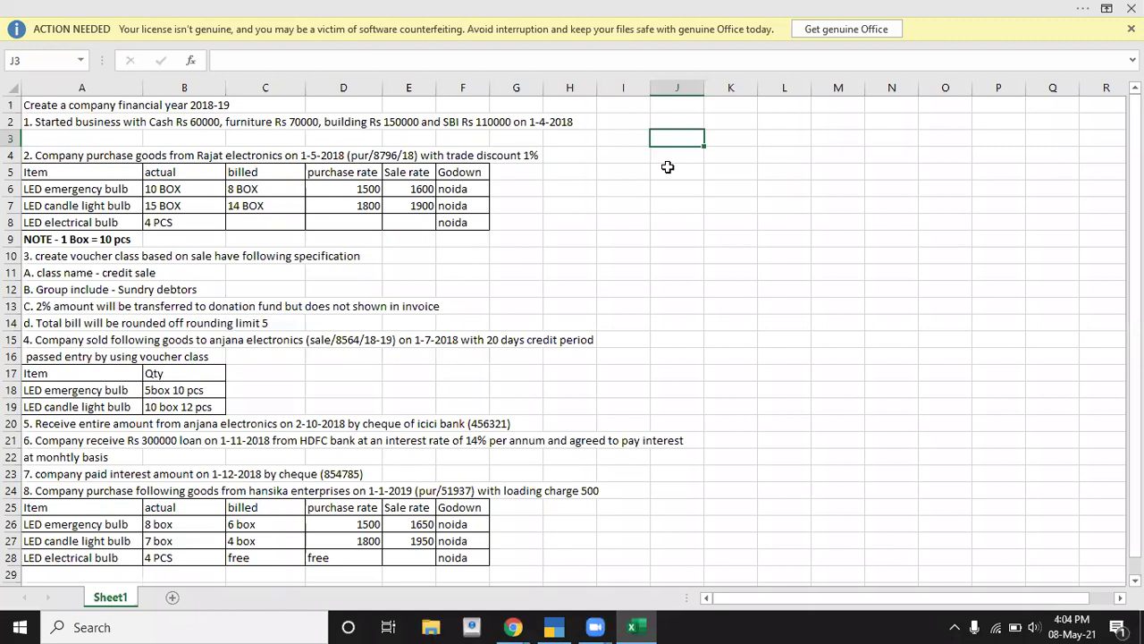
text(60000)
key(Return)
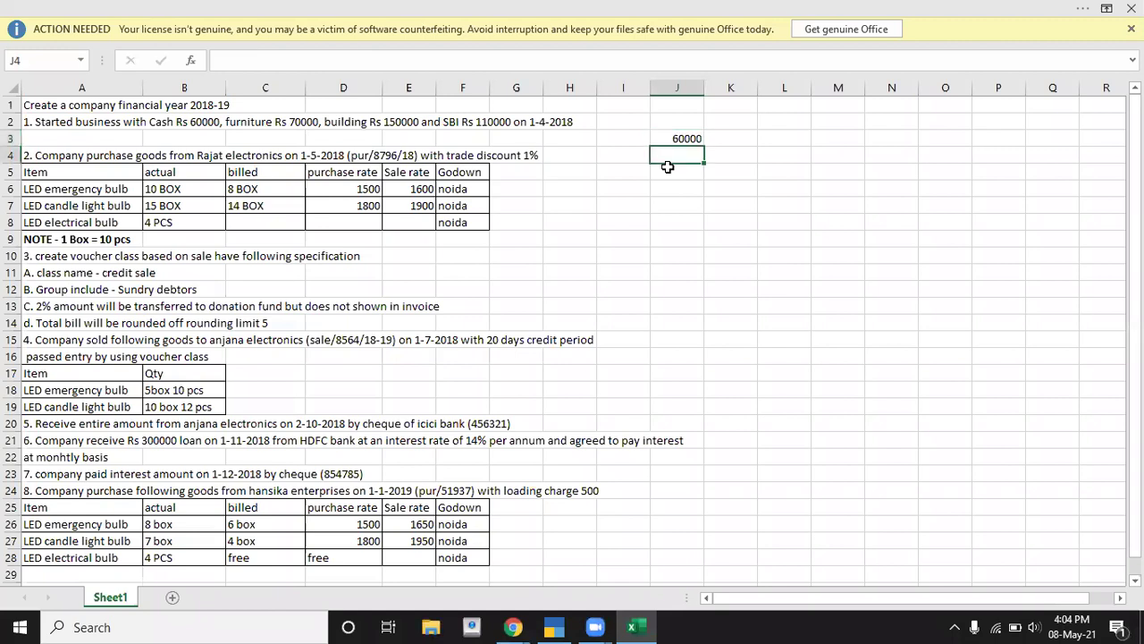
text(70000)
key(Return)
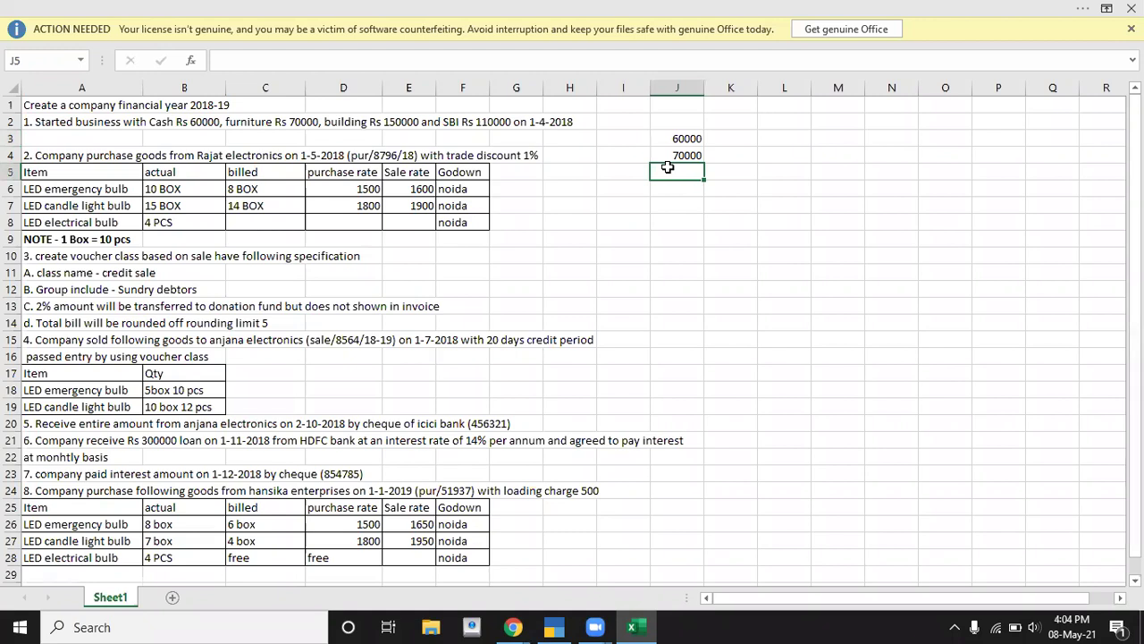
text(150000)
key(Return)
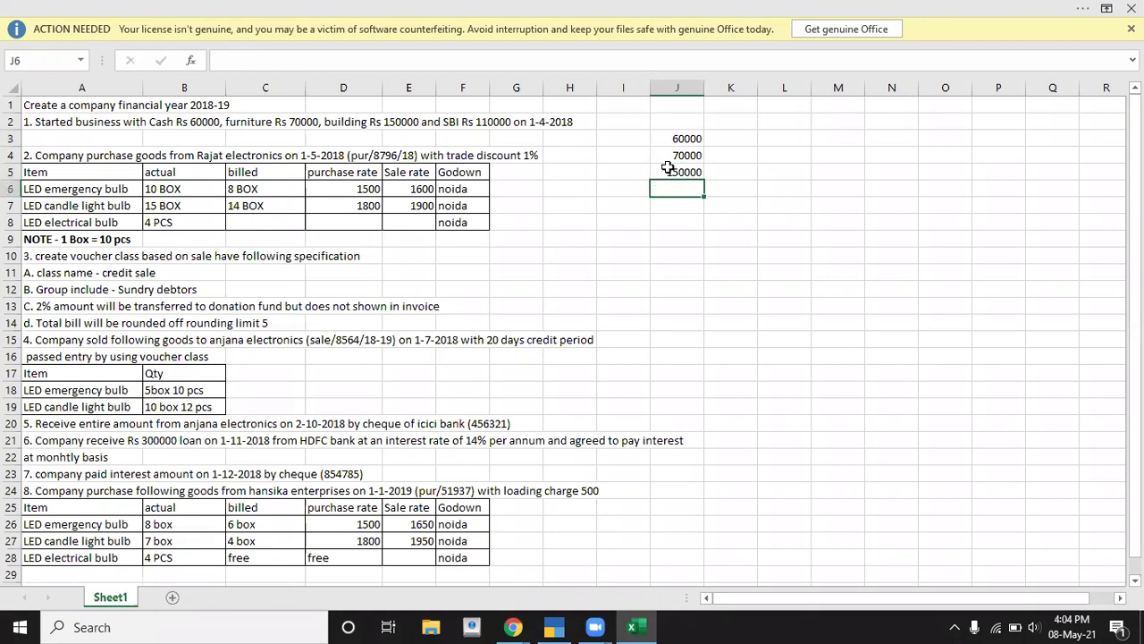
text(110000)
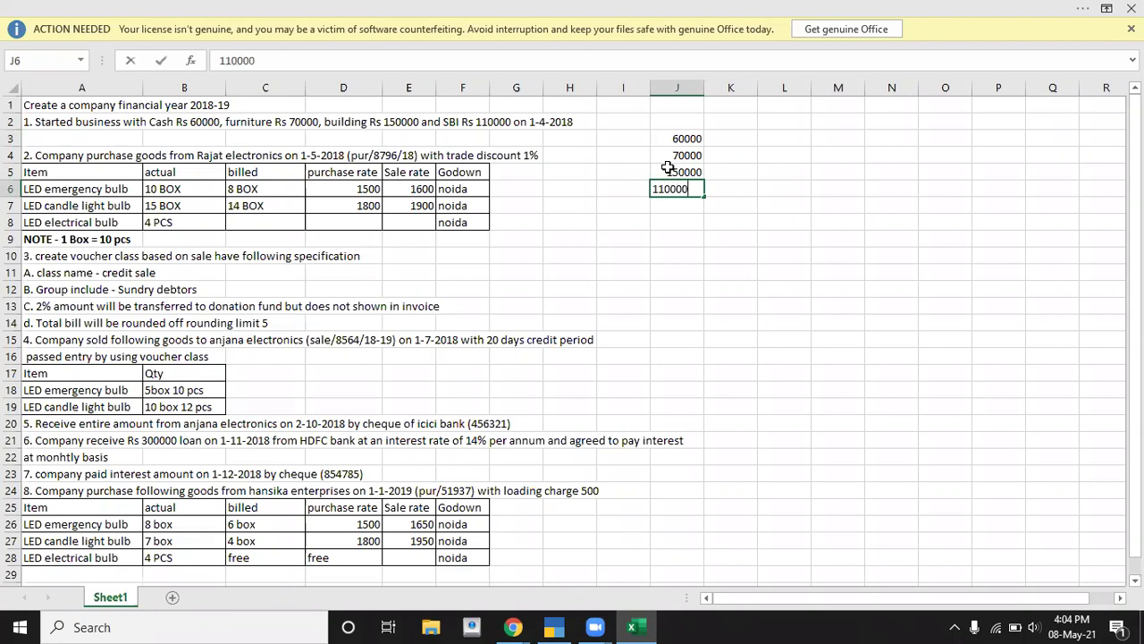
key(Return)
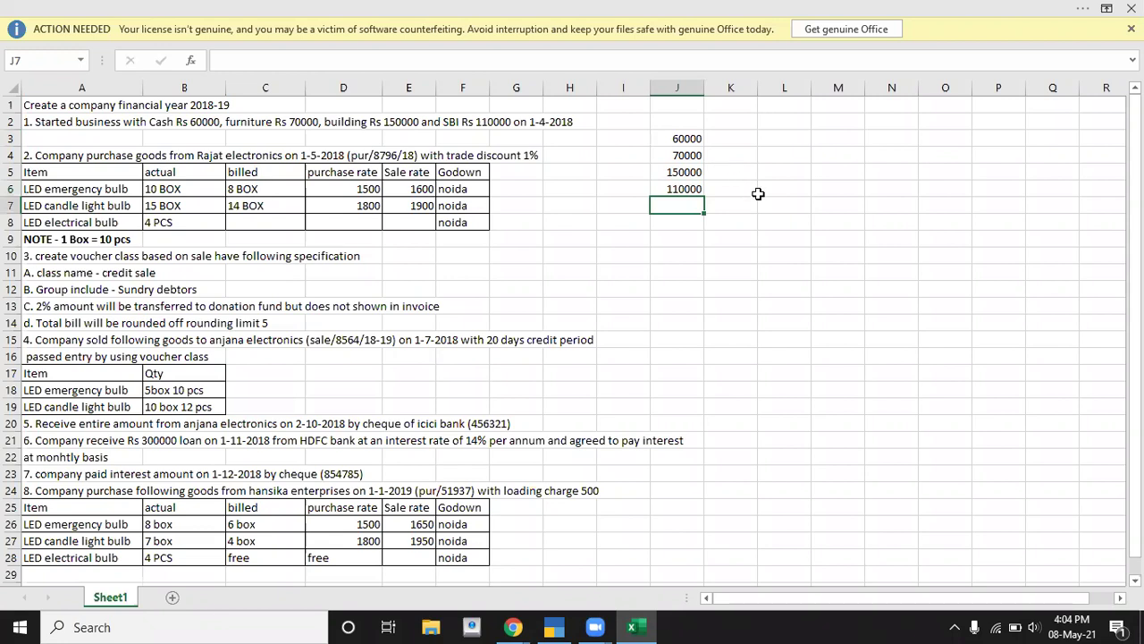
Total J3:J6 with =SUM in J7, giving 390000
click(758, 195)
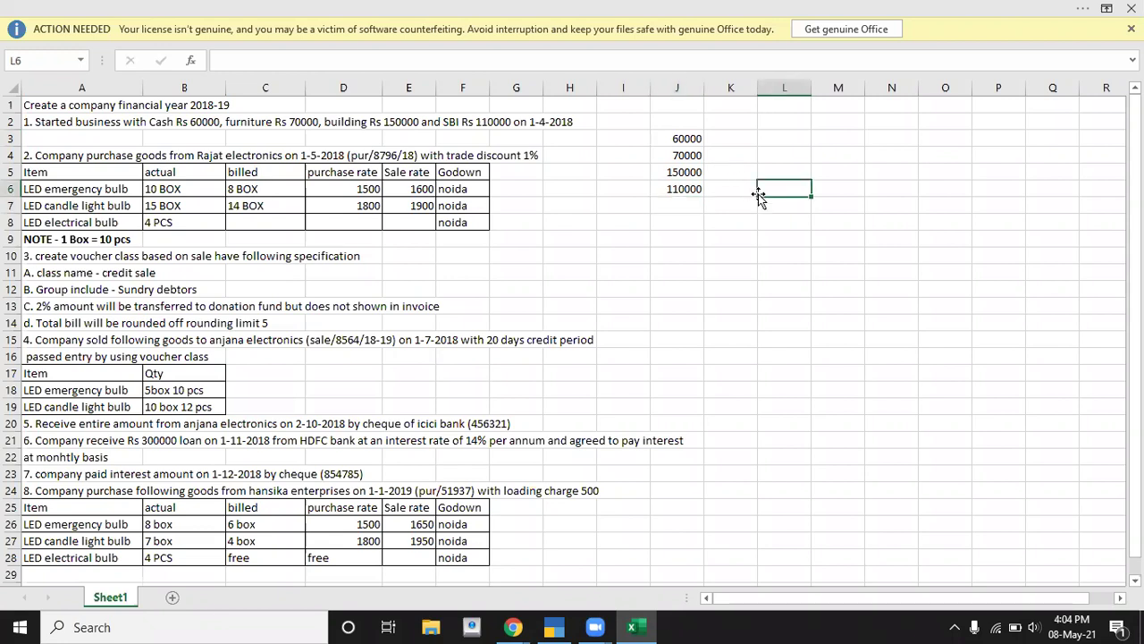
click(679, 206)
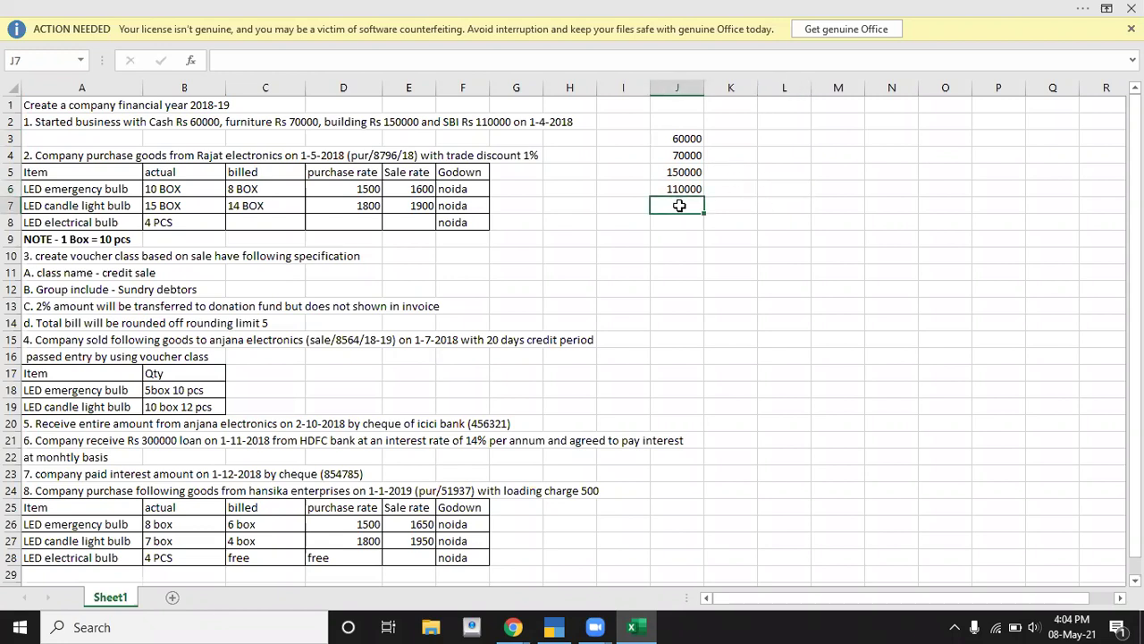
key(alt)
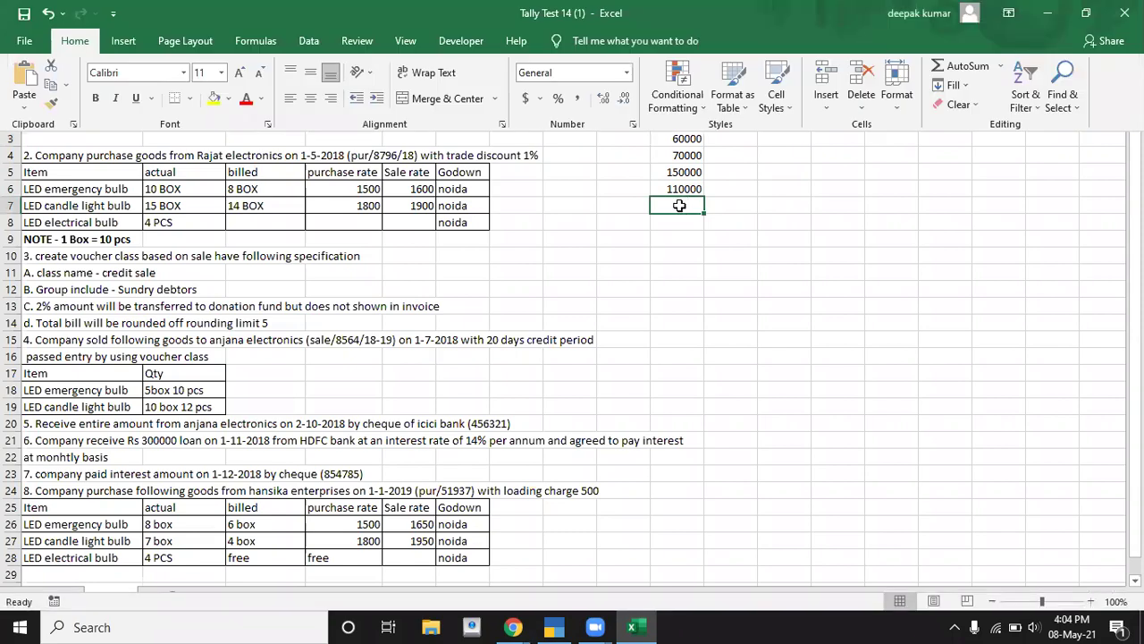
text(=)
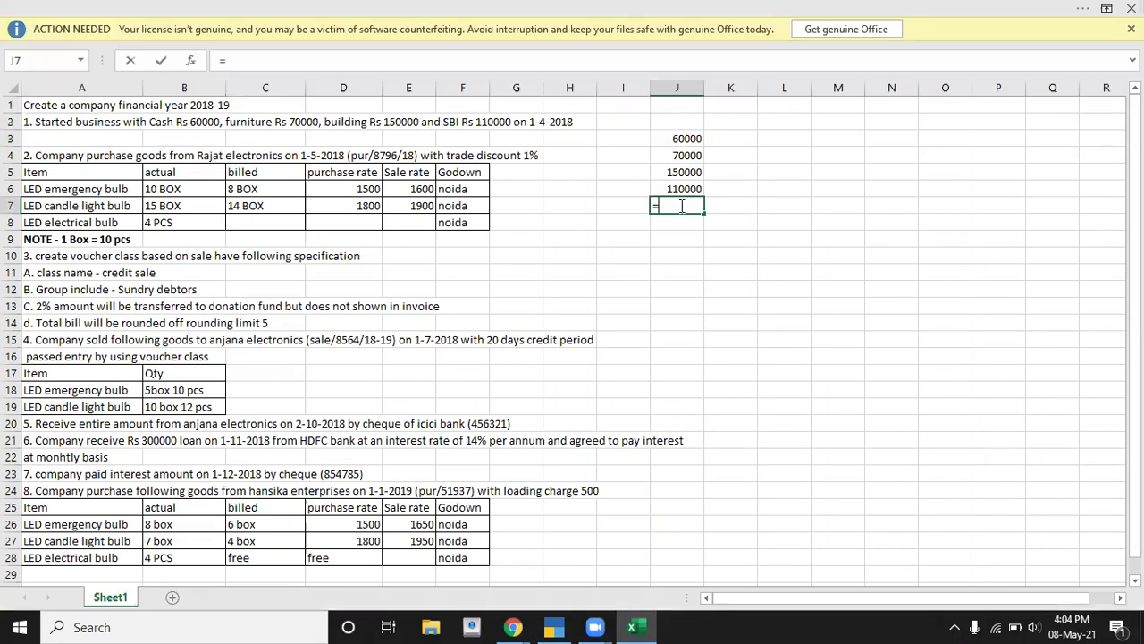
text(sum)
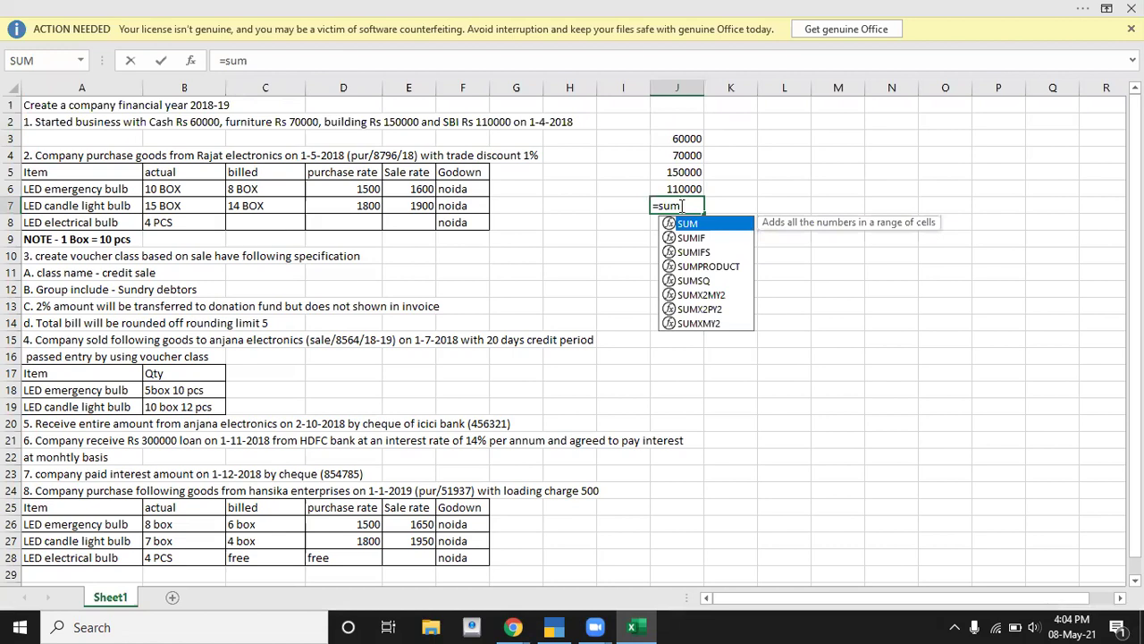
text(()
key(Up)
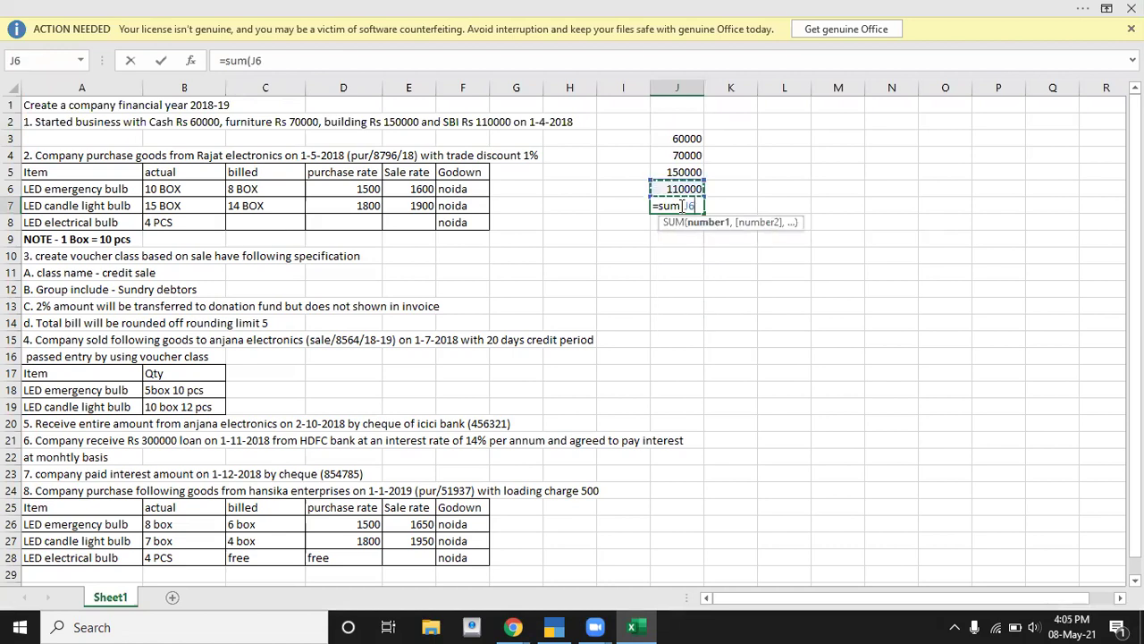
key(shift+Up)
key(shift+Up)
key(shift+Up)
text())
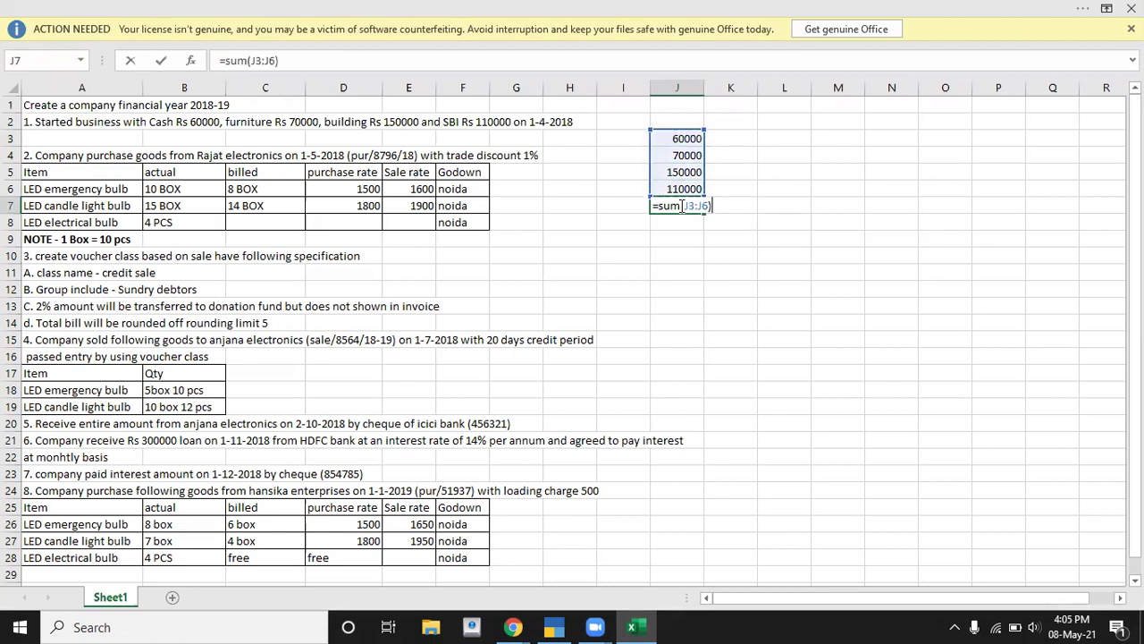
key(Return)
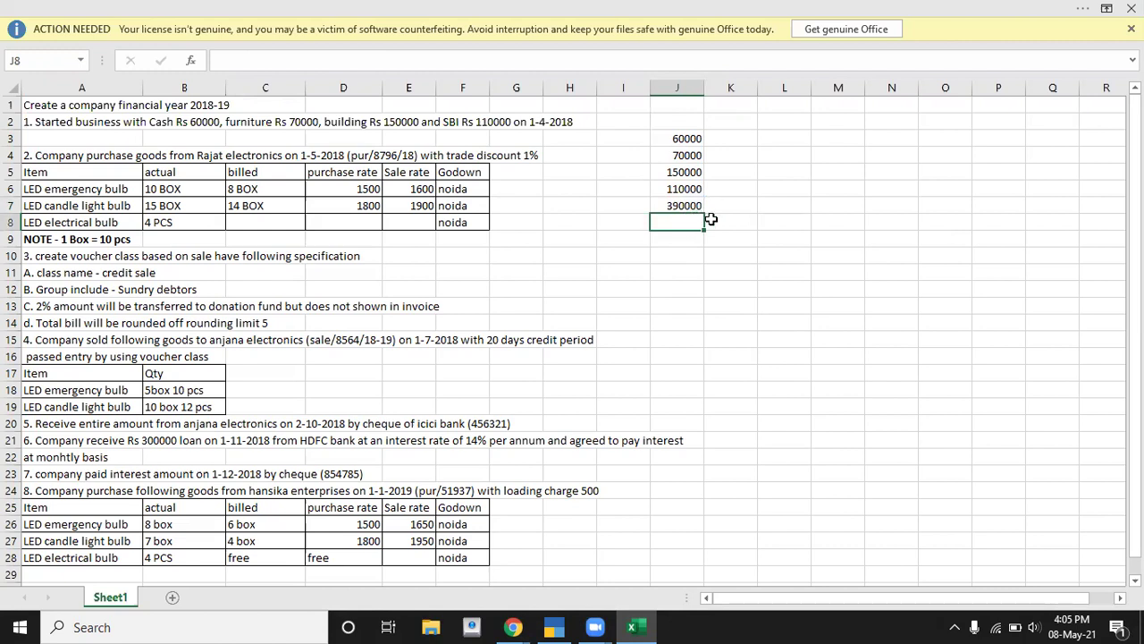
key(alt+Tab)
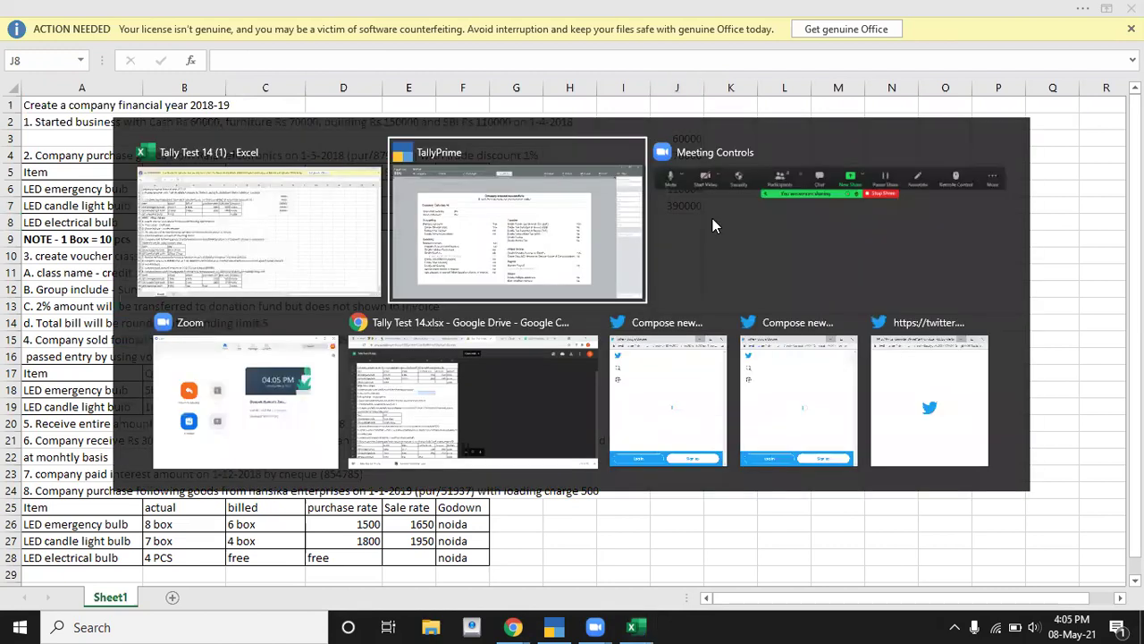
Leave the company features screen and start a Receipt voucher from Vouchers
key(BackSpace)
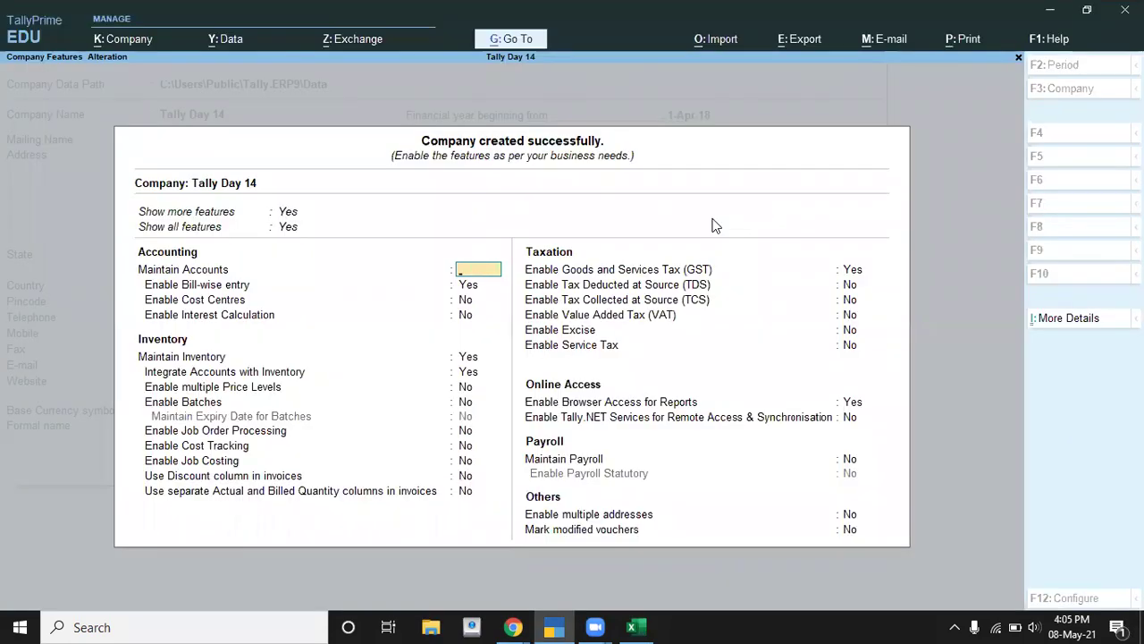
key(Escape)
key(y)
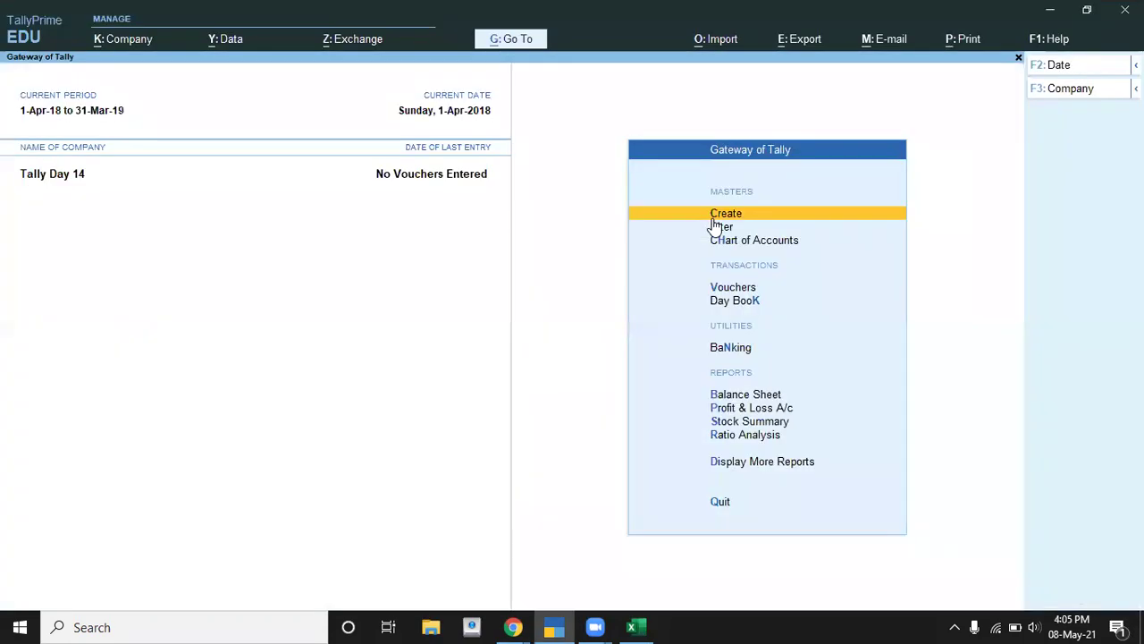
key(Down)
key(Up)
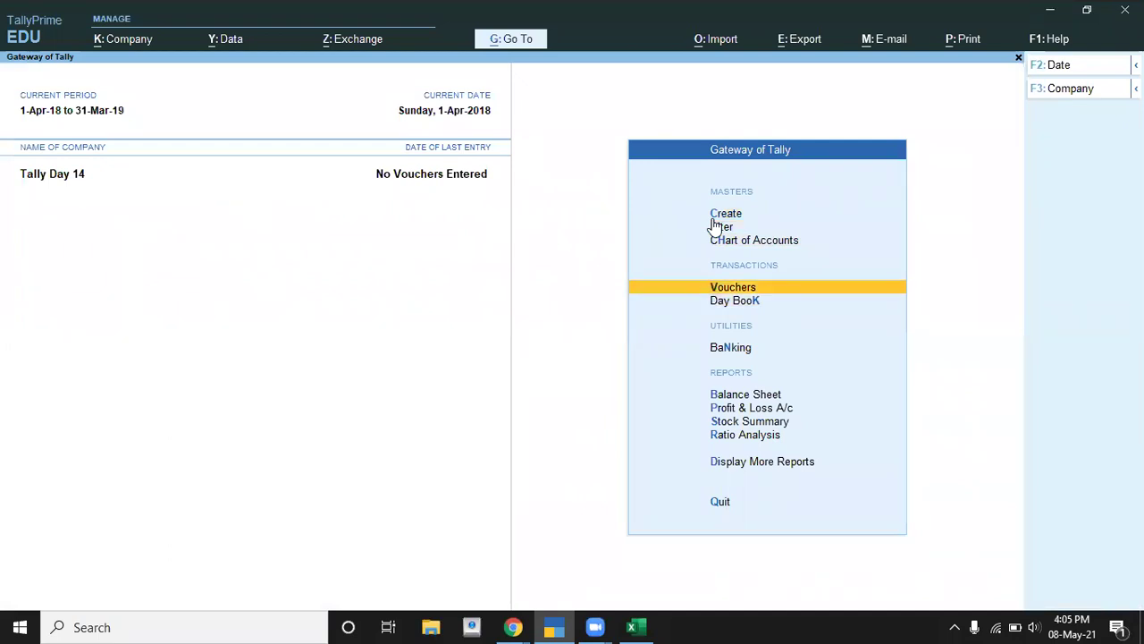
key(Return)
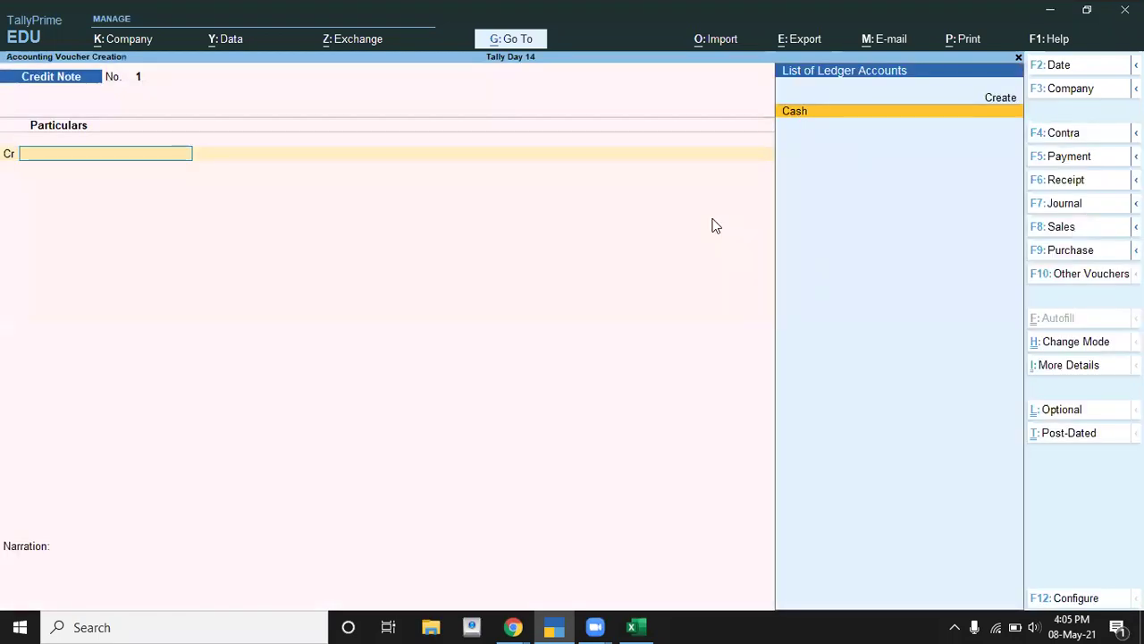
key(F5)
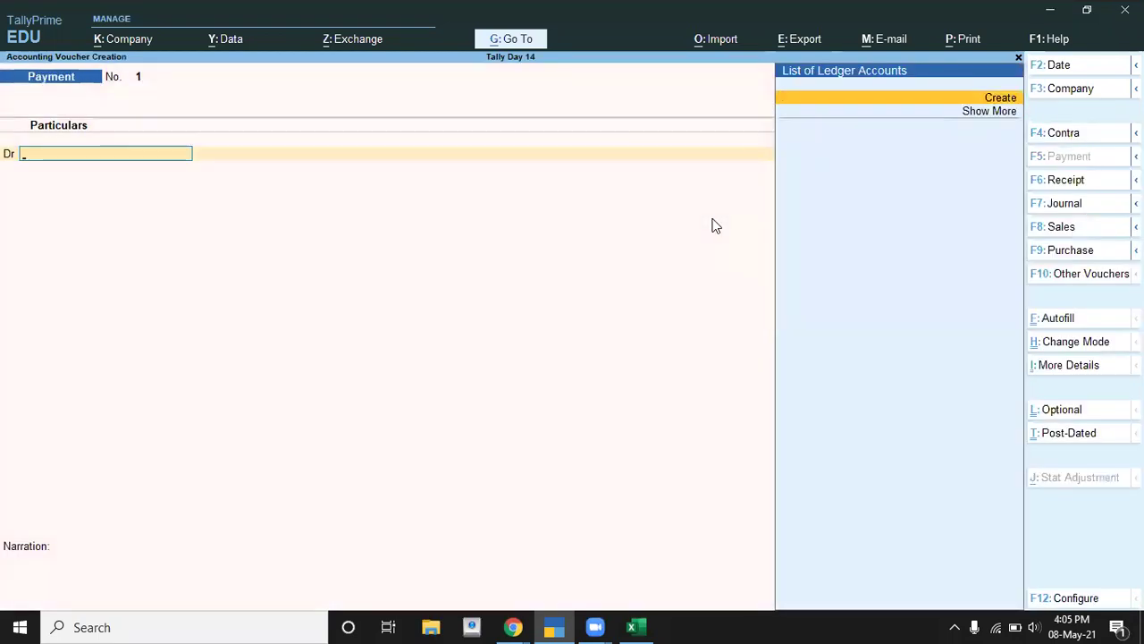
key(F6)
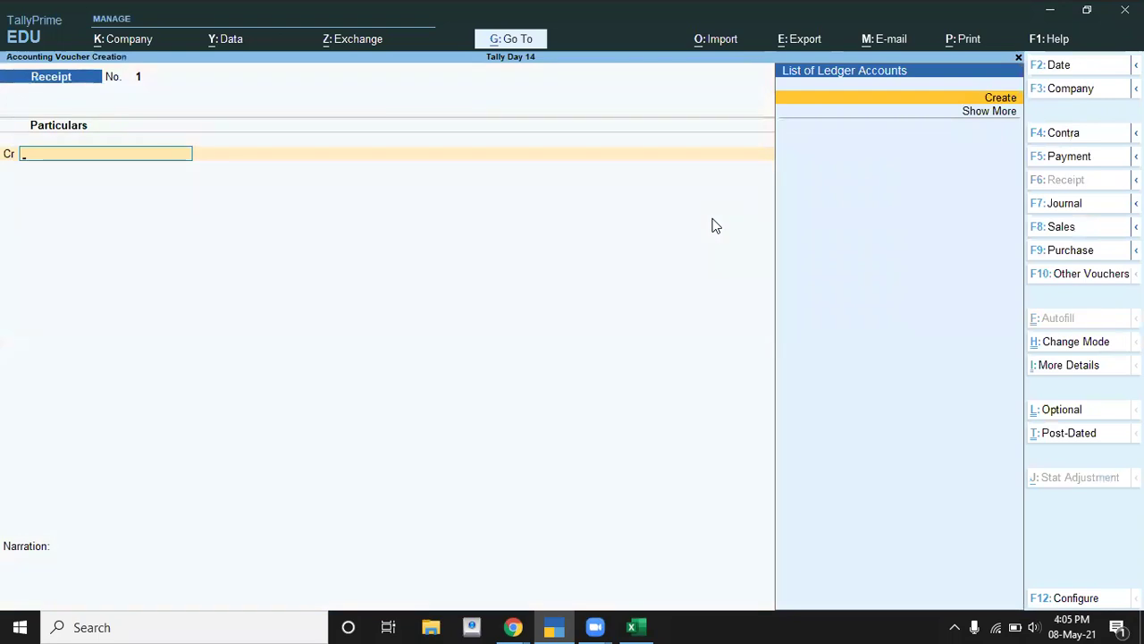
Create a 'Capital' ledger under Capital Account as the voucher's credit ledger
key(ctrl)
key(ctrl)
key(alt+c)
text(Capital)
key(Return)
key(Return)
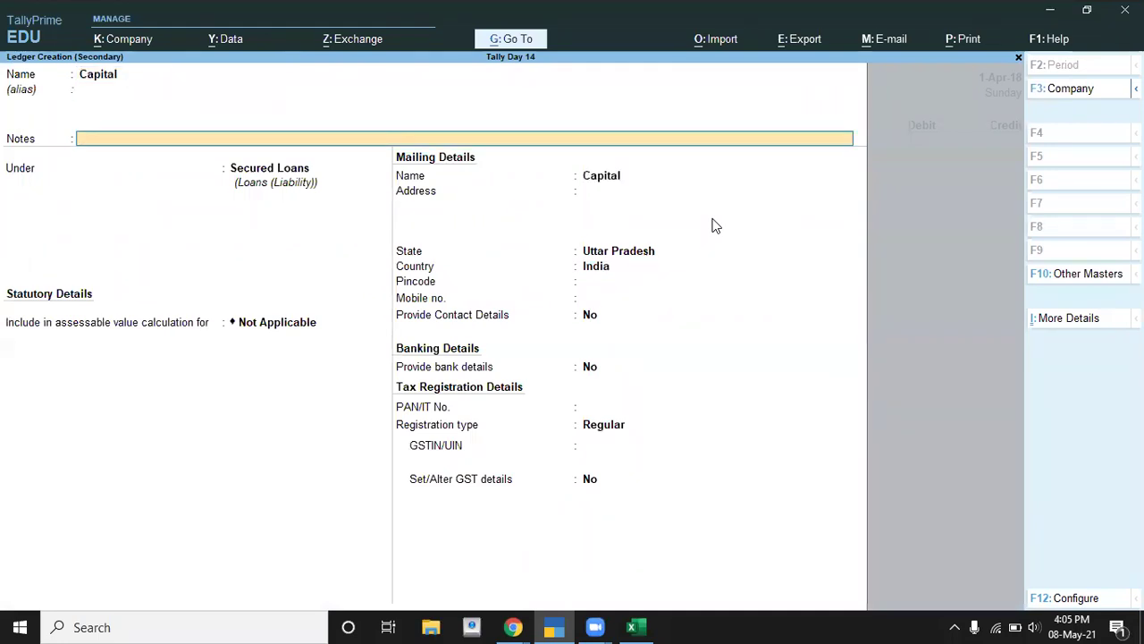
key(Return)
text(Capital Account)
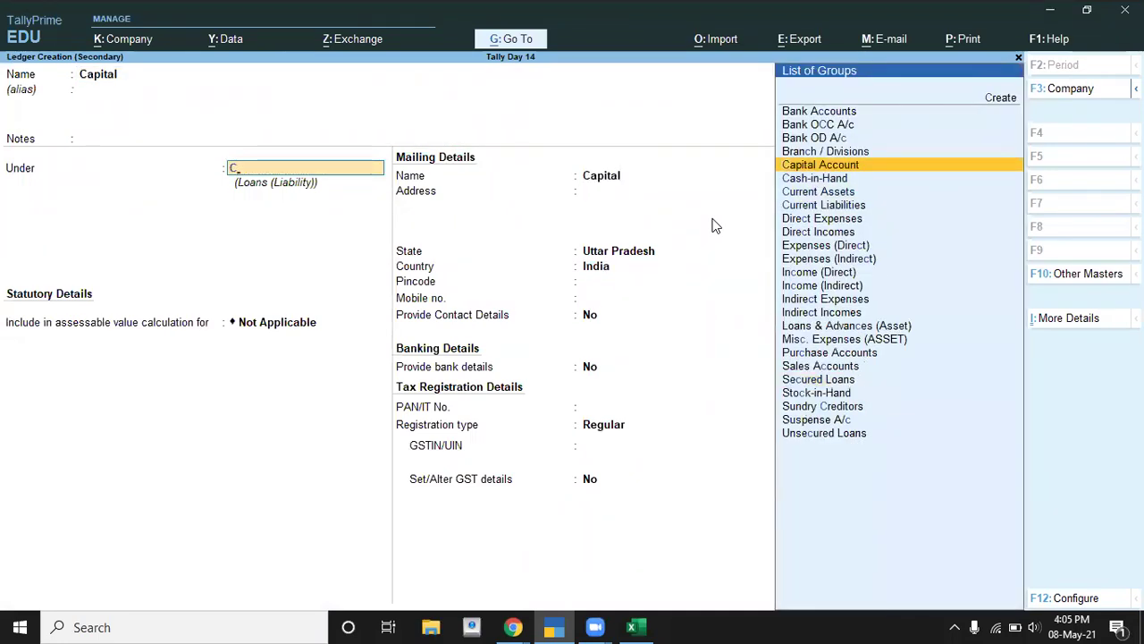
key(Return)
key(ctrl+a)
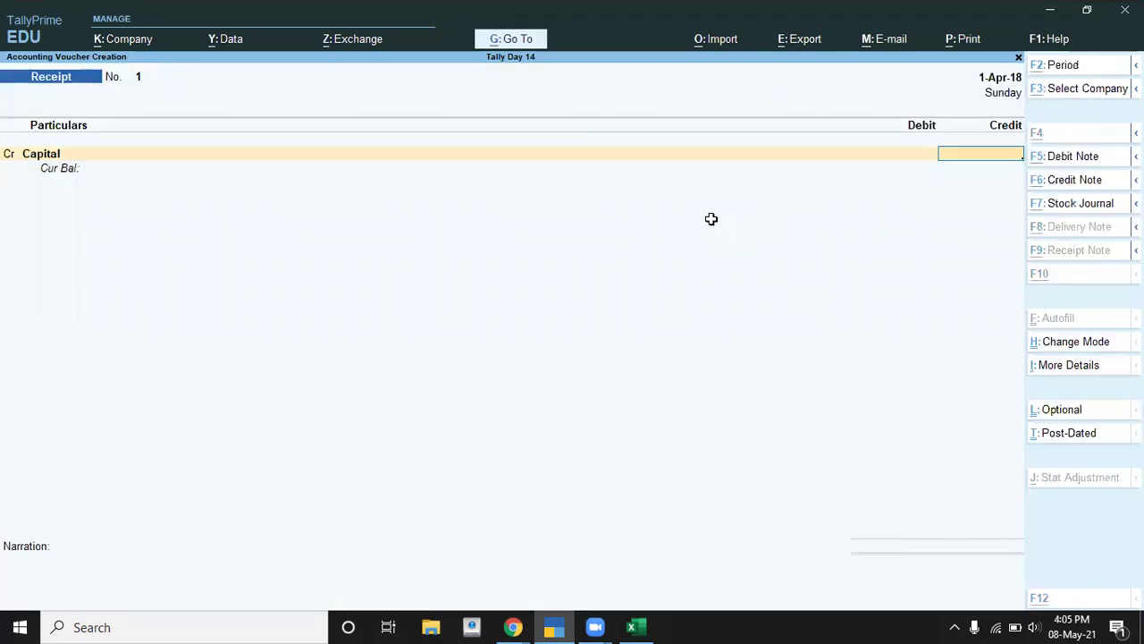
key(alt+Tab)
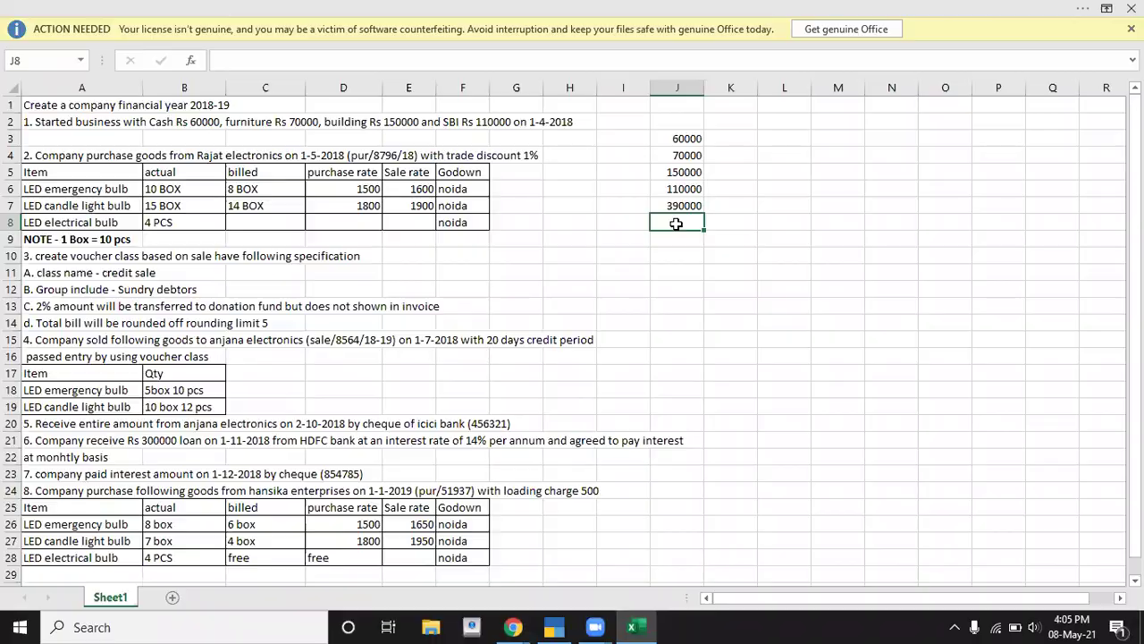
Credit Capital 390000 and debit Cash 60000 on the Receipt voucher
key(alt+Tab)
text(390000)
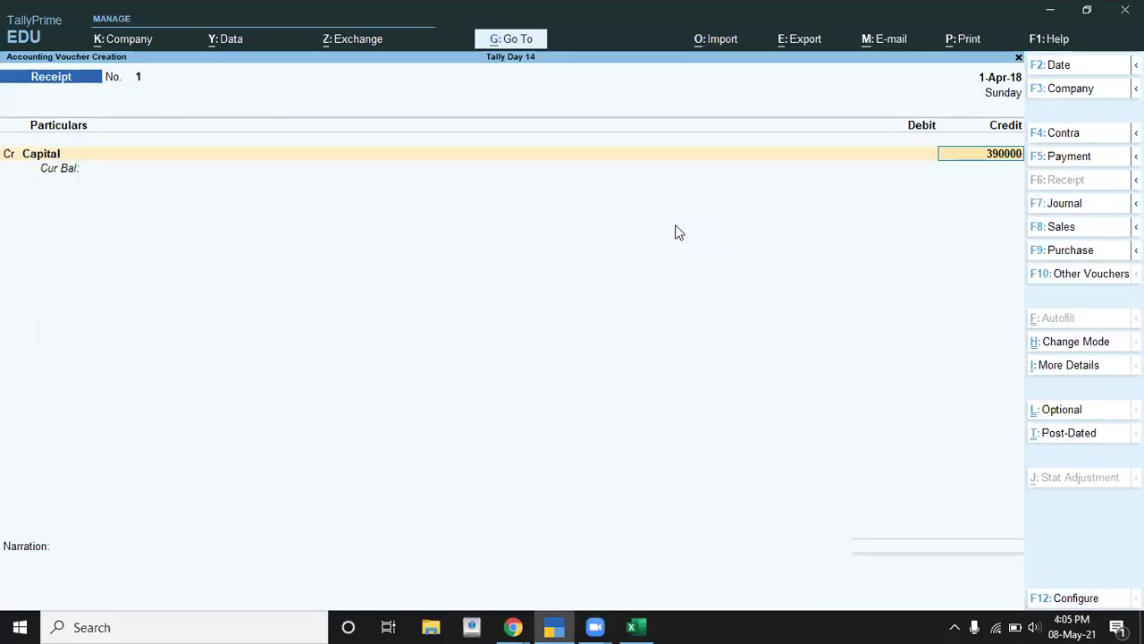
key(Return)
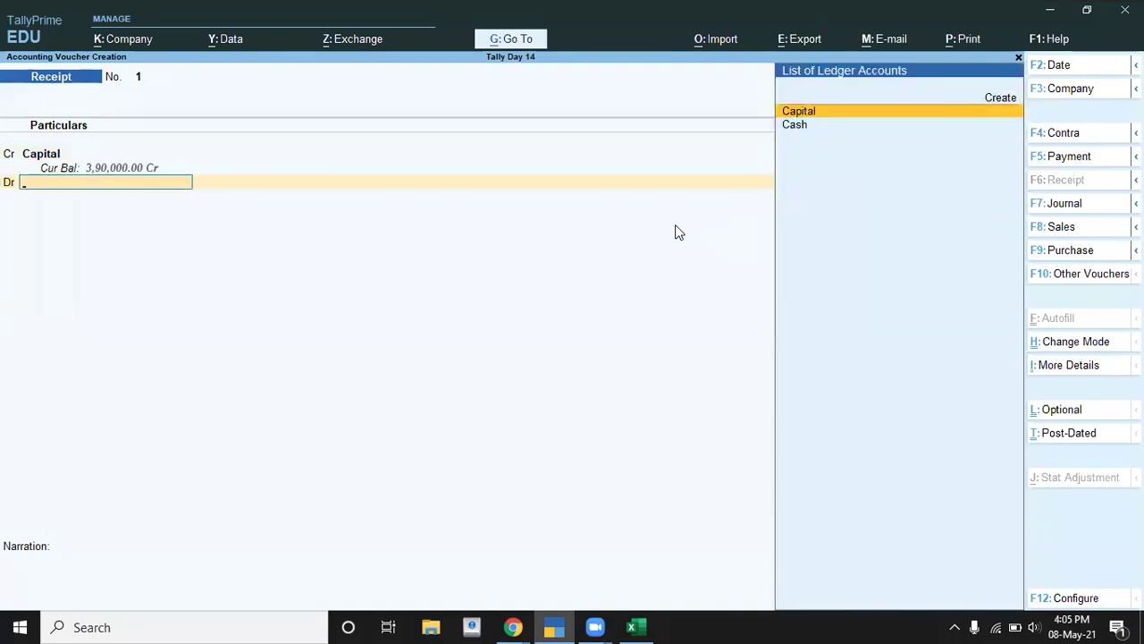
key(alt+Tab)
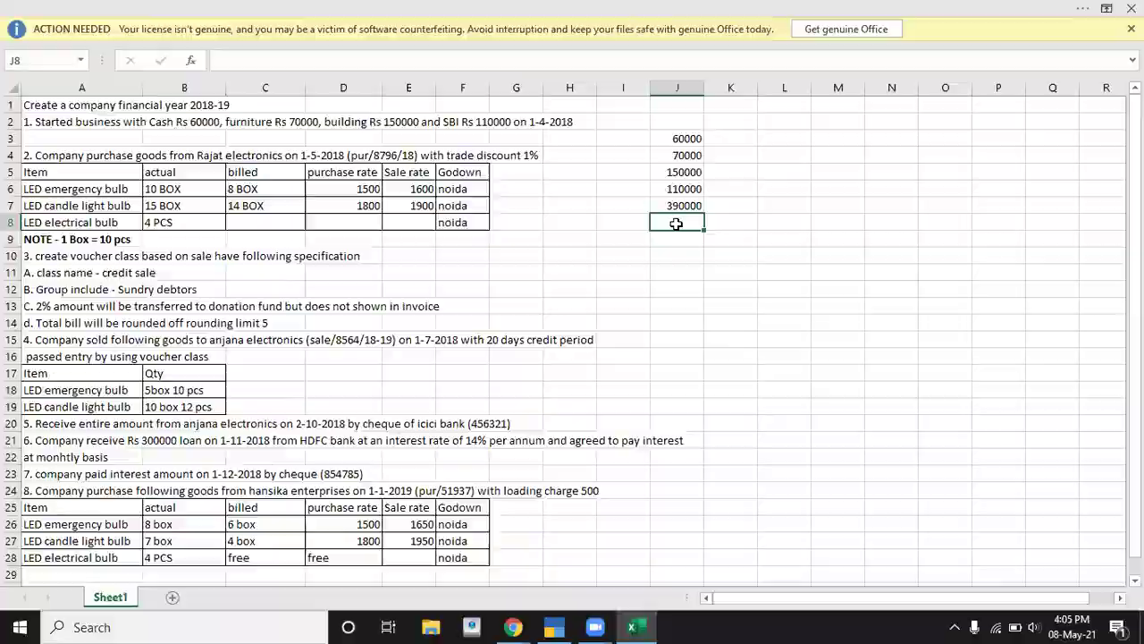
key(alt+Tab)
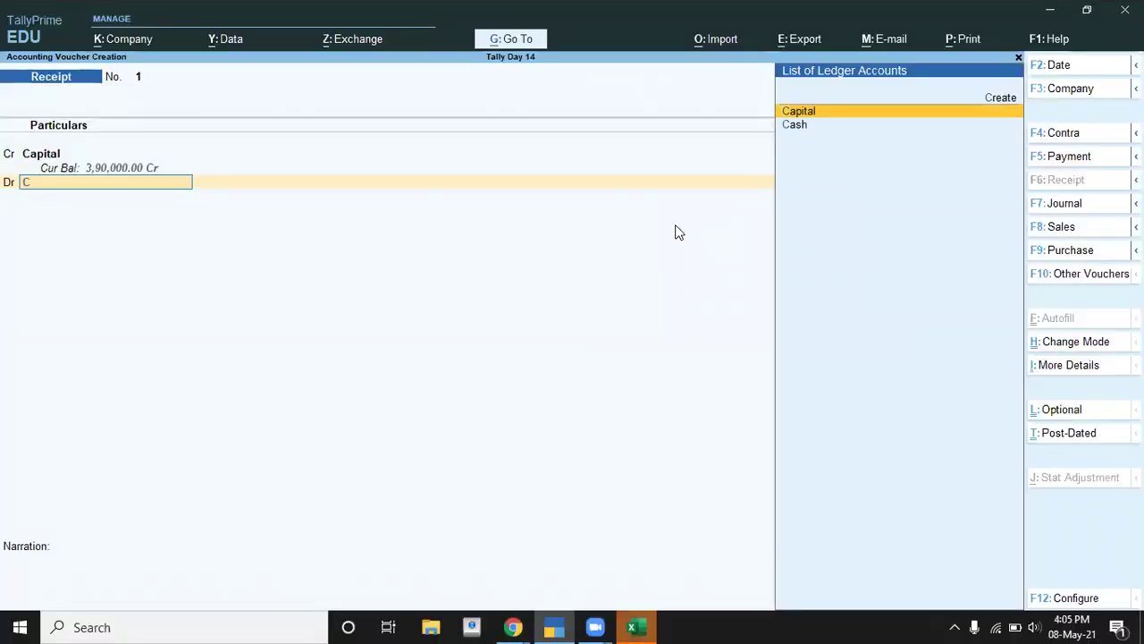
key(Down)
key(Return)
key(BackSpace)
text(60000)
key(Return)
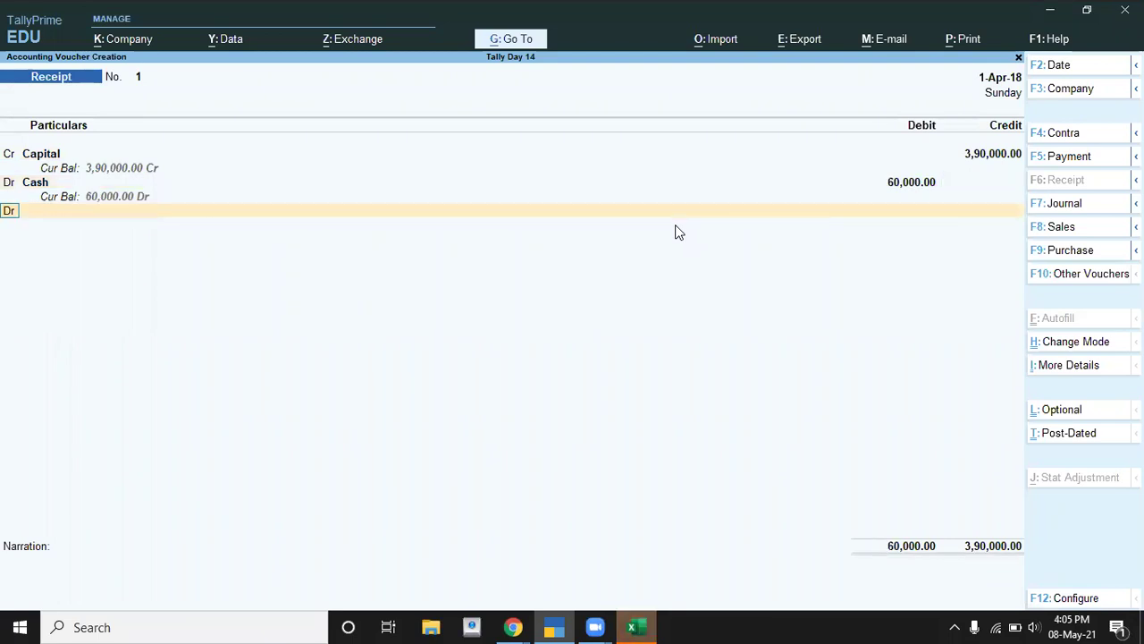
key(Return)
Create a Furniture ledger under Fixed Assets and debit it 70000
key(alt+Tab)
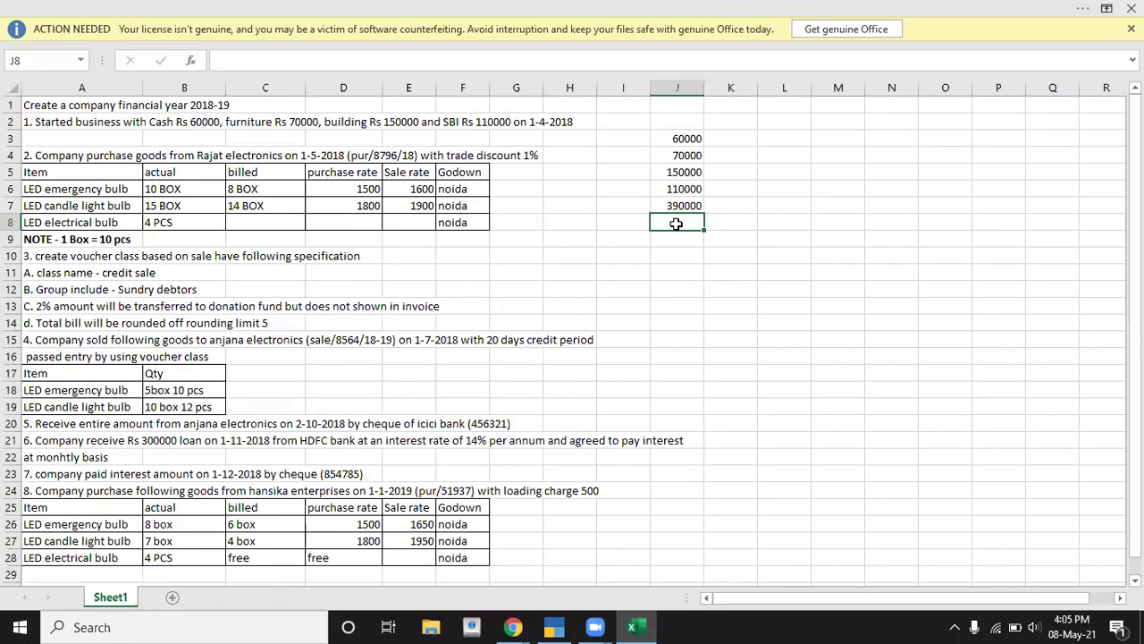
key(alt+Tab)
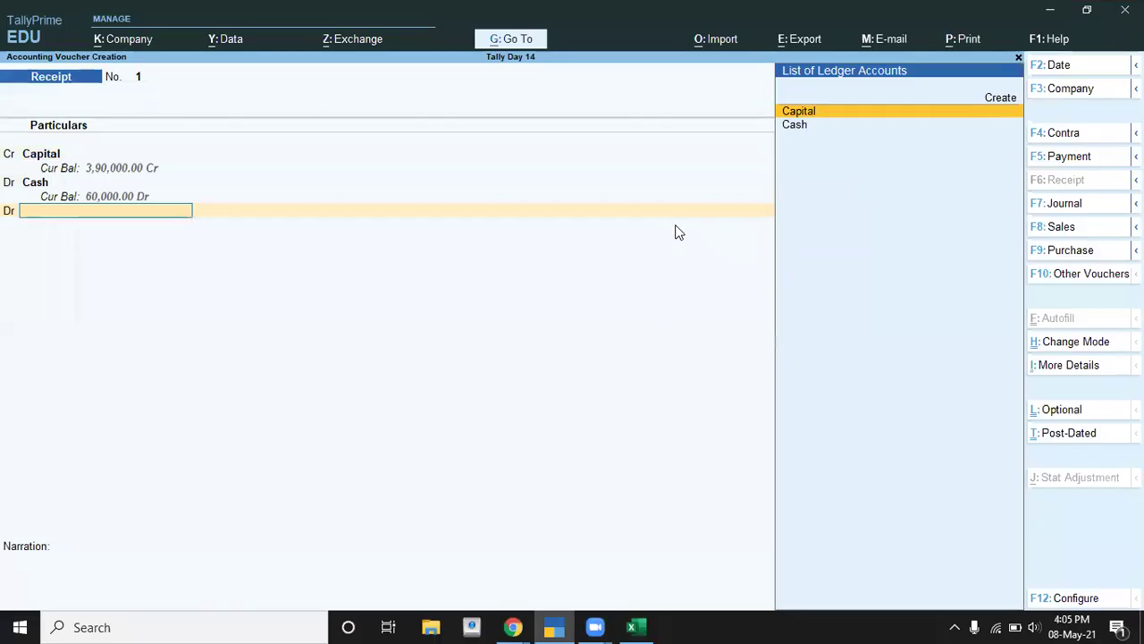
key(alt+c)
text(Furniture)
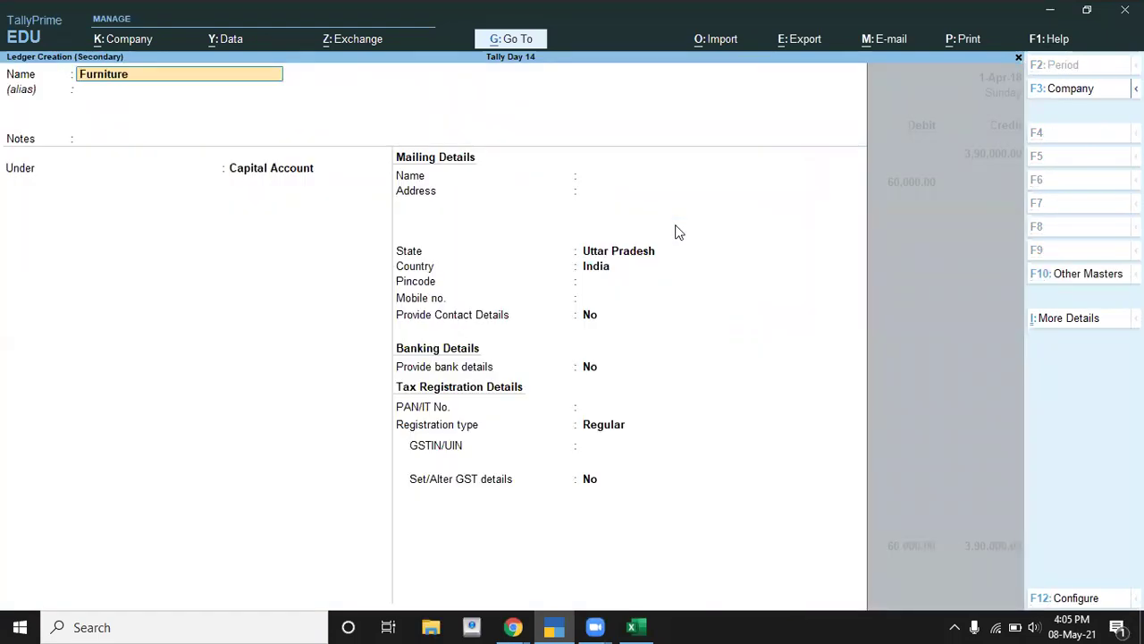
key(Return)
key(Return)
key(Return)
text(F)
key(Return)
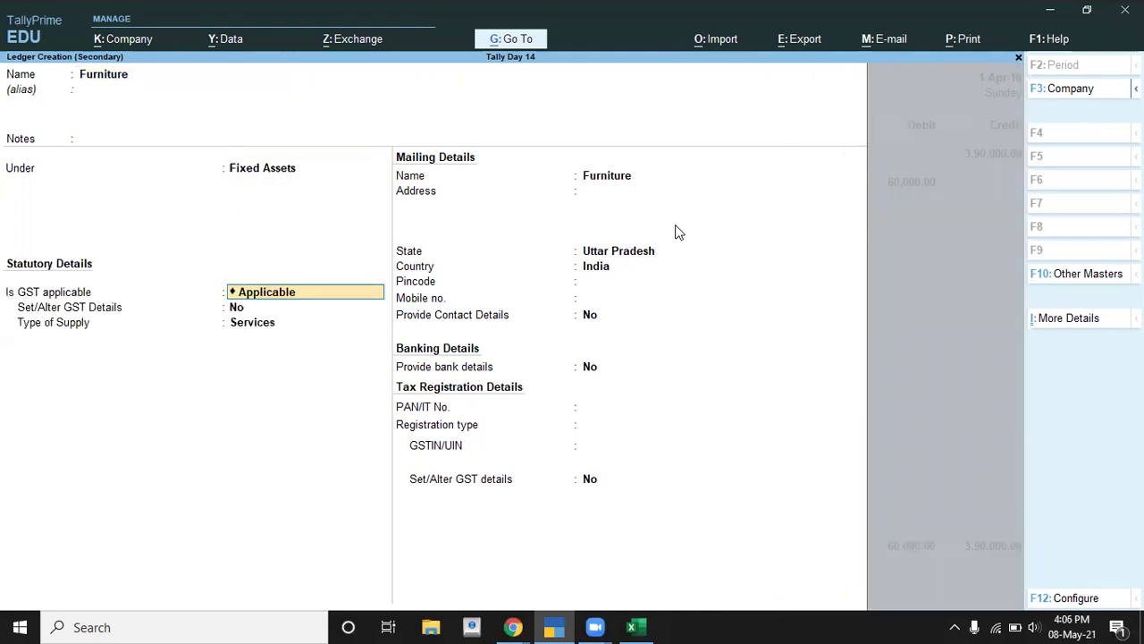
key(ctrl+a)
key(Return)
key(BackSpace)
text(70000)
key(Return)
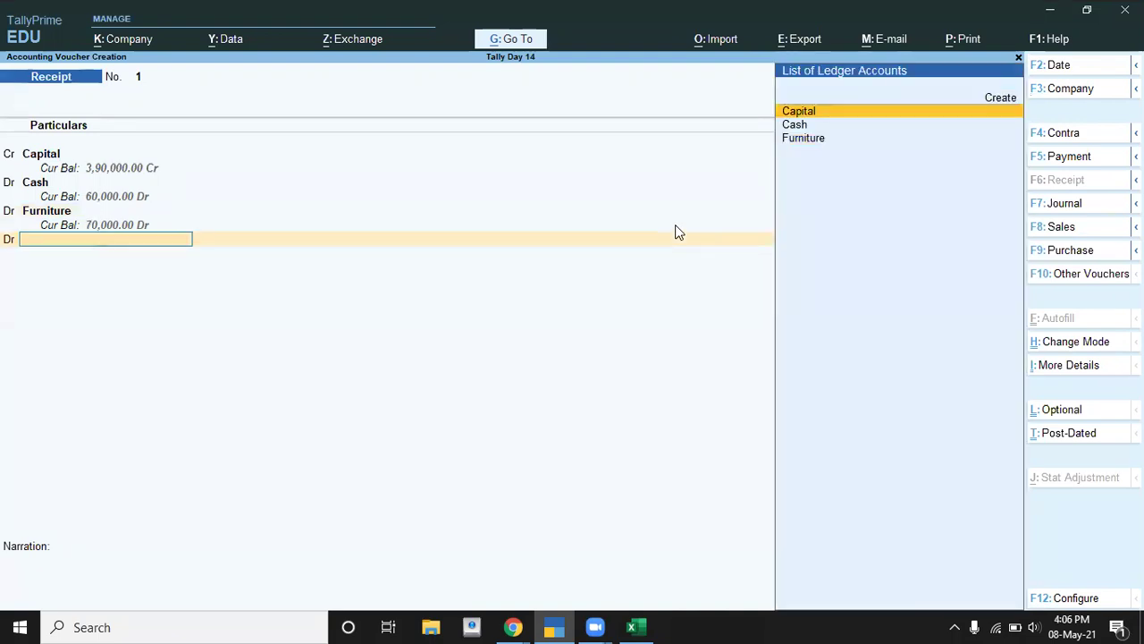
Create a Building ledger under Fixed Assets and debit it 150000
key(alt+Tab)
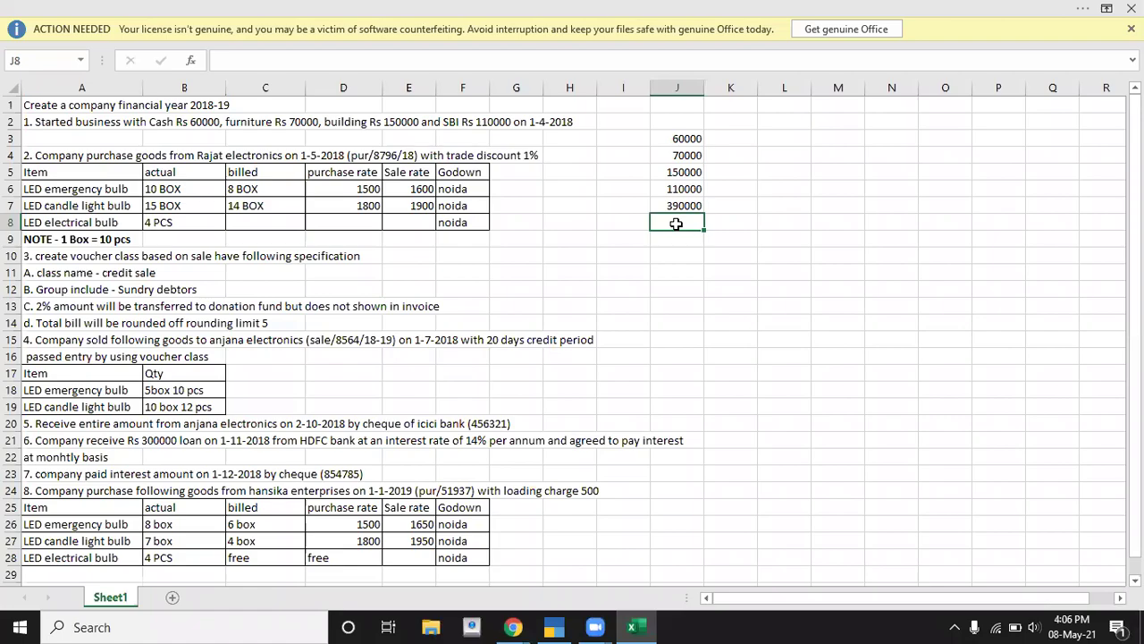
key(alt+Tab)
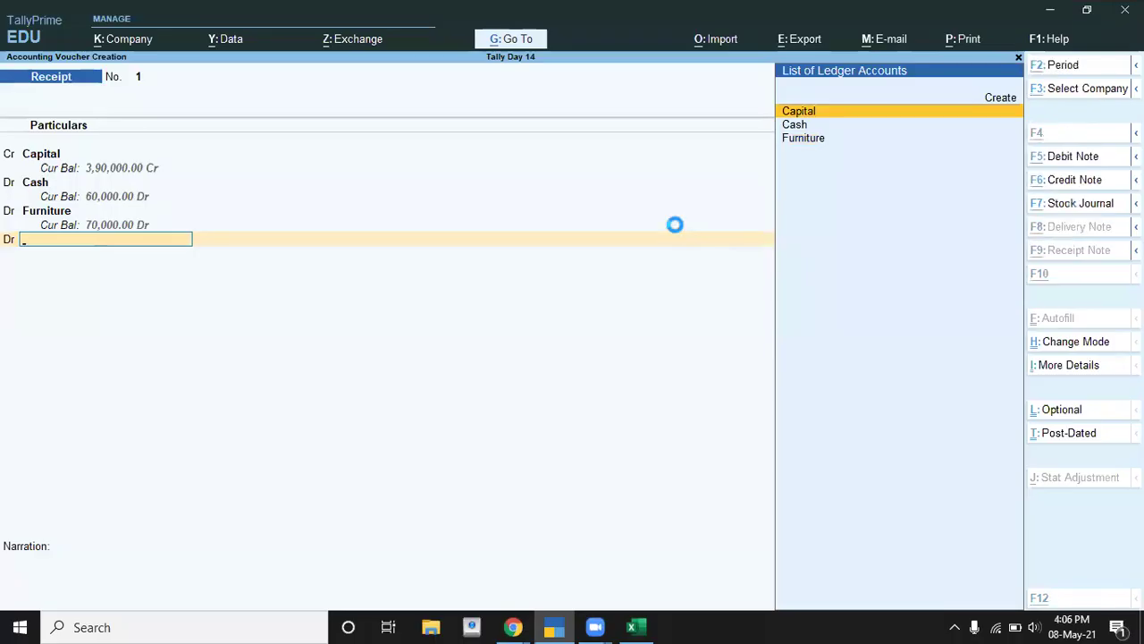
key(alt+c)
text(Building)
key(Return)
key(Return)
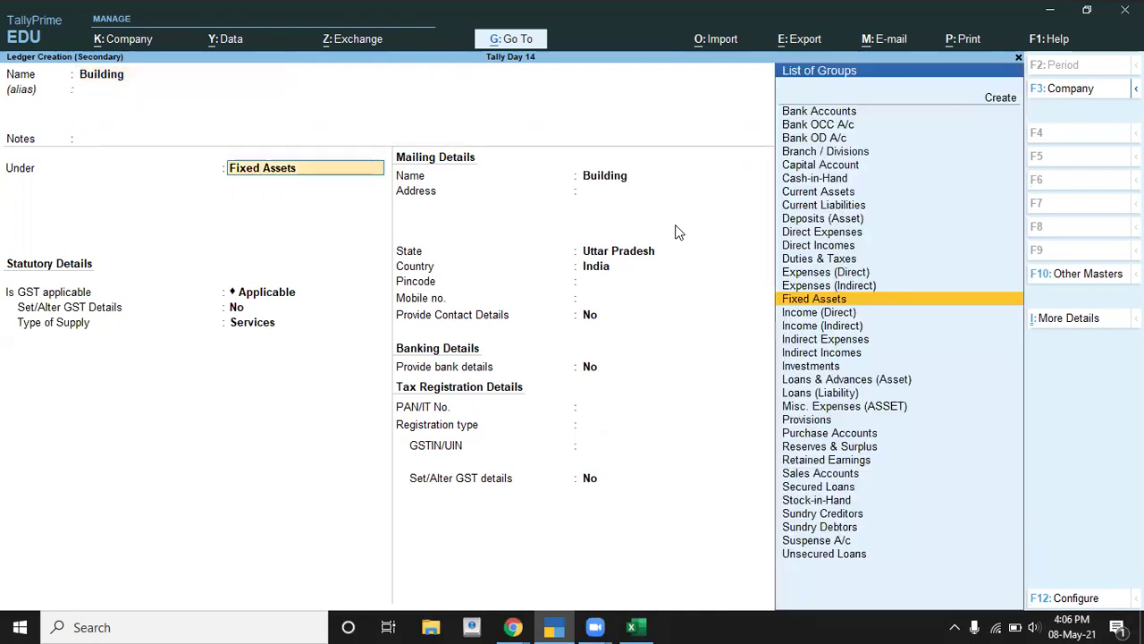
key(Return)
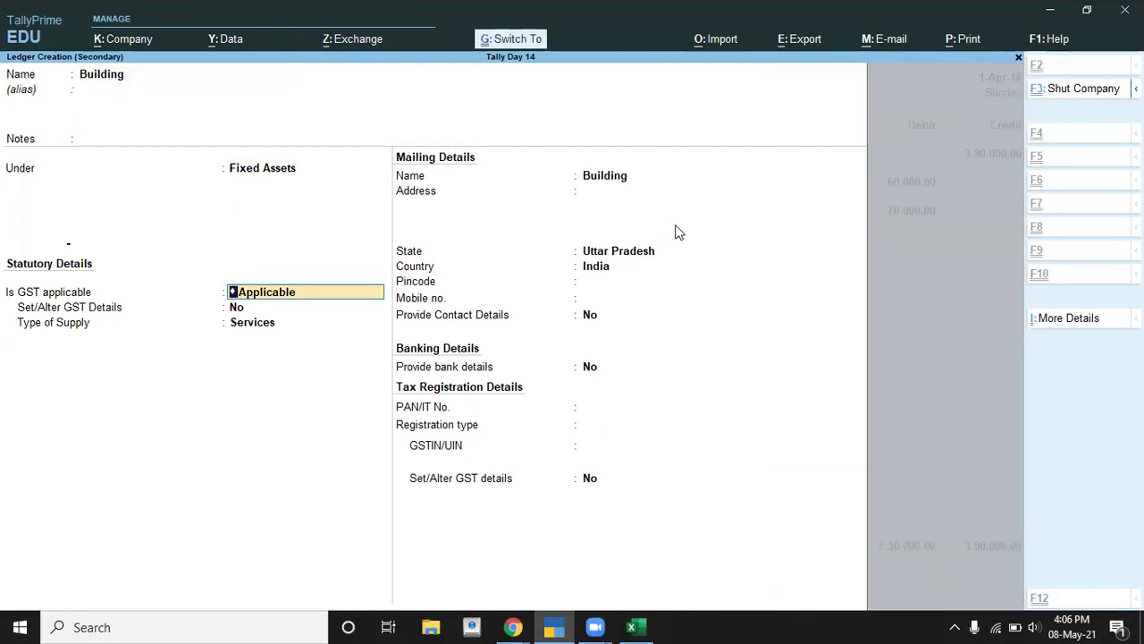
key(ctrl+a)
text(150000)
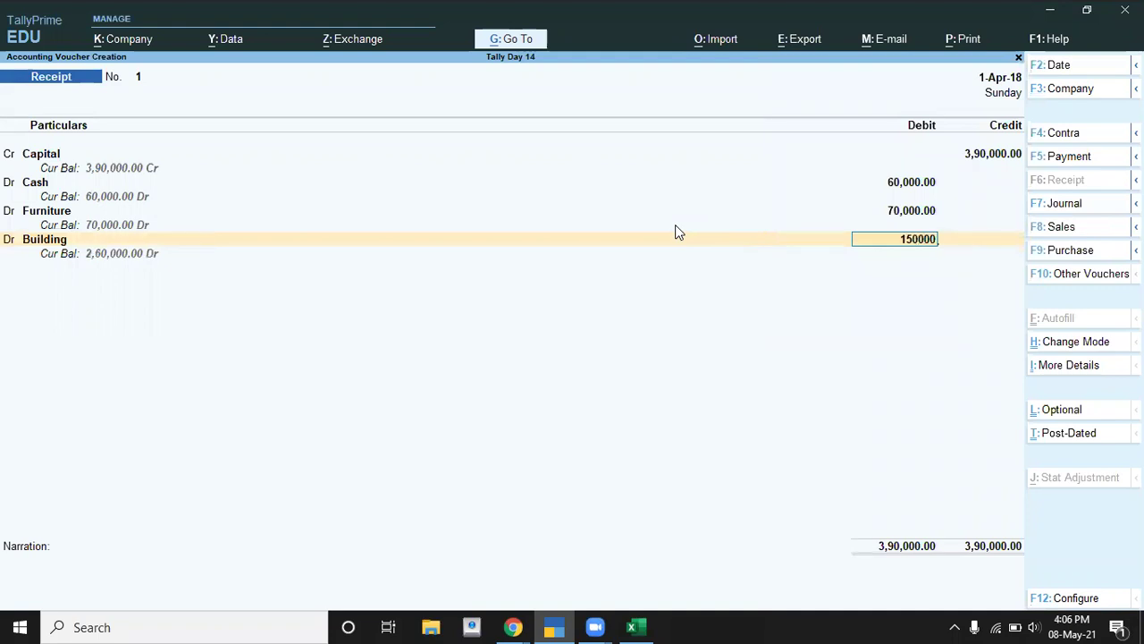
key(Return)
key(Return)
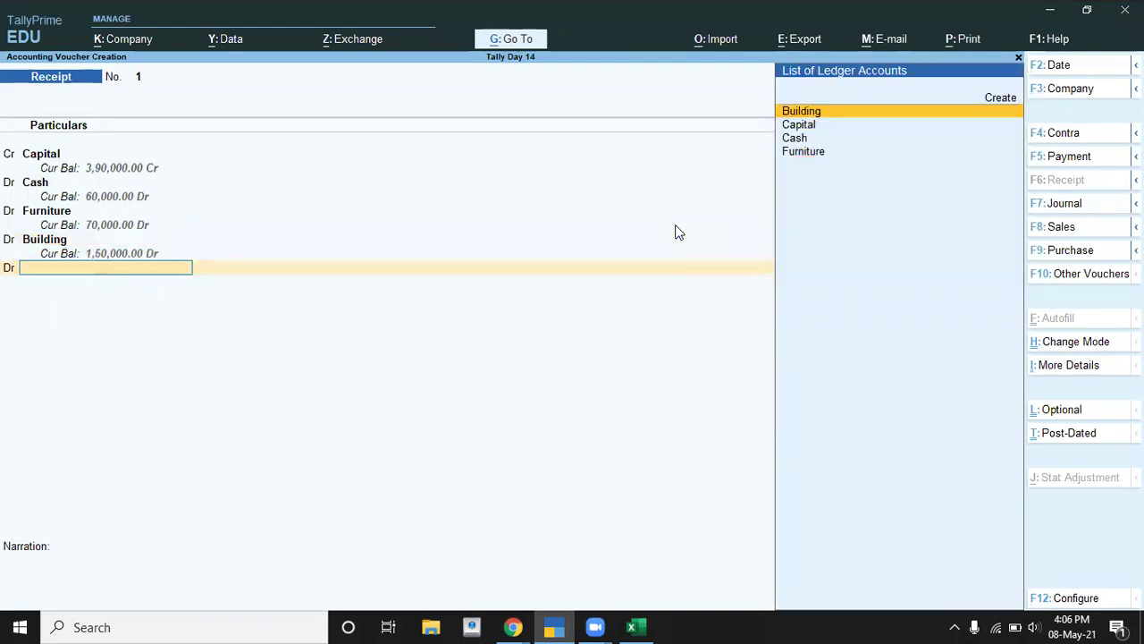
Create an Sbi ledger under Bank Accounts, debit 1,10,000, and pass bank allocations
key(alt+Tab)
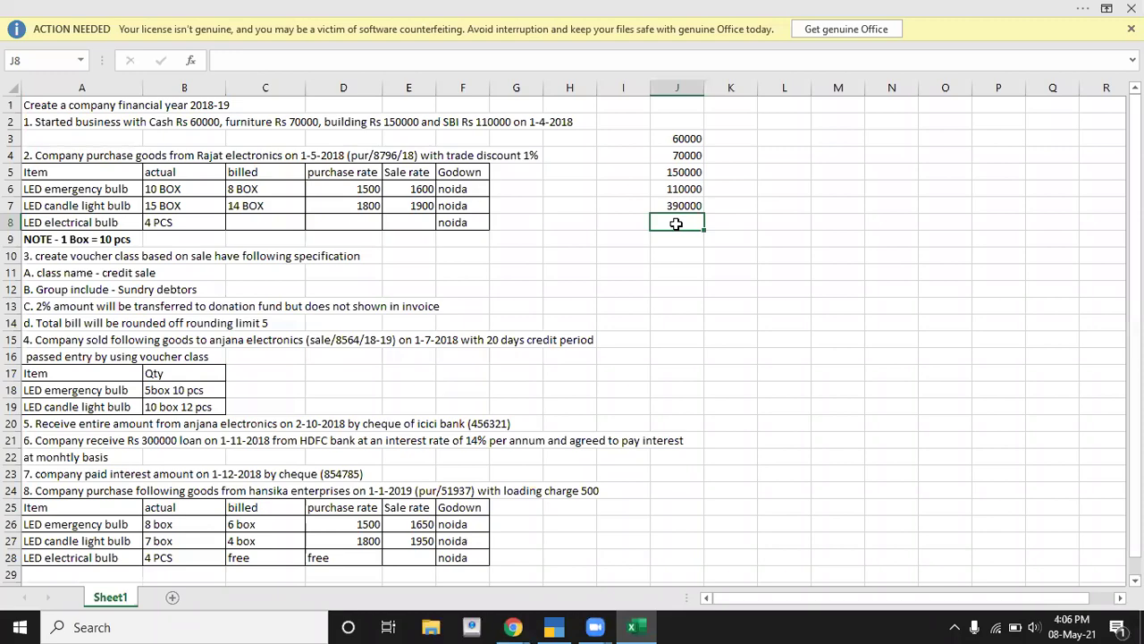
key(alt+Tab)
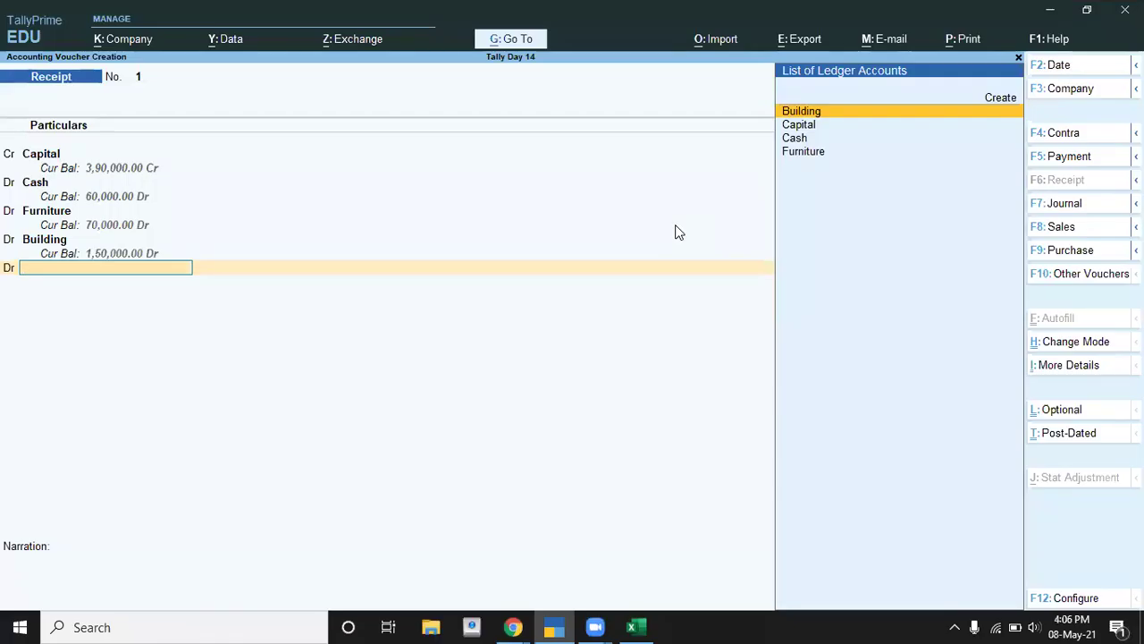
key(alt+c)
text(Sbi)
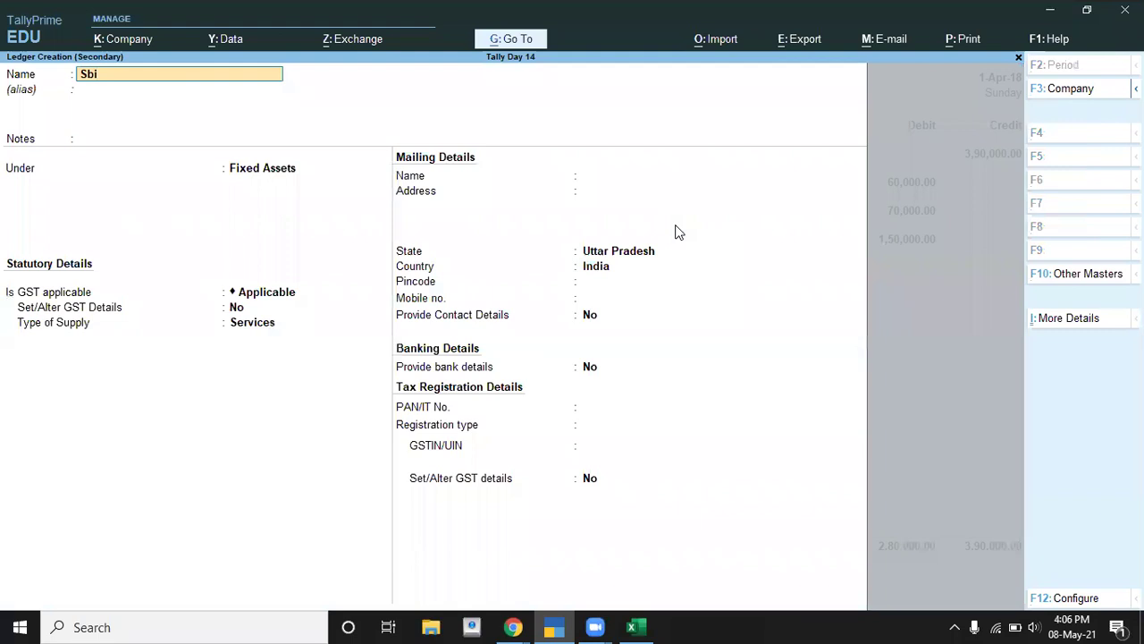
key(Return)
text(B)
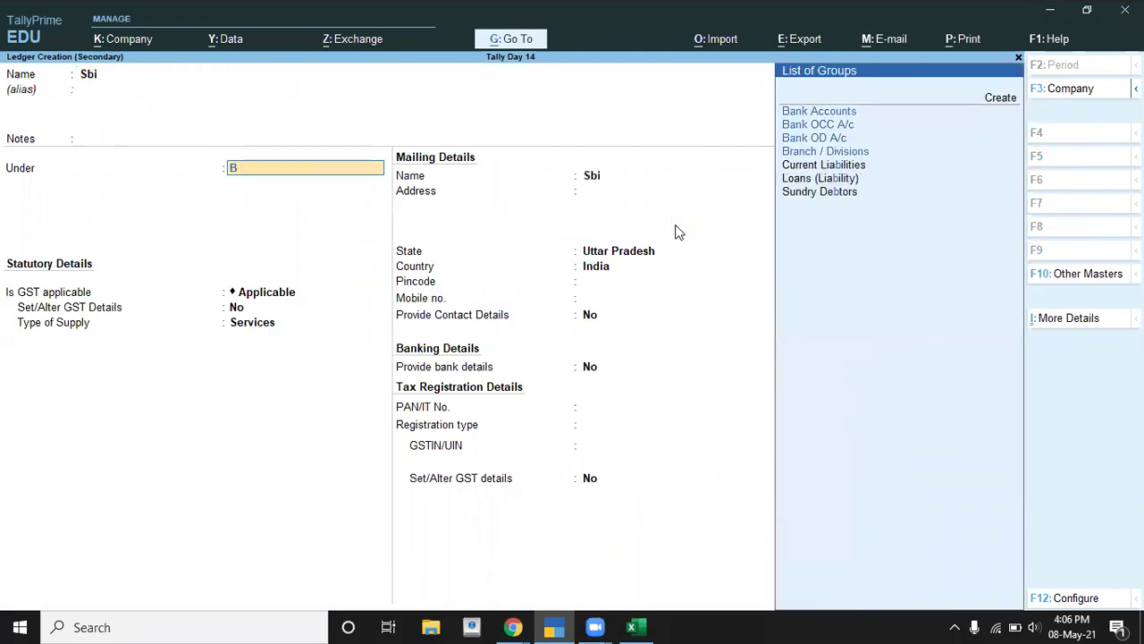
key(Return)
key(ctrl+a)
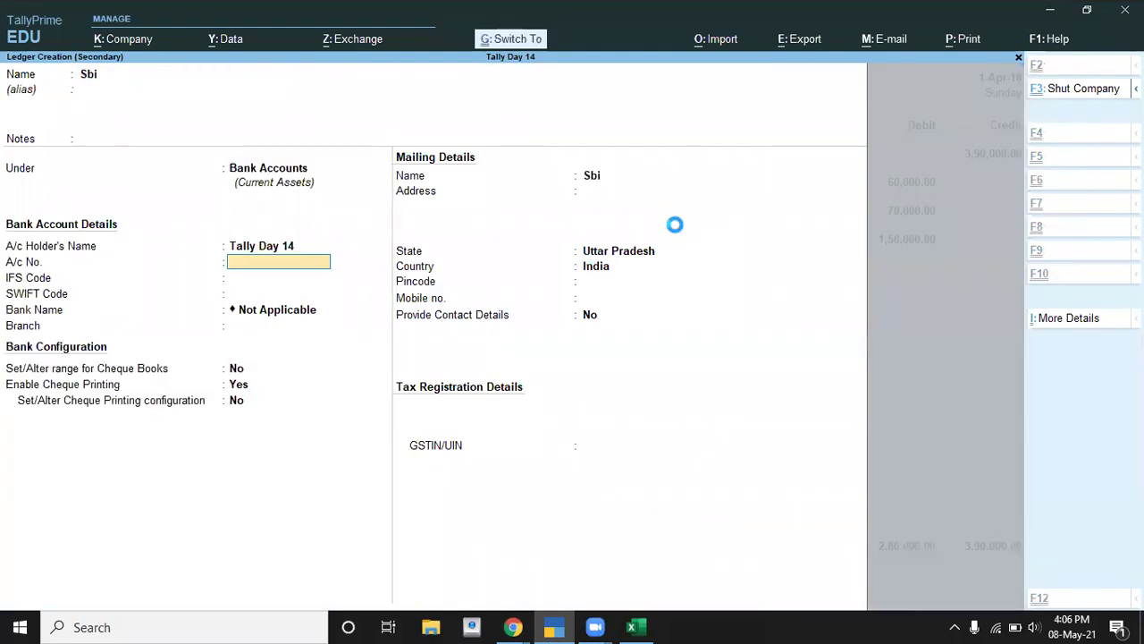
key(Return)
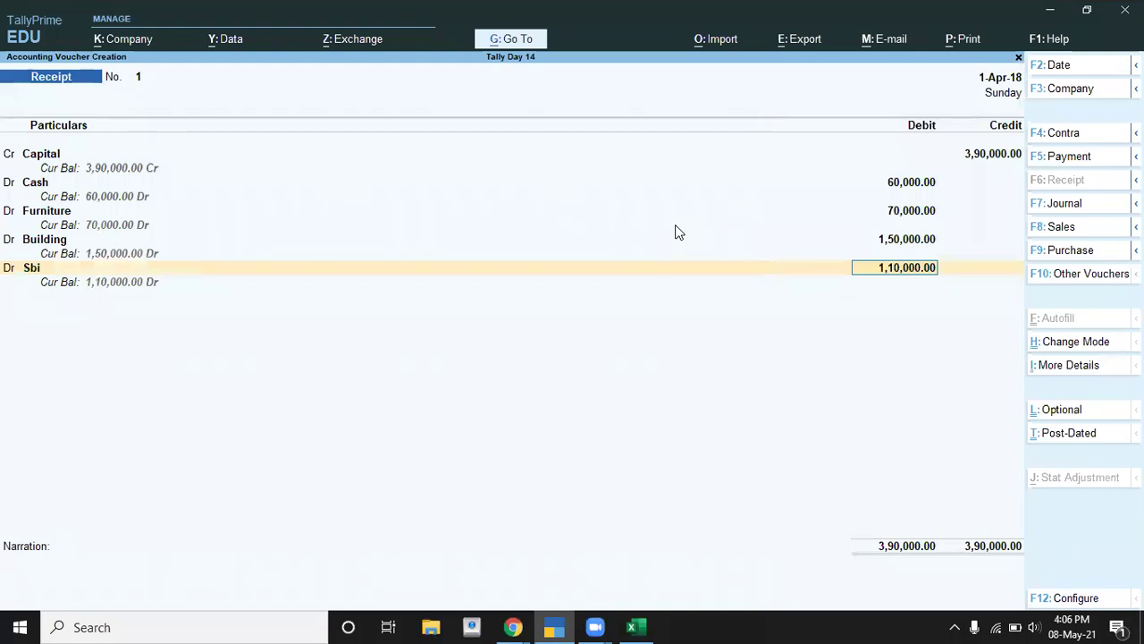
key(Return)
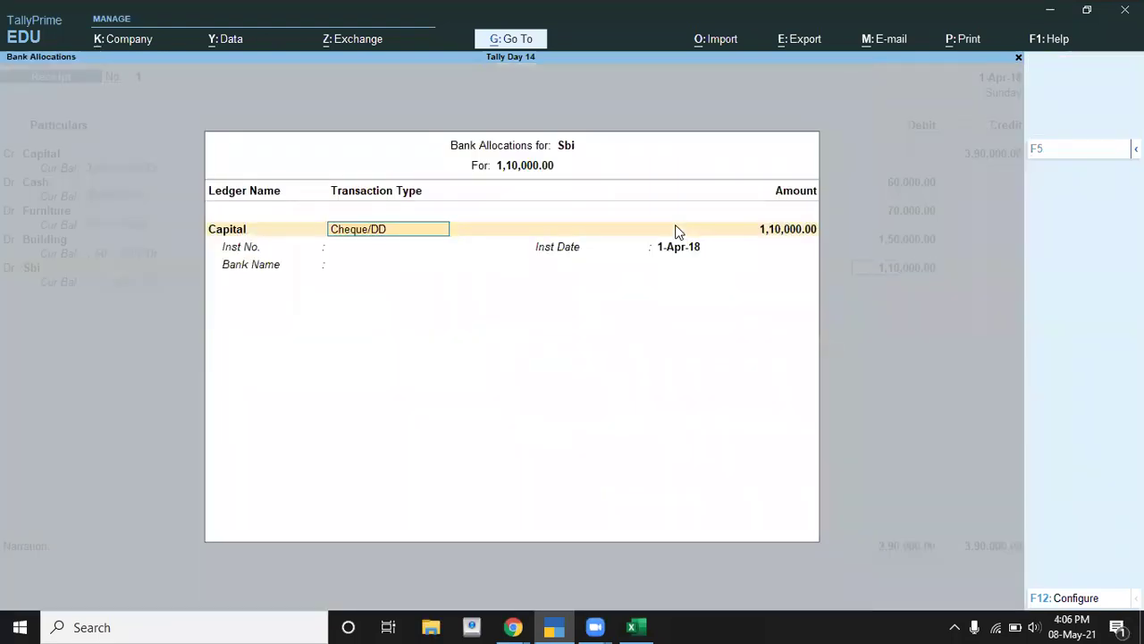
key(Return)
key(Return)
key(Return)
key(Return)
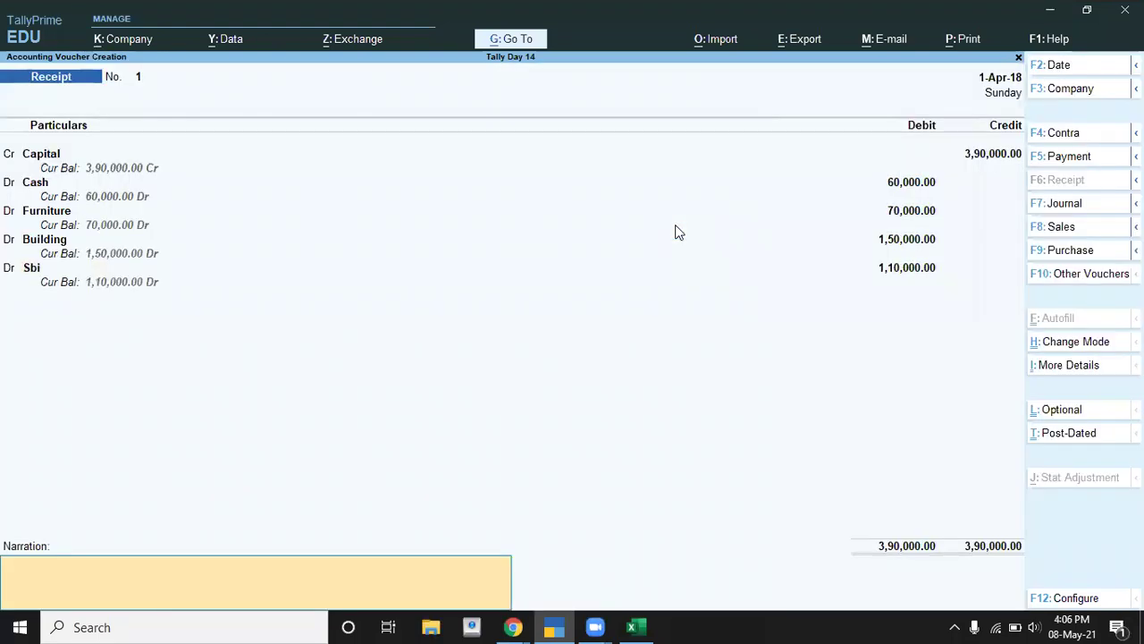
key(Return)
key(Return)
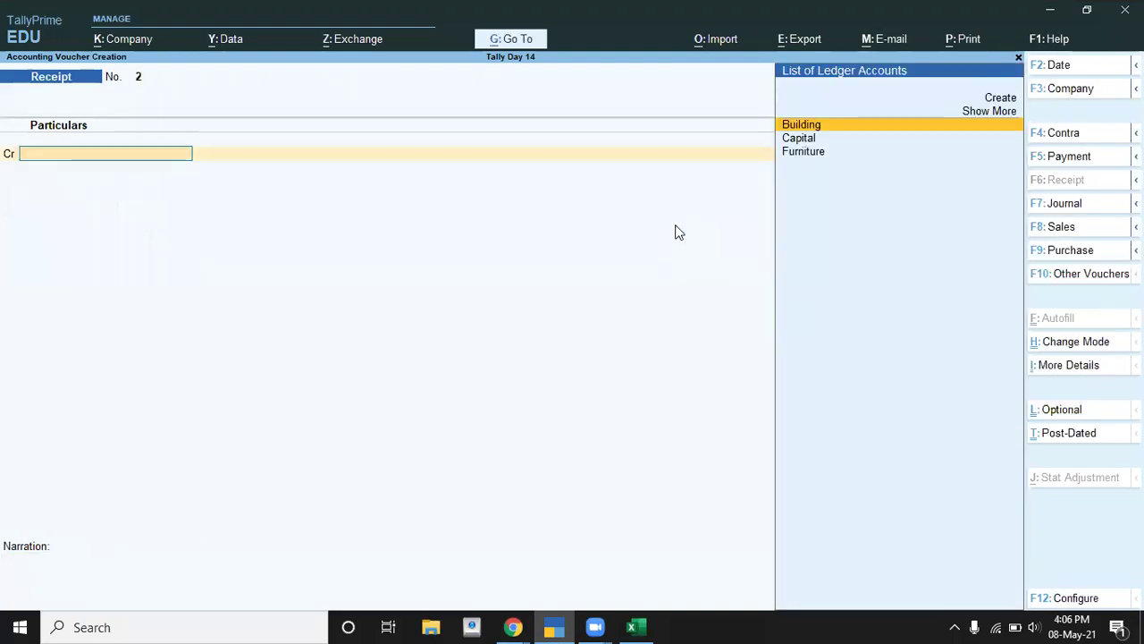
Review the LED bulb quantities and sale rate in Excel, then exit to the Gateway of Tally
key(alt+Tab)
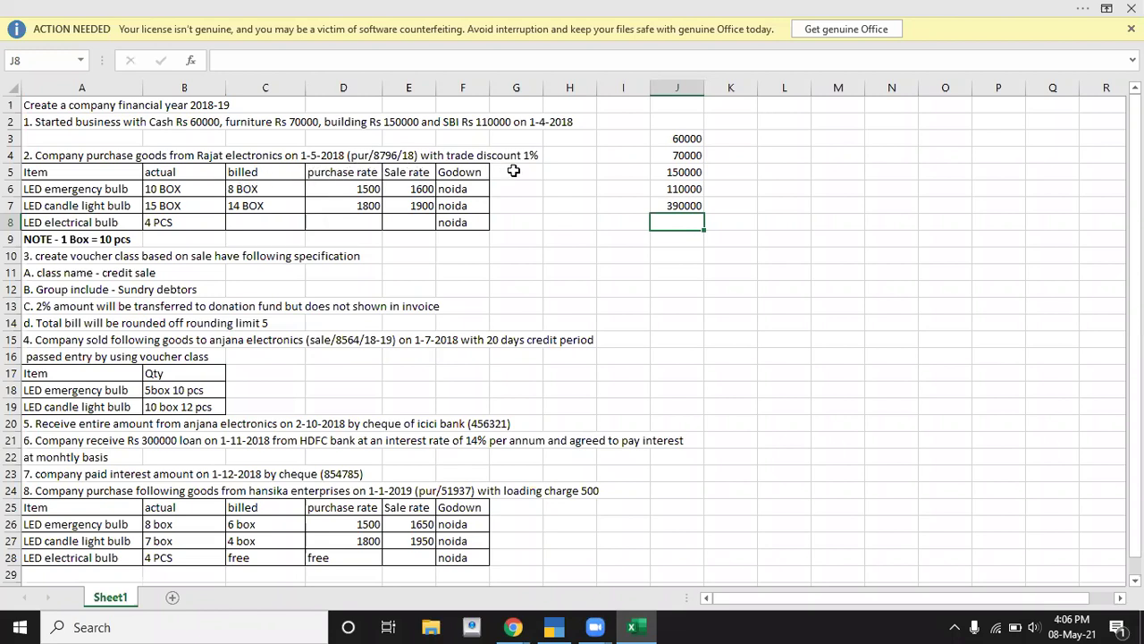
click(195, 184)
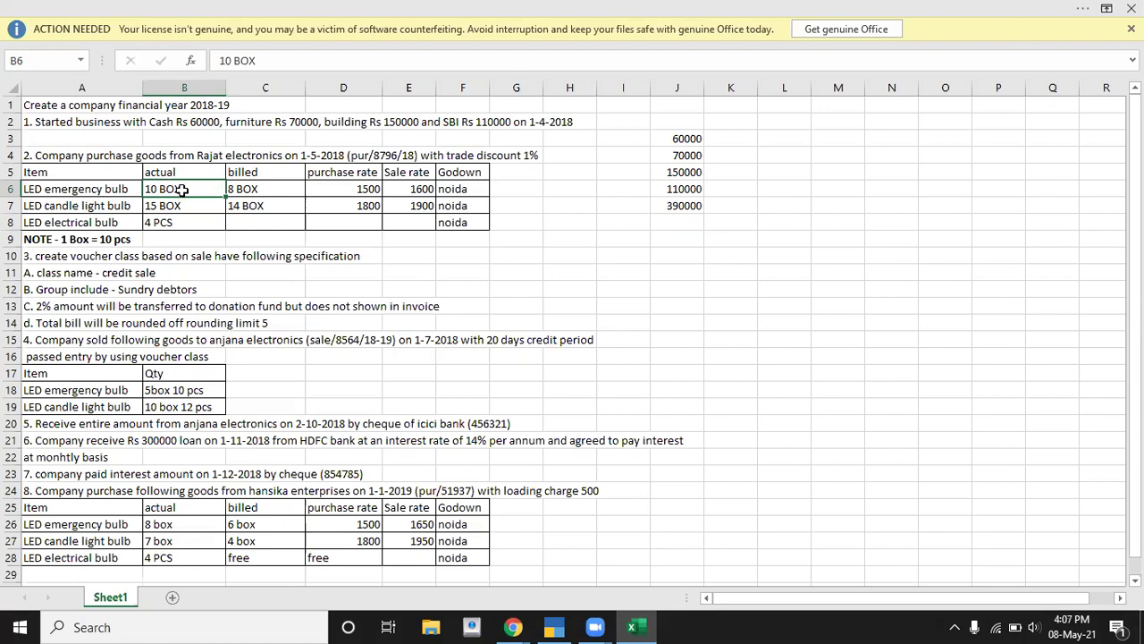
click(243, 190)
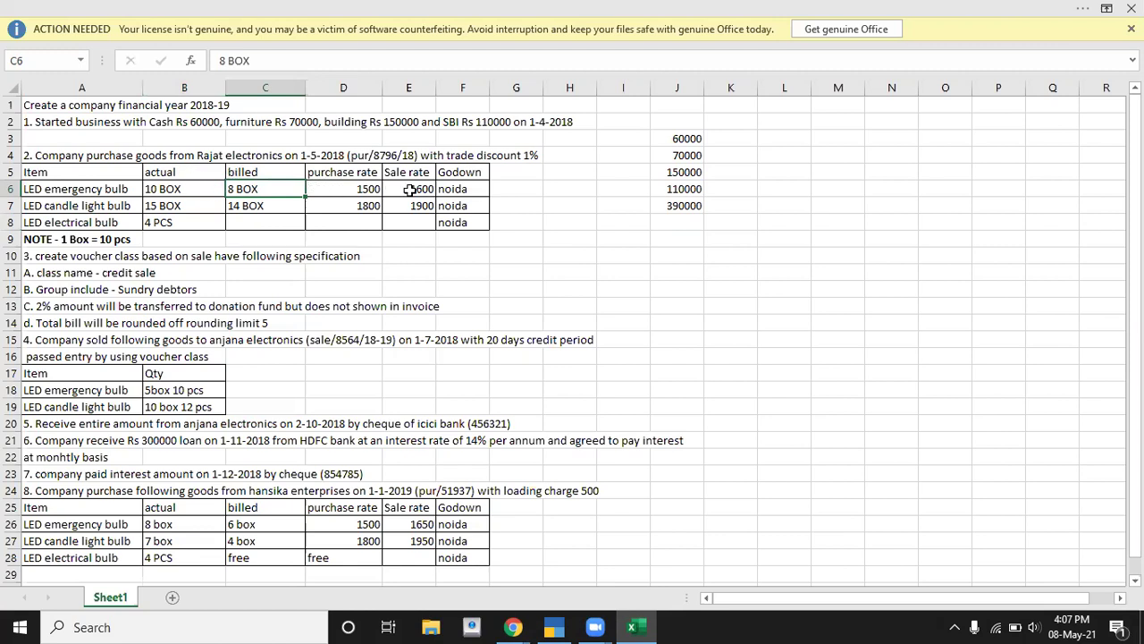
click(409, 190)
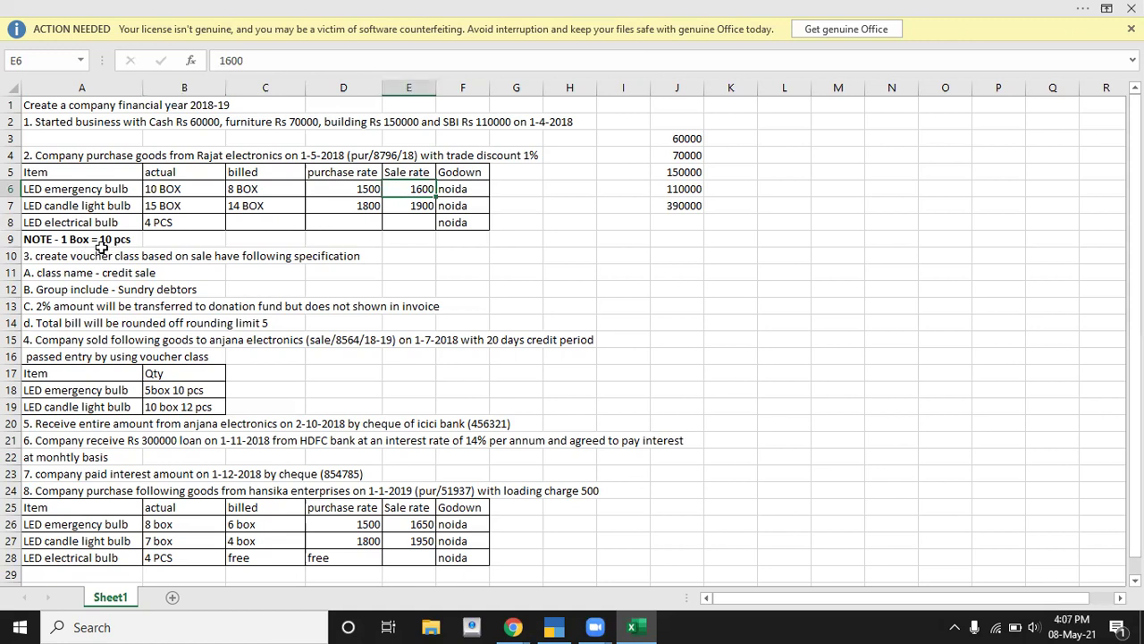
click(204, 201)
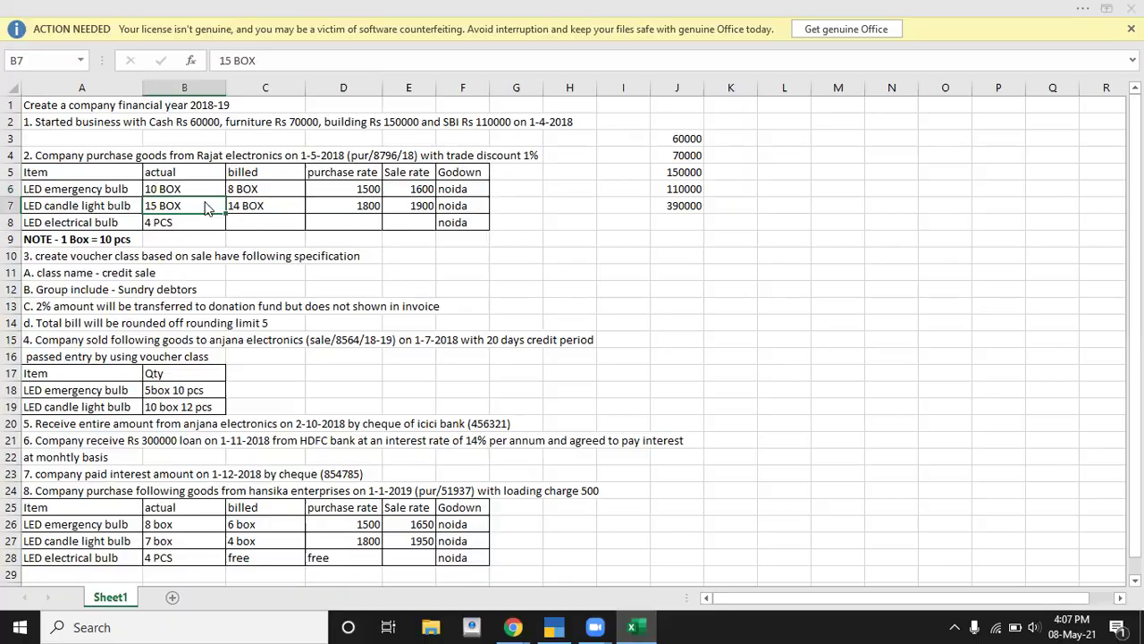
key(alt+Tab)
key(Escape)
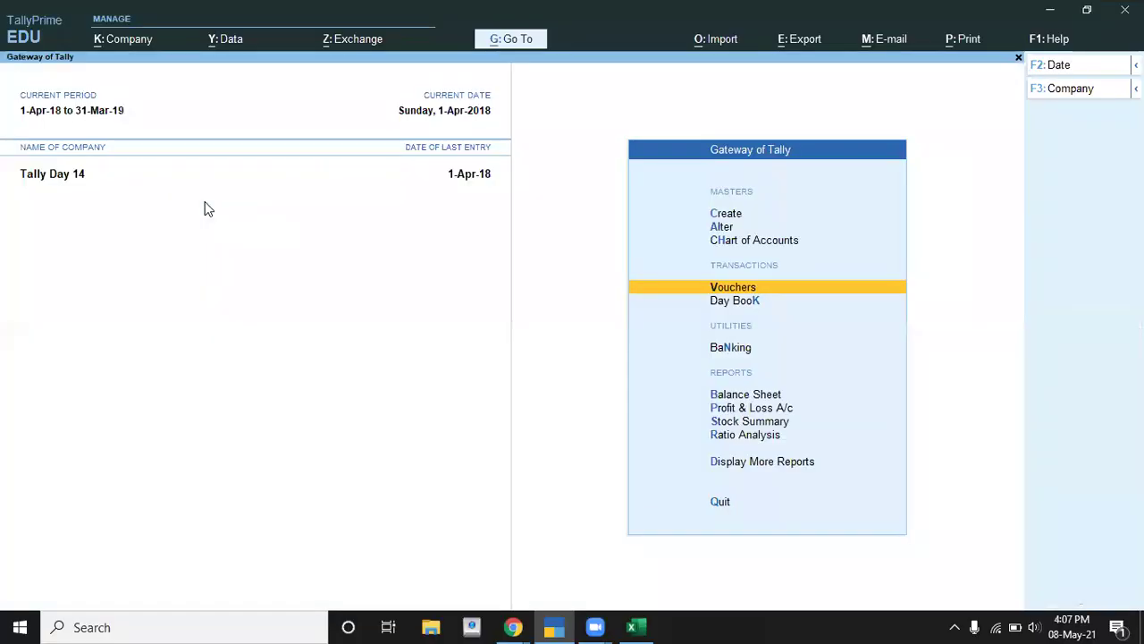
In F11 features, set Use Discount column and separate Actual and Billed Quantity to Yes
key(Up)
key(Up)
key(Up)
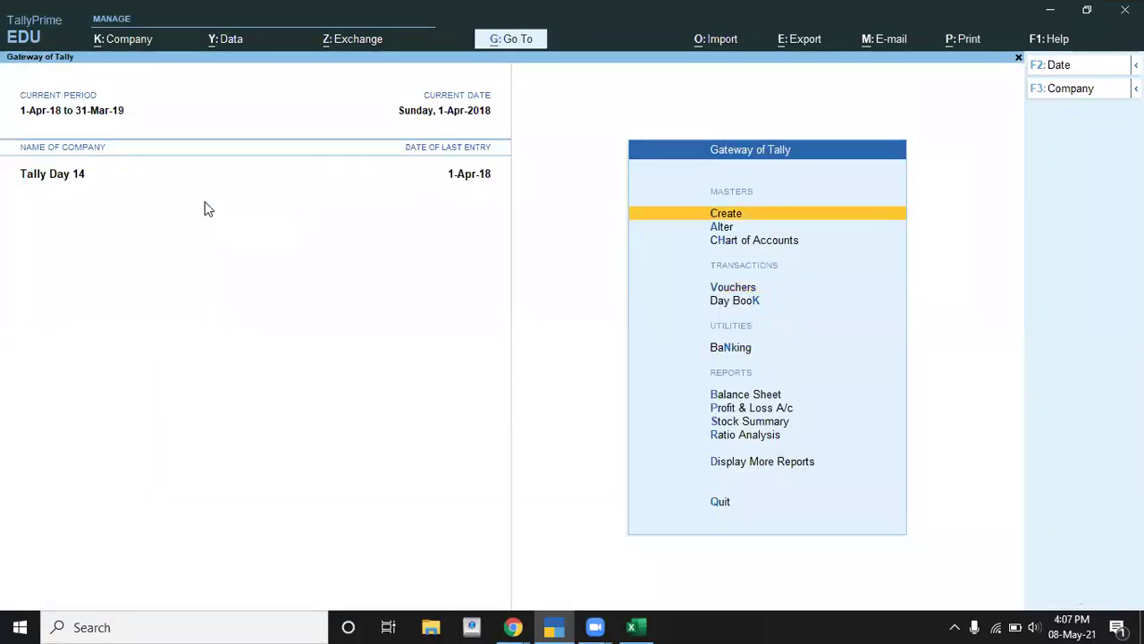
key(F11)
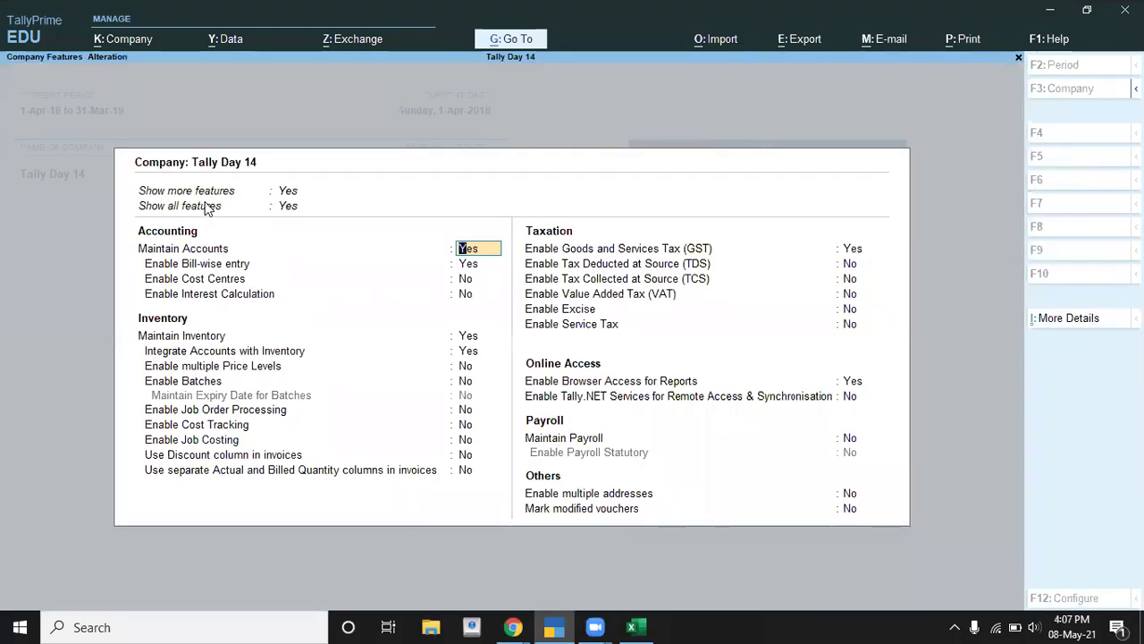
key(Return)
key(Return)
key(Return)
key(Return)
key(Return)
key(Return)
key(Return)
key(Return)
key(Return)
key(Return)
key(Return)
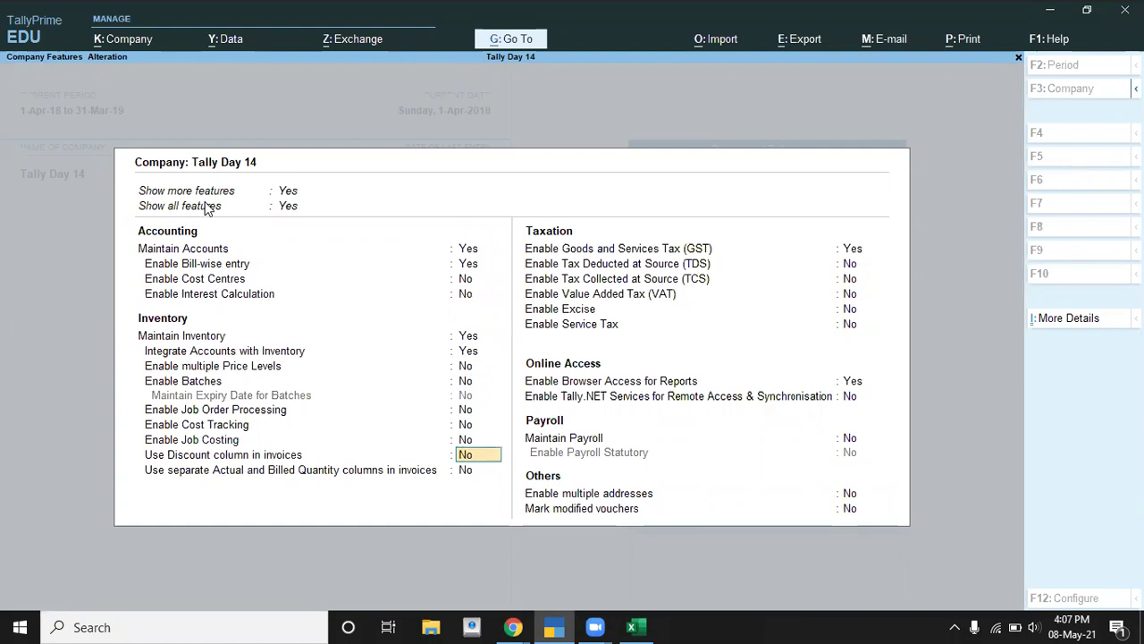
text(y)
key(Return)
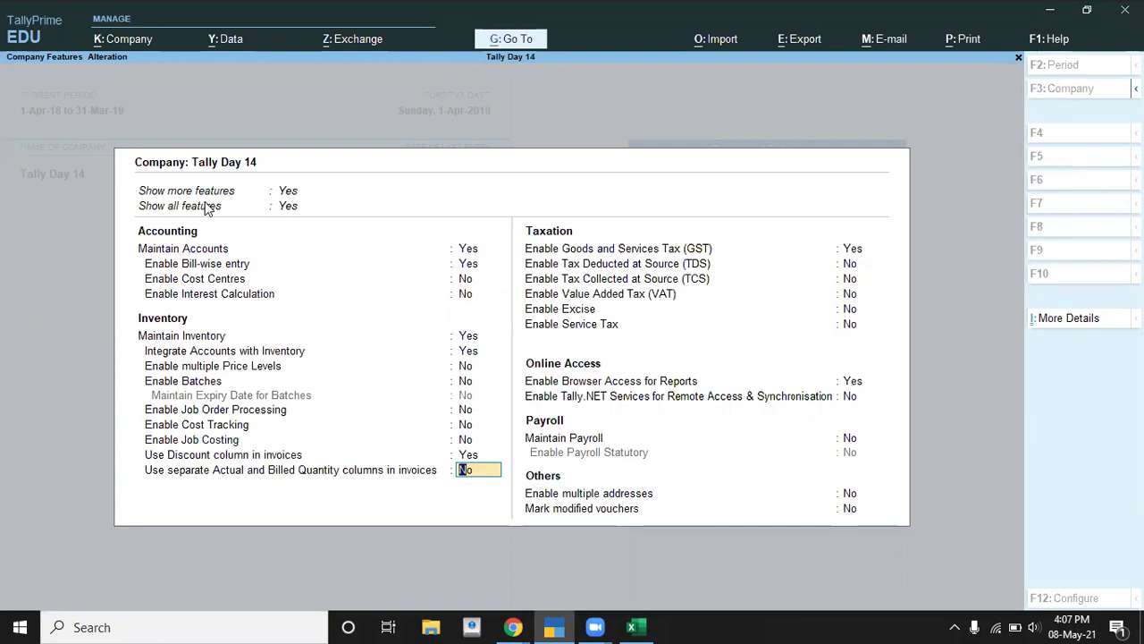
text(y)
key(Return)
Save the company feature changes and return to the Excel task sheet
key(ctrl)
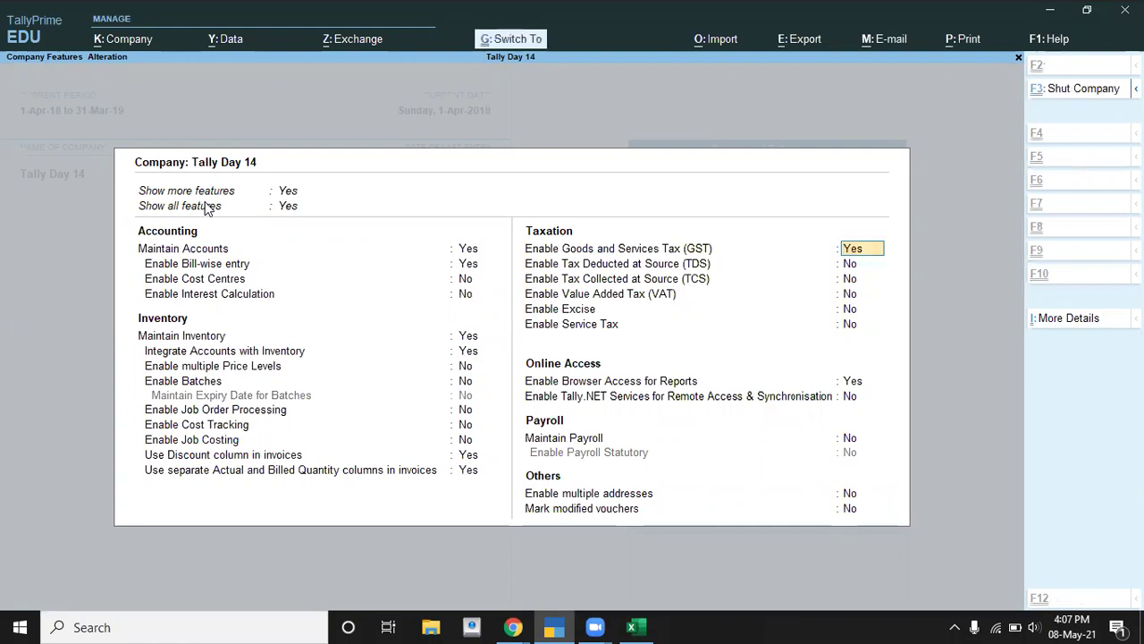
click(204, 202)
key(ctrl+a)
key(Escape)
key(n)
key(alt)
click(204, 200)
key(alt+Tab)
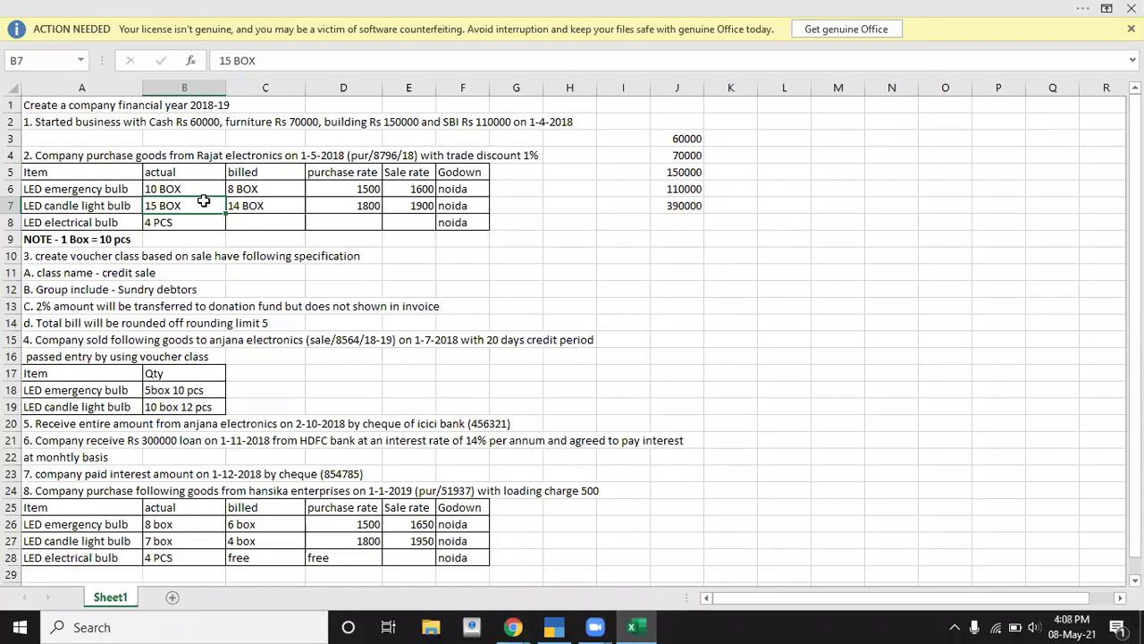
Check the LED electrical bulb row and its billed quantity in Excel
click(82, 222)
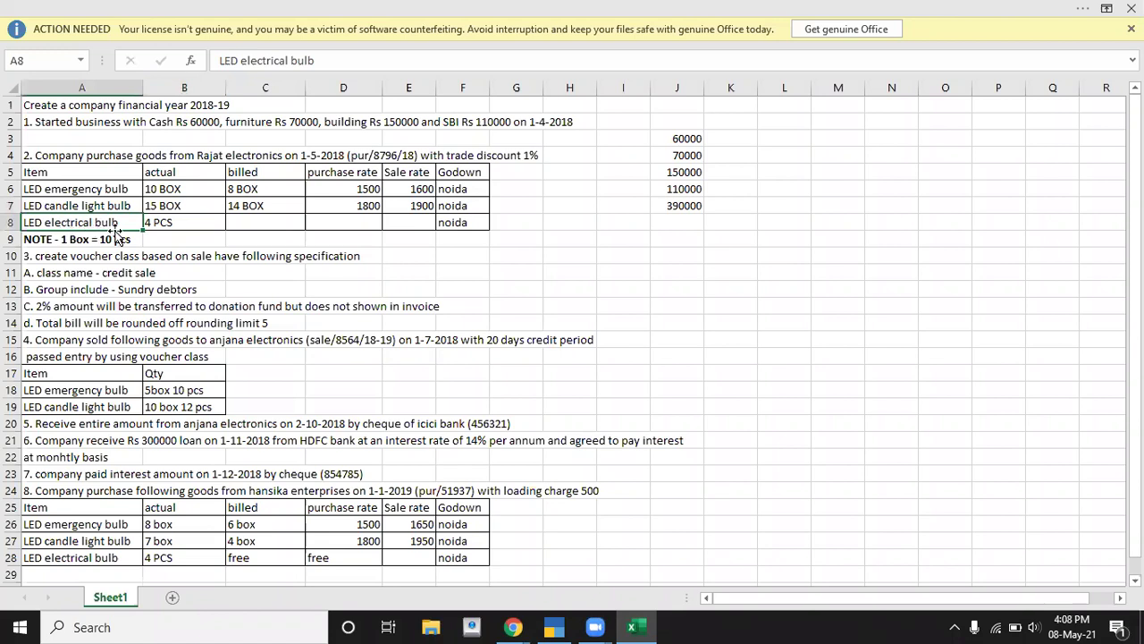
click(256, 227)
key(alt+Tab)
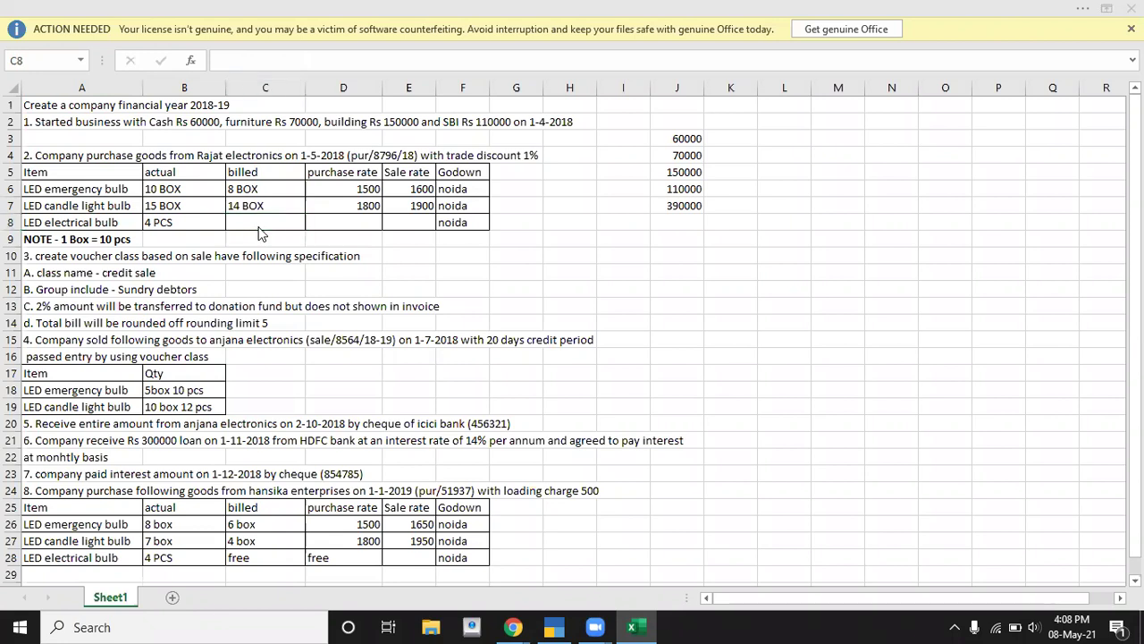
Set Allow zero-valued transactions to Yes on the Purchase voucher type and save
key(Down)
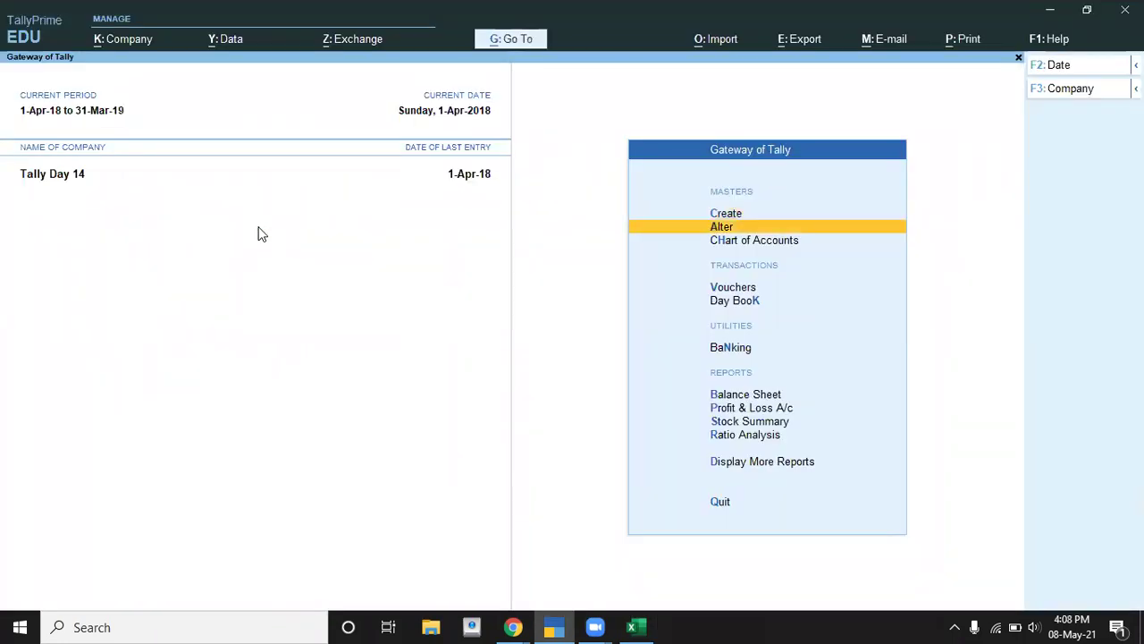
key(Return)
key(Down)
key(Down)
key(Down)
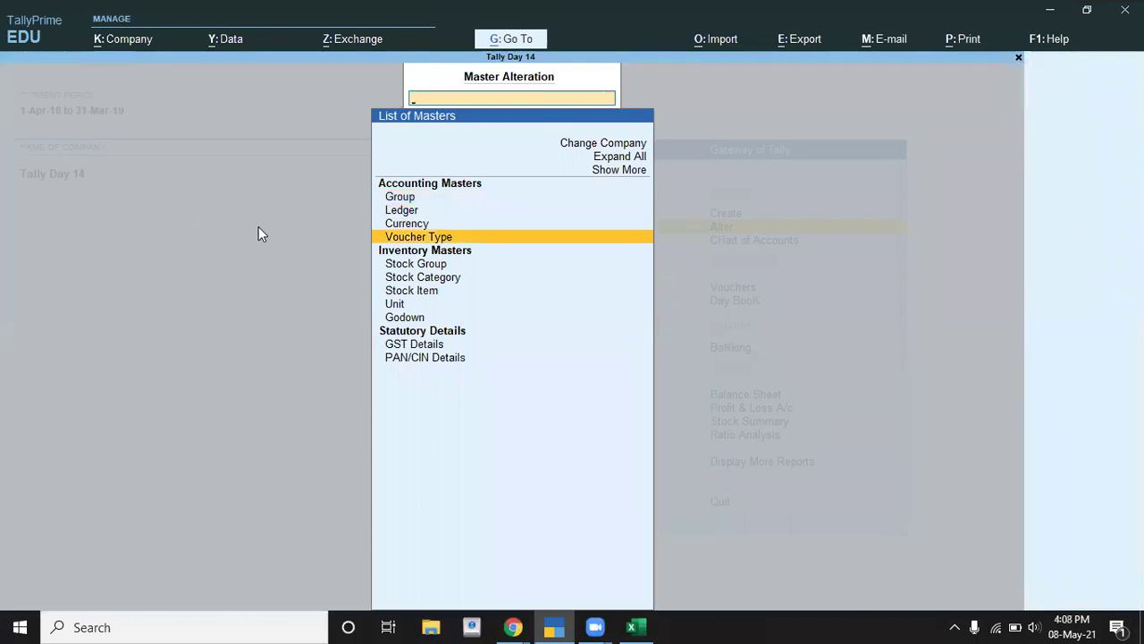
key(Return)
key(Down)
key(Down)
key(Down)
key(Down)
key(Down)
key(Down)
key(Down)
key(Down)
key(Down)
key(Down)
key(Down)
key(Up)
key(Return)
key(Return)
key(Return)
key(Return)
key(Return)
key(Return)
key(Return)
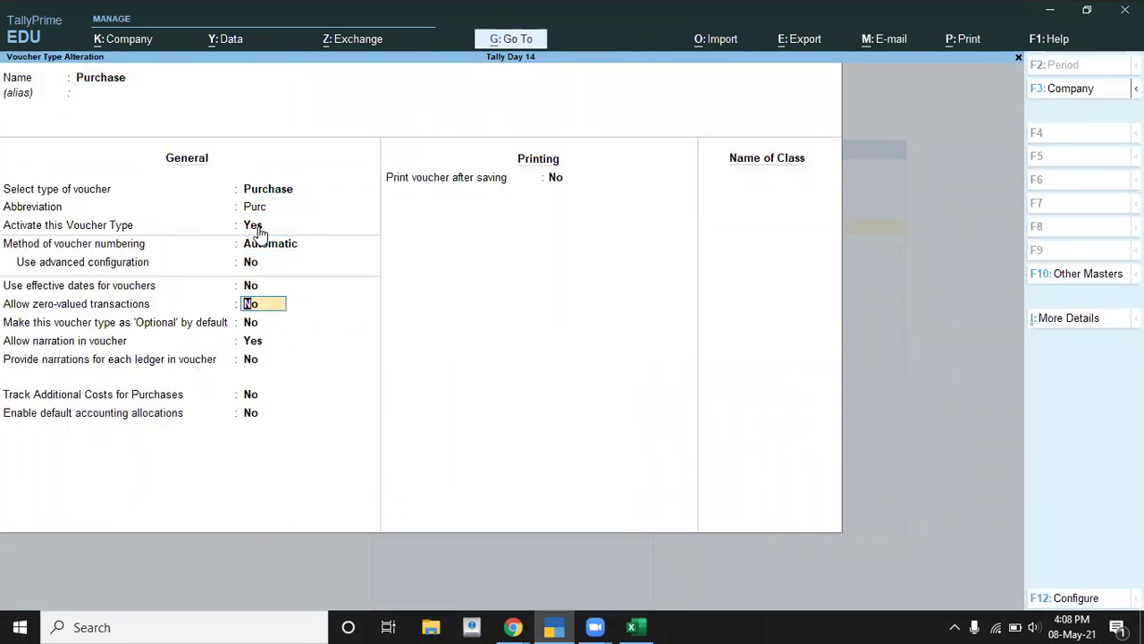
text(y)
key(Return)
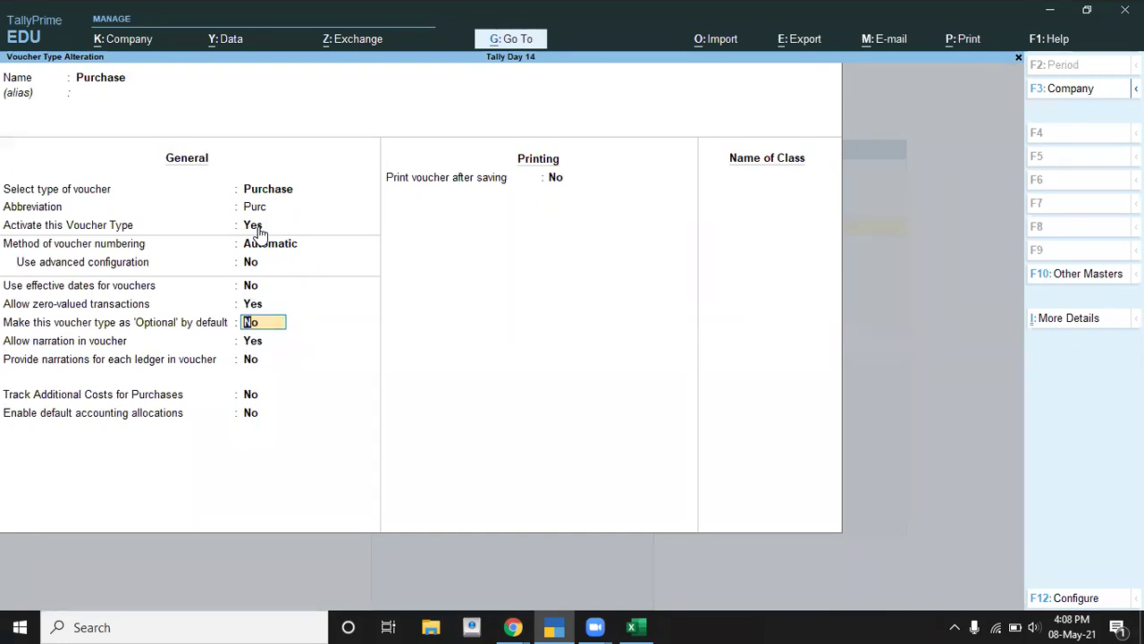
key(ctrl)
key(ctrl+a)
key(Escape)
key(Escape)
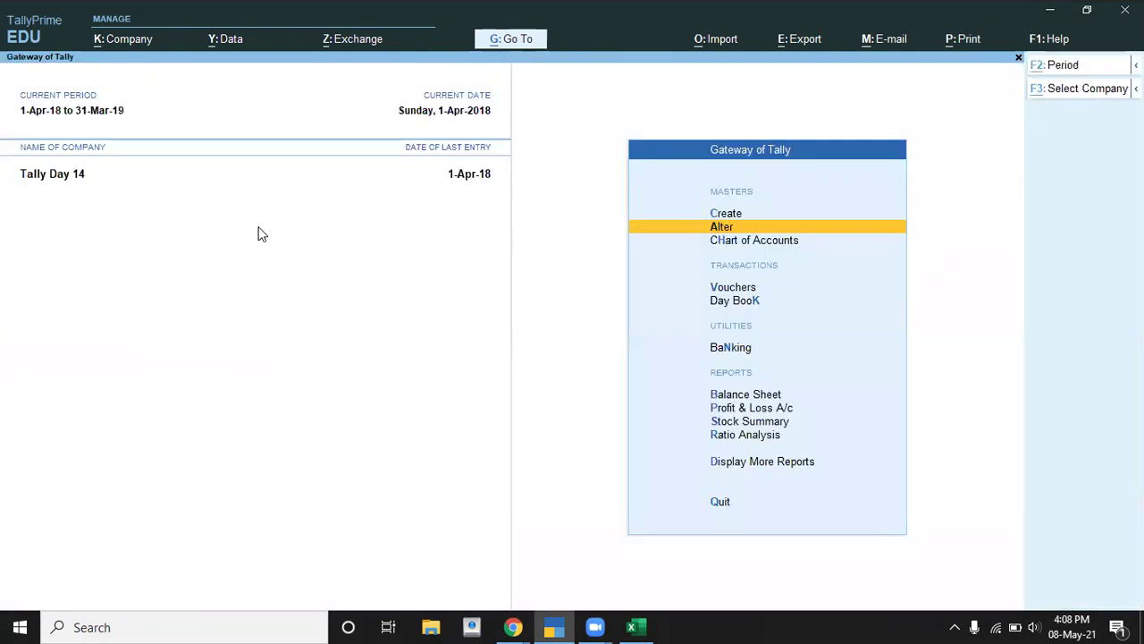
key(alt+Tab)
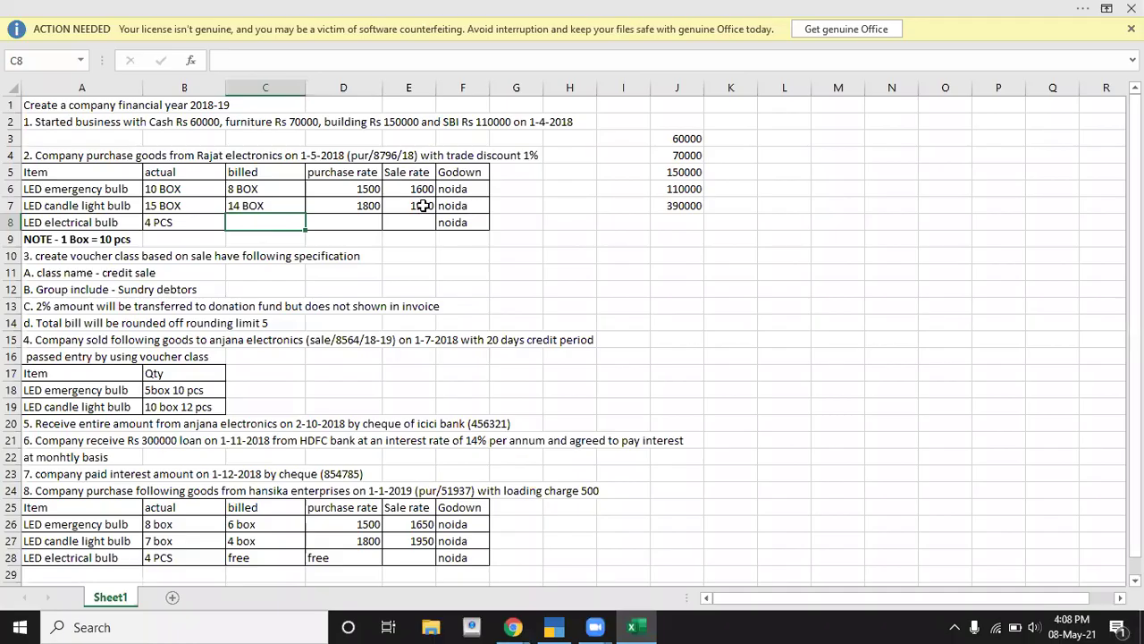
Look up the LED emergency bulb's sale rate and godown, then begin a new Godown master
click(416, 192)
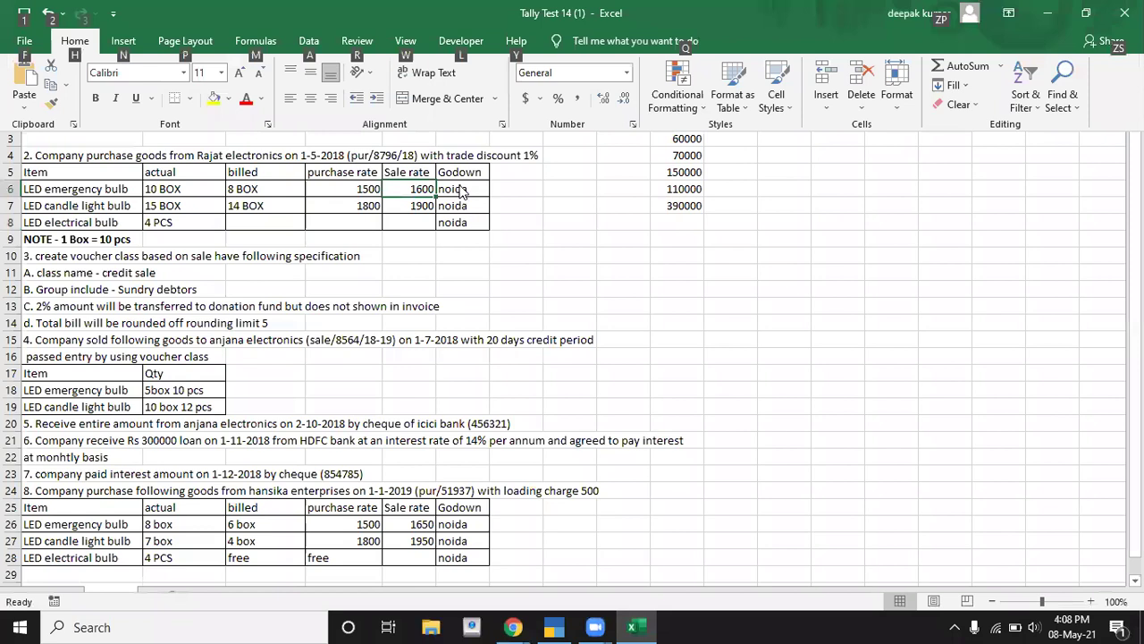
click(458, 184)
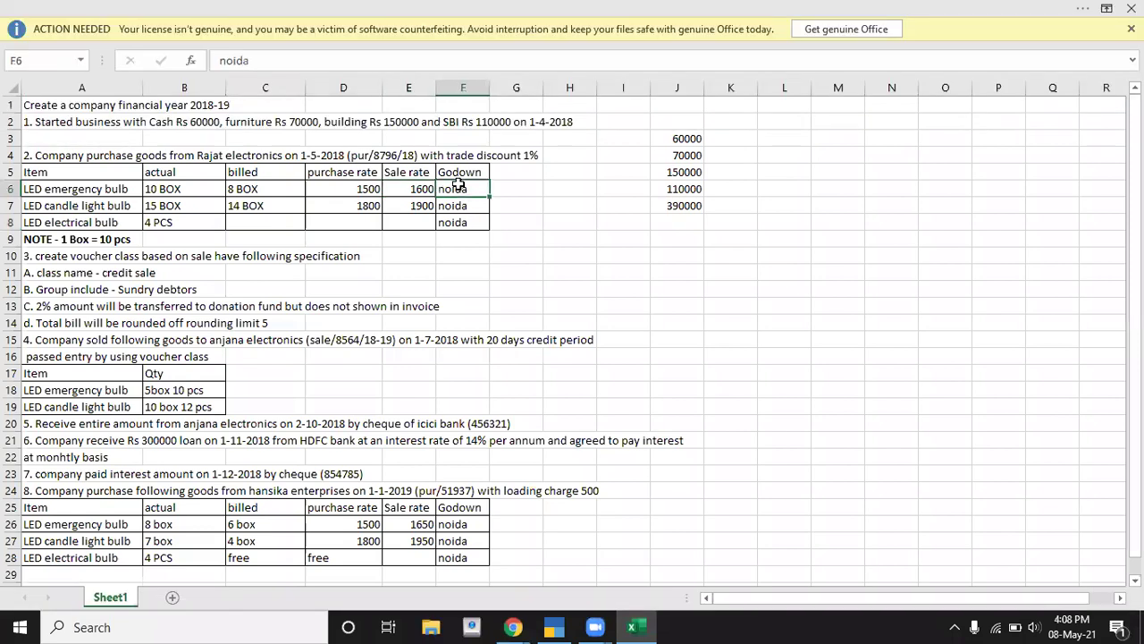
key(alt+Tab)
key(Up)
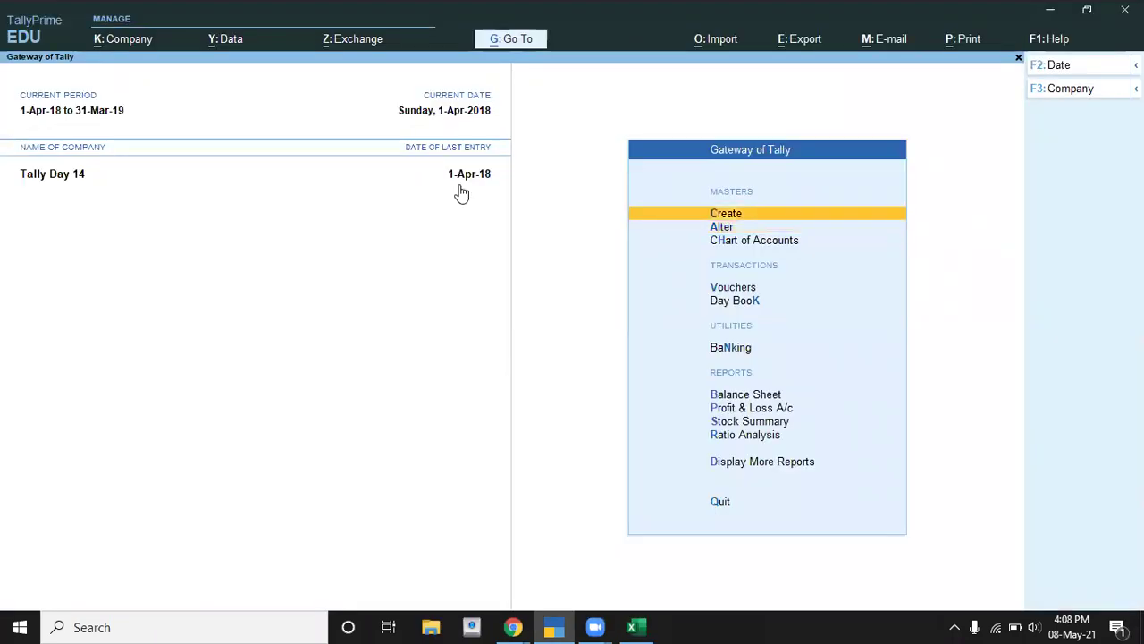
key(Return)
key(Down)
key(Down)
key(Down)
key(Down)
key(Down)
key(Down)
key(Down)
key(Down)
key(Return)
key(Return)
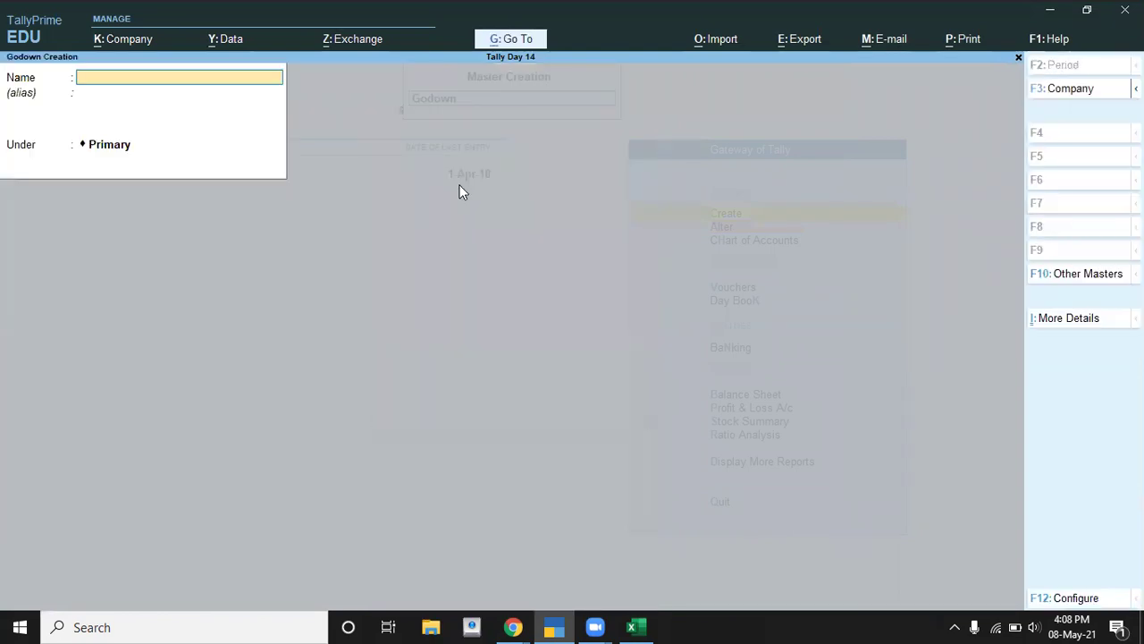
Name the godown Noida under Primary, save it, and return to the Gateway of Tally
key(alt+Tab)
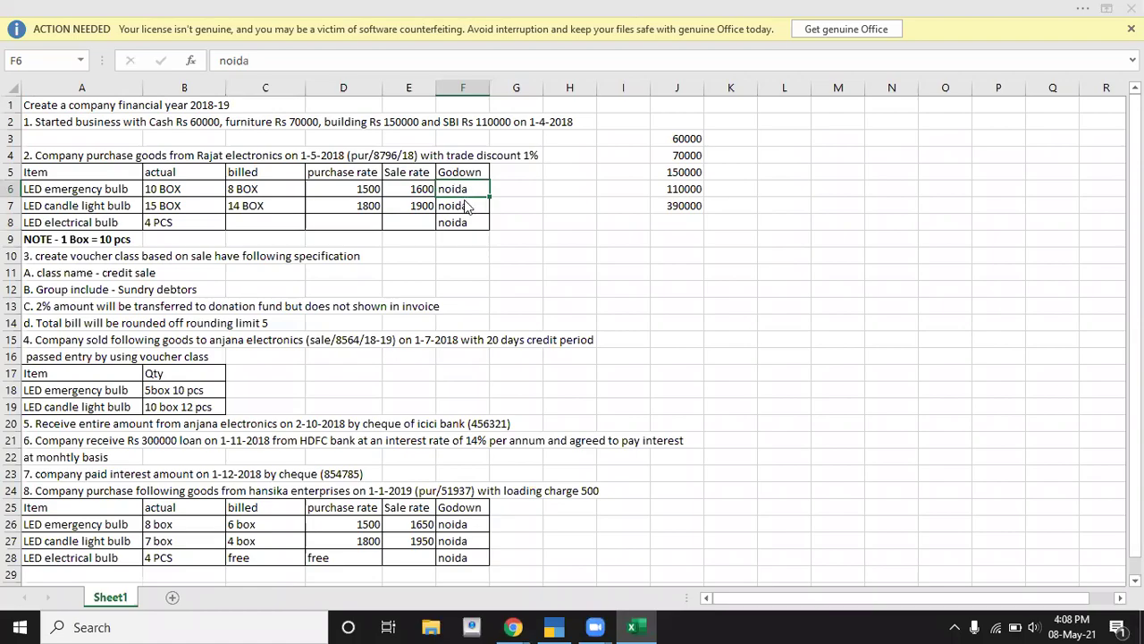
key(alt+Tab)
text(Noida)
key(Return)
key(Return)
key(Return)
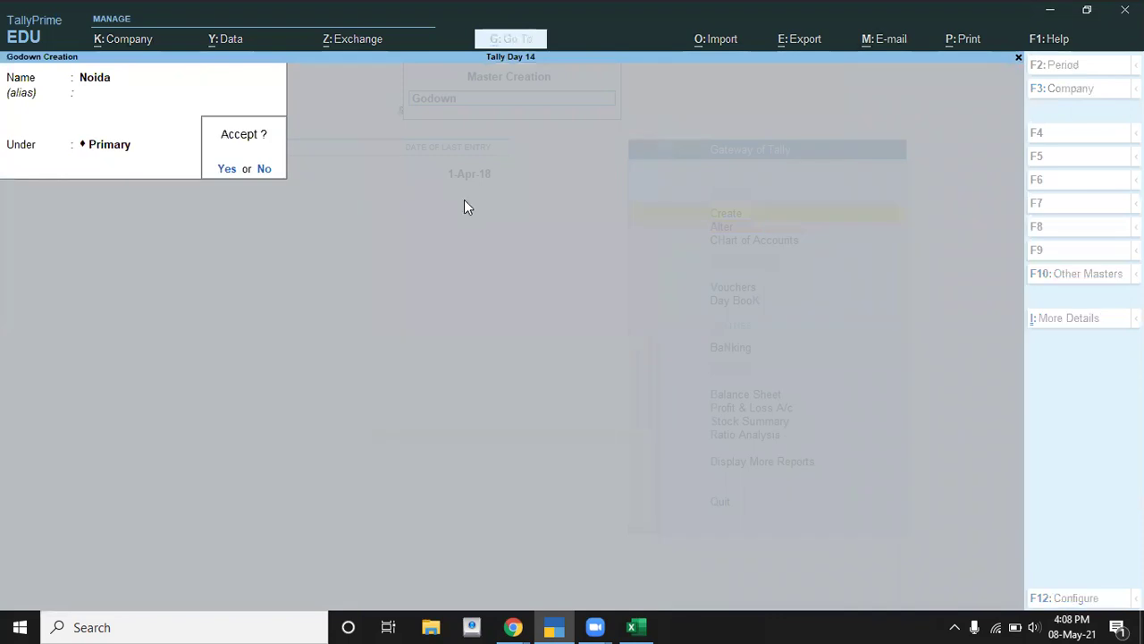
key(Return)
key(Escape)
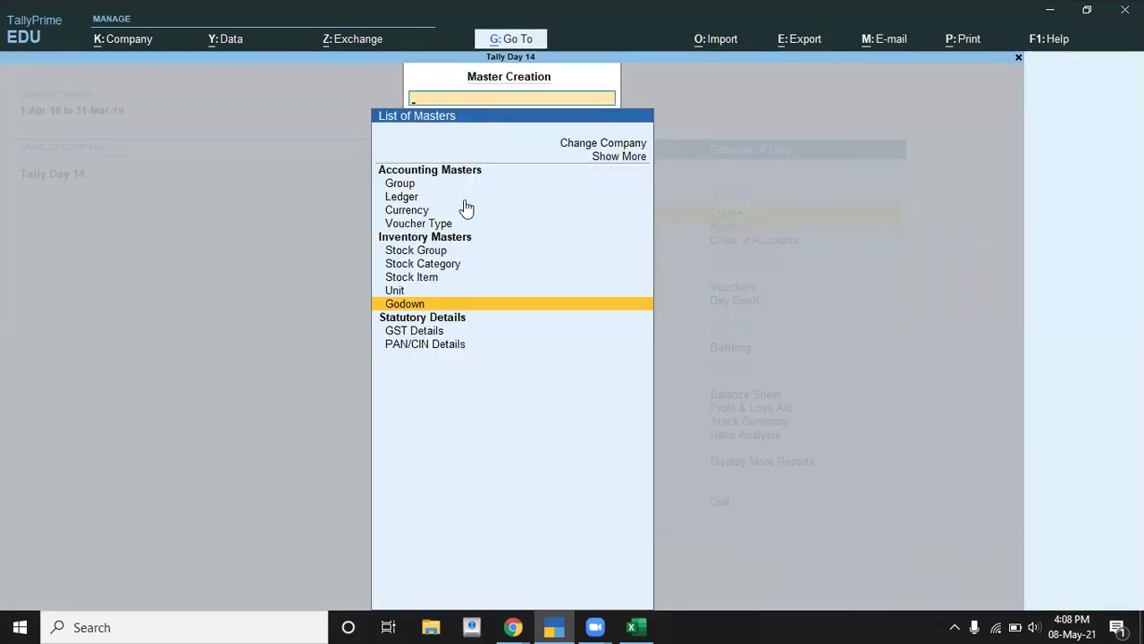
key(Escape)
key(Down)
key(Down)
key(Down)
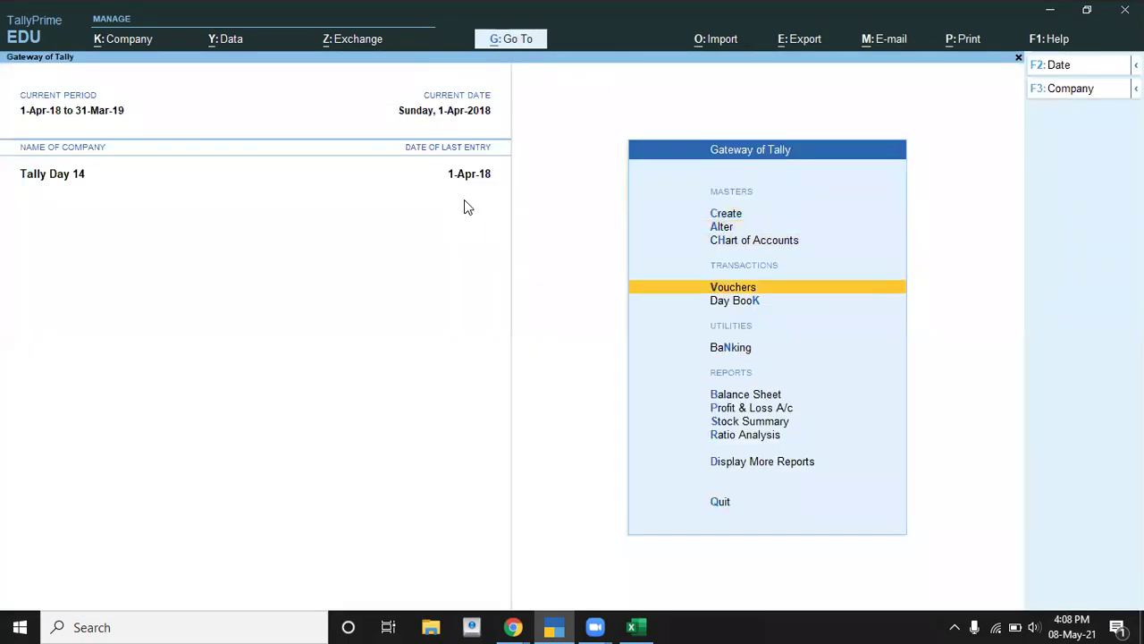
Start a Purchase voucher dated 1-May-18
key(Return)
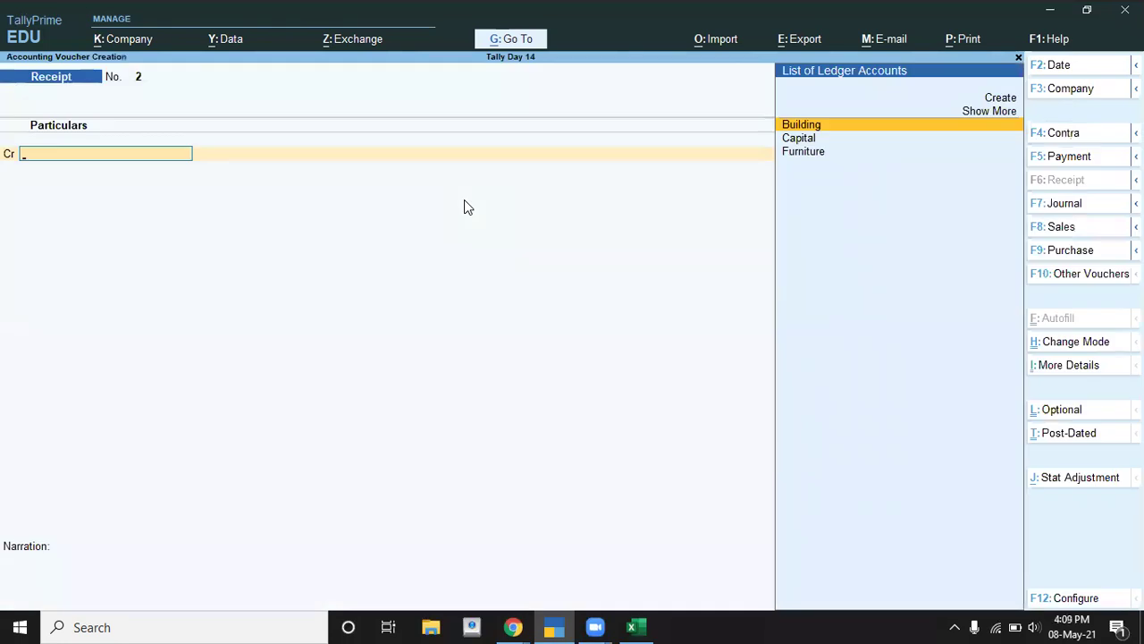
key(F8)
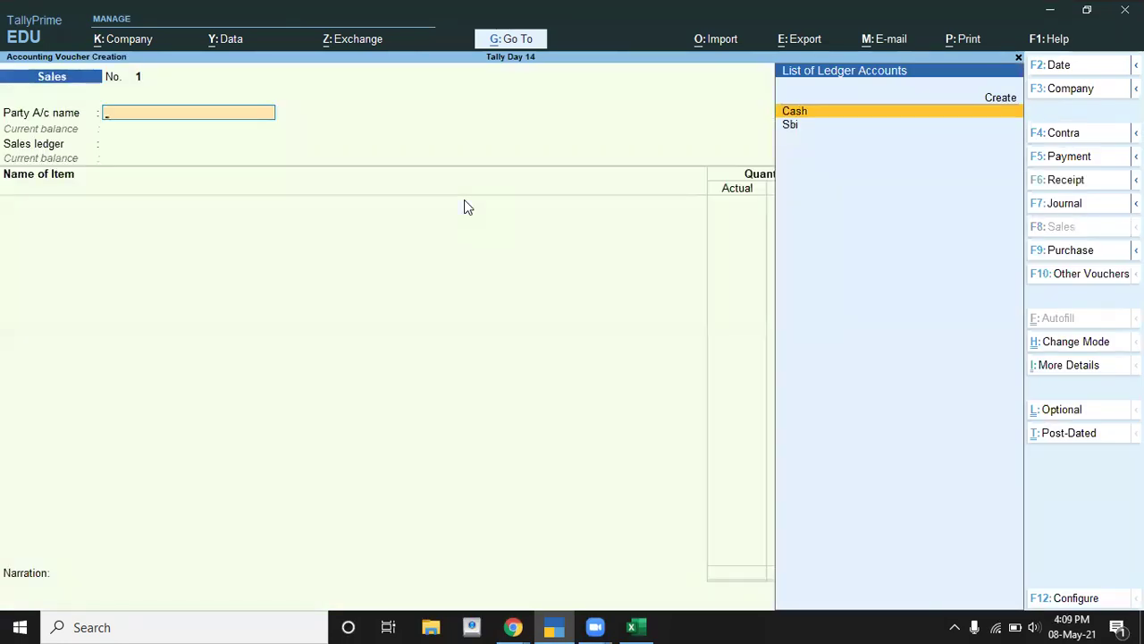
key(F9)
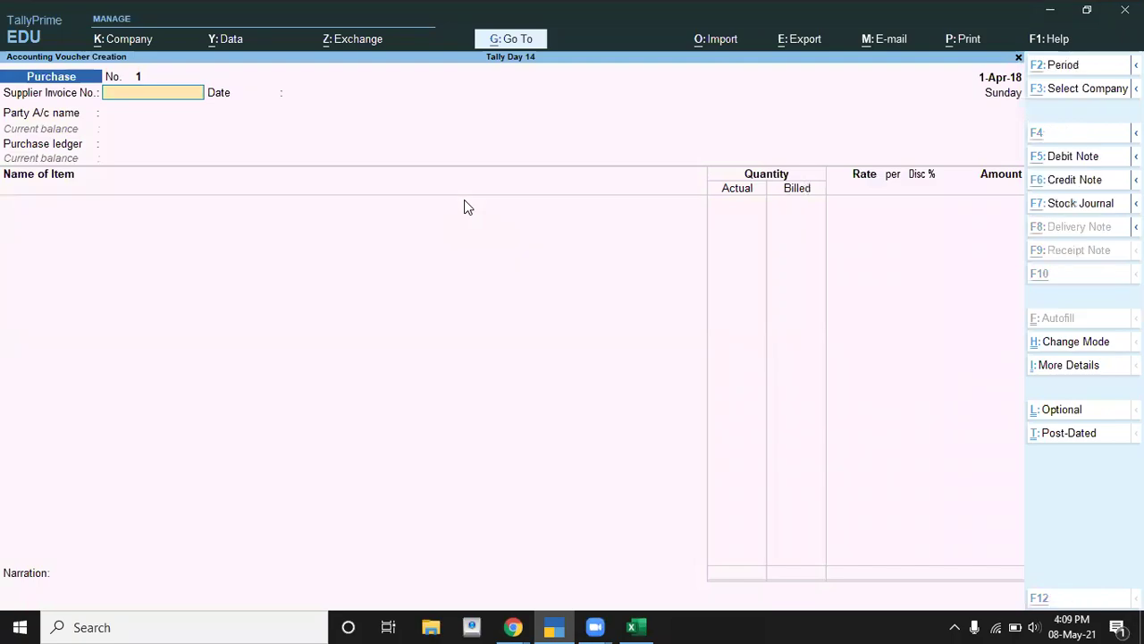
key(alt+Tab)
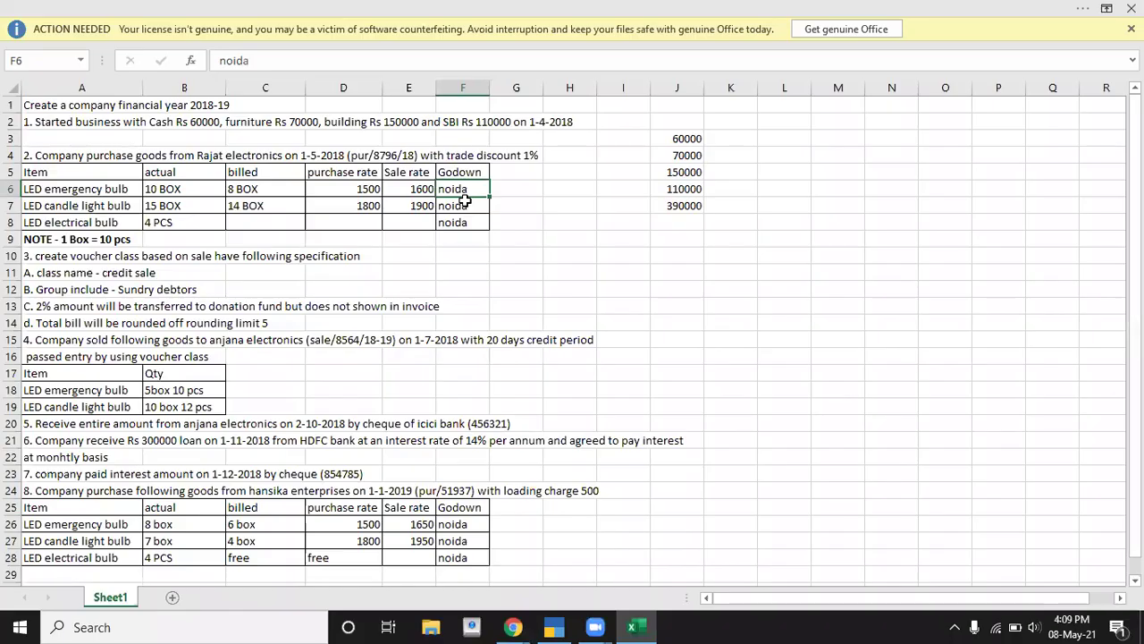
key(alt+Tab)
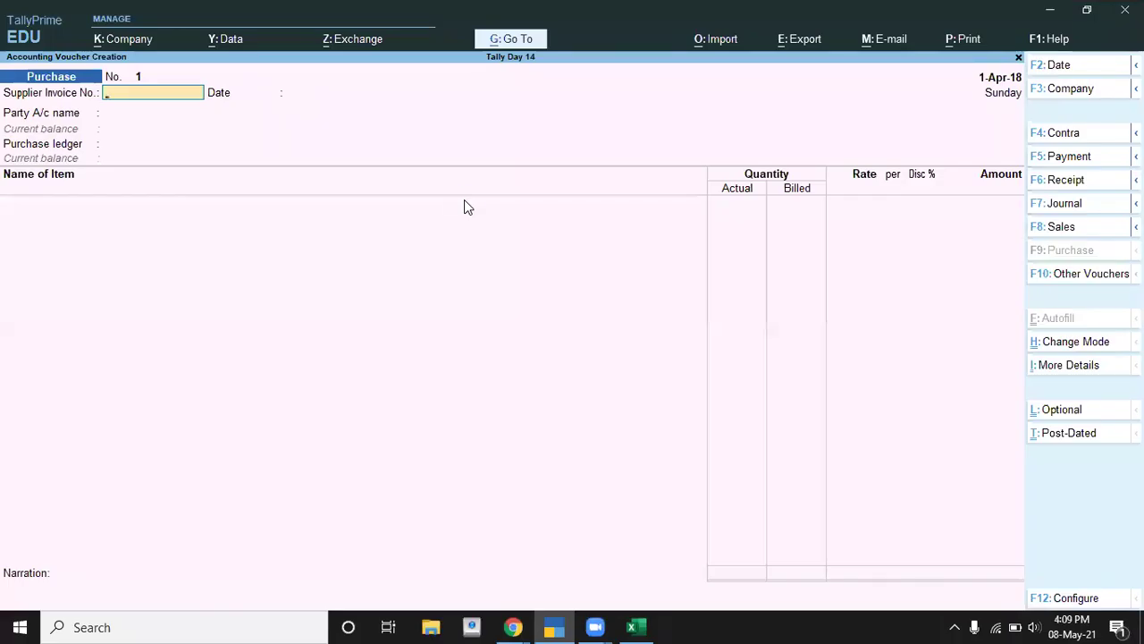
key(F2)
text(1-5)
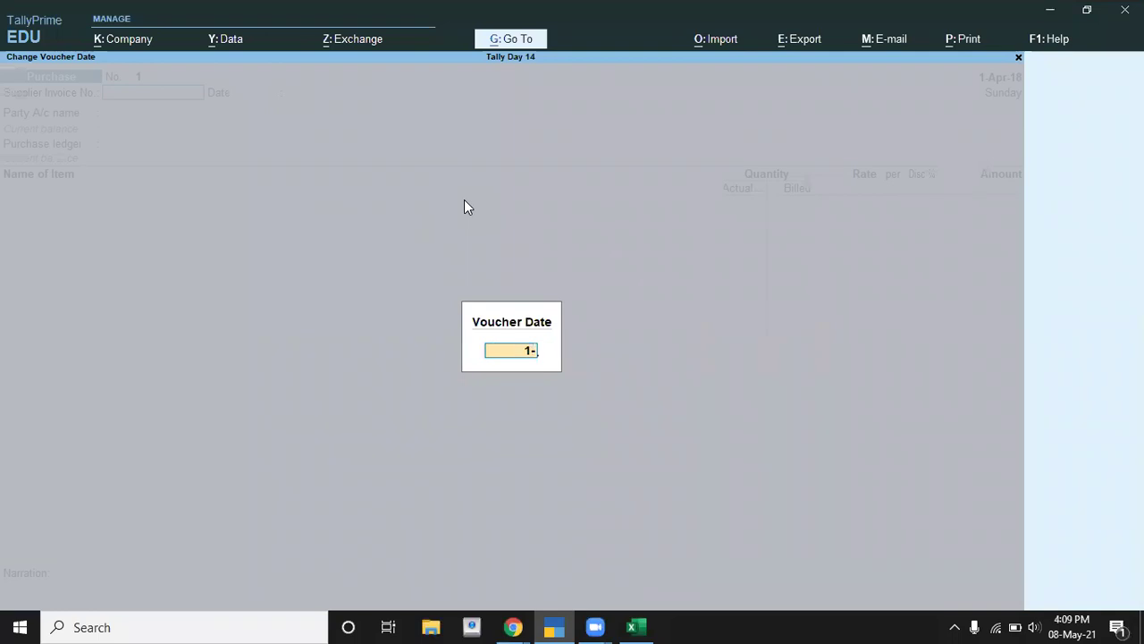
key(Return)
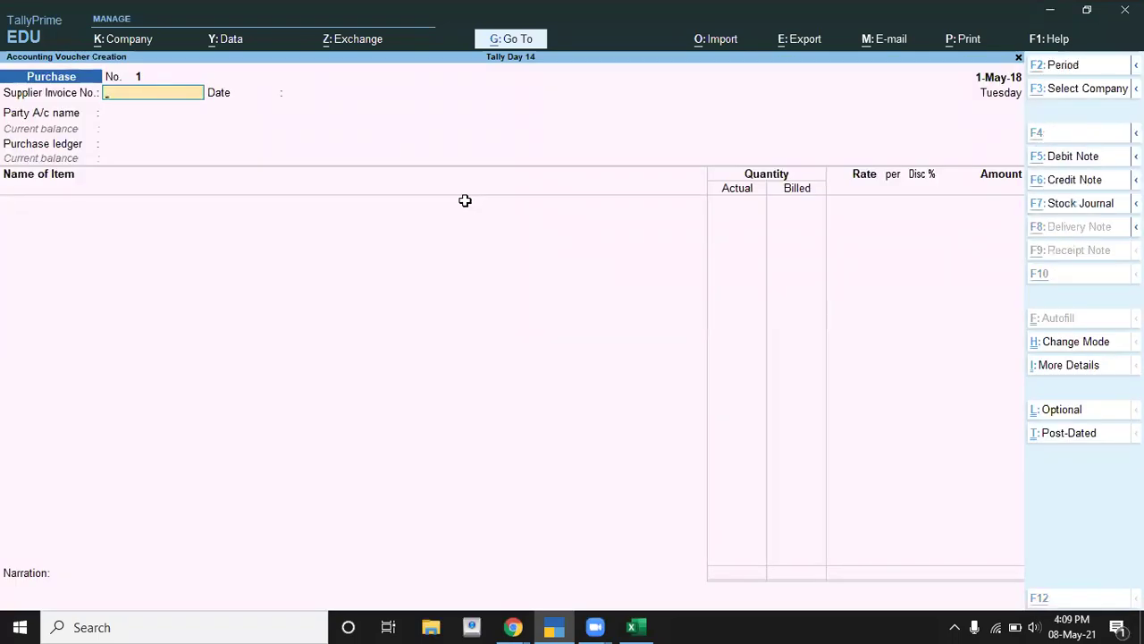
Enter supplier invoice number pur/8796/18 and start creating the supplier's ledger
key(alt+Tab)
key(alt+Tab)
text(pur)
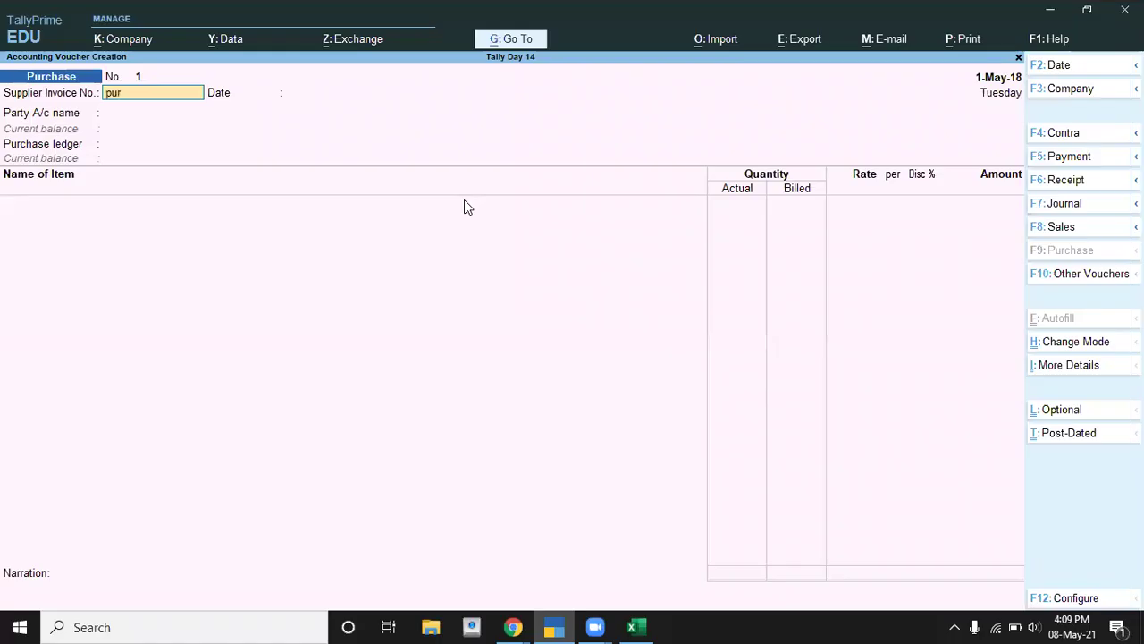
text(/8796/18)
key(Return)
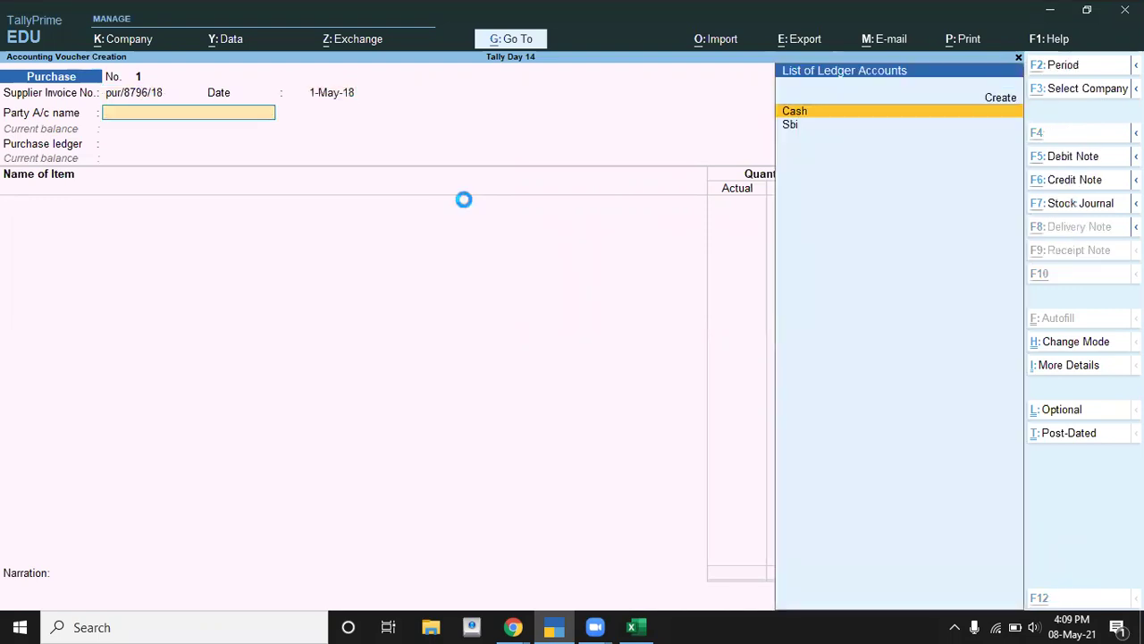
key(alt+c)
key(alt+Tab)
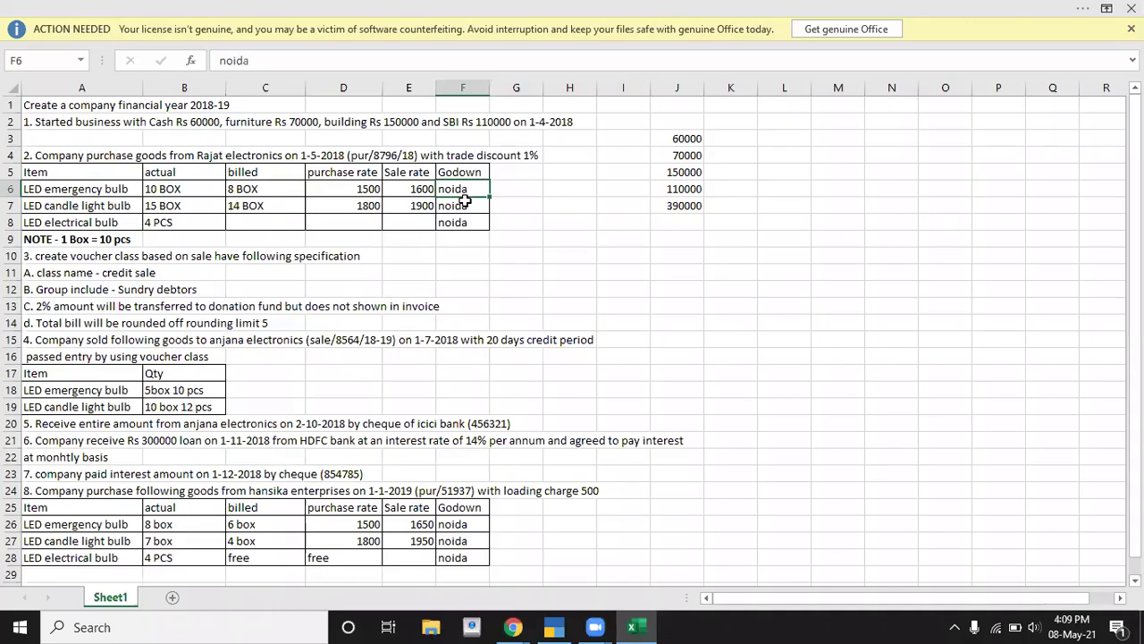
Create the Rajat Electronics ledger under Sundry Creditors and set it as the voucher's party
key(alt+Tab)
text(Rajat Electronics)
key(Return)
key(Return)
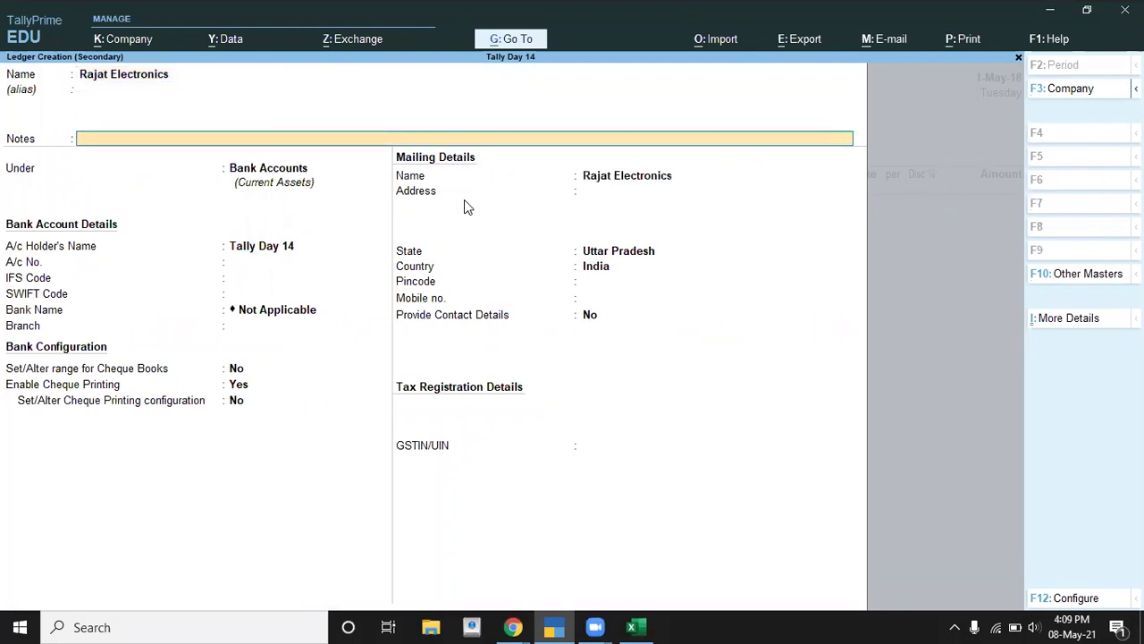
key(Return)
text(S)
key(Down)
key(Down)
key(Down)
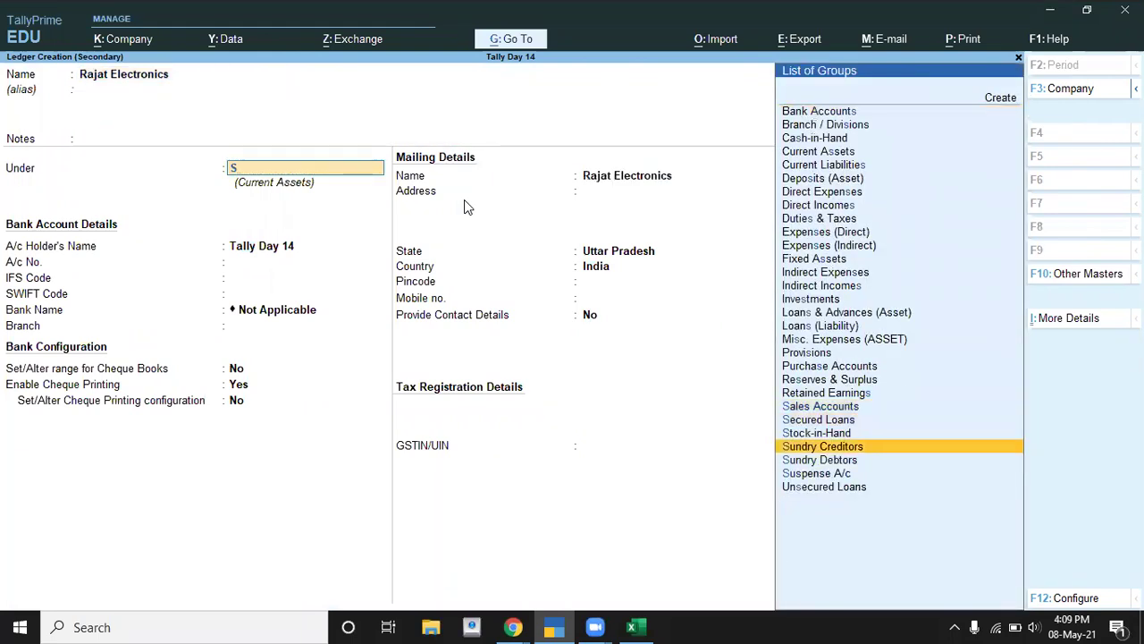
key(Return)
key(Return)
key(Return)
key(Return)
key(ctrl+a)
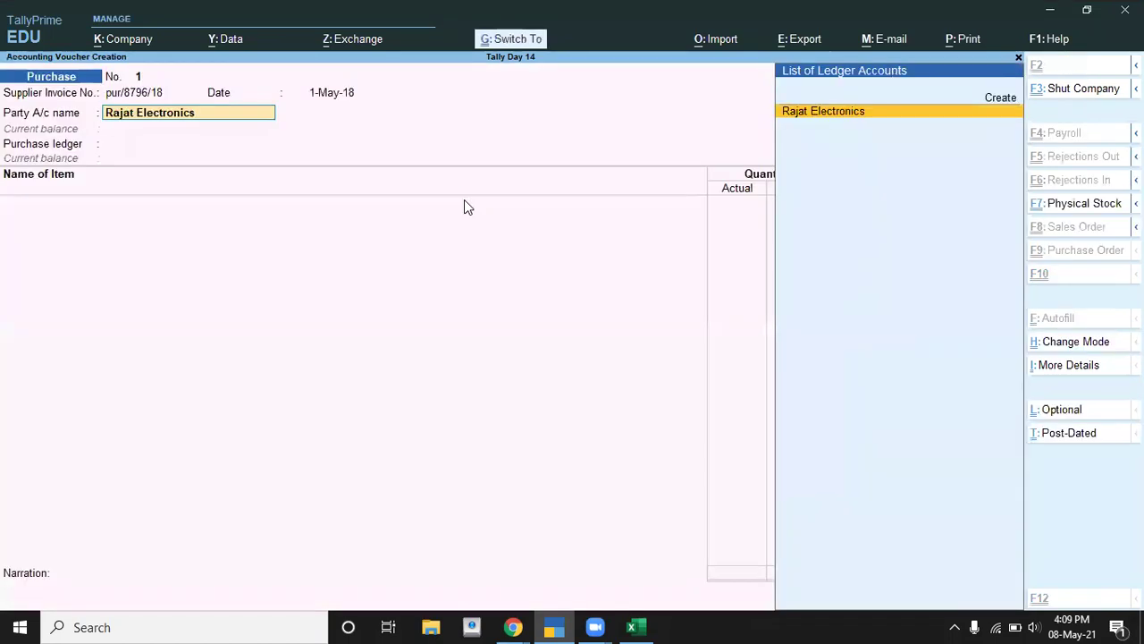
key(Return)
key(ctrl+a)
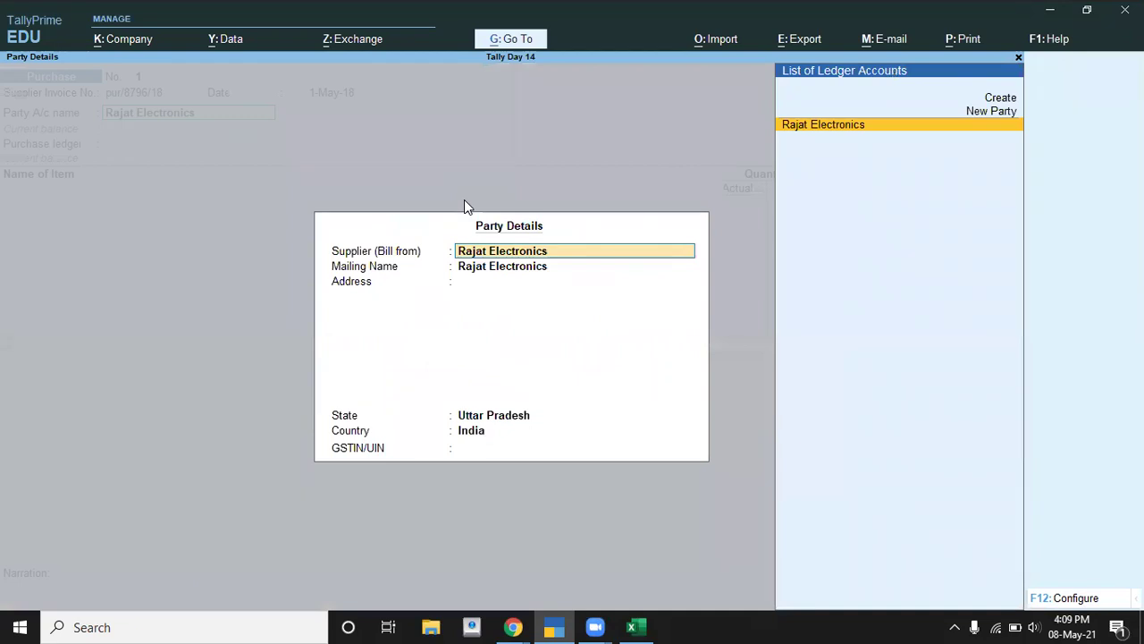
key(ctrl+a)
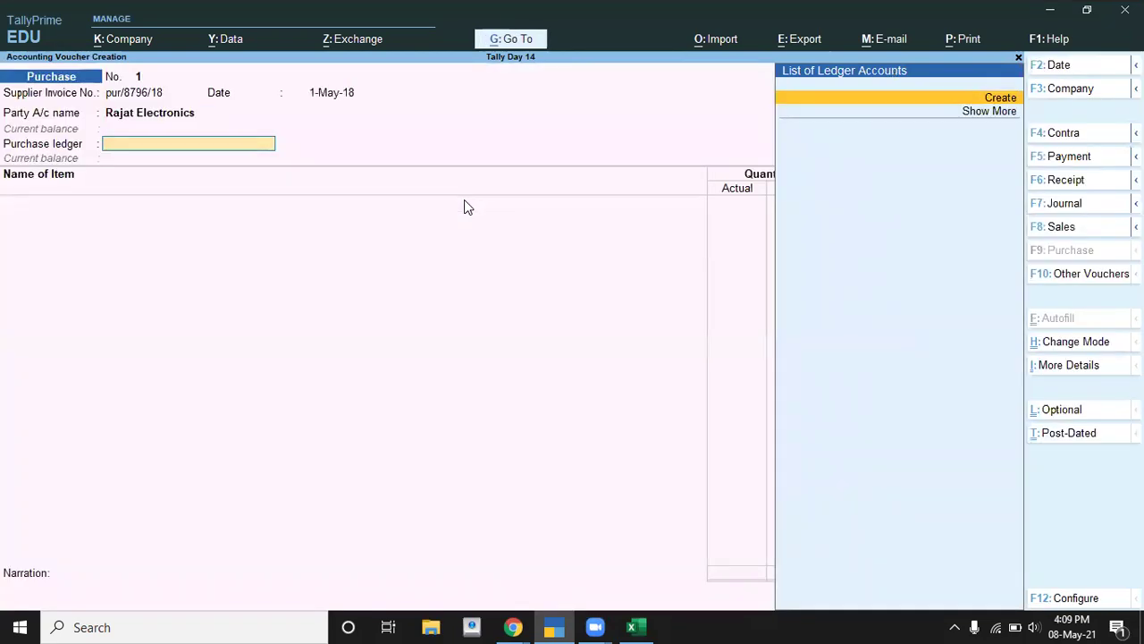
Create a Purchase ledger under Purchase Accounts with type Not Applicable
key(alt+c)
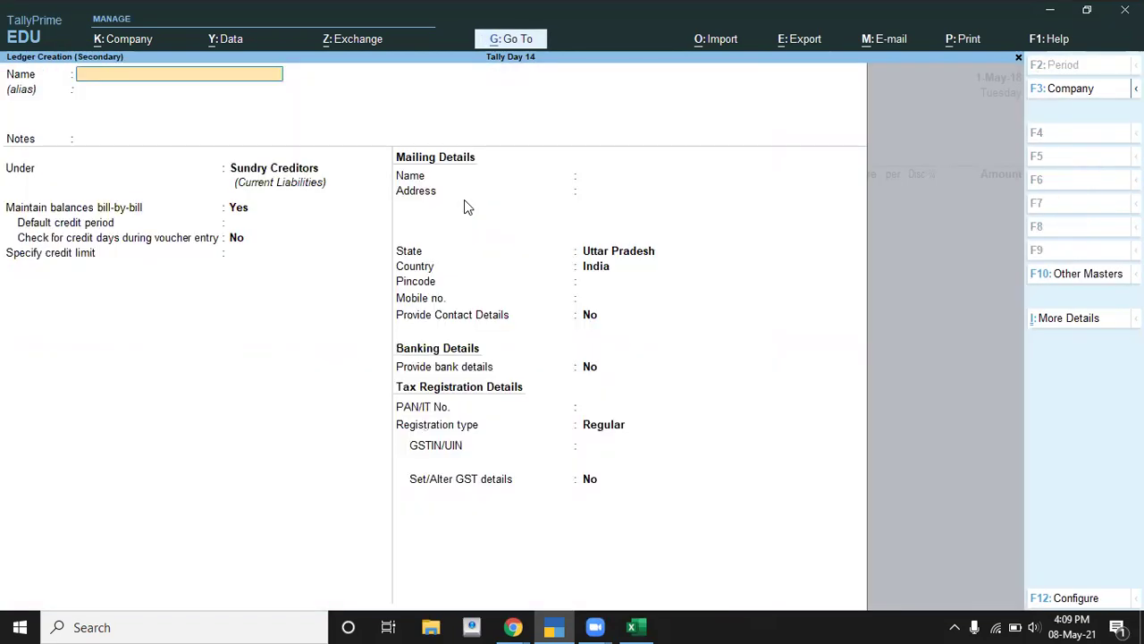
text(Purchase)
key(Return)
key(Return)
key(Return)
text(P)
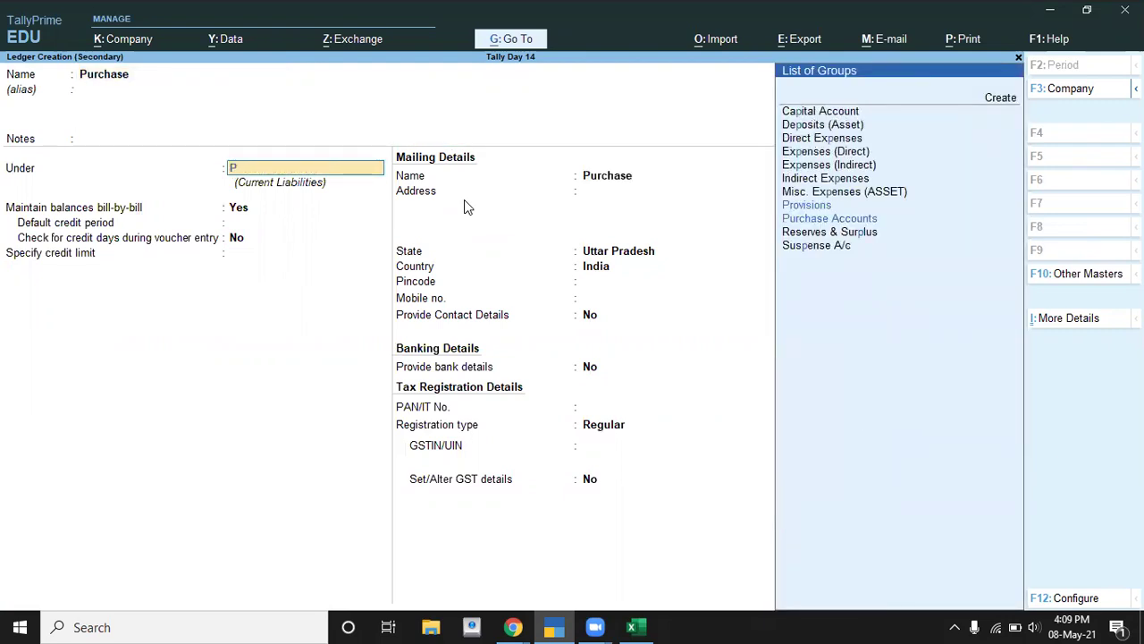
key(Down)
key(Return)
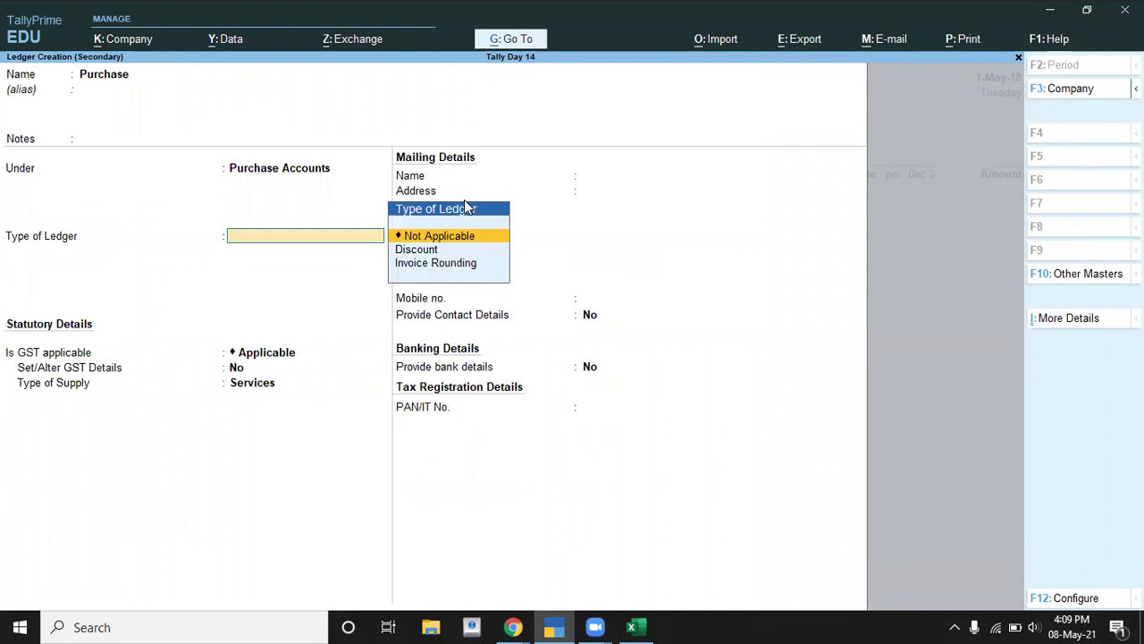
key(Return)
key(Return)
key(ctrl+a)
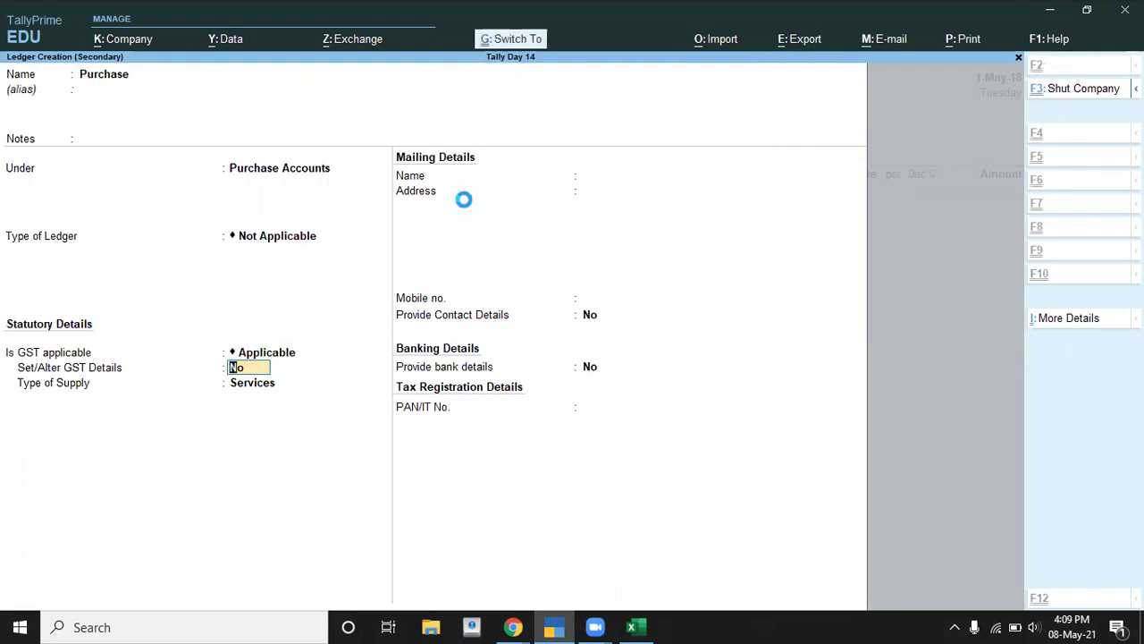
key(Return)
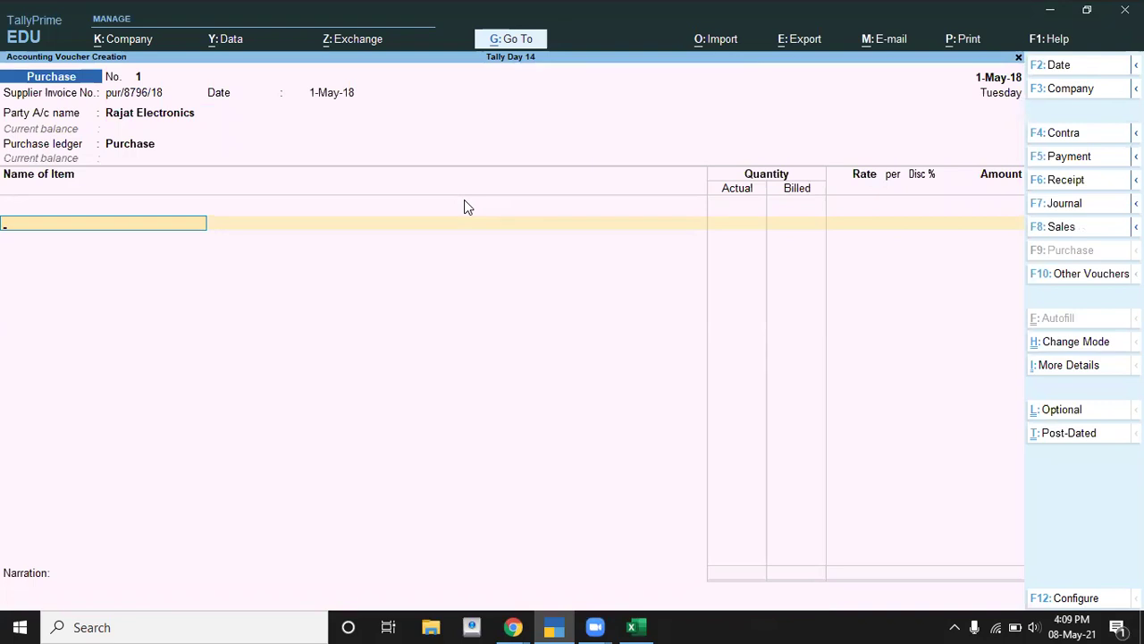
Start a new stock item named Led Emergency Bulb
key(alt+c)
key(alt+Tab)
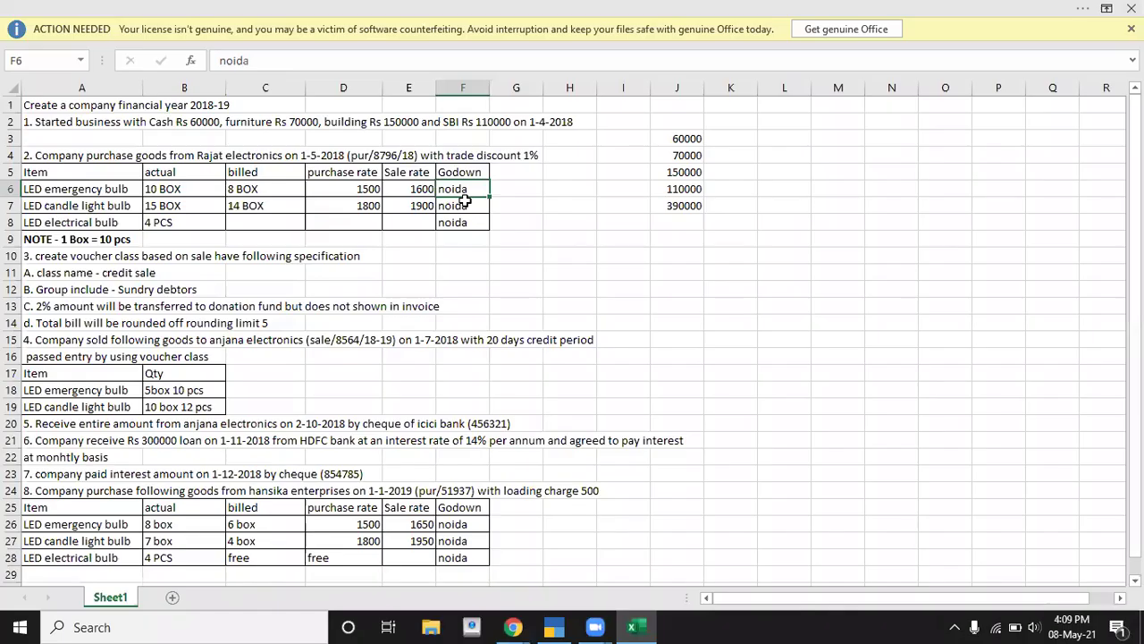
click(77, 189)
key(alt+Tab)
text(Led Emergency Bulb)
key(BackSpace)
text(b)
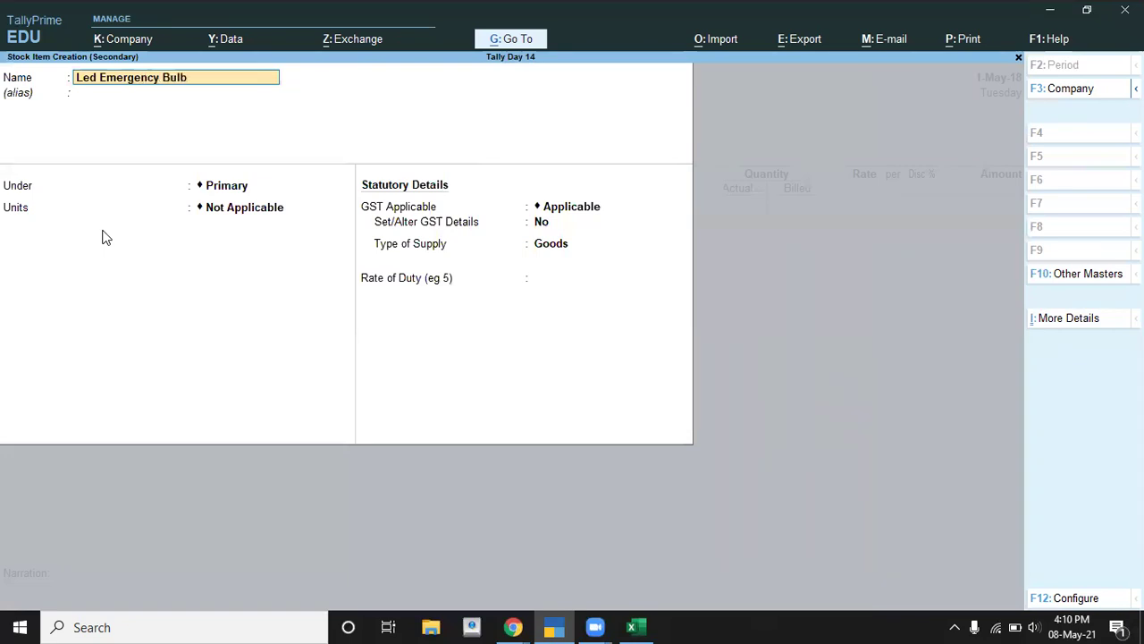
key(Return)
key(Return)
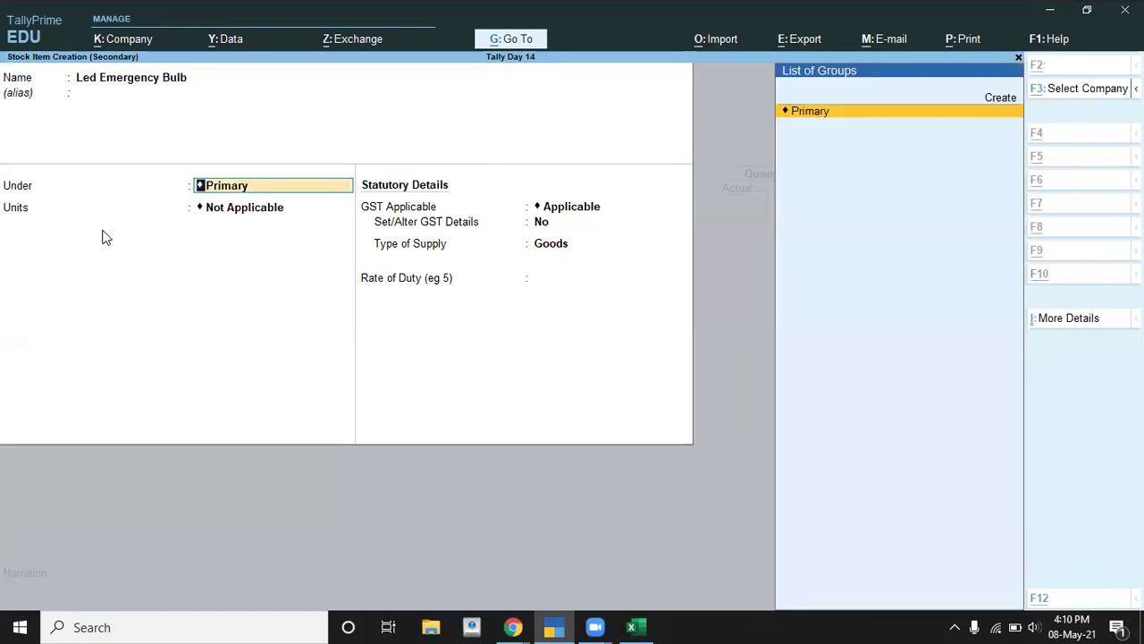
Keep the item under Primary and begin creating its unit of measure
key(alt+Tab)
key(alt+Tab)
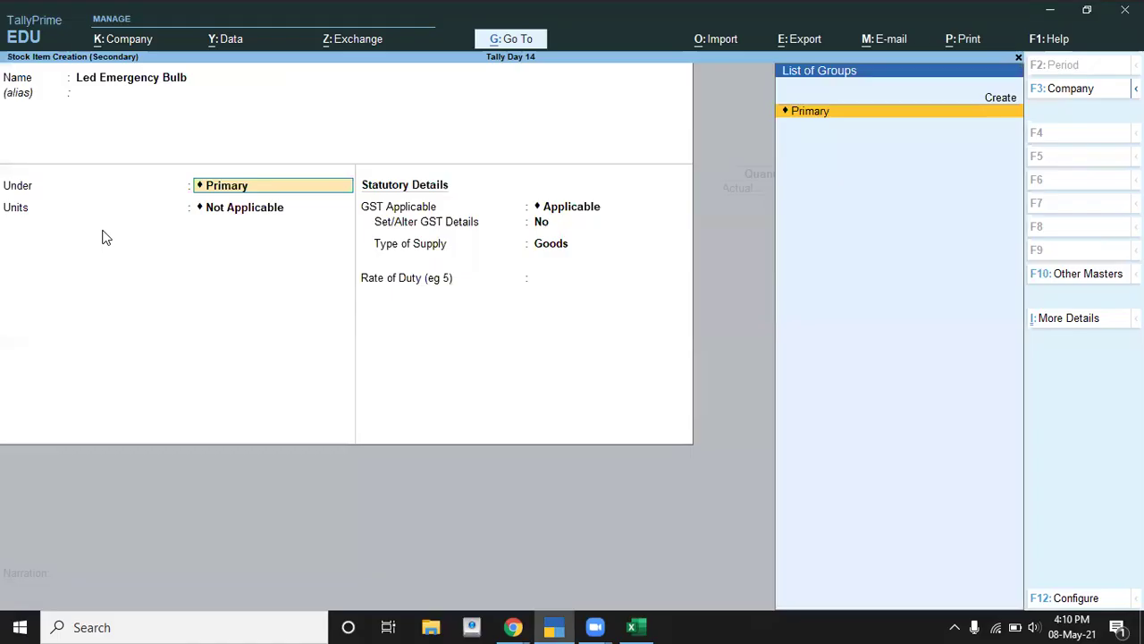
key(Return)
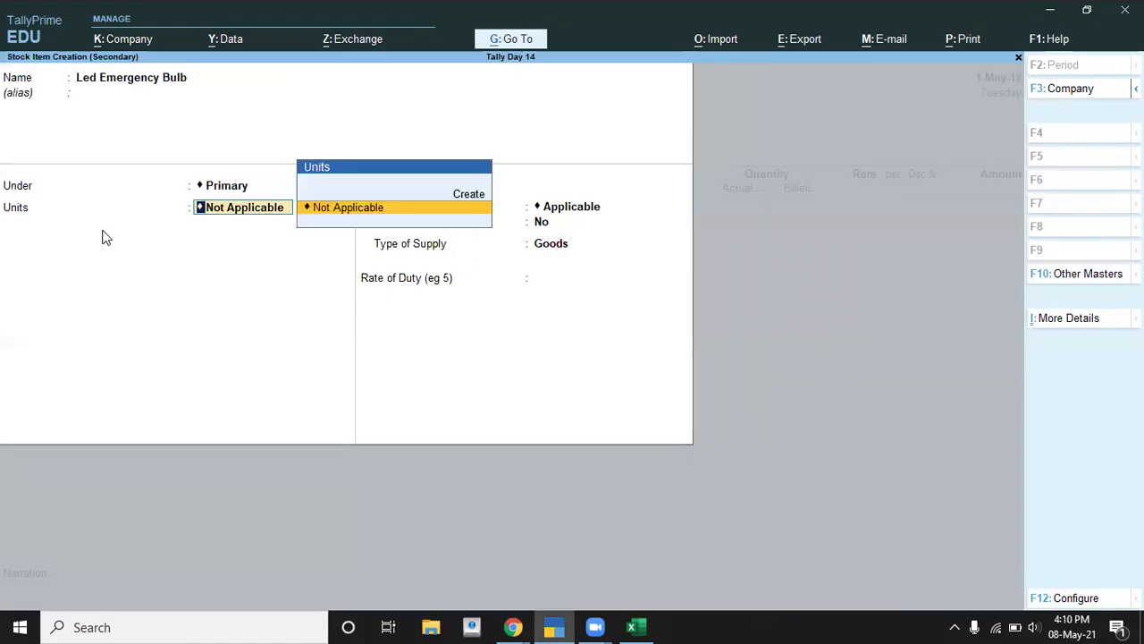
key(alt+Tab)
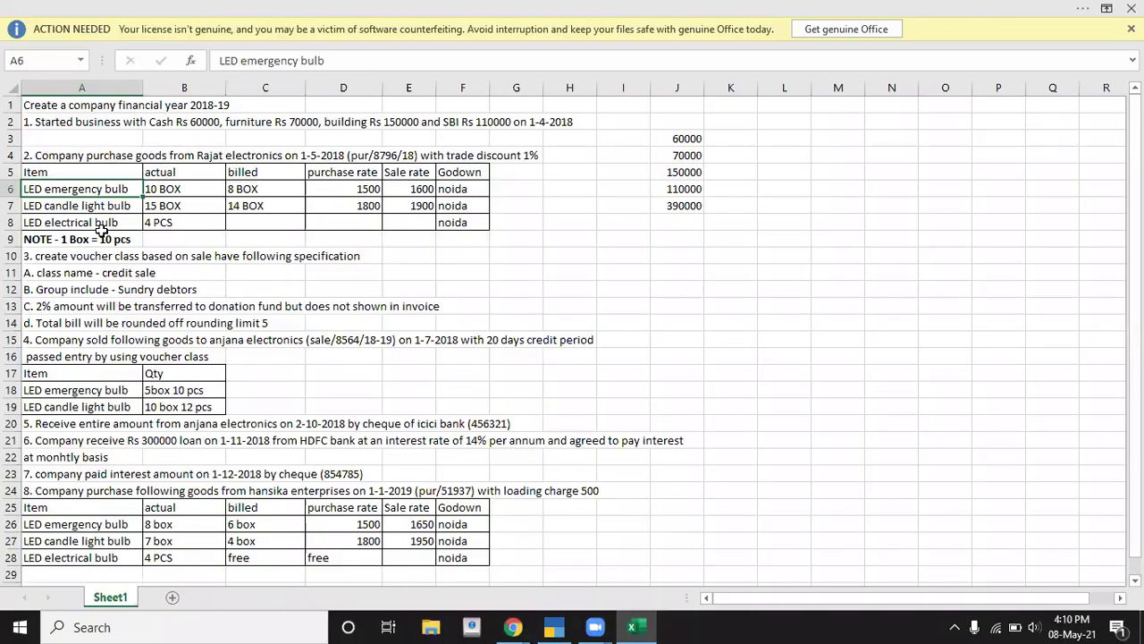
key(alt+Tab)
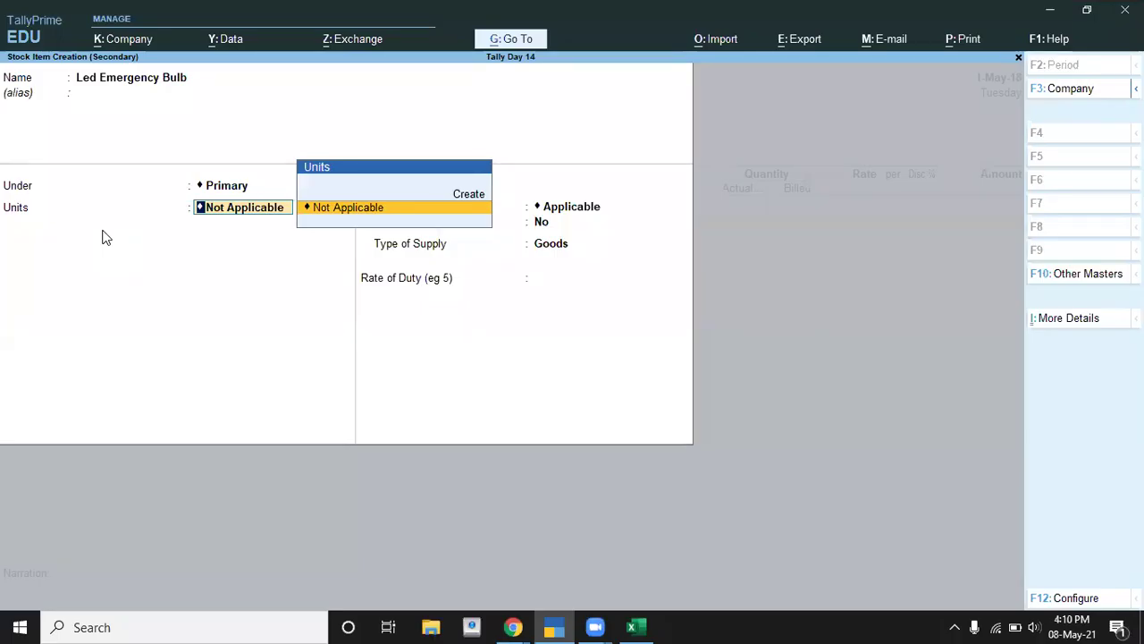
key(alt+c)
Create the simple units box and pcs
text(box)
key(Return)
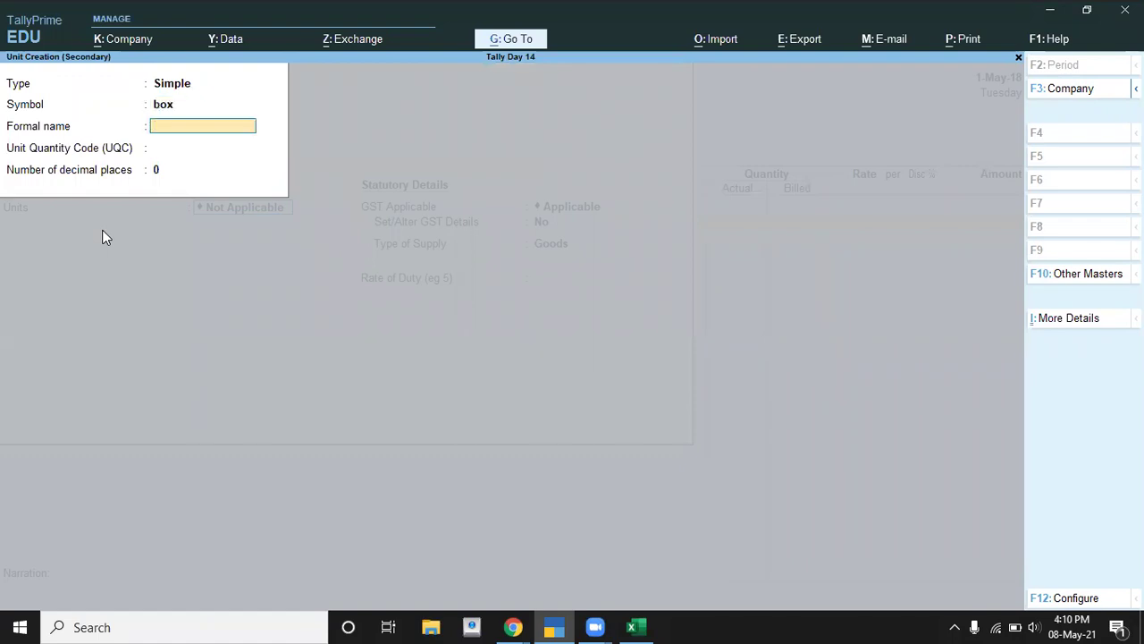
key(Return)
key(Return)
key(Return)
key(Return)
key(Return)
key(BackSpace)
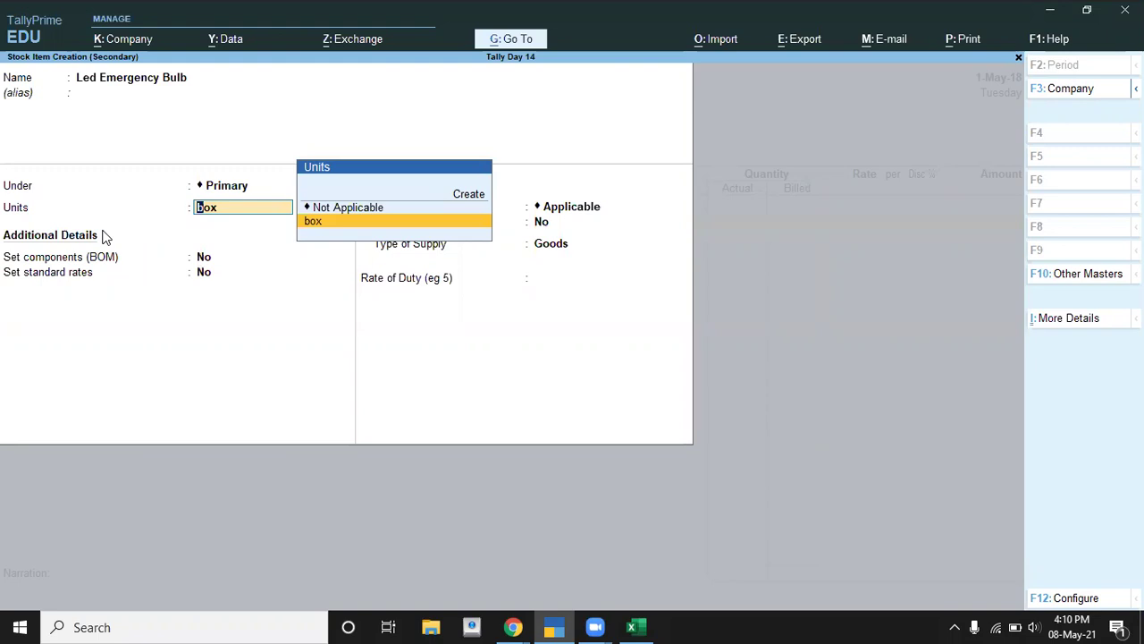
key(alt+c)
text(pcs)
key(Return)
key(Return)
key(Return)
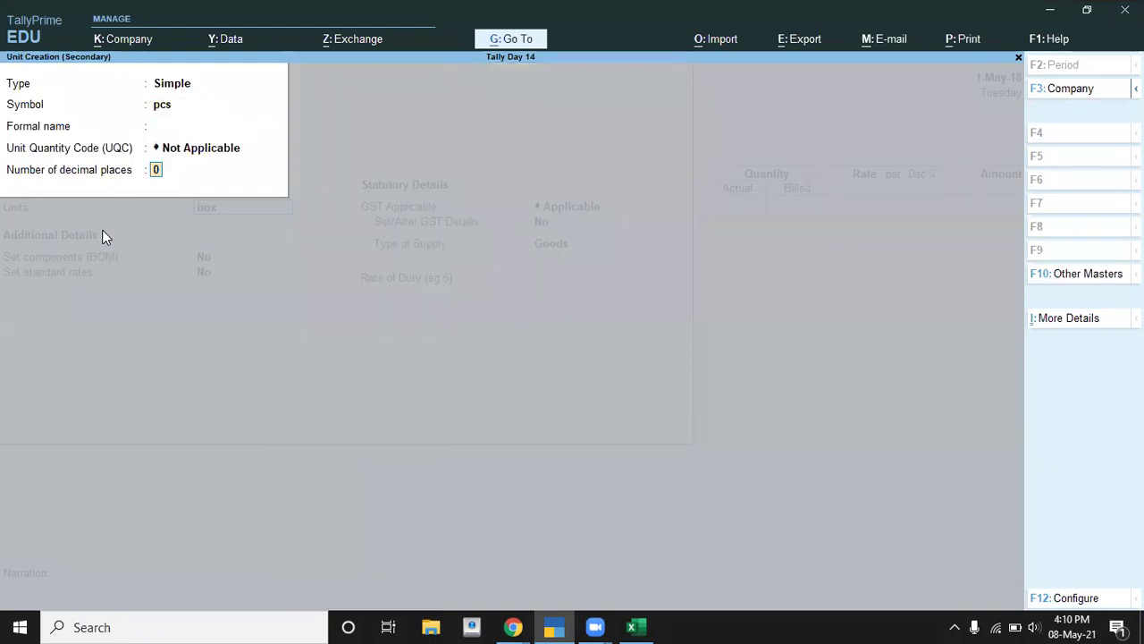
key(Return)
key(Return)
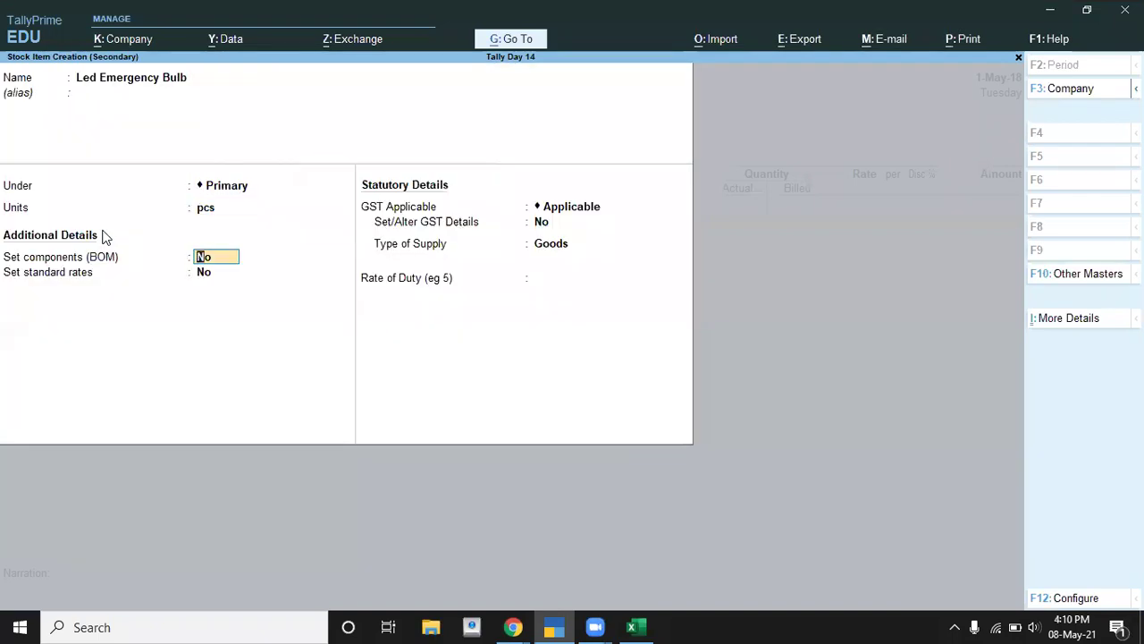
Define a compound unit of box of 10 pcs for the item
key(BackSpace)
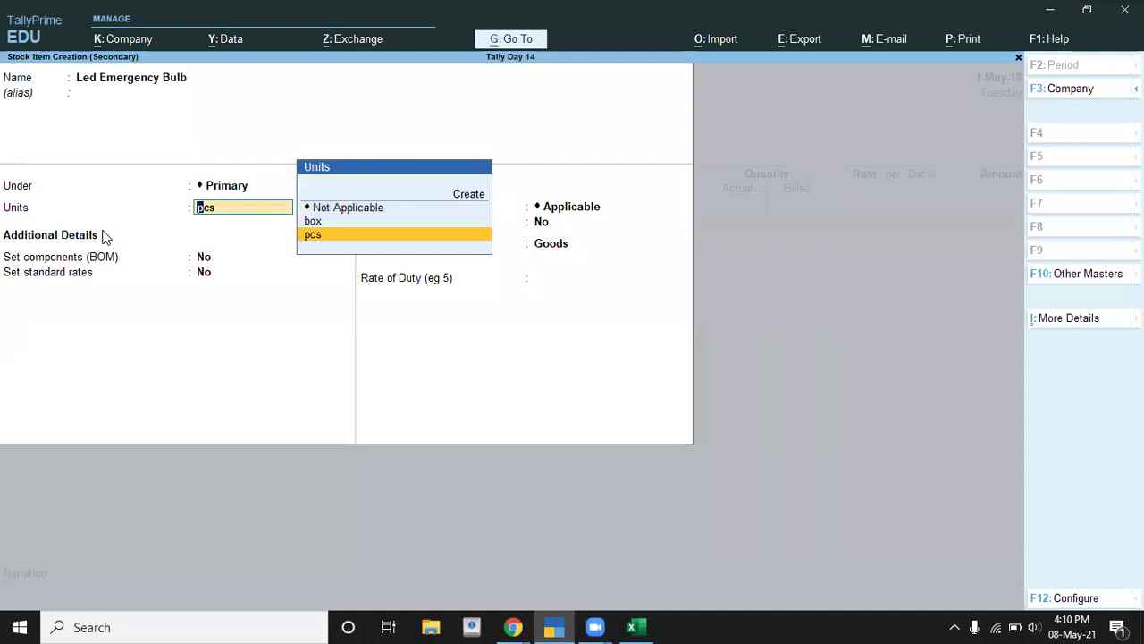
key(alt)
key(alt+c)
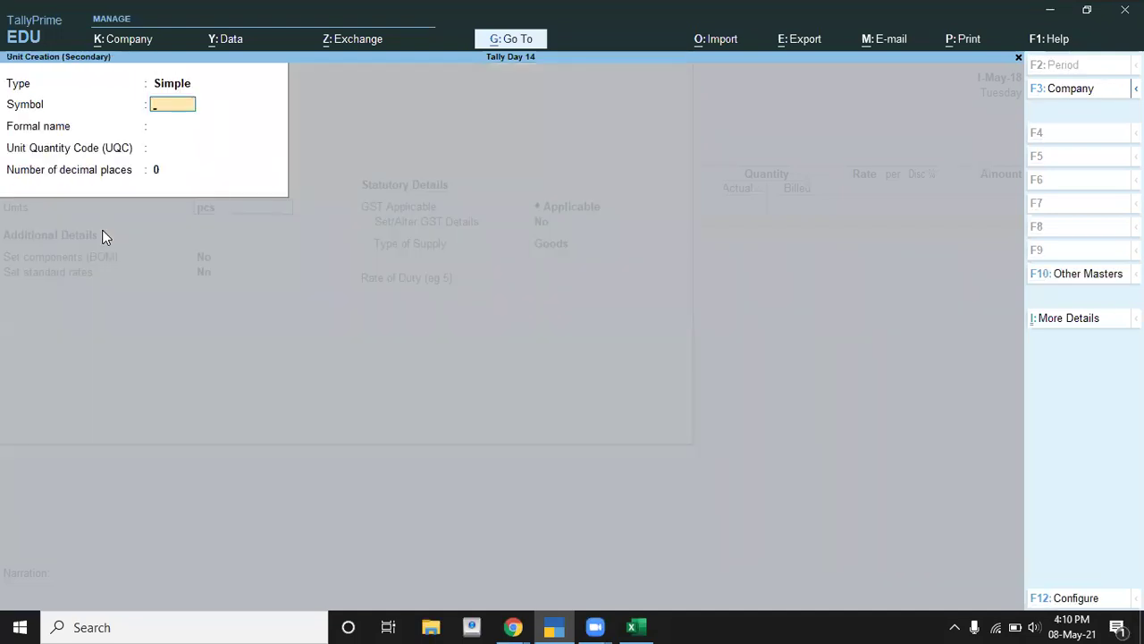
key(BackSpace)
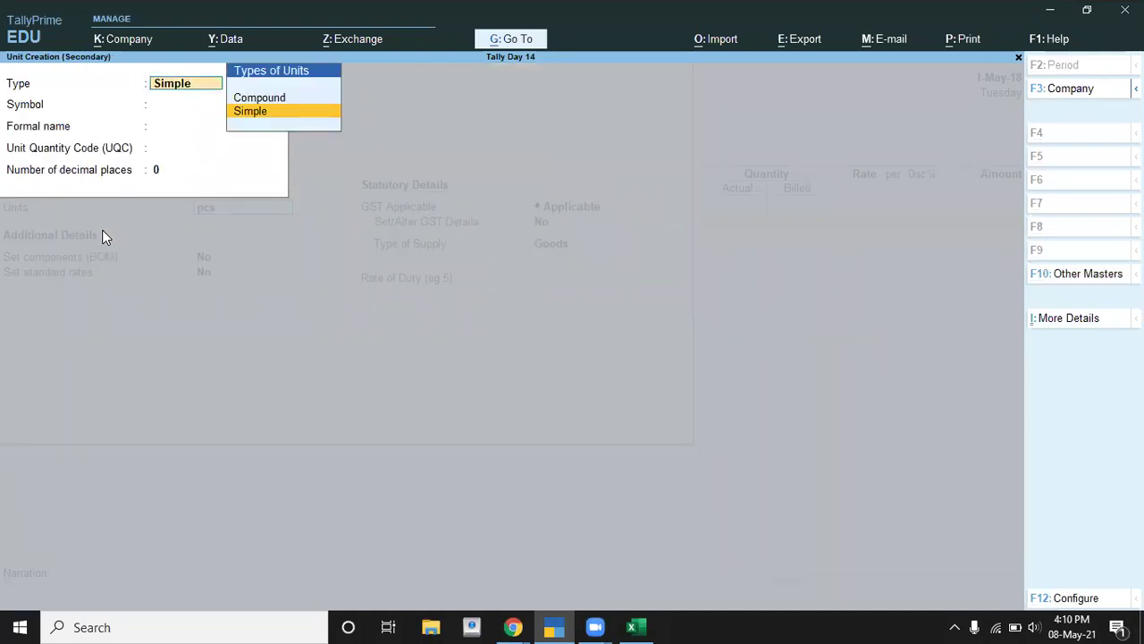
key(Up)
key(Return)
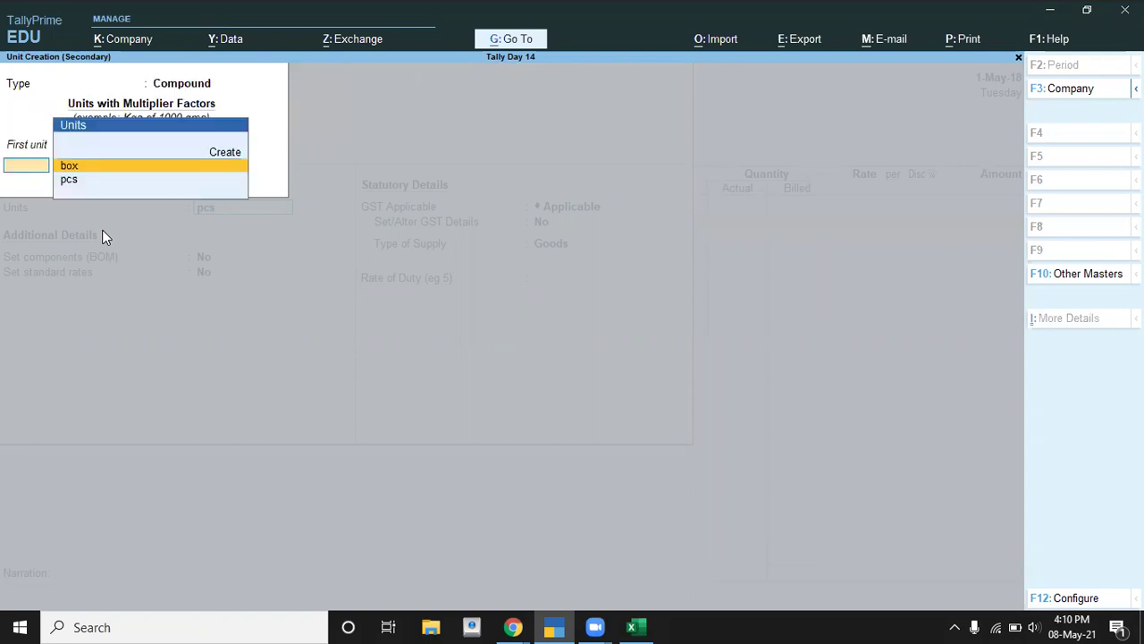
key(Return)
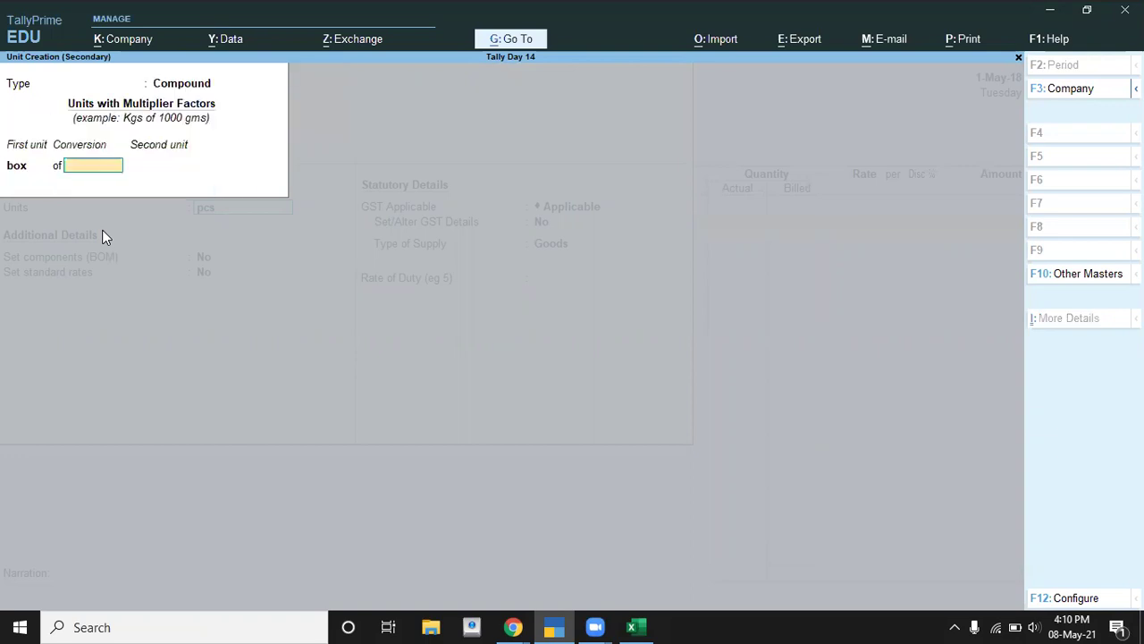
key(alt+Tab)
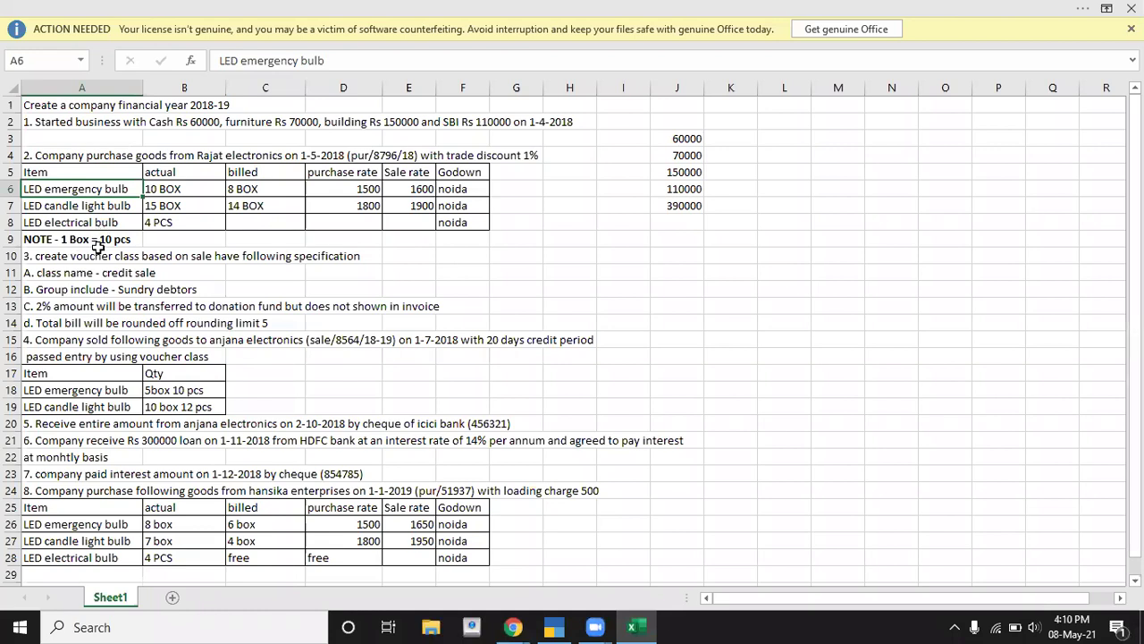
key(alt+Tab)
text(10)
key(Return)
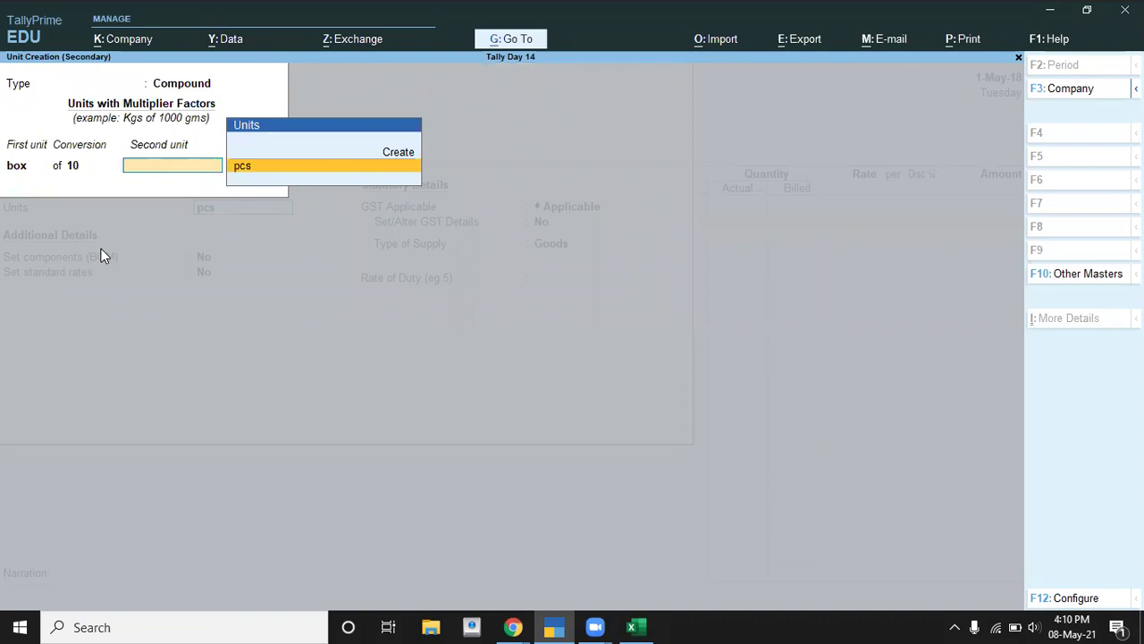
key(Return)
key(Return)
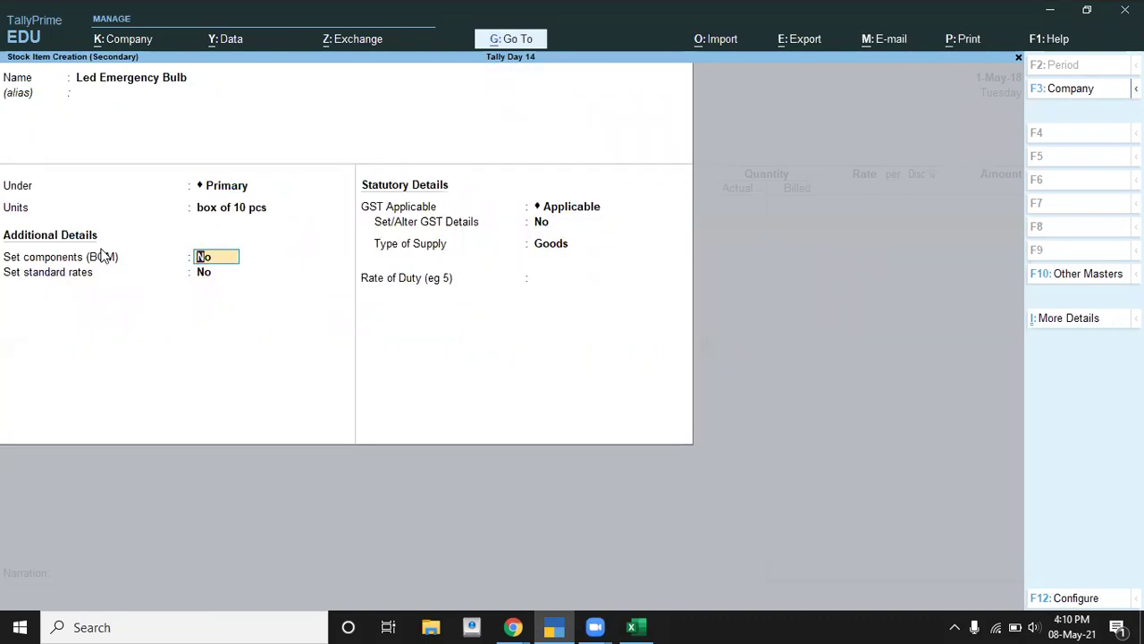
key(Return)
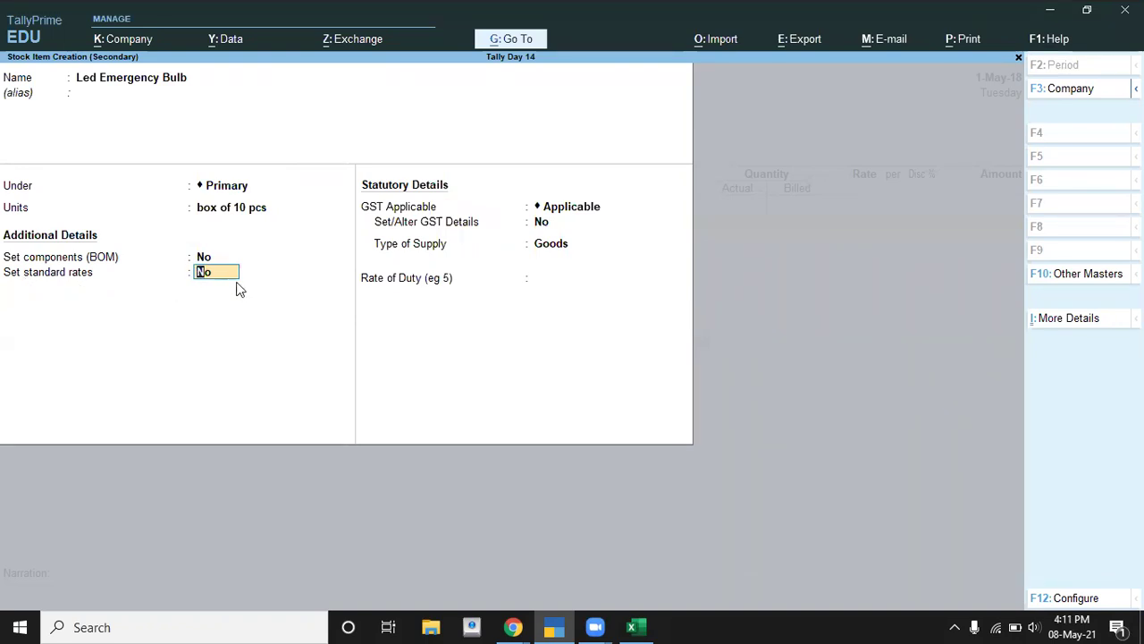
key(F12)
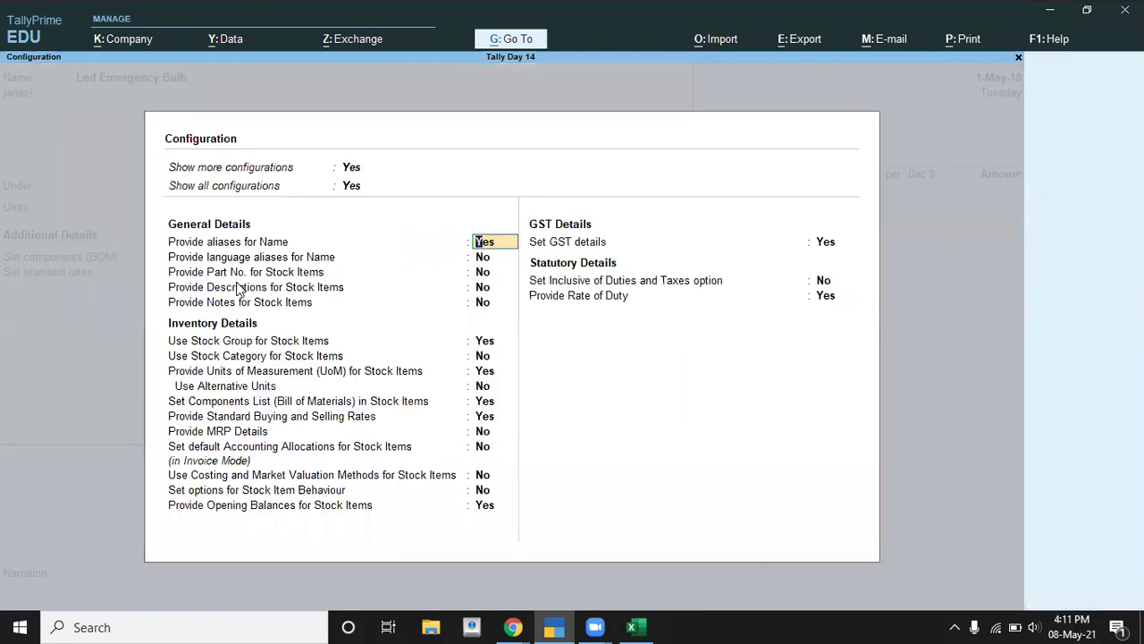
key(Return)
key(Return)
key(Return)
key(Return)
key(Return)
key(Return)
key(Return)
key(Return)
key(Return)
key(Return)
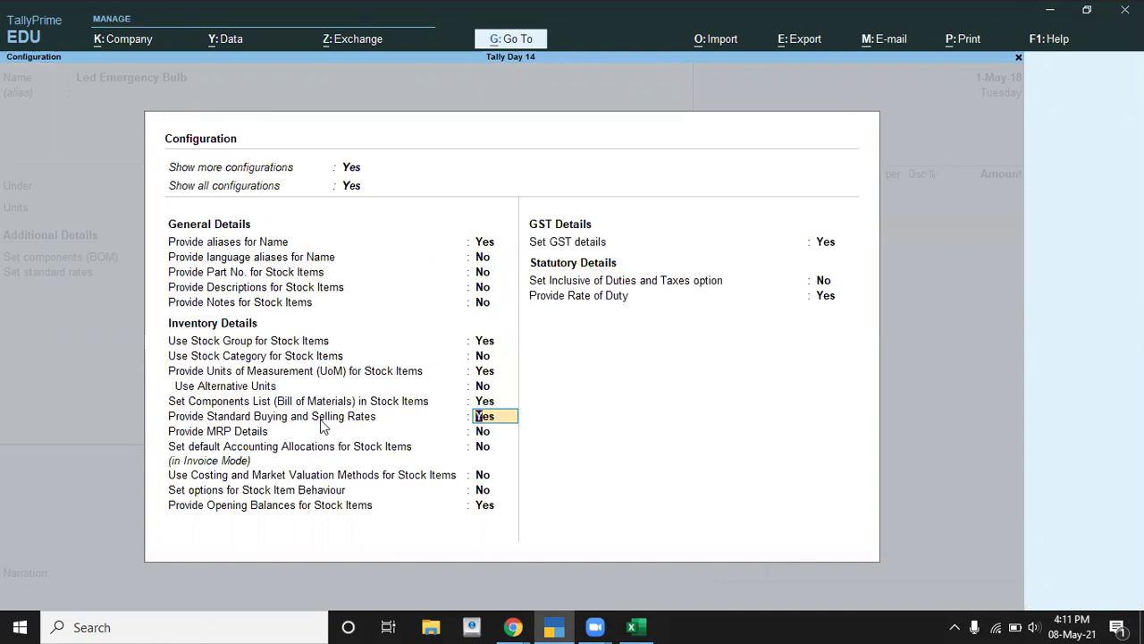
key(Return)
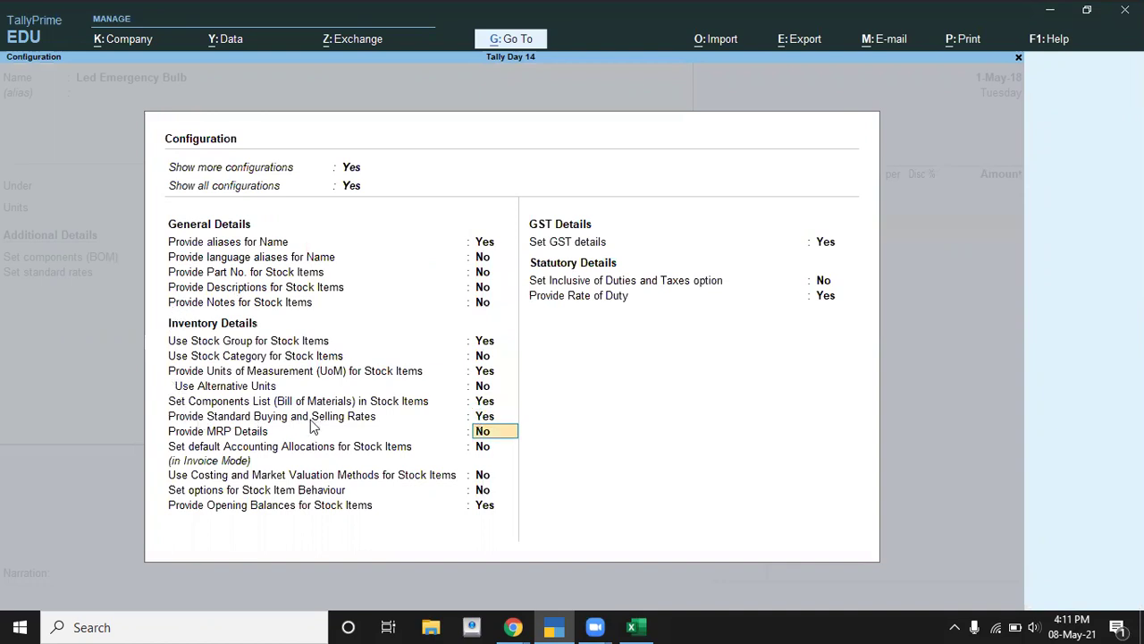
key(ctrl+a)
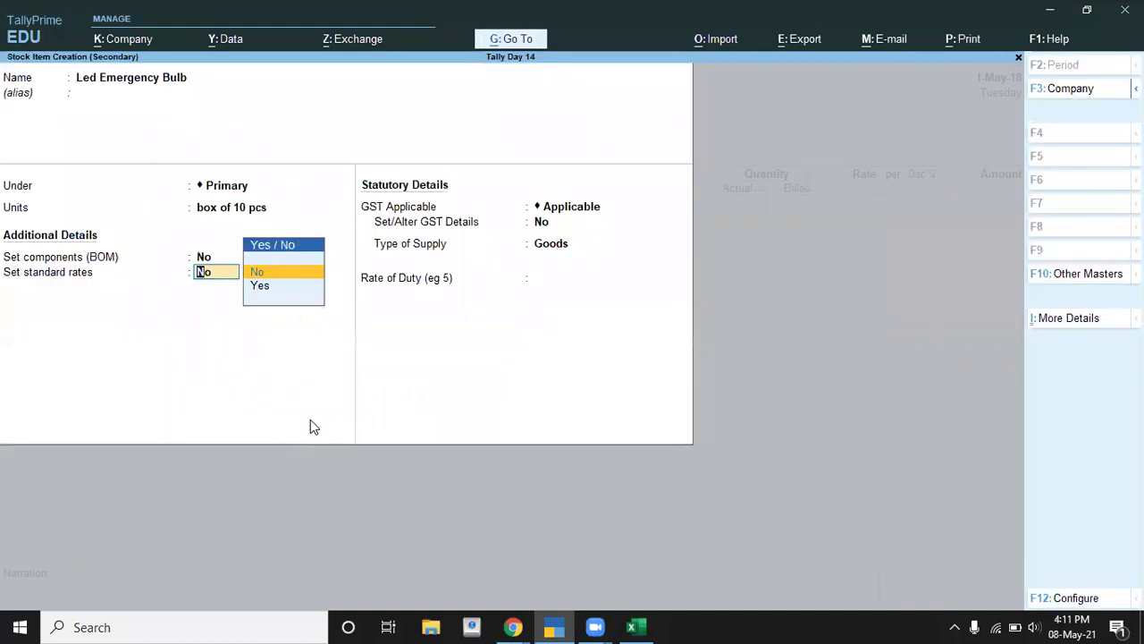
Enable standard rates and set the selling price start date to 1-May-18
key(Down)
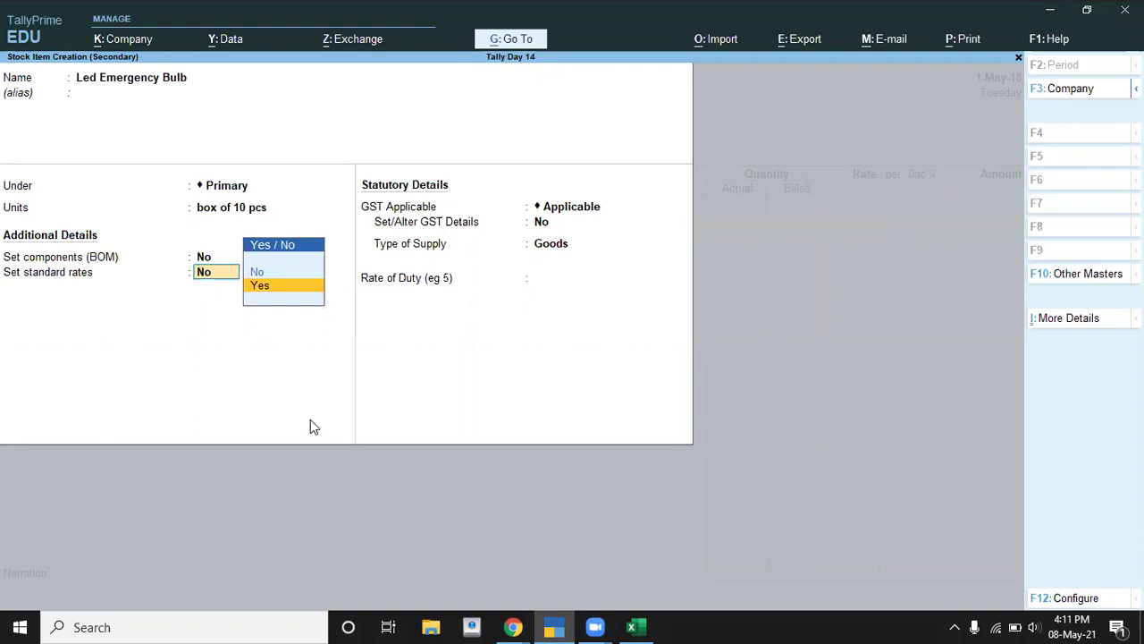
key(Return)
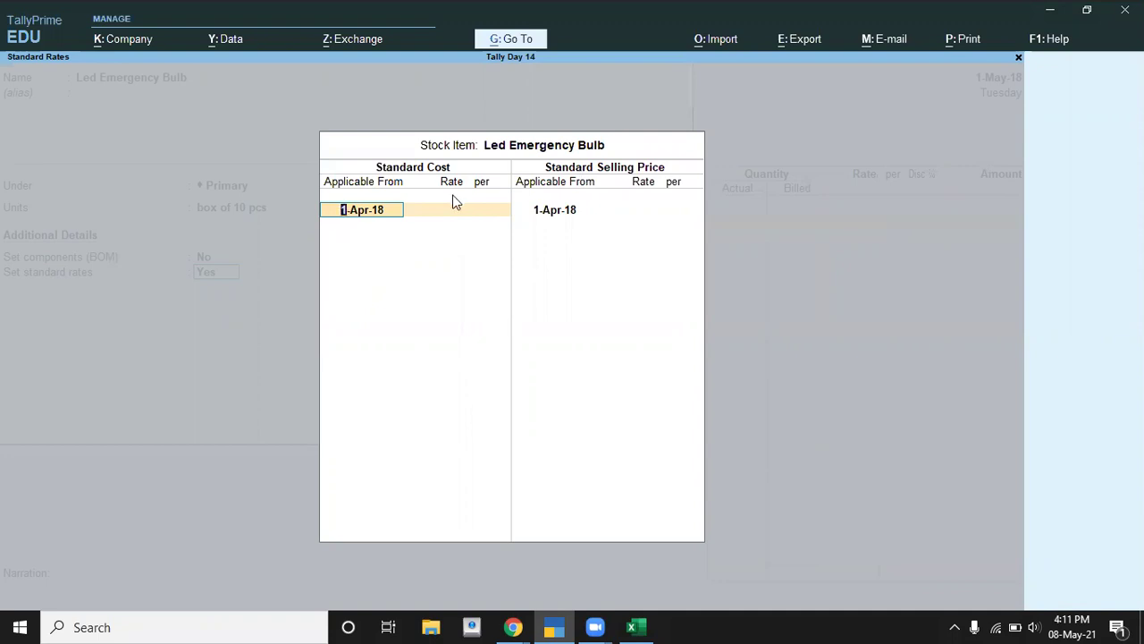
key(Return)
key(Return)
key(Return)
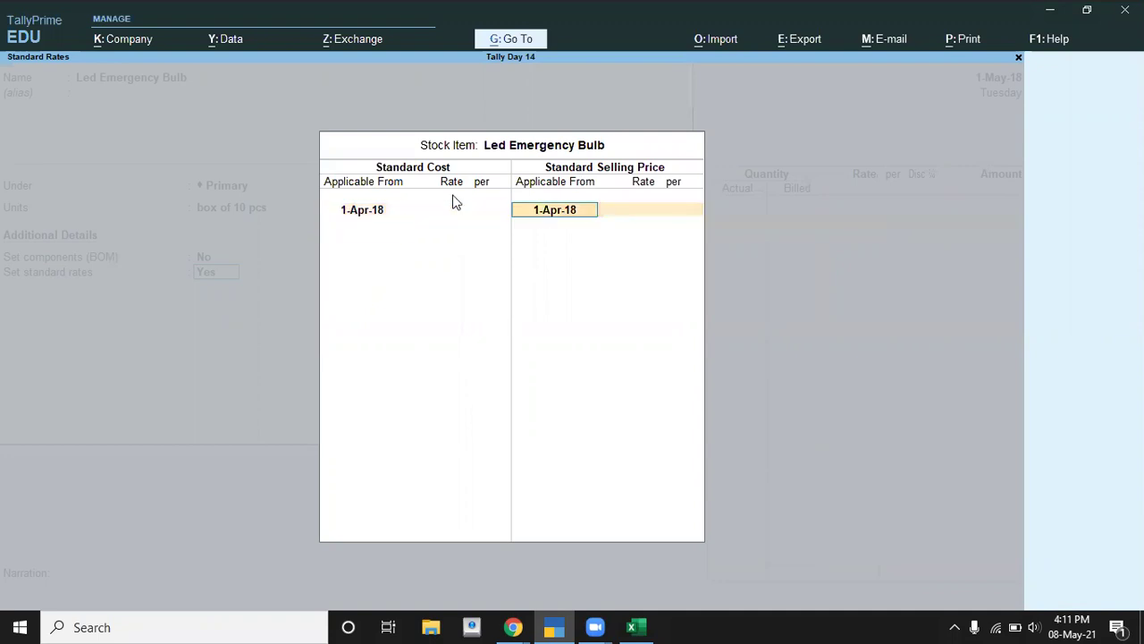
key(alt+Tab)
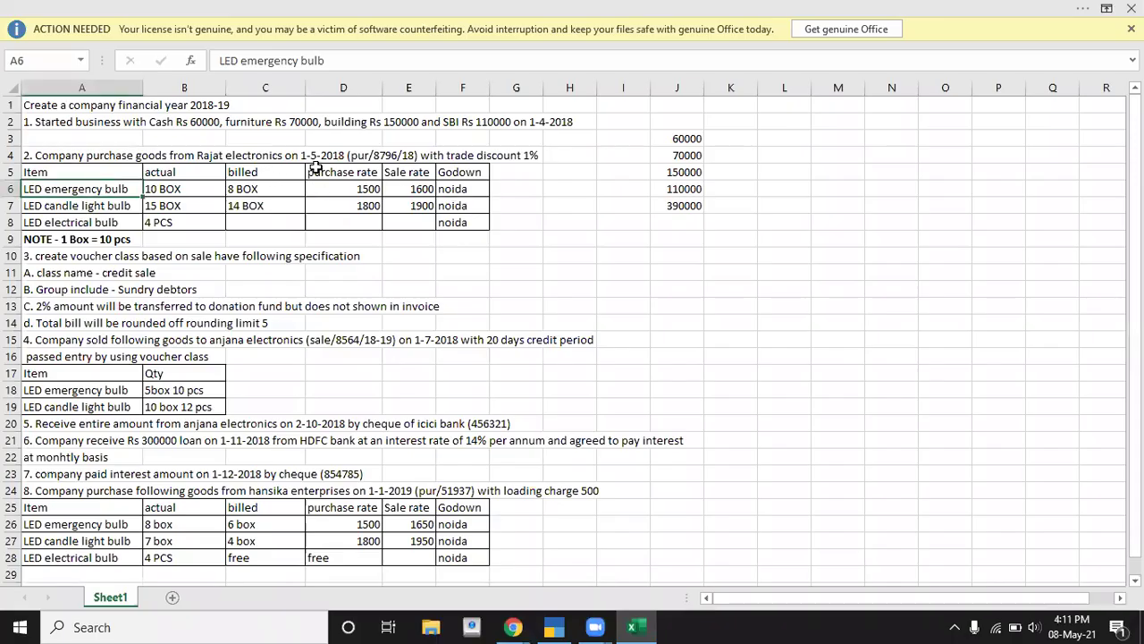
key(alt+Tab)
text(1-5)
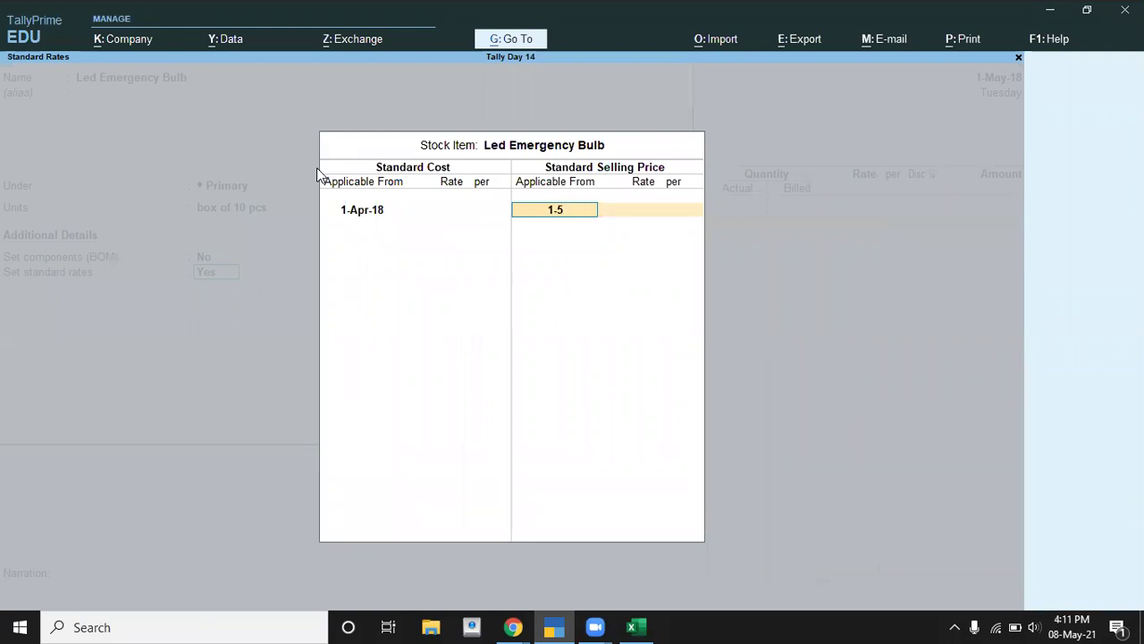
key(Return)
Enter a 1,600 selling rate and save the Led Emergency Bulb item
key(alt+Tab)
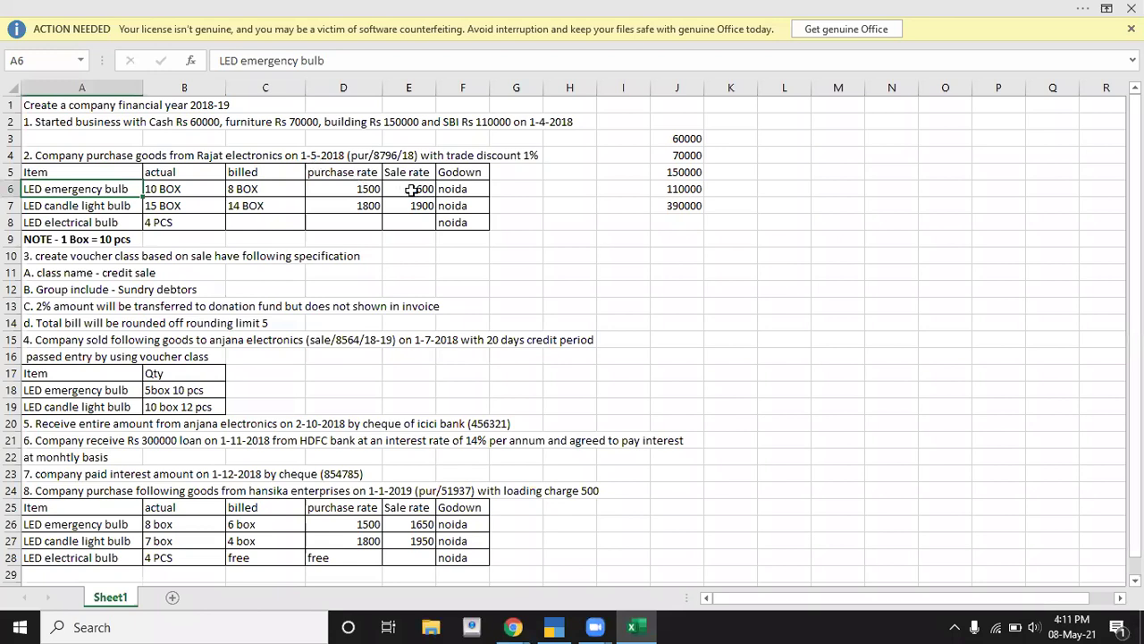
key(alt+Tab)
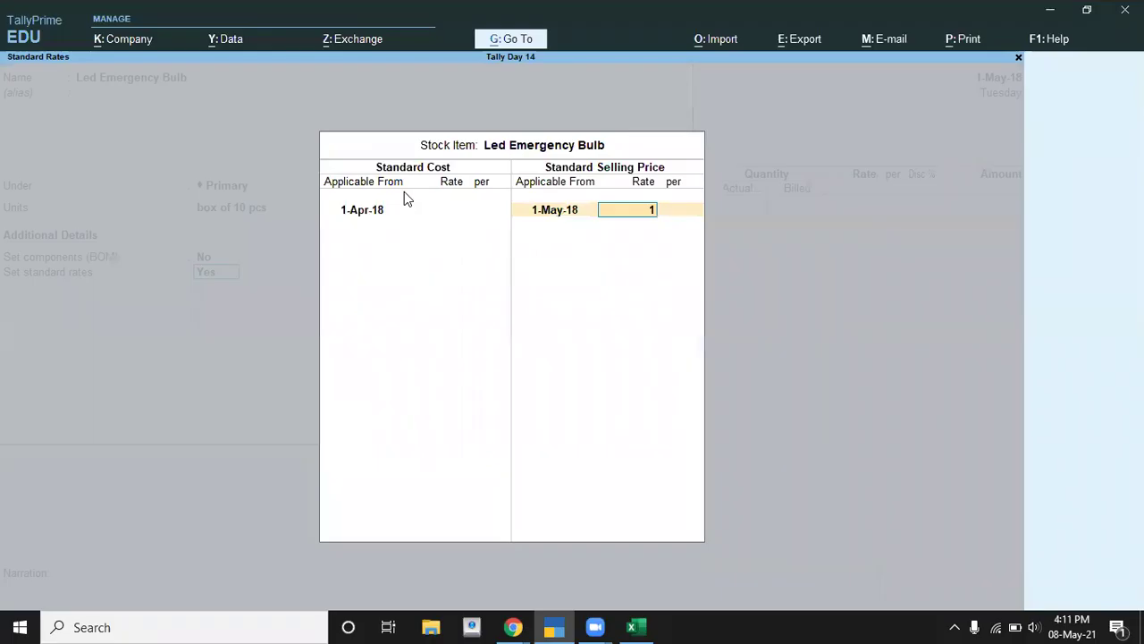
text(600)
key(Return)
key(Return)
key(Return)
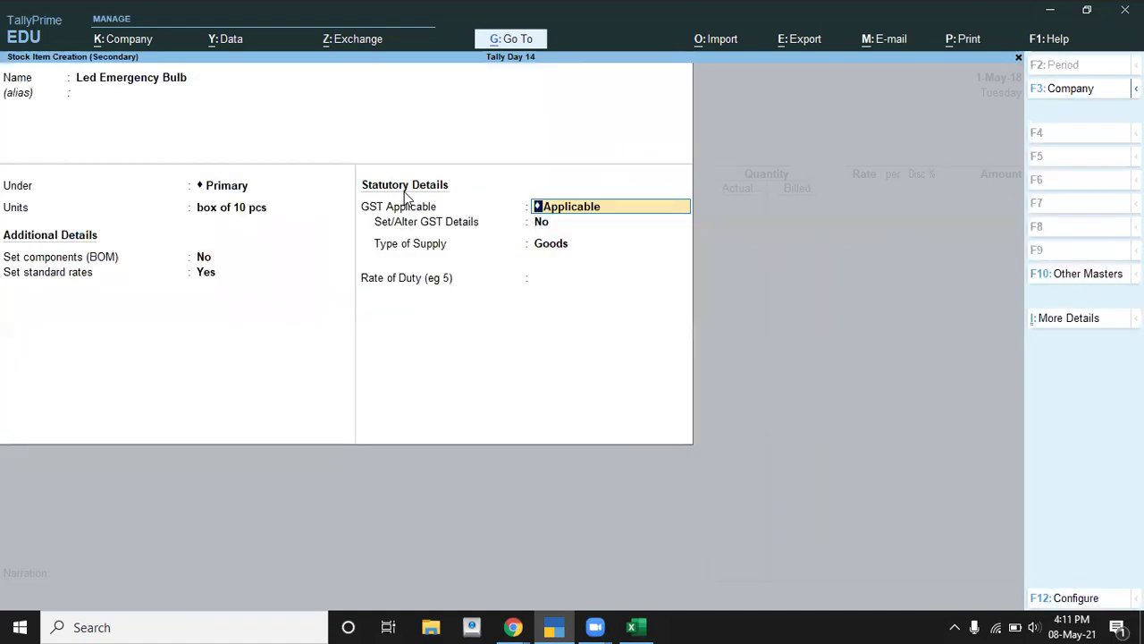
key(ctrl+a)
key(Return)
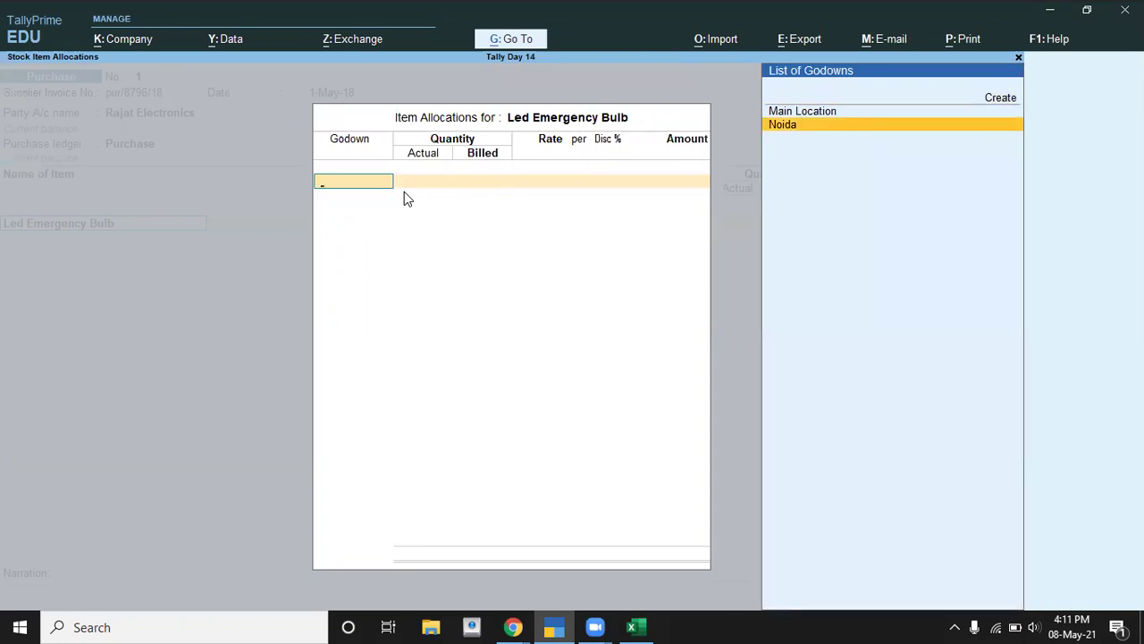
Allocate the bulb to Noida with 10 box actual and 8 box billed quantity
key(Return)
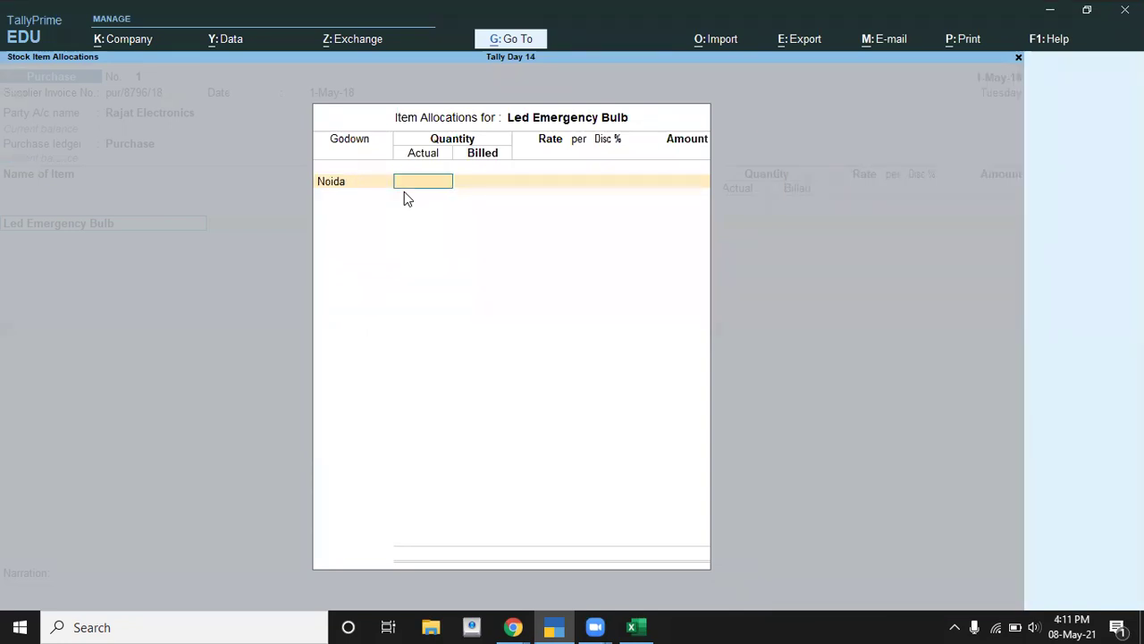
key(alt+Tab)
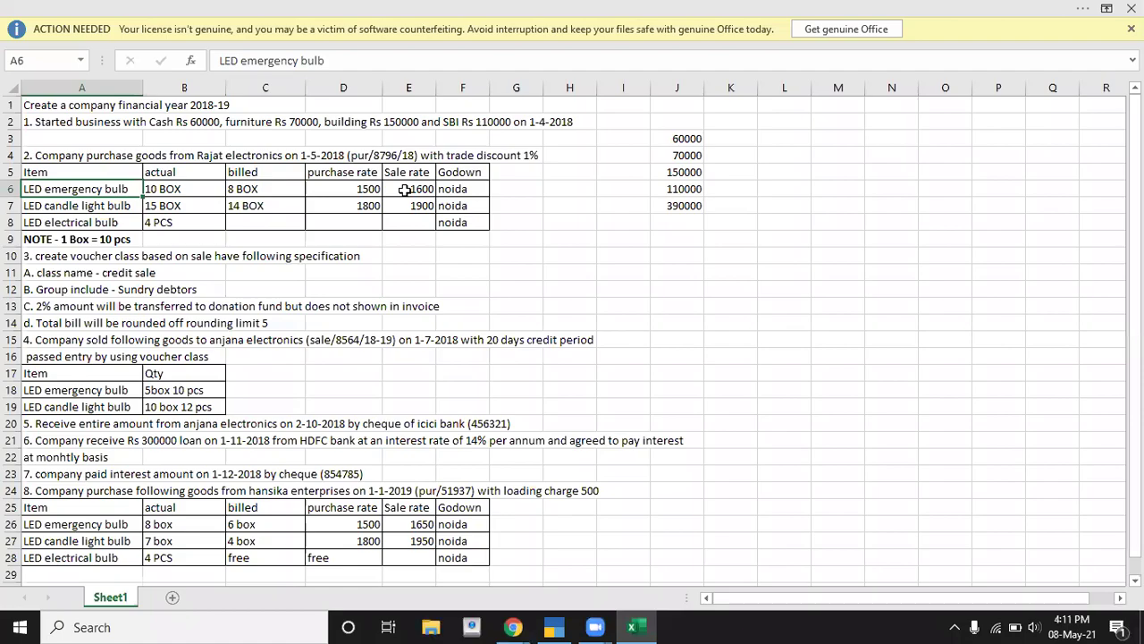
key(alt+Tab)
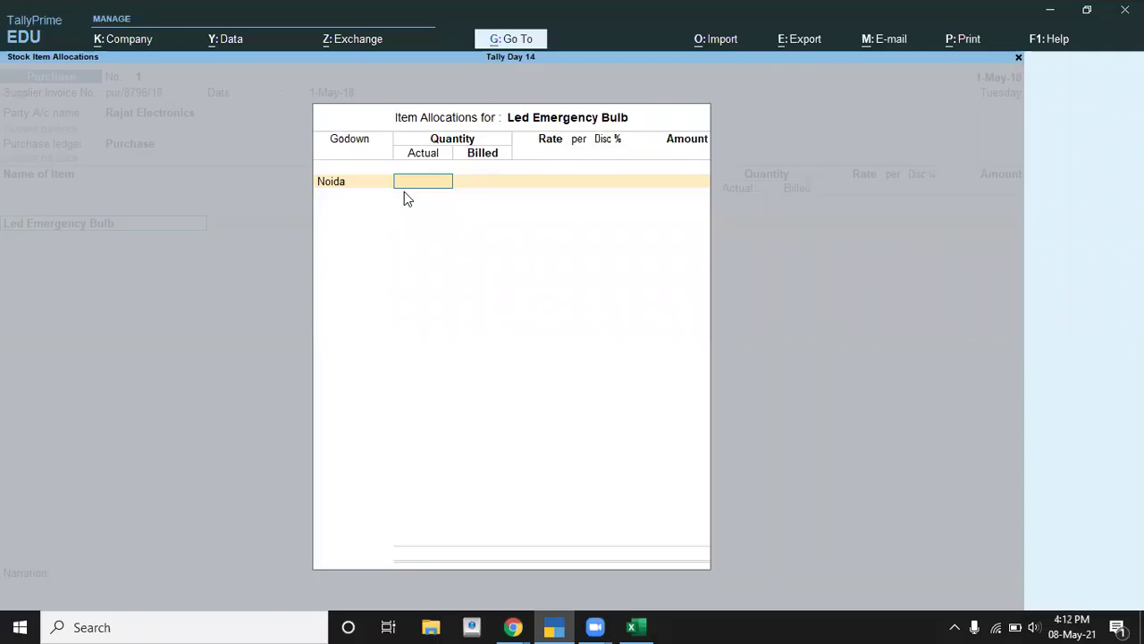
text(10)
key(Return)
key(BackSpace)
text(8)
key(Return)
Enter a 1,500 rate per box with 1% discount and close the allocation
key(alt+Tab)
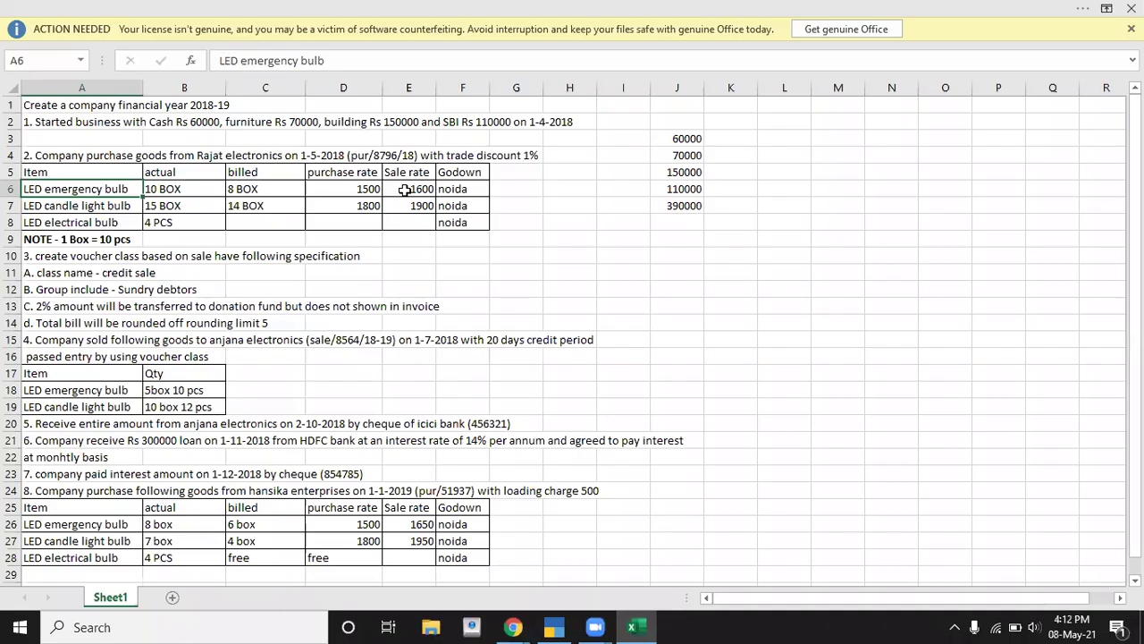
key(alt+Tab)
text(1500)
key(Return)
key(Return)
key(alt+Tab)
key(alt+Tab)
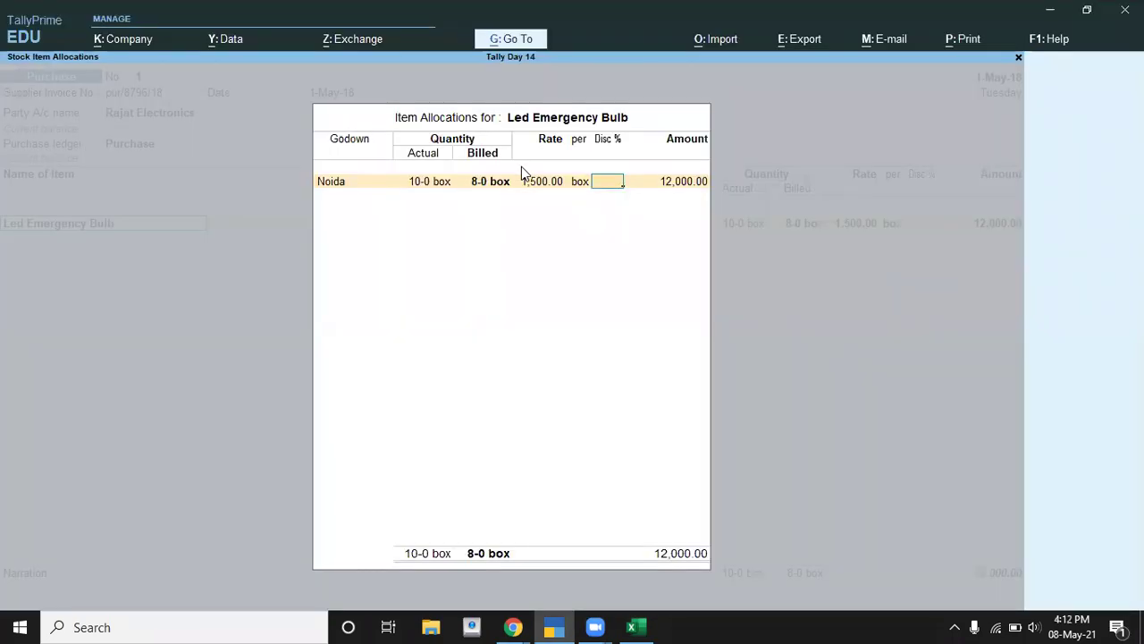
text(1)
key(Return)
key(Return)
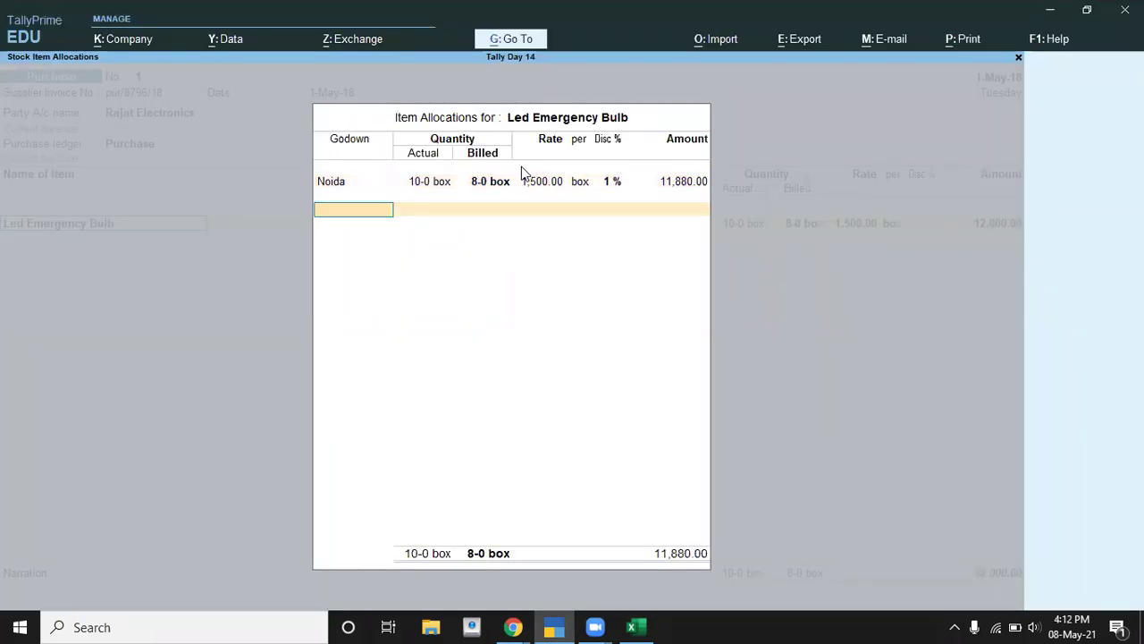
key(Return)
key(Return)
key(alt+c)
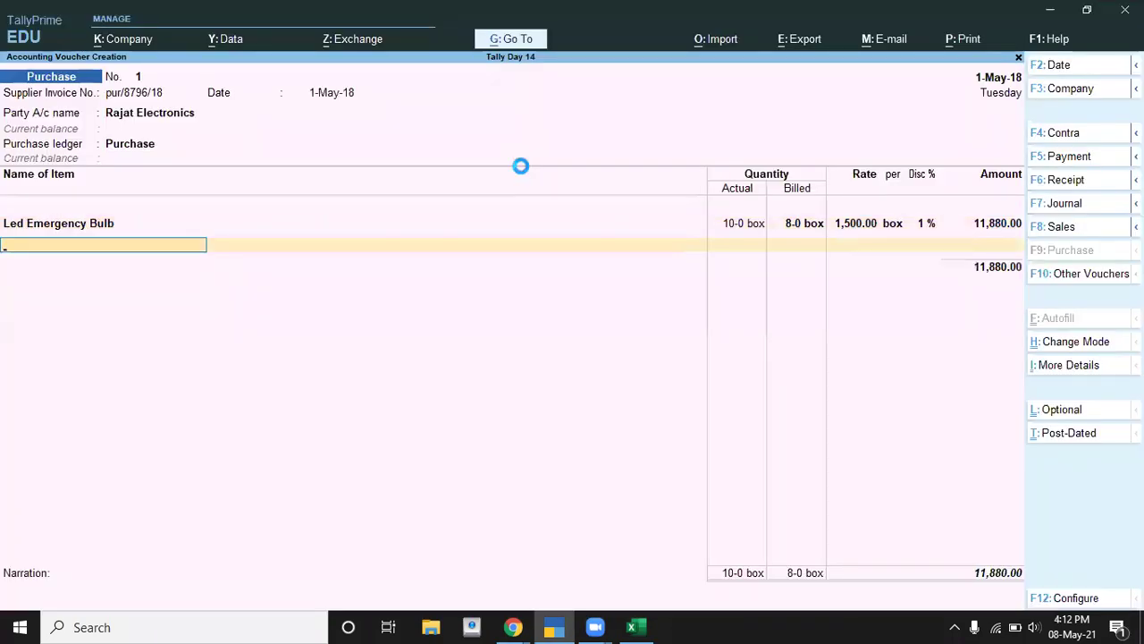
Create stock item Led Candle Light Bulb under Primary with unit box of 10 pcs
key(alt+Tab)
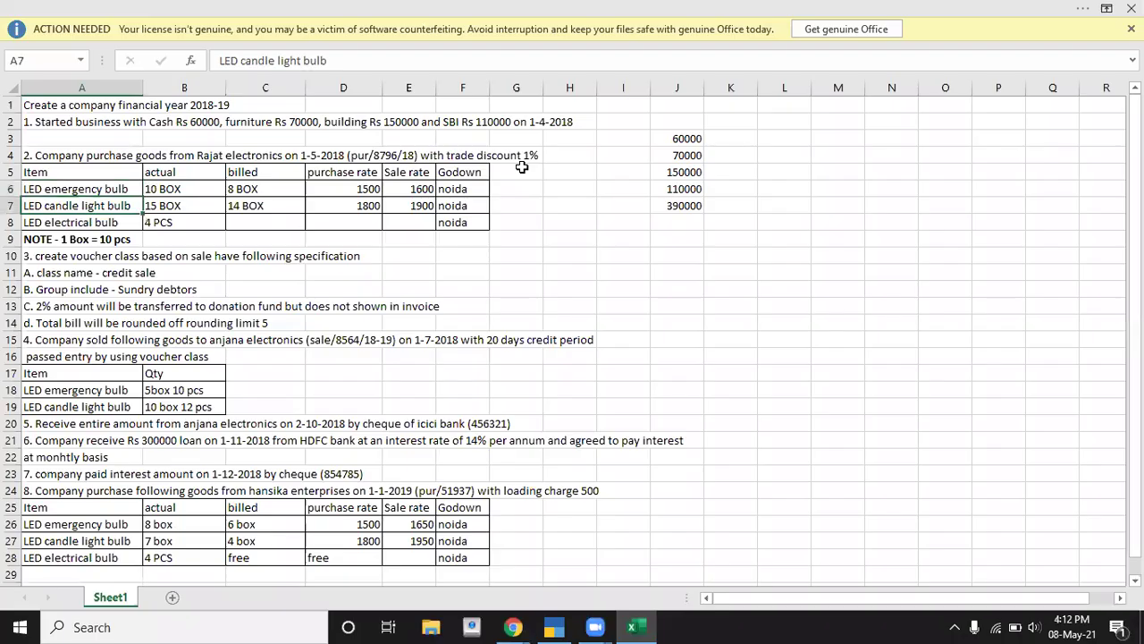
key(alt+Tab)
text(Led Candle Light Bulb)
key(Return)
key(Return)
key(Down)
key(Down)
key(Return)
Give it a standard selling rate of 1,900 from 1-May-18 and save the item
key(Return)
text(y)
key(Return)
key(Return)
key(Return)
key(Return)
text(1-5)
key(Return)
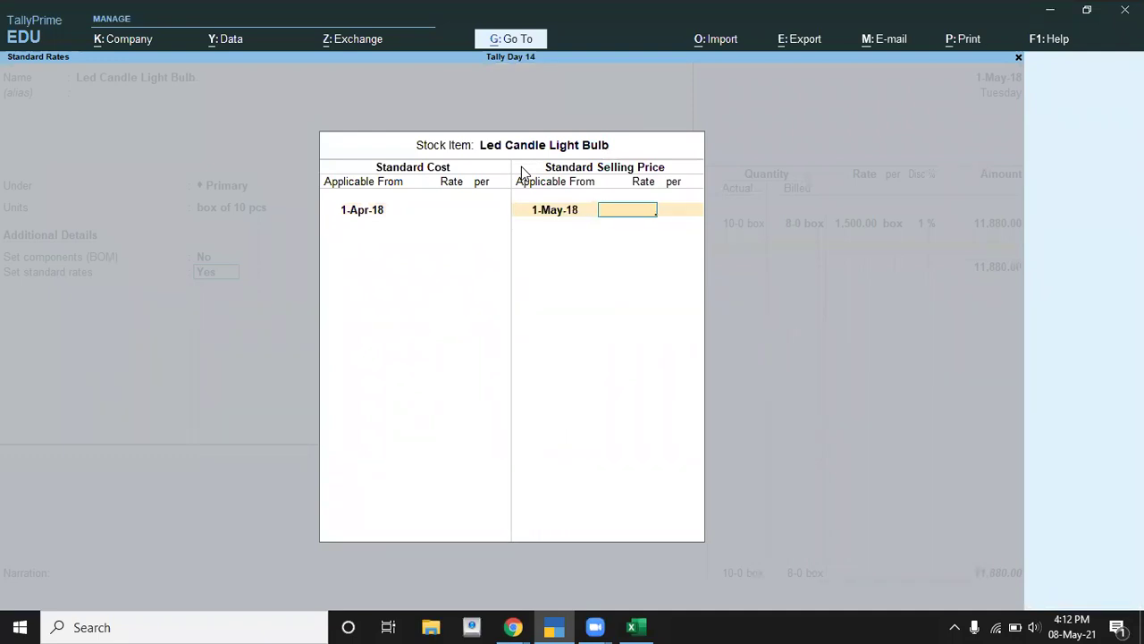
key(alt+Tab)
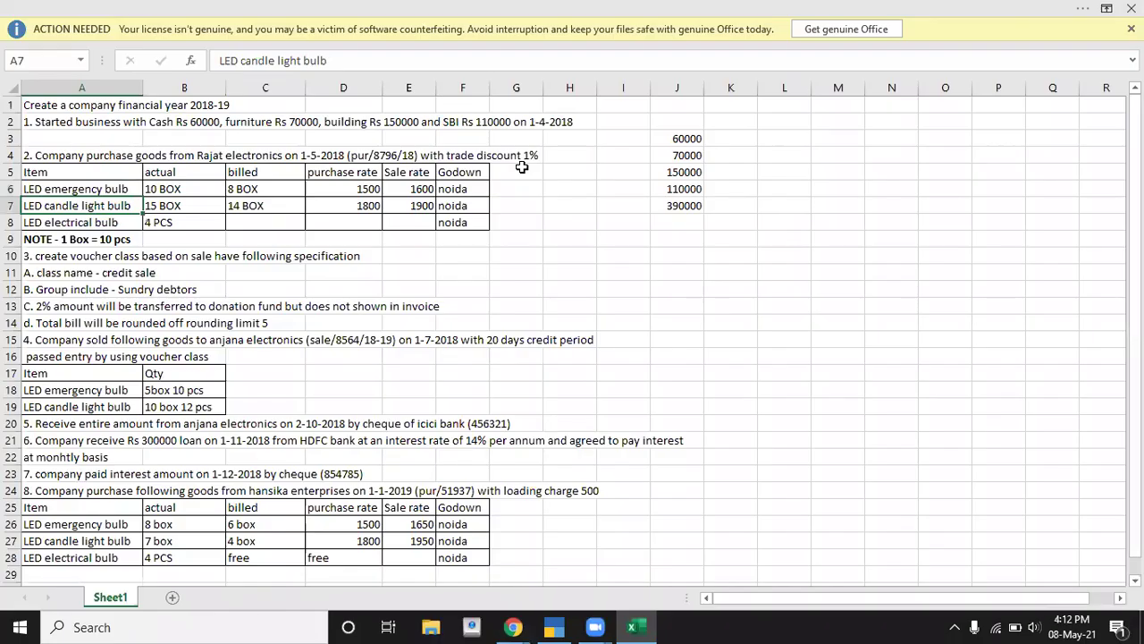
key(alt+Tab)
text(1,900)
key(Return)
key(Return)
key(Return)
key(Return)
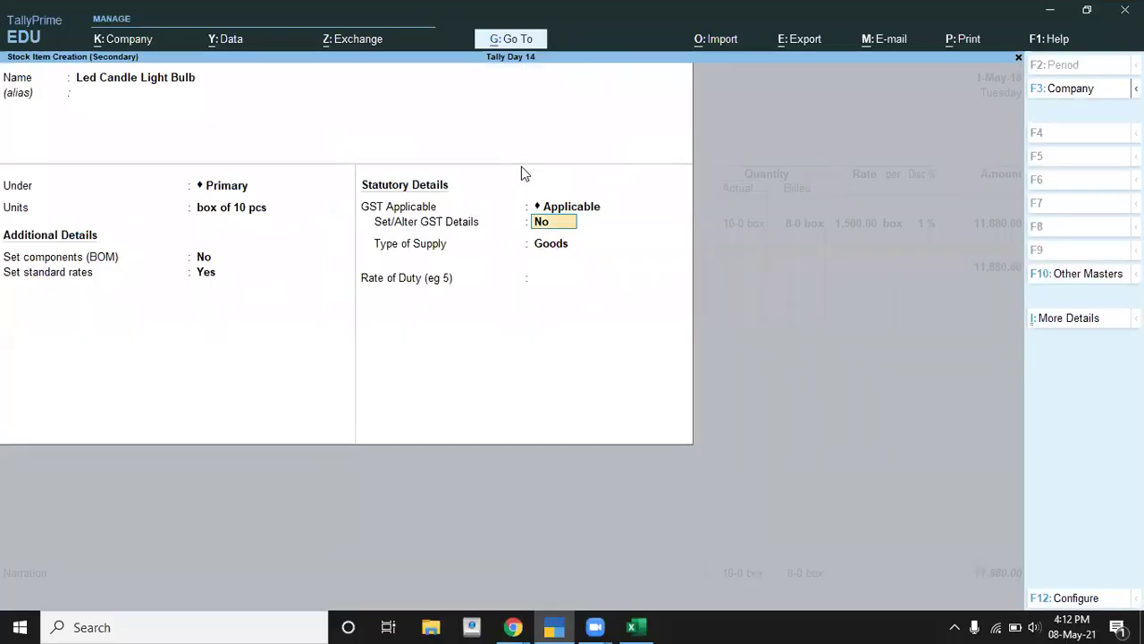
key(ctrl+a)
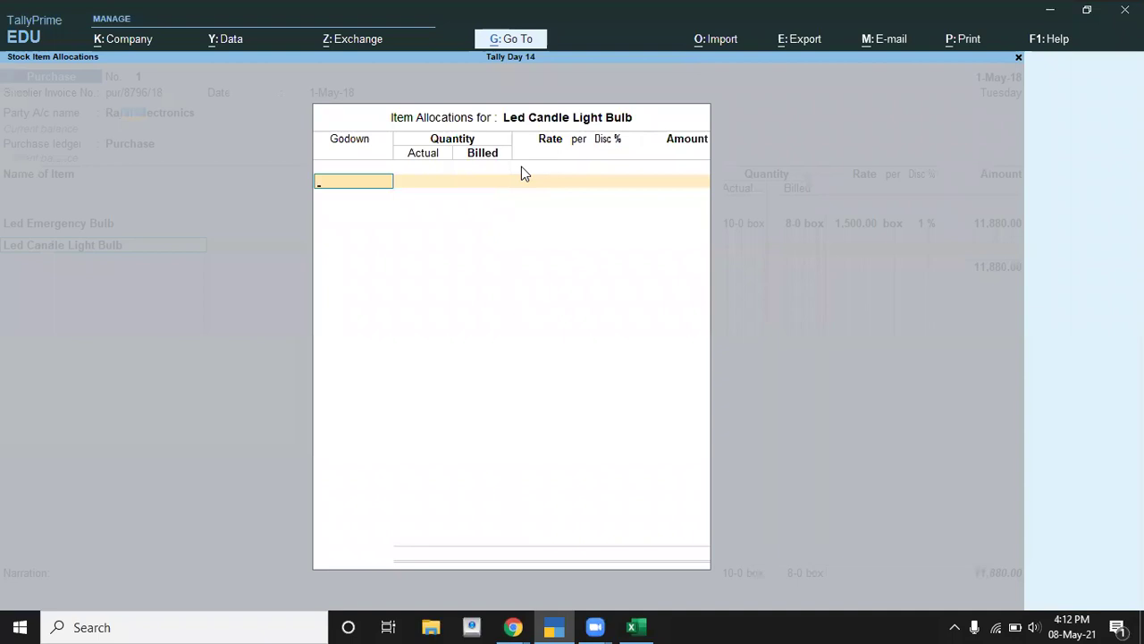
Allocate the candle bulb to Noida with 15 box actual and 14 box billed
key(Down)
key(Down)
key(Return)
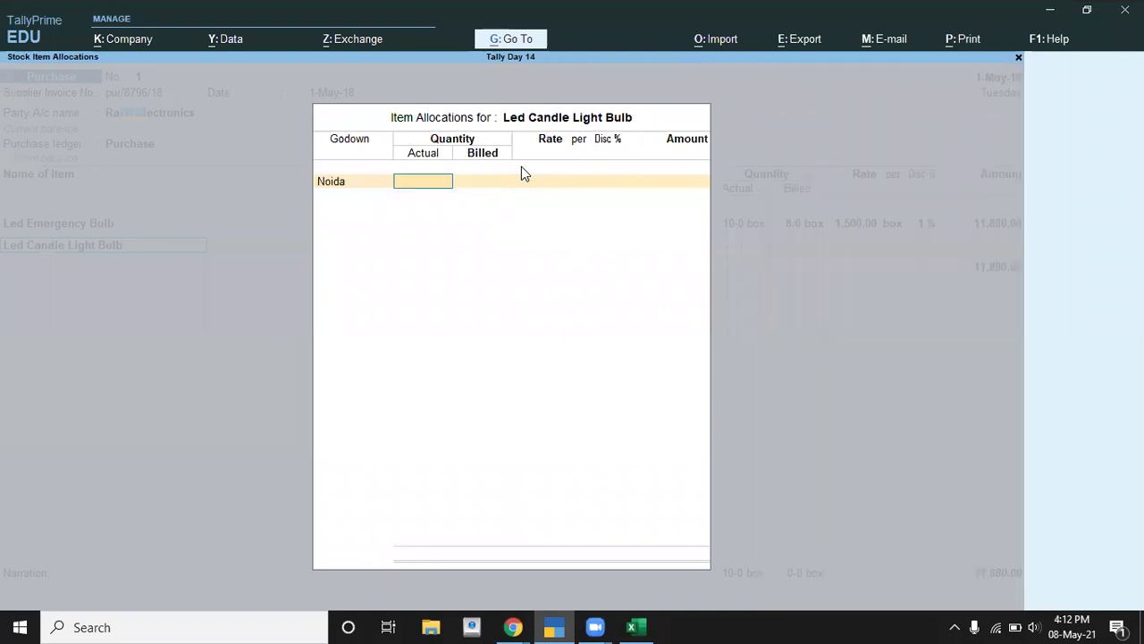
key(alt+Tab)
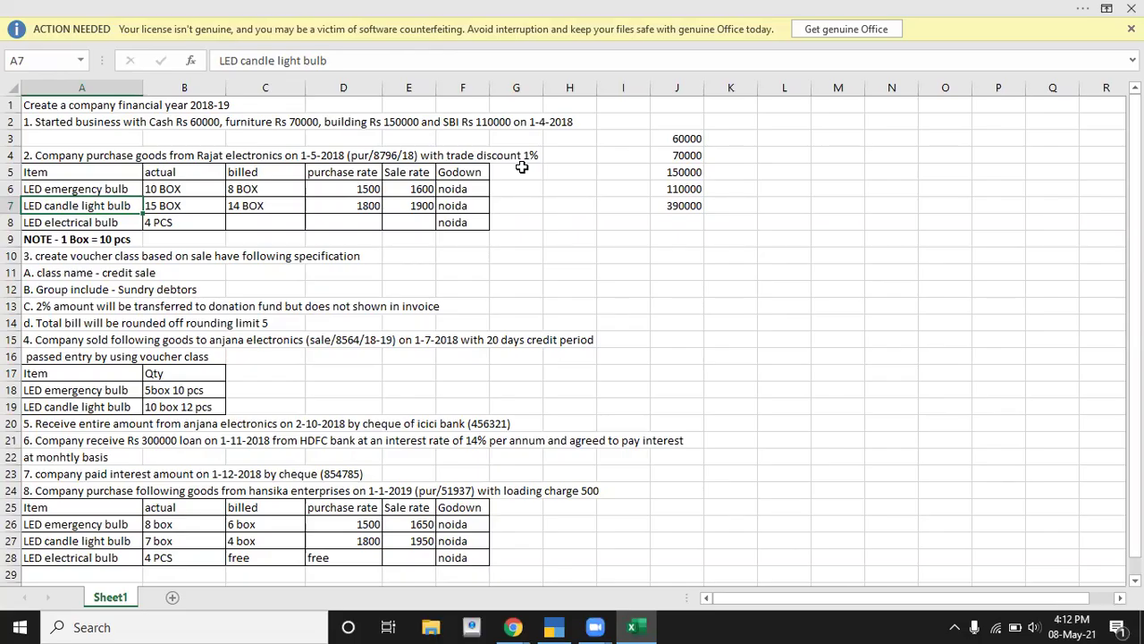
key(alt+Tab)
text(15)
key(Return)
text(1)
key(Return)
Enter the 1,800 purchase rate with 1% discount, totalling 24,948
key(alt+Tab)
key(alt+Tab)
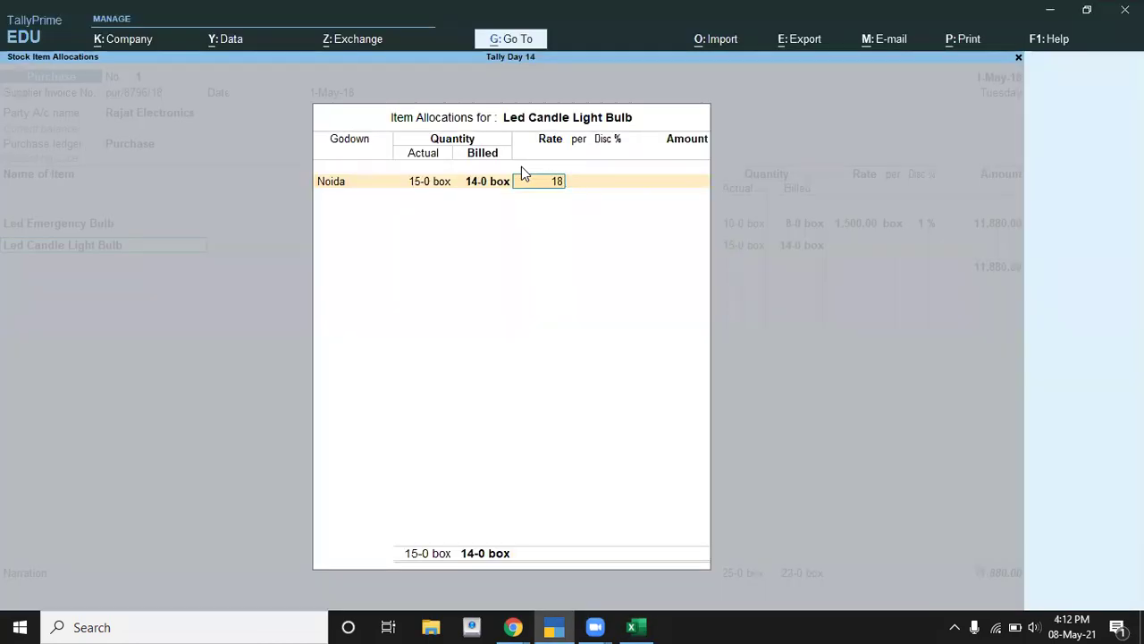
key(Return)
key(Return)
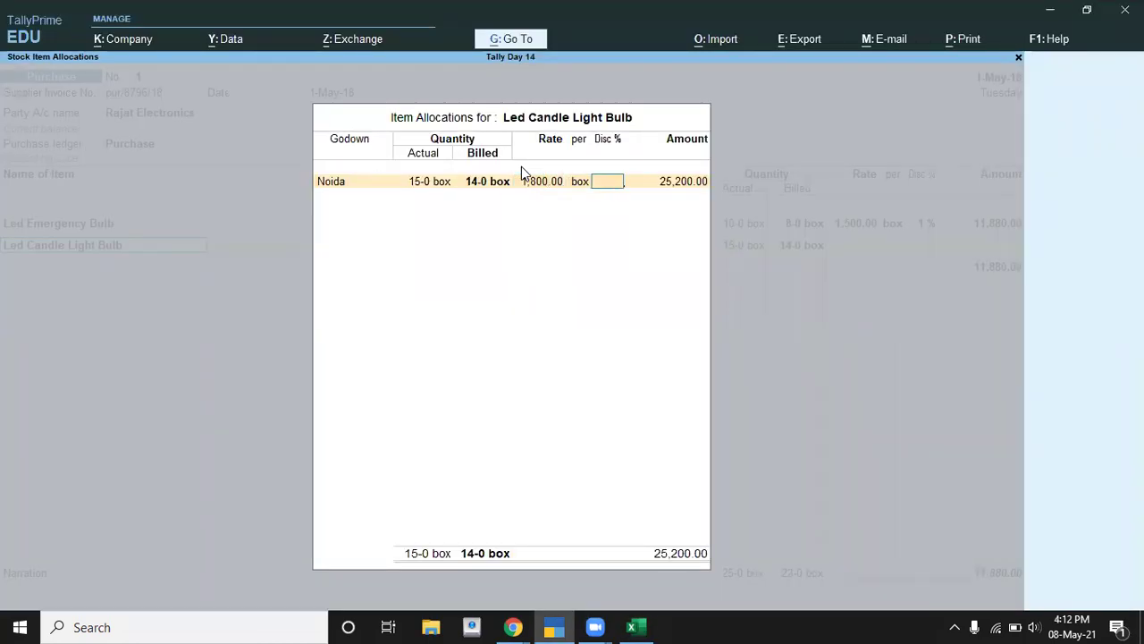
text(1)
key(Return)
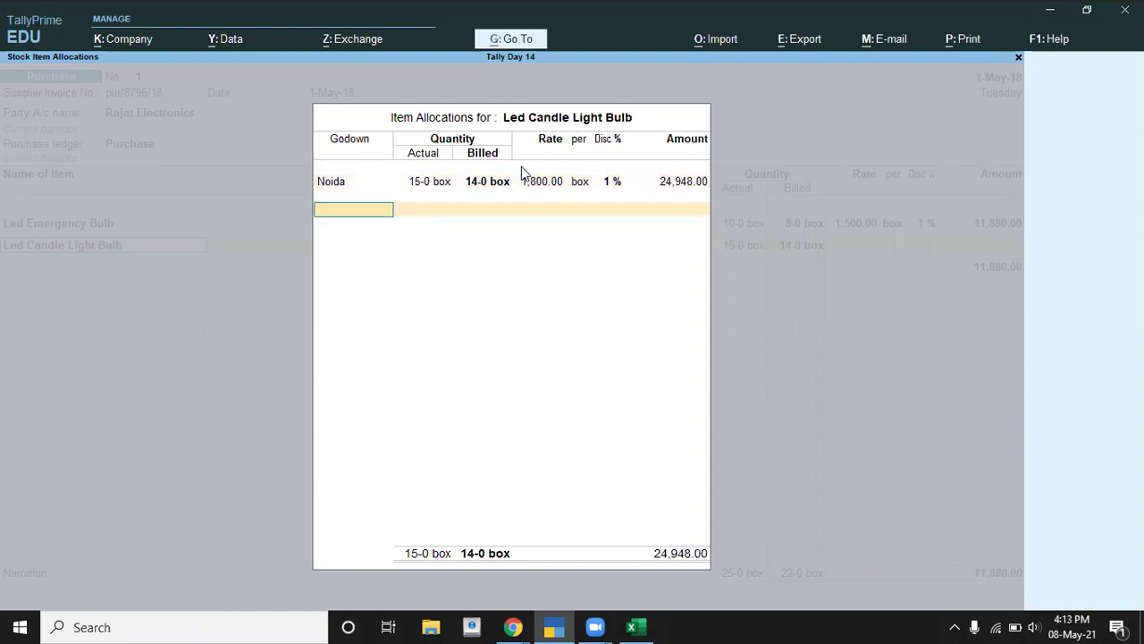
key(Return)
Create the stock item Led Electrical Bulb with pcs as its unit
key(alt+c)
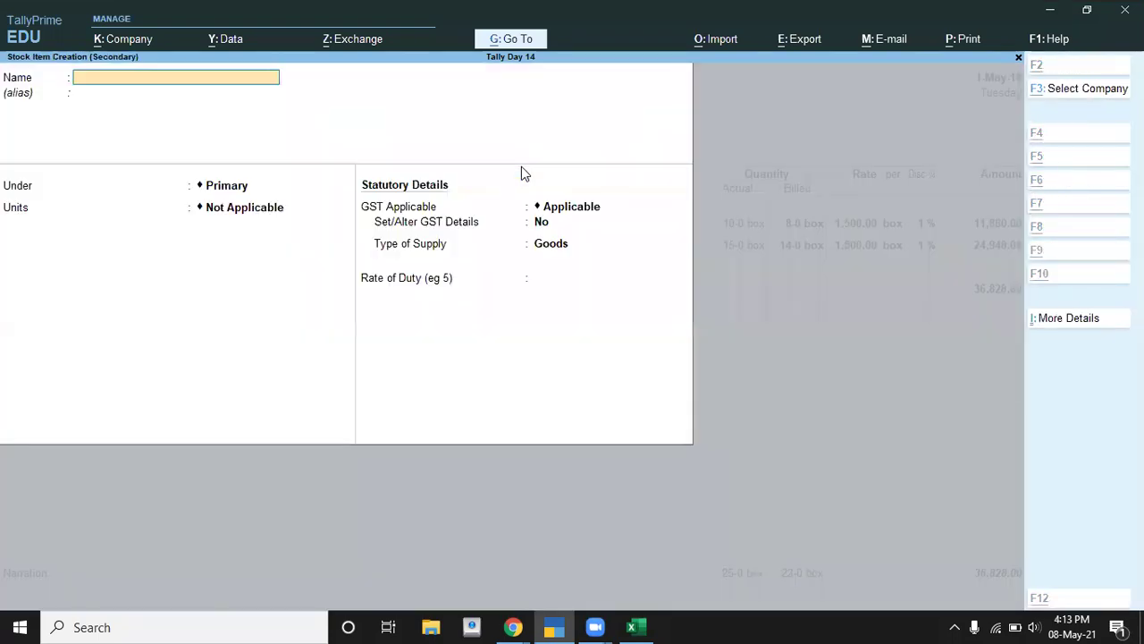
key(alt+Tab)
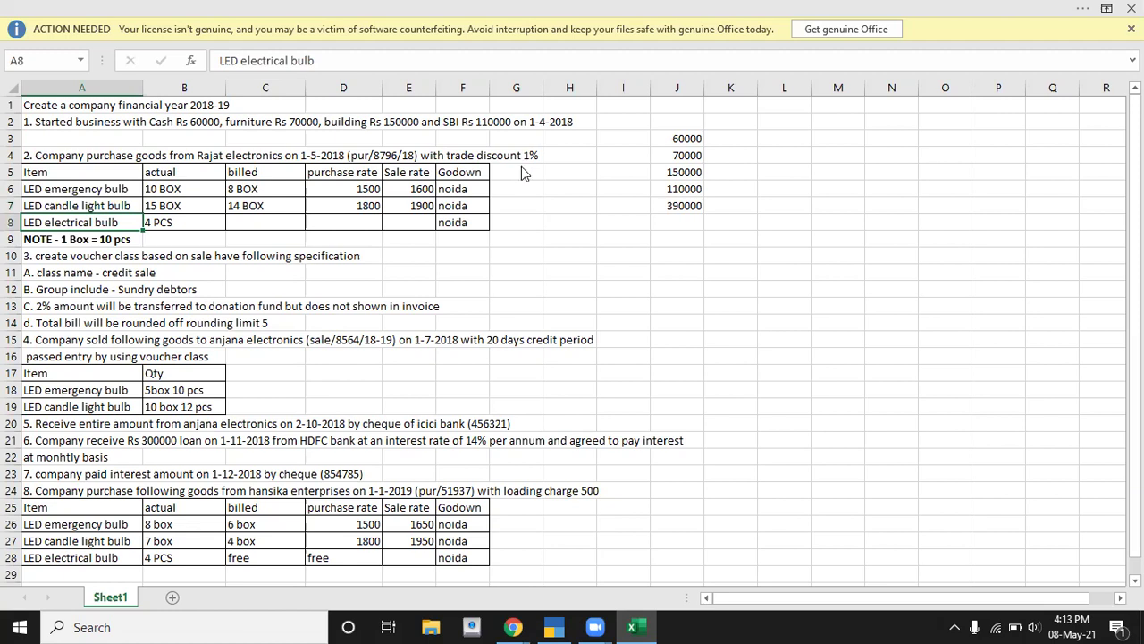
key(alt+Tab)
text(Led elec)
text(trica)
text(l Bulb)
key(Return)
key(Return)
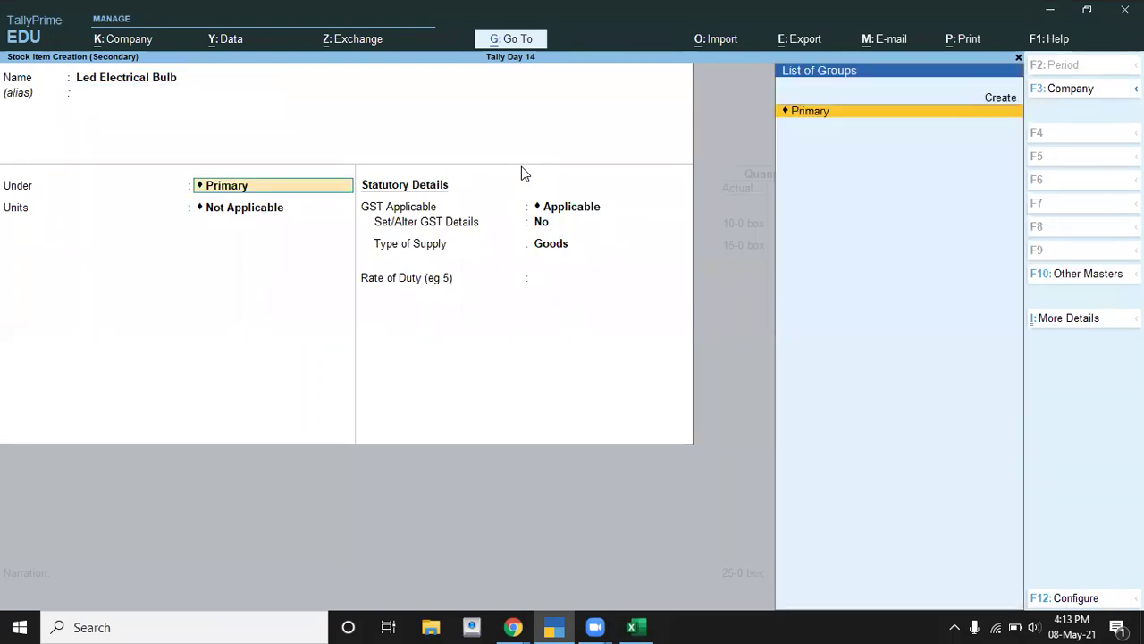
key(Return)
key(alt+Tab)
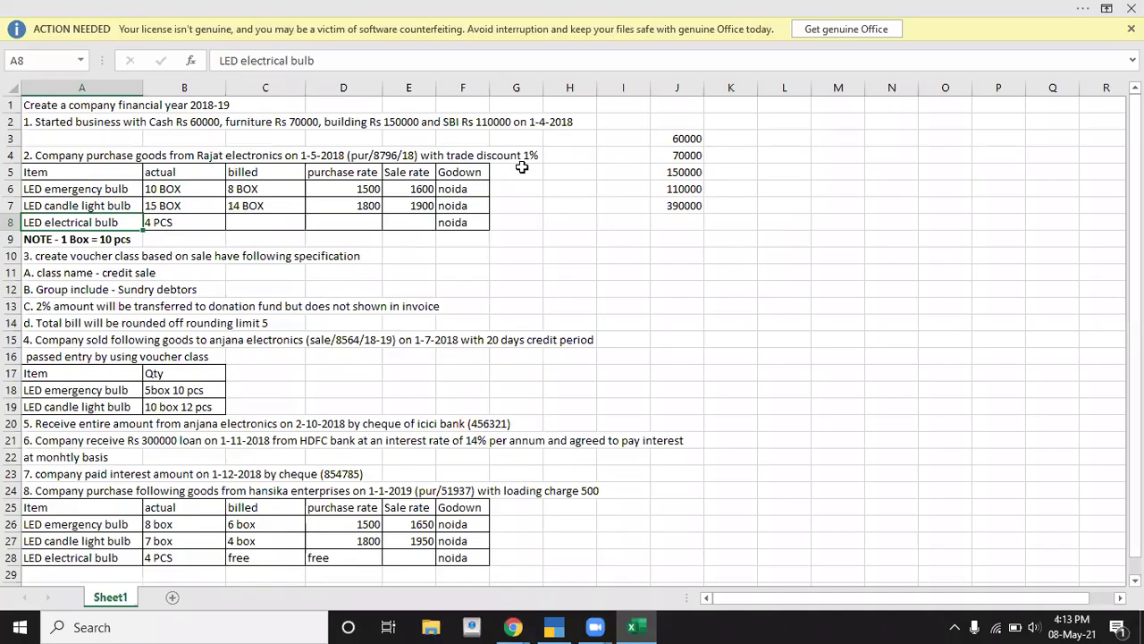
key(Right)
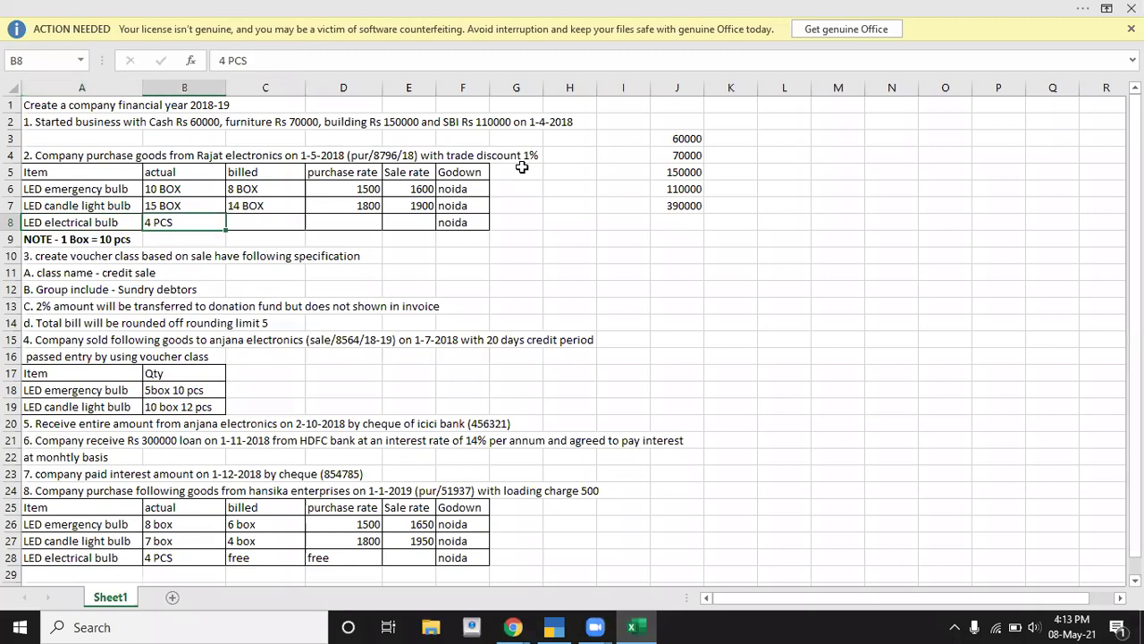
key(alt+Tab)
key(Down)
key(Down)
key(Down)
key(Return)
key(Return)
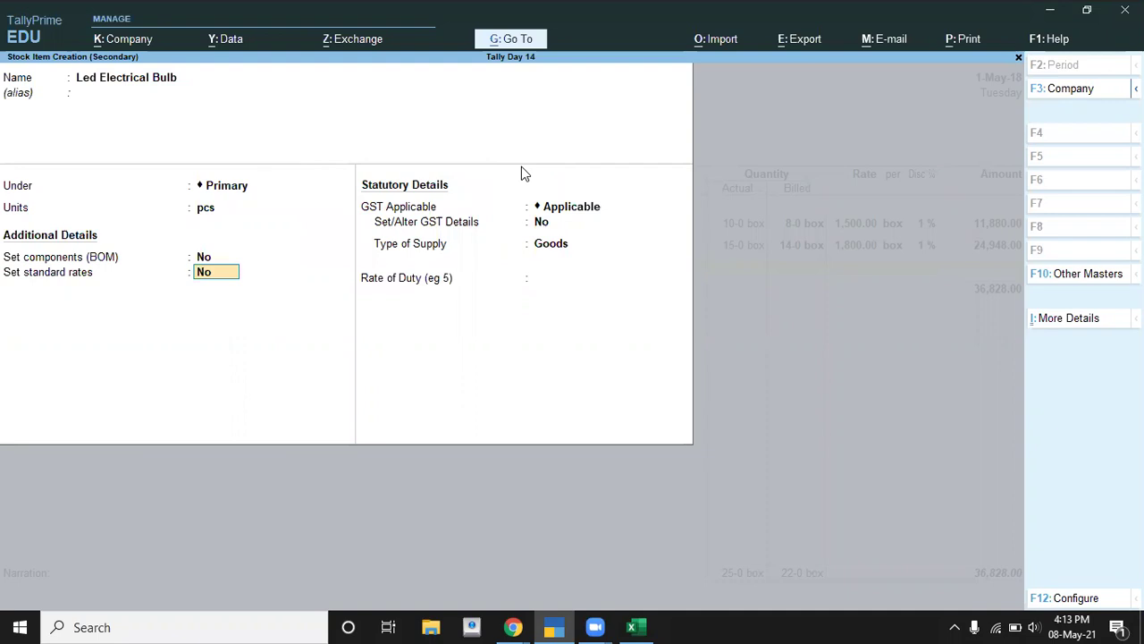
key(Return)
key(Return)
key(Return)
key(Return)
key(Return)
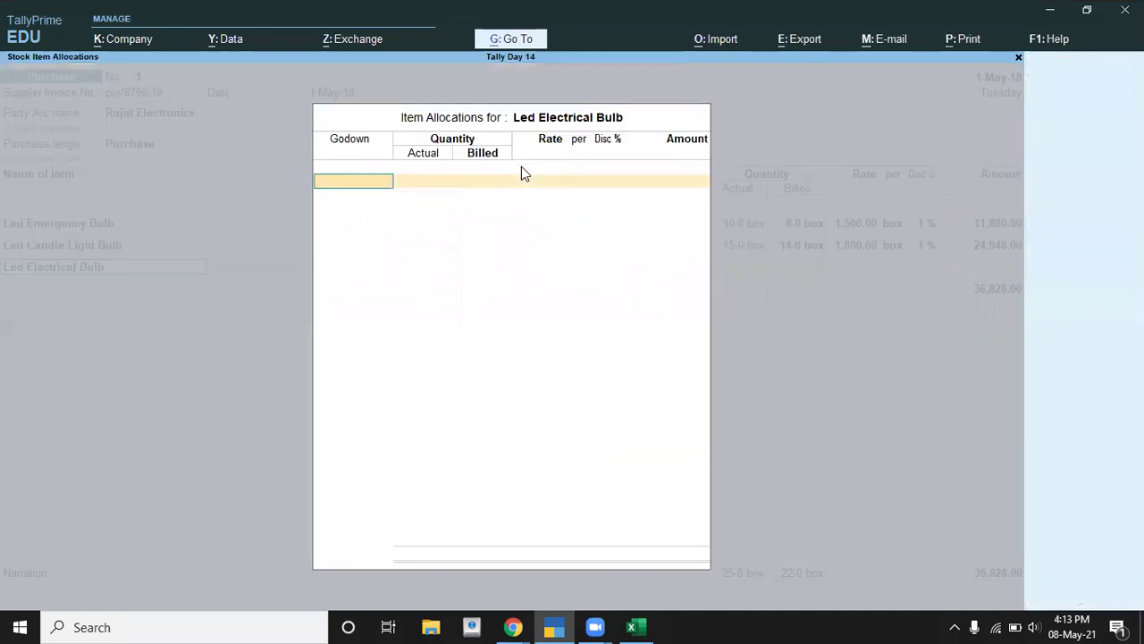
text(n)
key(Return)
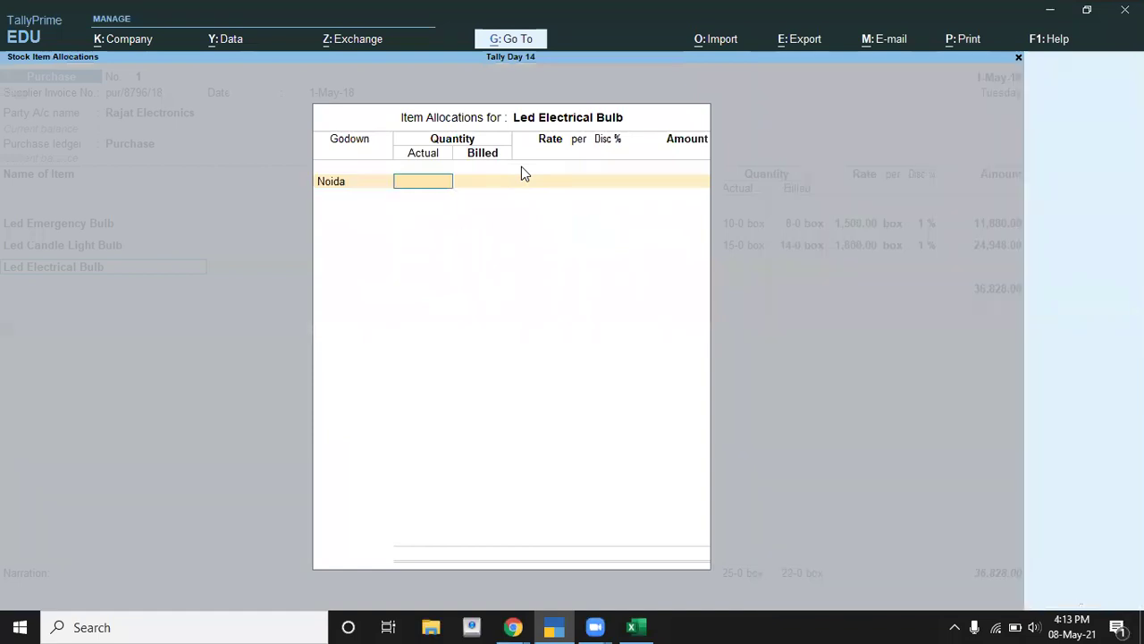
Allocate 4 pcs actual at Noida with no billed quantity or rate, and accept New Ref
key(alt+Tab)
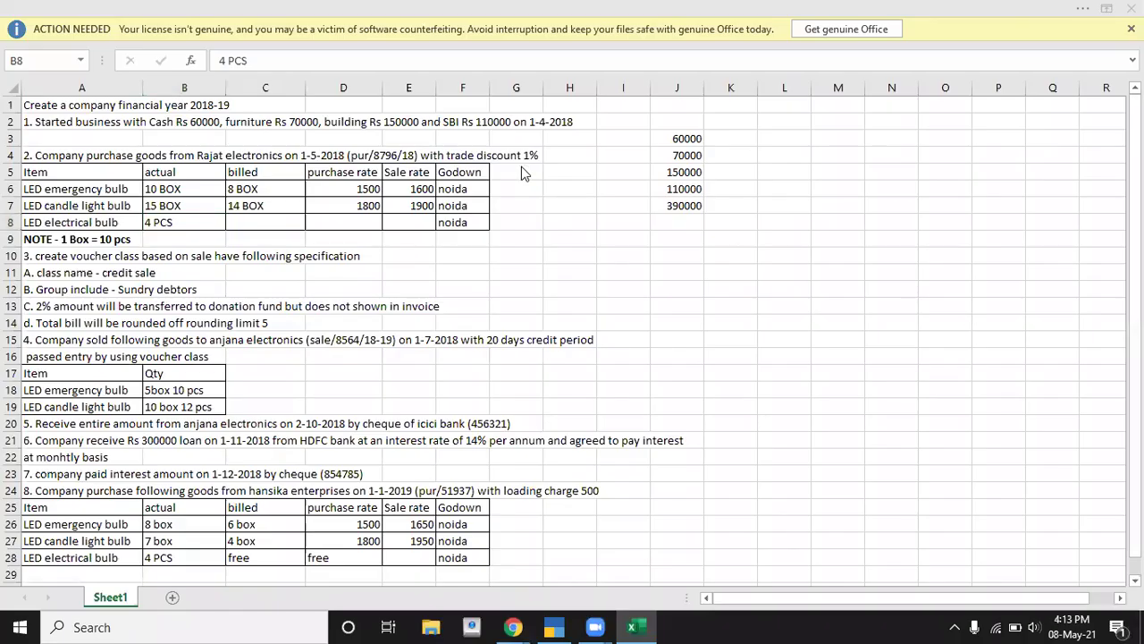
key(alt+Tab)
text(4)
key(Return)
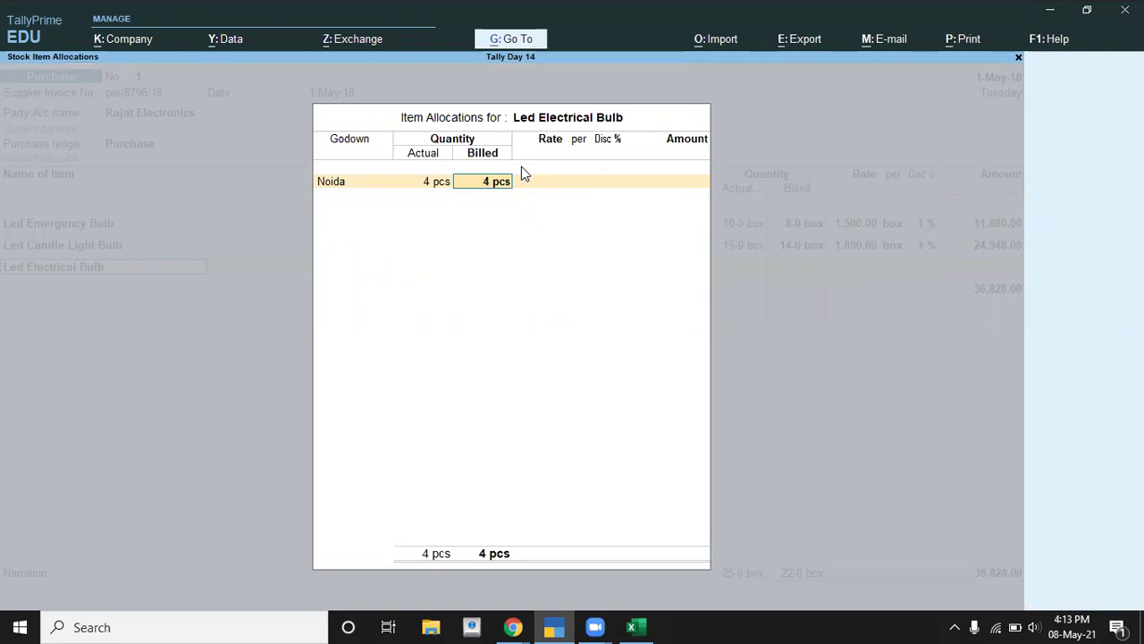
key(Return)
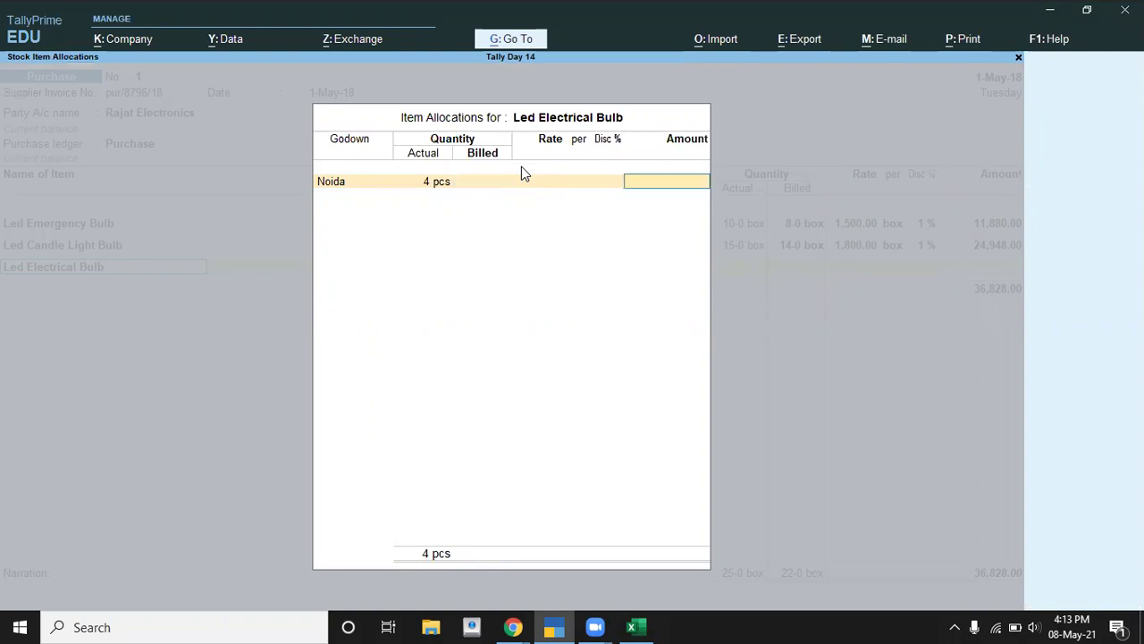
key(Return)
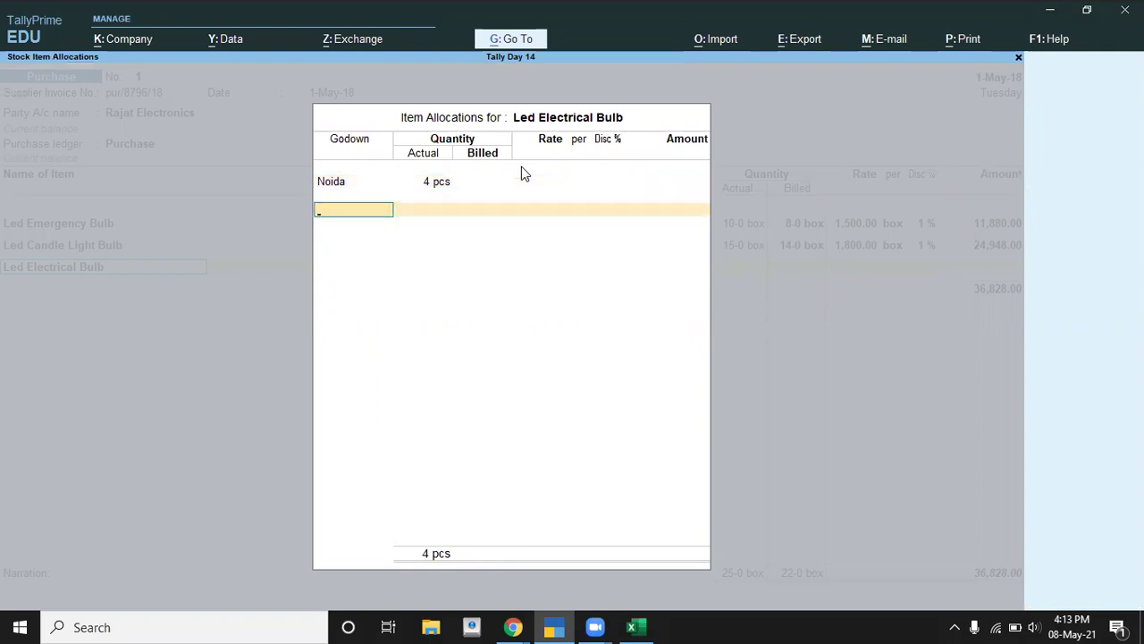
key(Return)
key(Return)
key(Return)
key(Return)
key(Return)
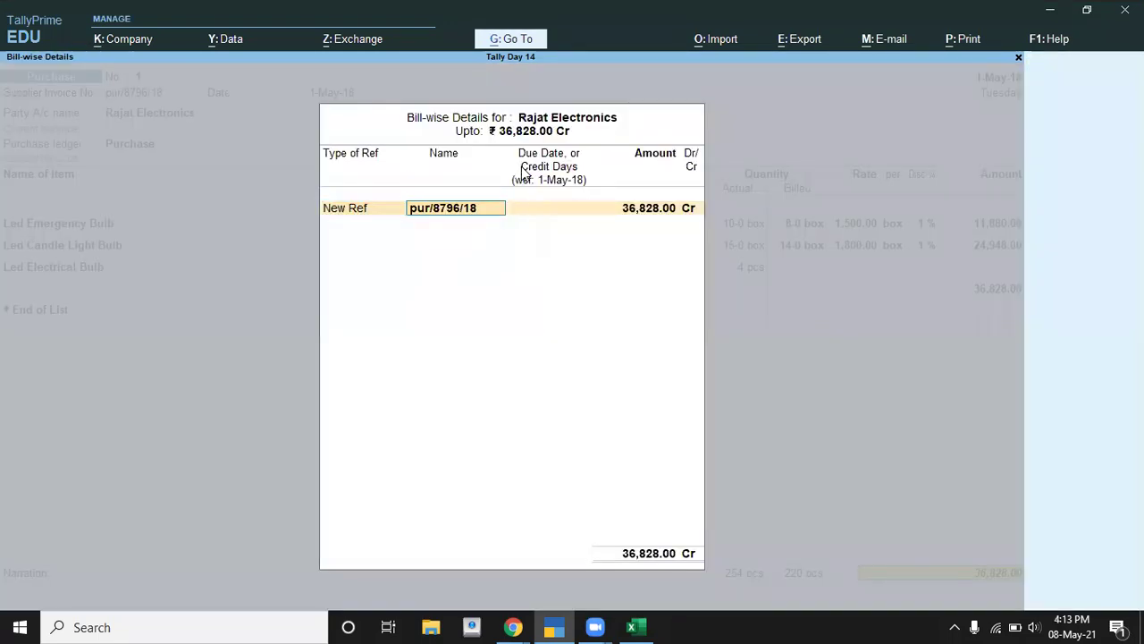
key(Return)
key(Return)
key(Return)
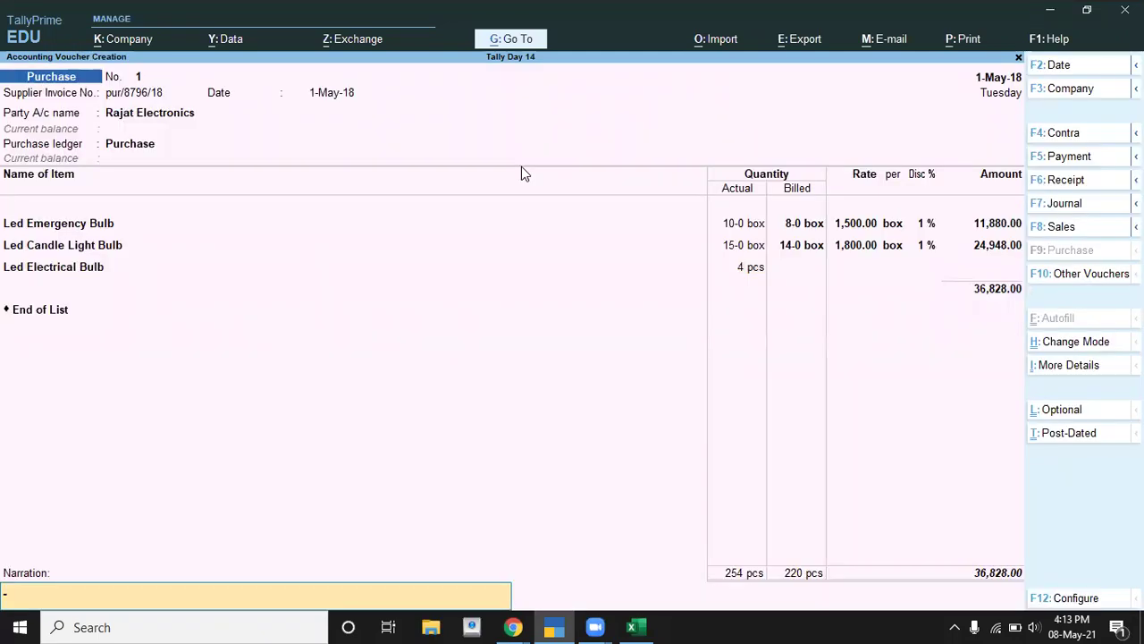
key(Return)
Review the Crdit Sale, donation fund and rounding requirements, then close the purchase voucher
key(alt+Tab)
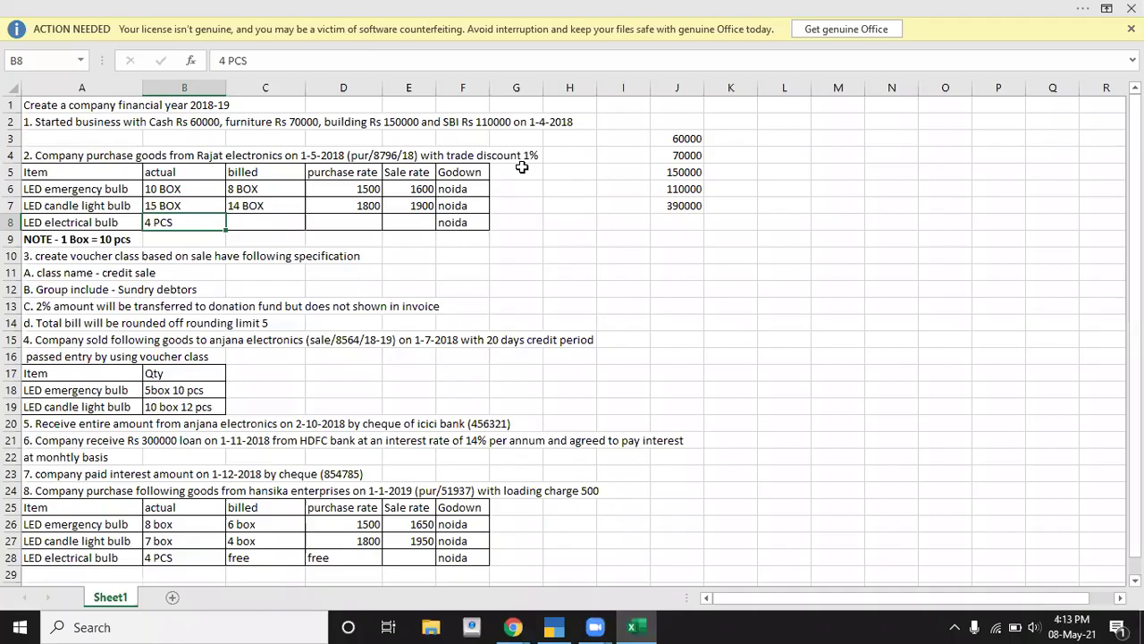
key(Down)
key(Down)
key(Down)
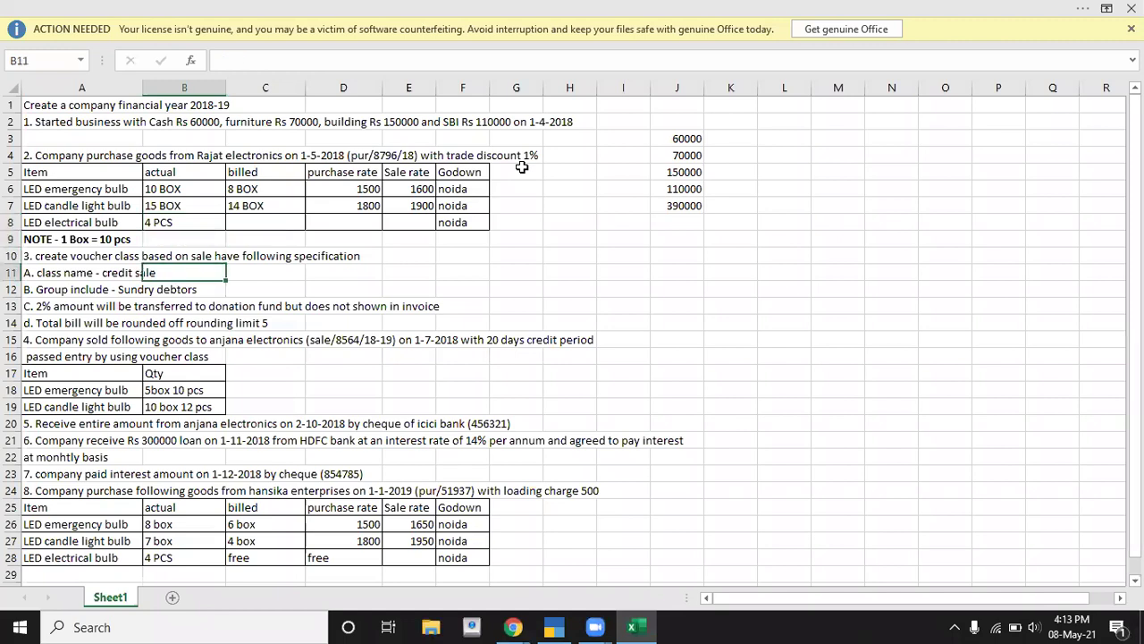
key(Left)
key(Up)
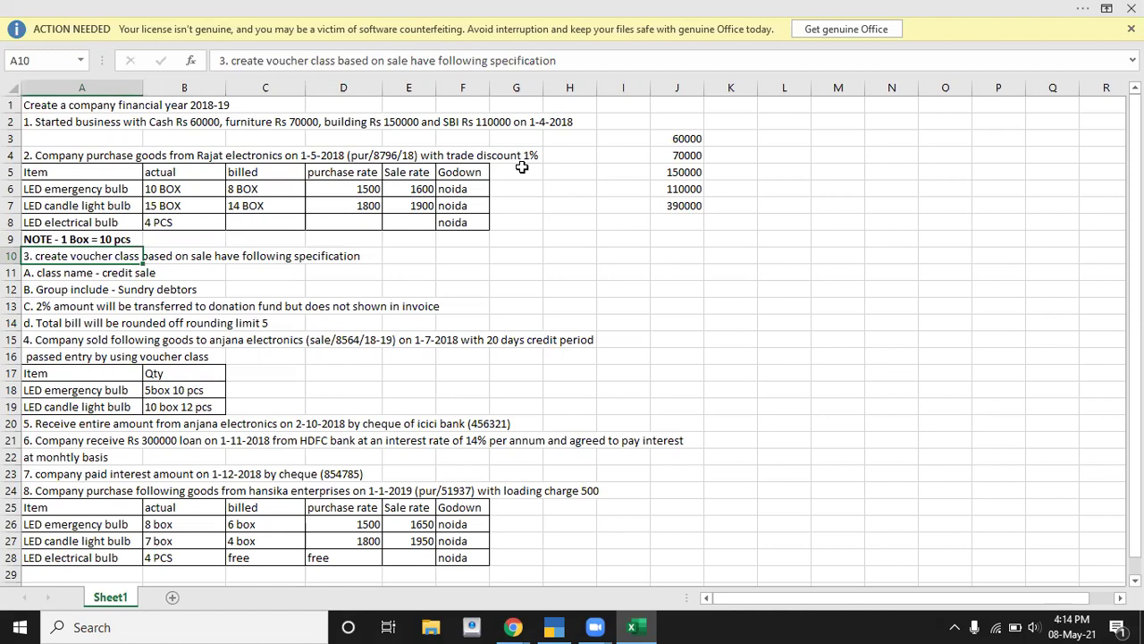
key(Right)
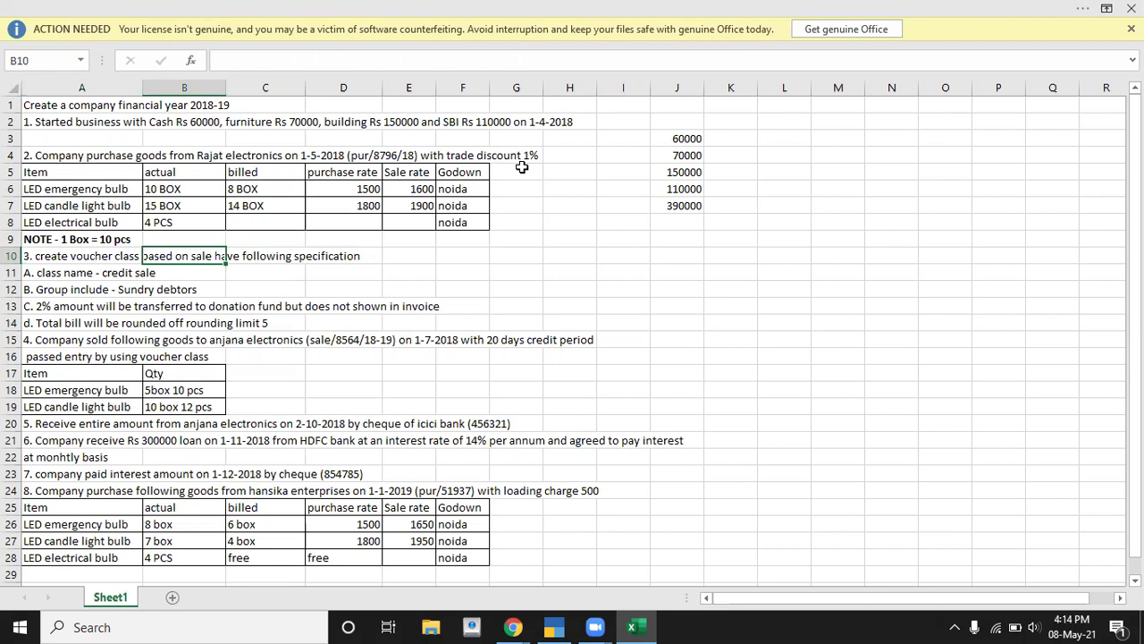
key(Down)
key(Left)
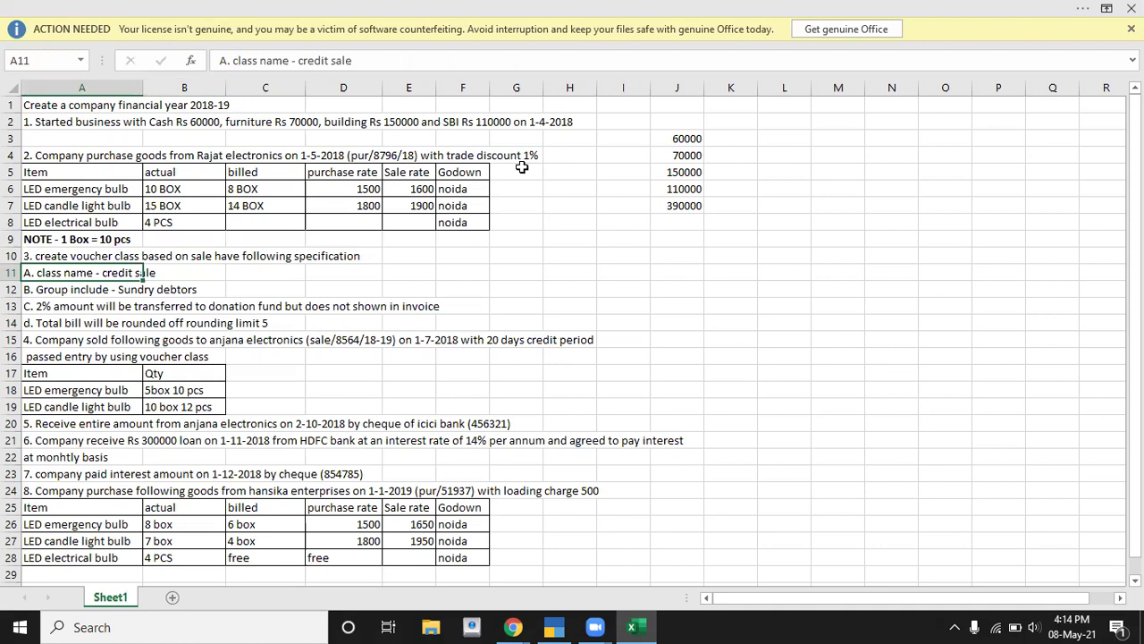
key(Down)
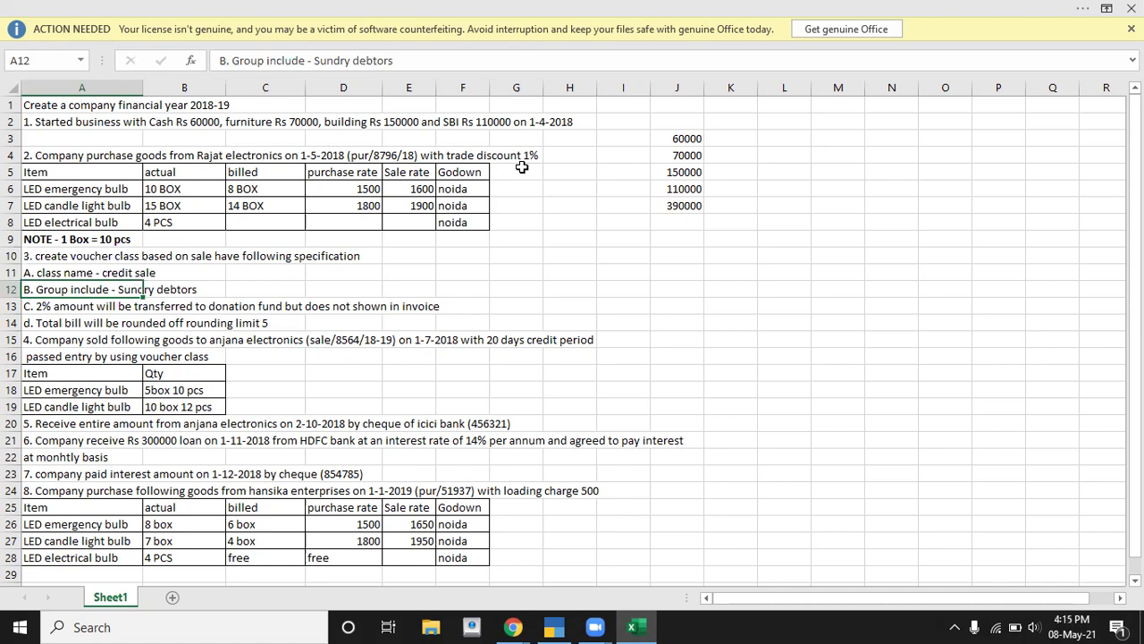
key(Down)
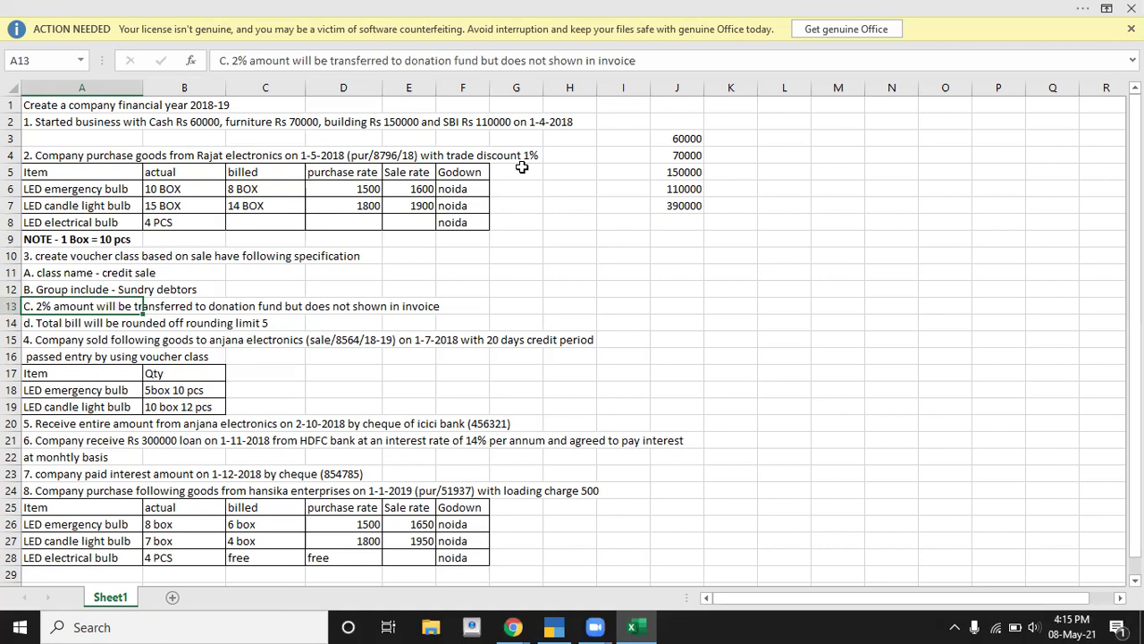
key(Down)
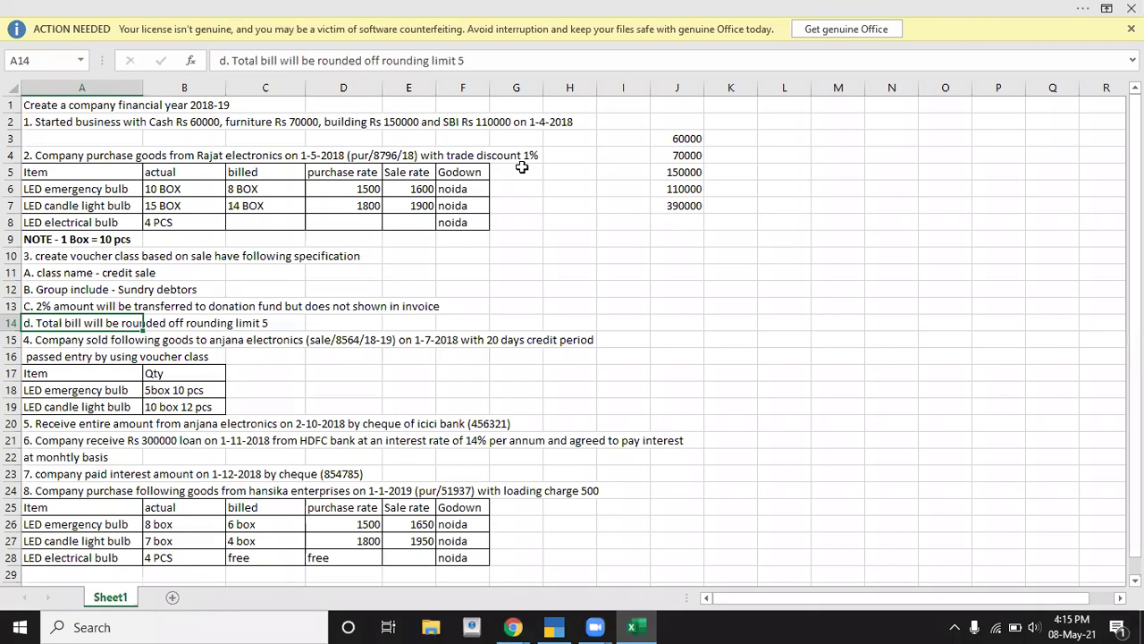
key(alt+Tab)
key(Escape)
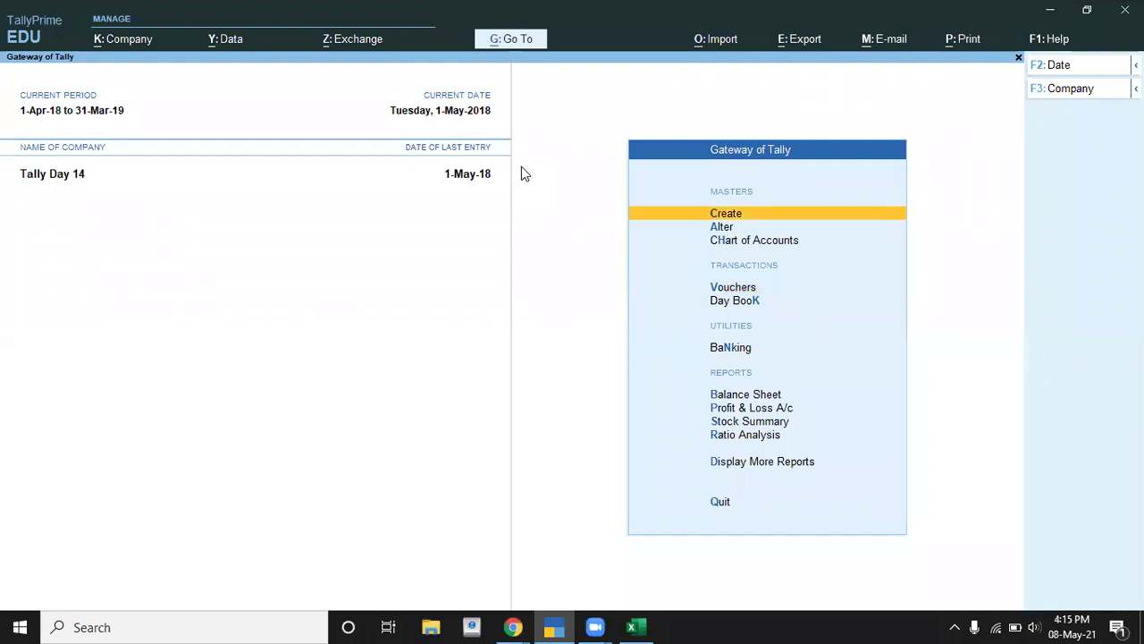
Open the Sales voucher type for alteration
key(Down)
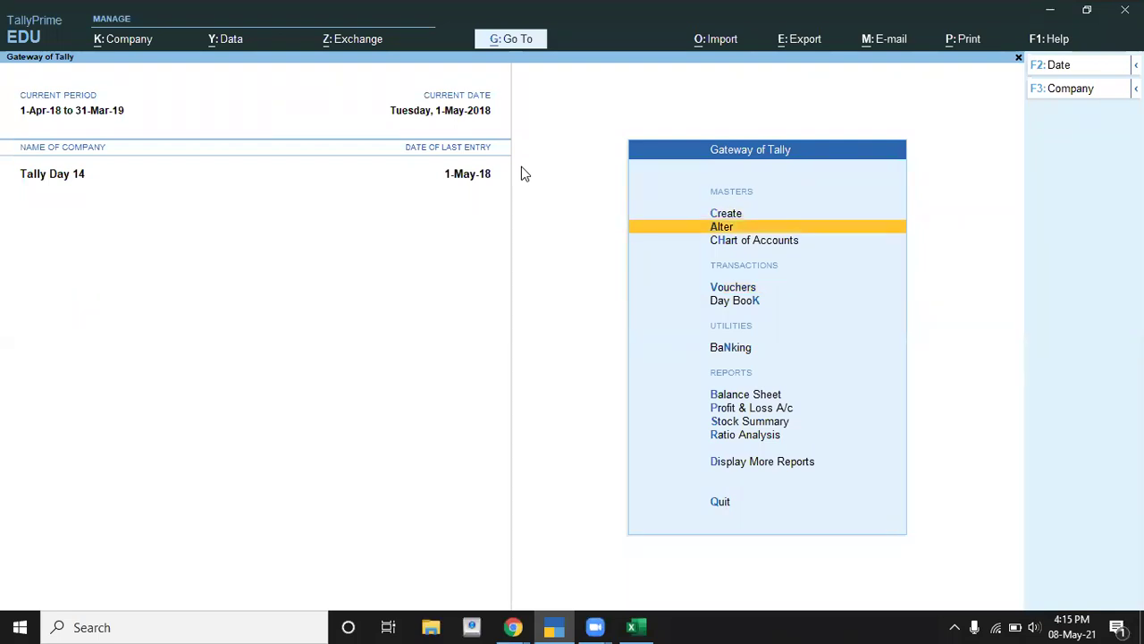
key(Return)
key(Down)
key(Down)
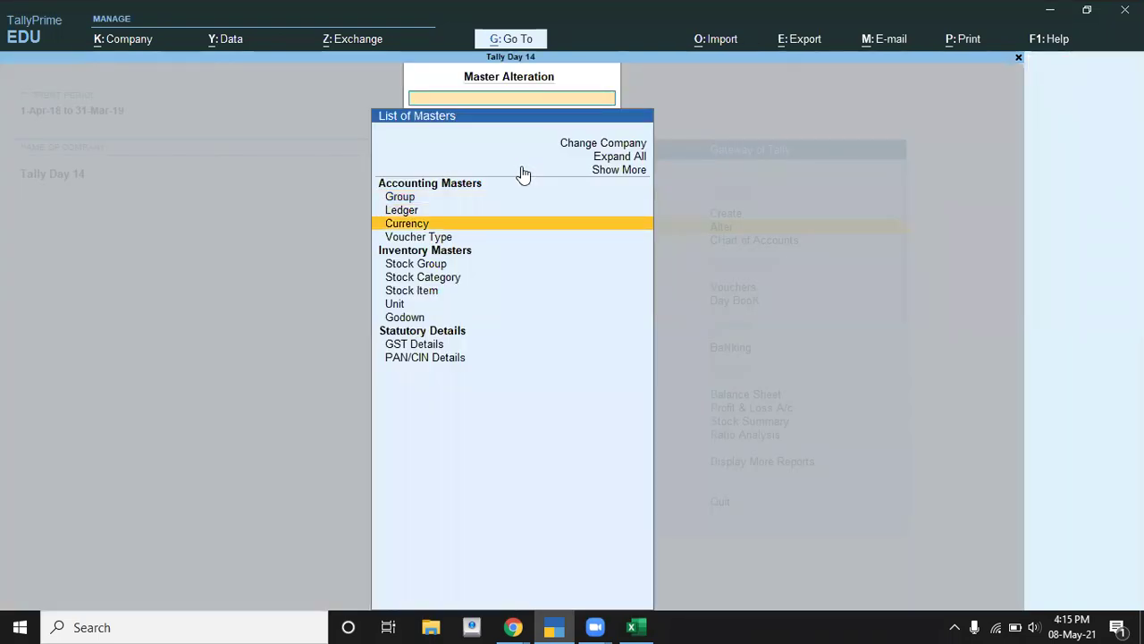
key(Down)
key(Return)
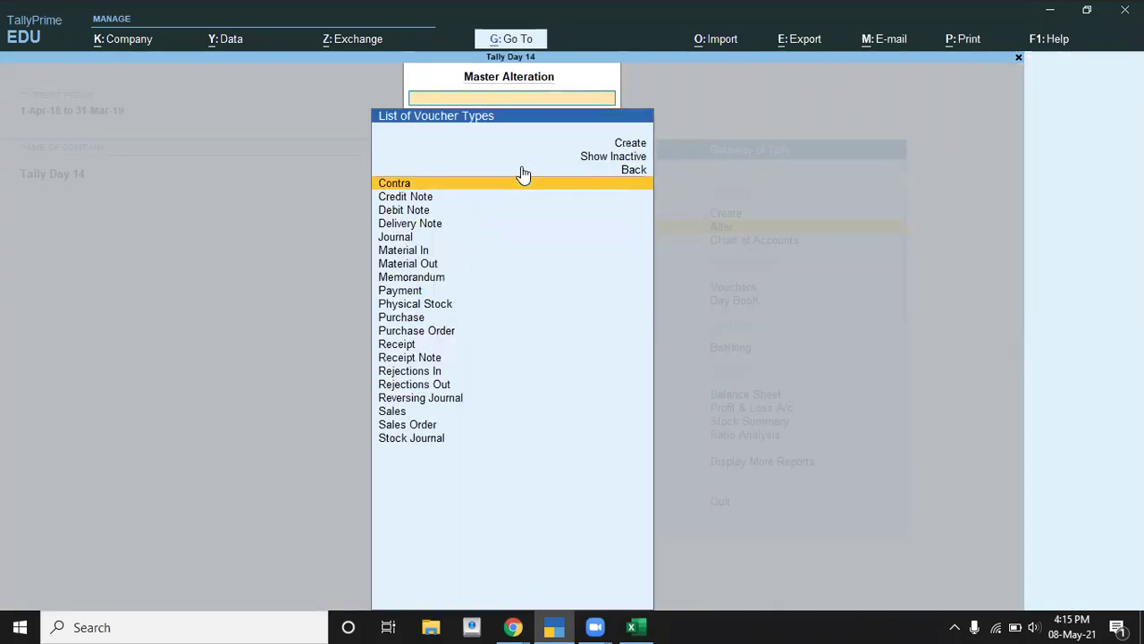
key(Down)
key(Down)
key(Down)
key(Down)
key(Down)
key(Down)
key(Down)
key(Down)
key(Down)
key(Down)
key(Down)
key(Down)
key(Down)
key(Down)
key(Down)
key(Down)
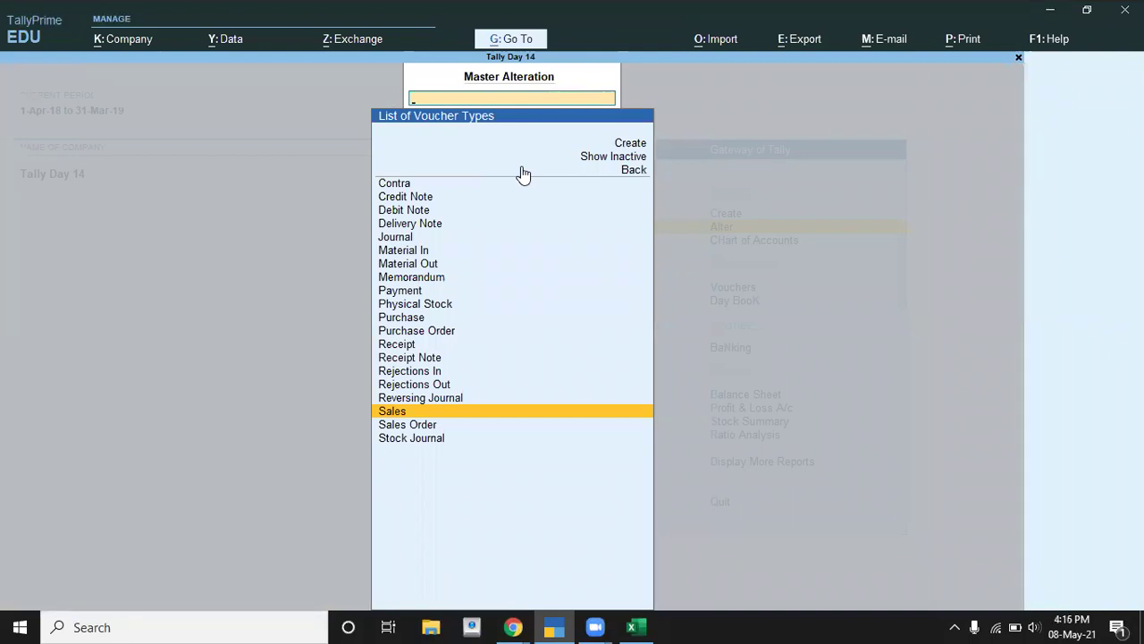
key(Return)
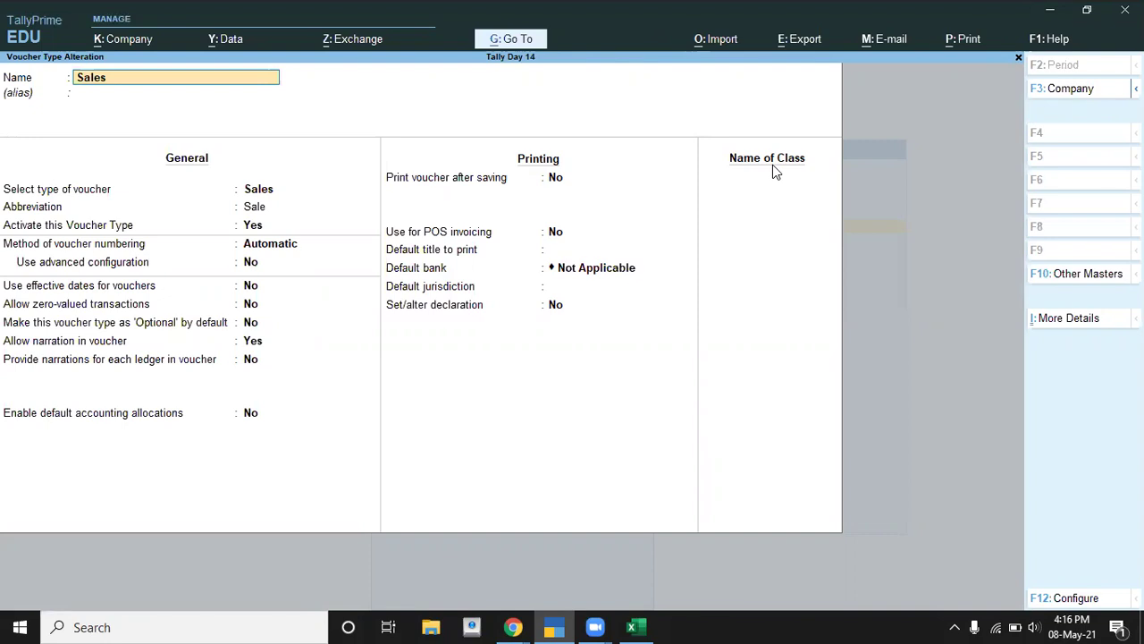
Name a new voucher class 'Crdit Sale' and open its settings
key(Return)
key(Return)
key(Return)
key(Return)
key(Return)
key(Return)
key(Return)
key(Return)
key(Return)
key(Return)
key(Return)
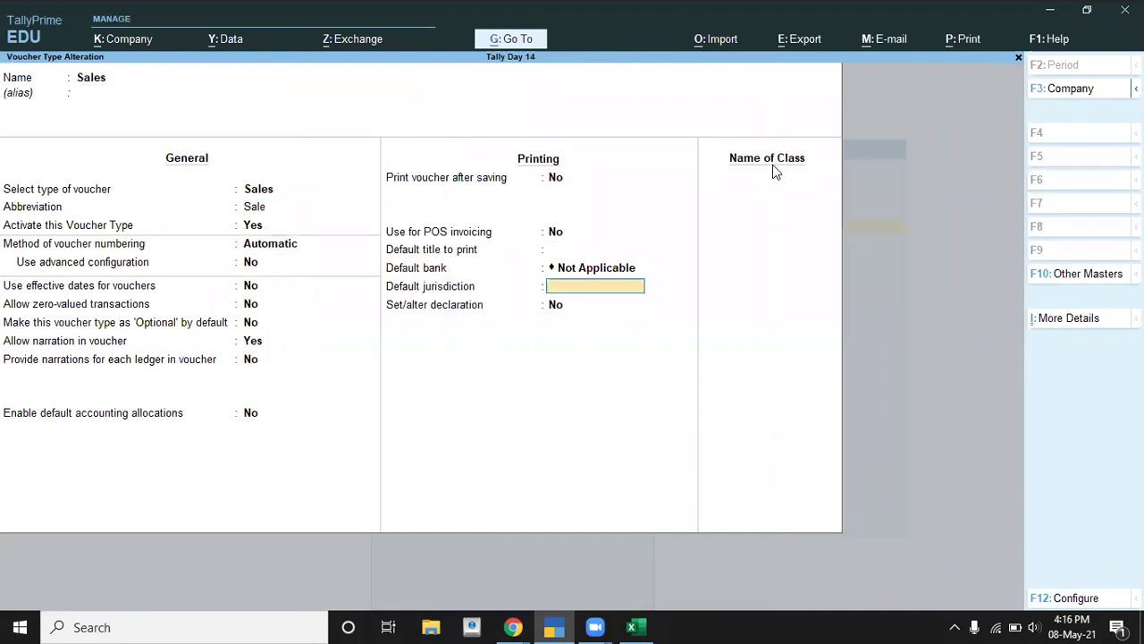
key(Return)
key(Return)
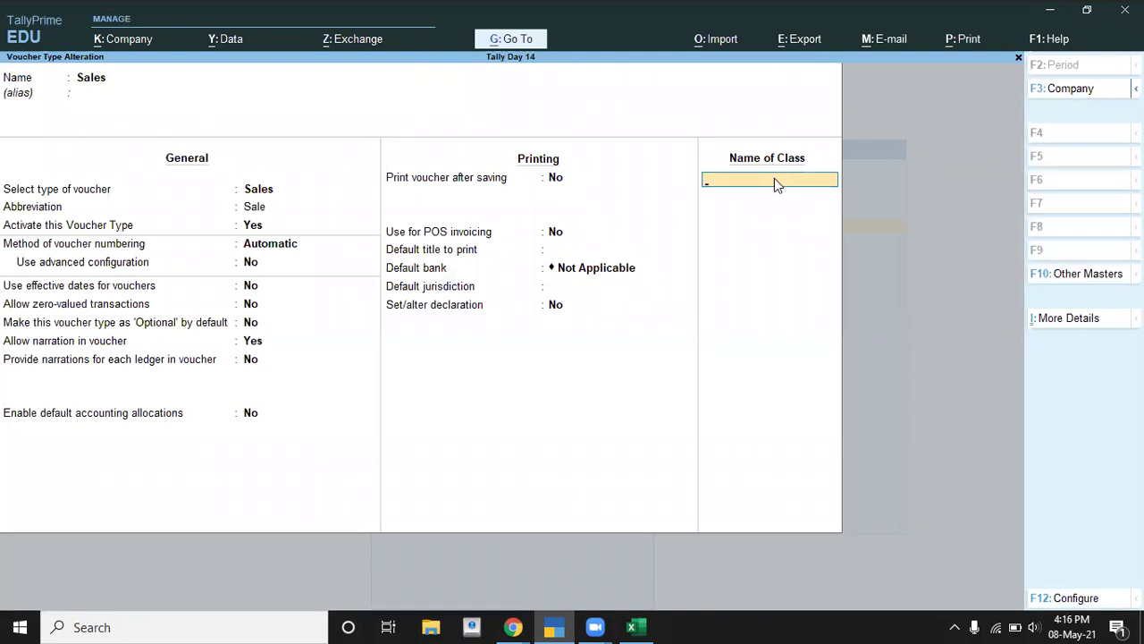
key(alt+Tab)
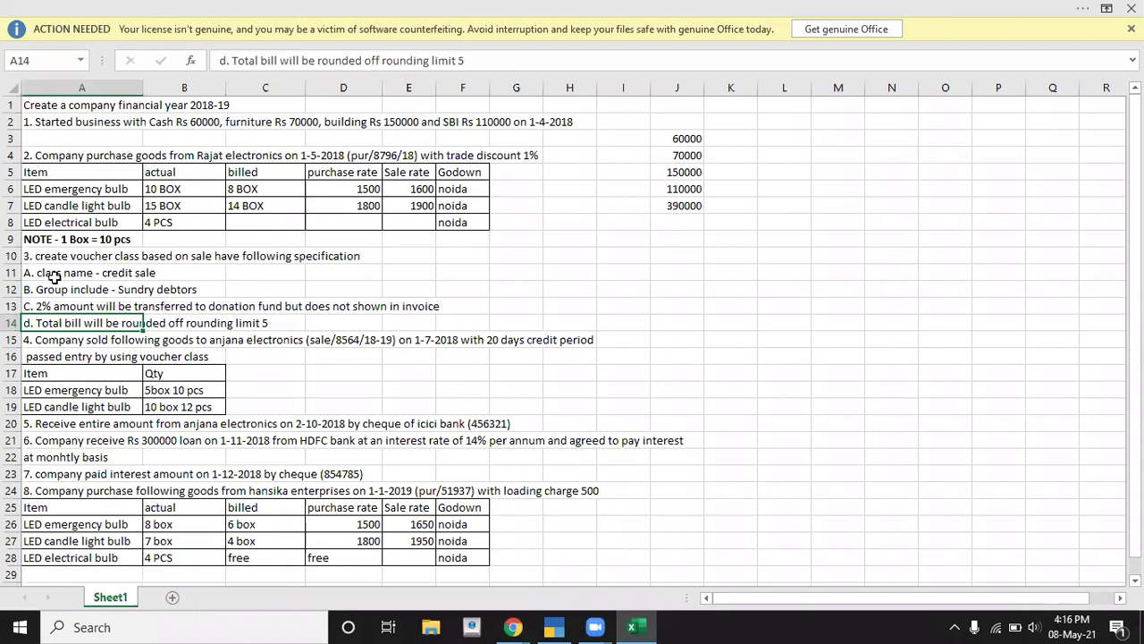
key(alt+Tab)
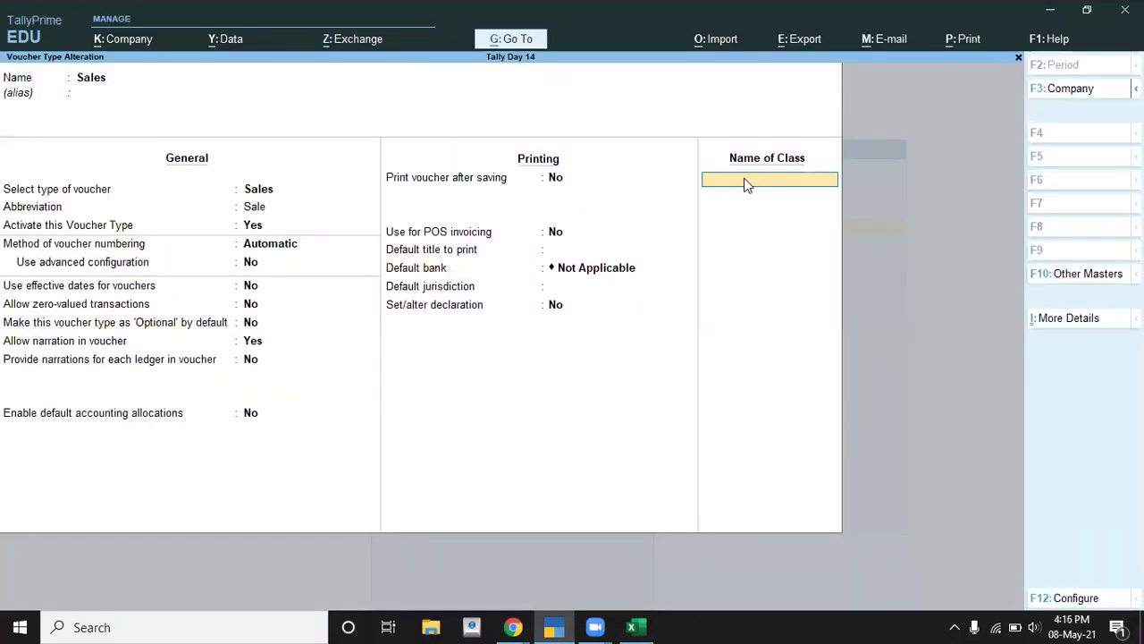
text(Crdit)
text( Sale)
key(Return)
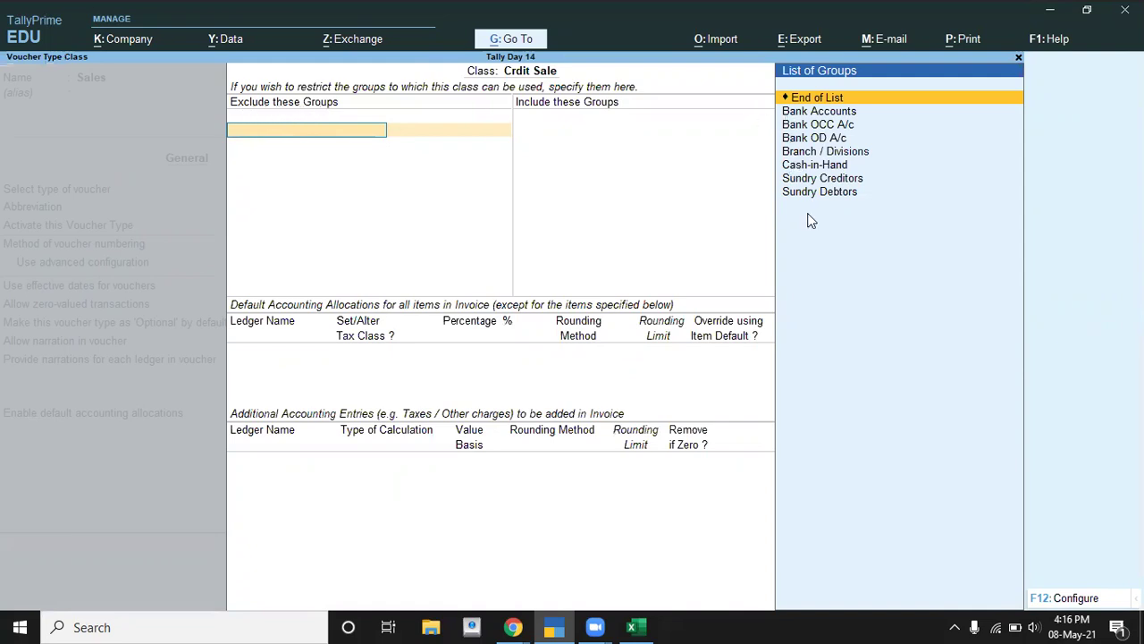
Exclude no groups and include only Sundry Debtors in the Crdit Sale class
key(alt+Tab)
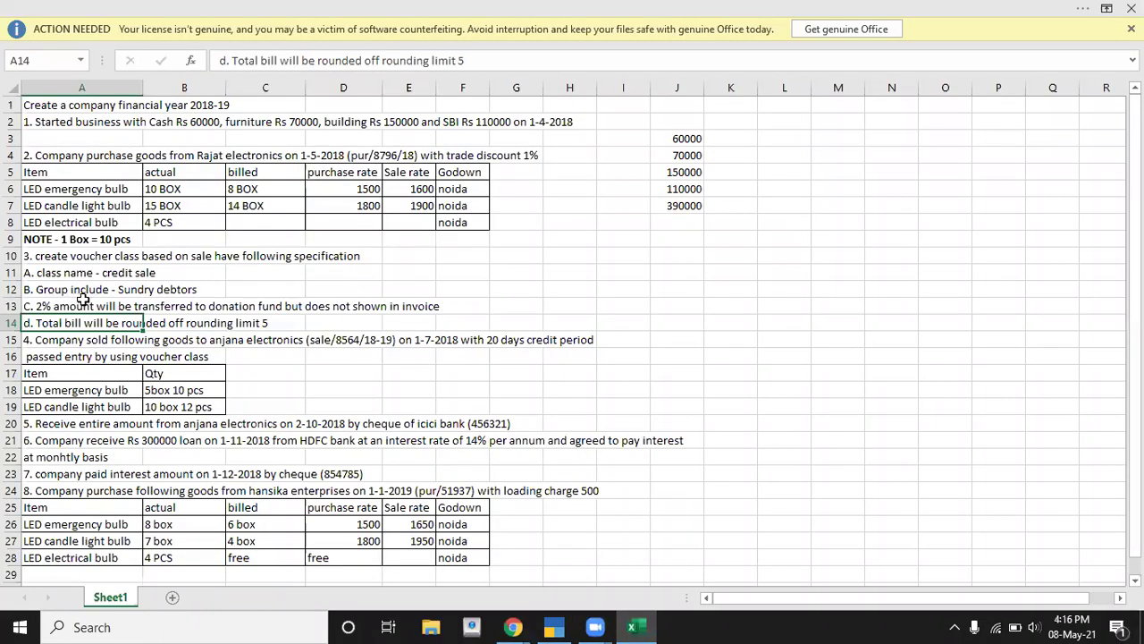
key(alt+Tab)
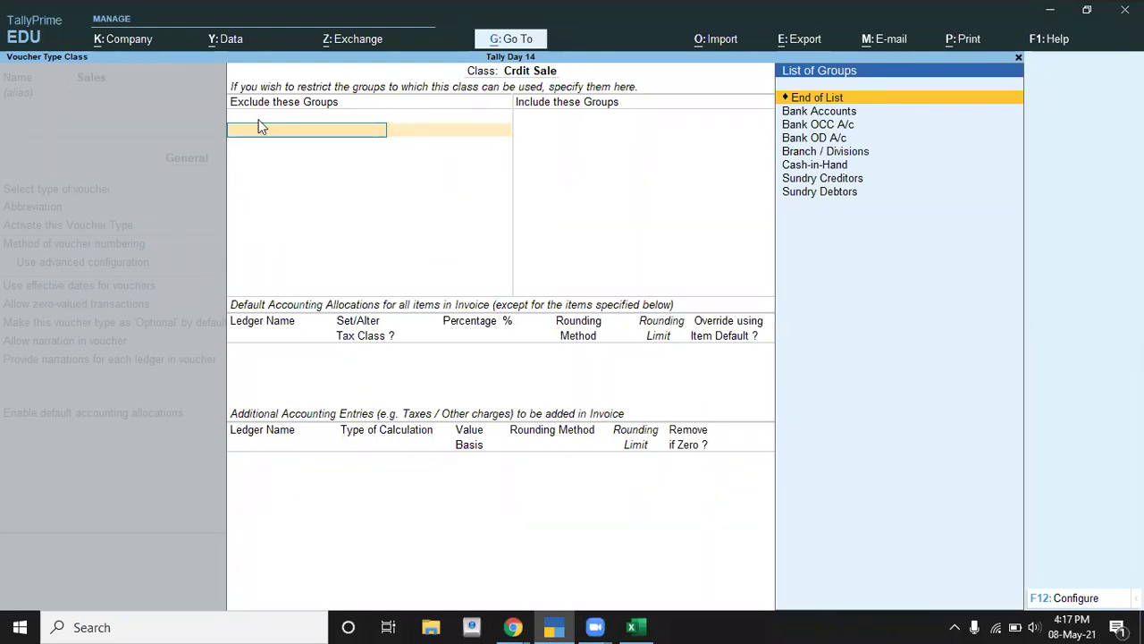
key(Return)
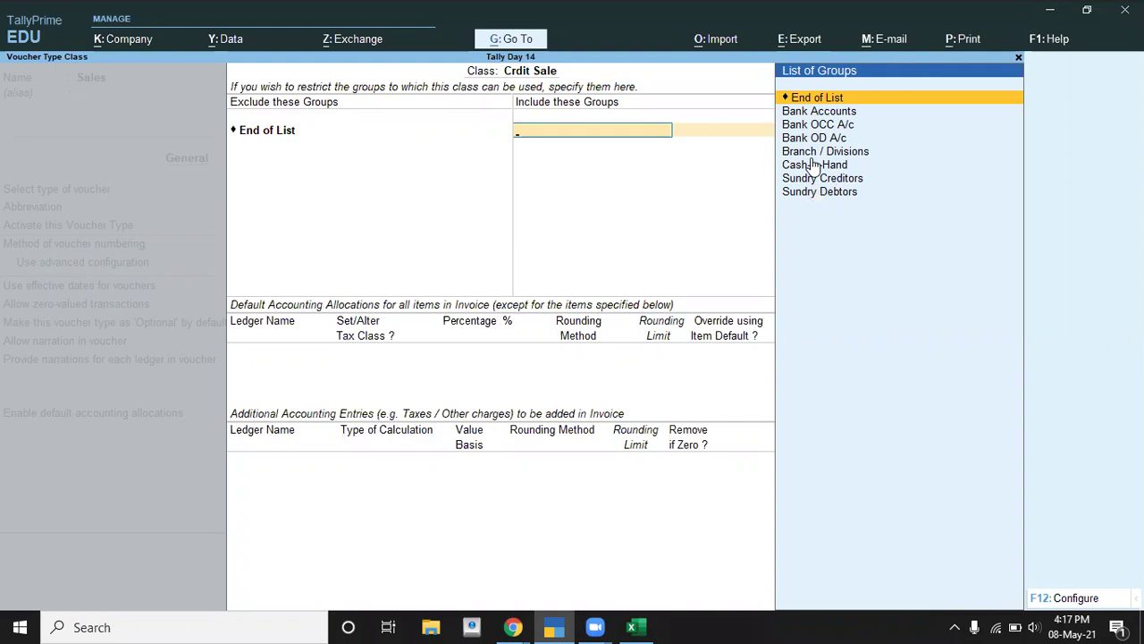
key(Down)
key(Down)
key(Down)
key(Down)
key(Down)
key(Down)
key(Down)
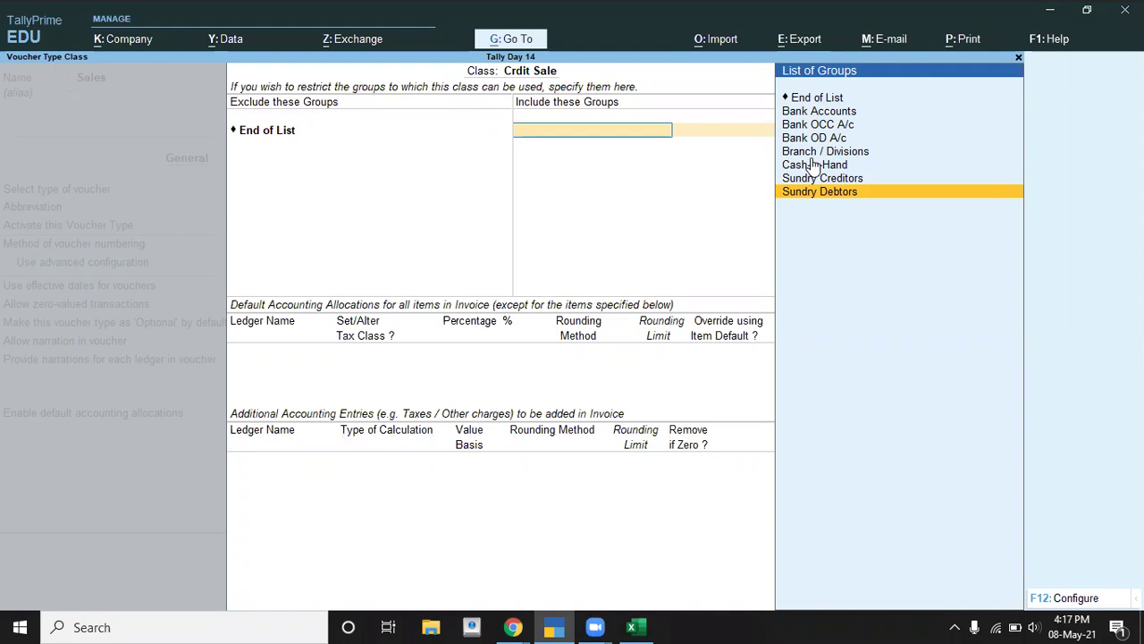
key(Return)
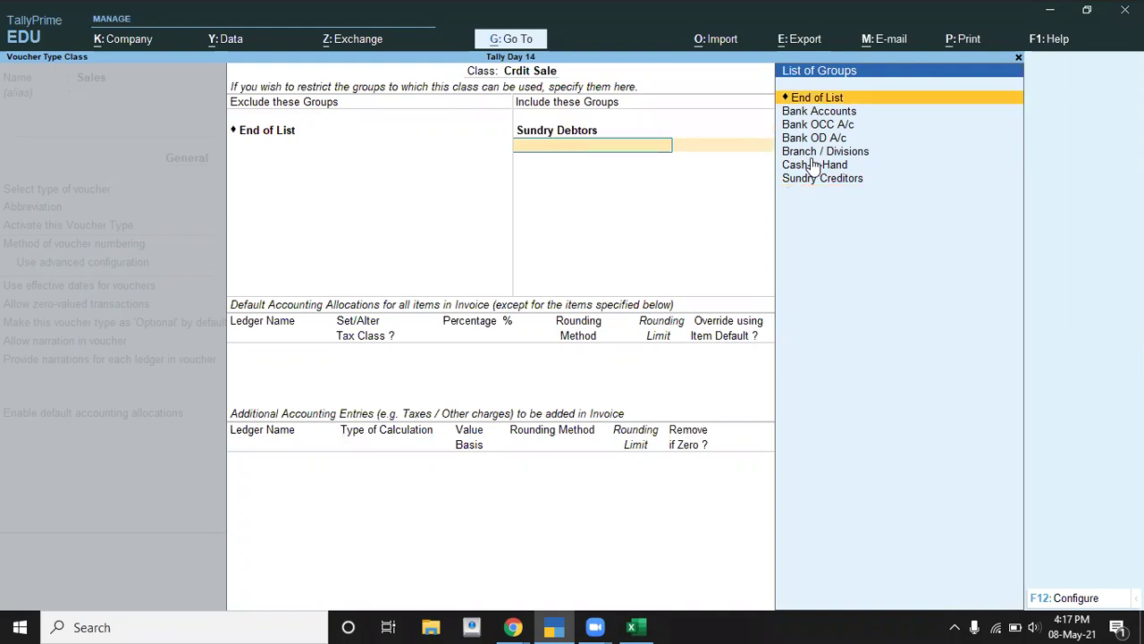
key(Return)
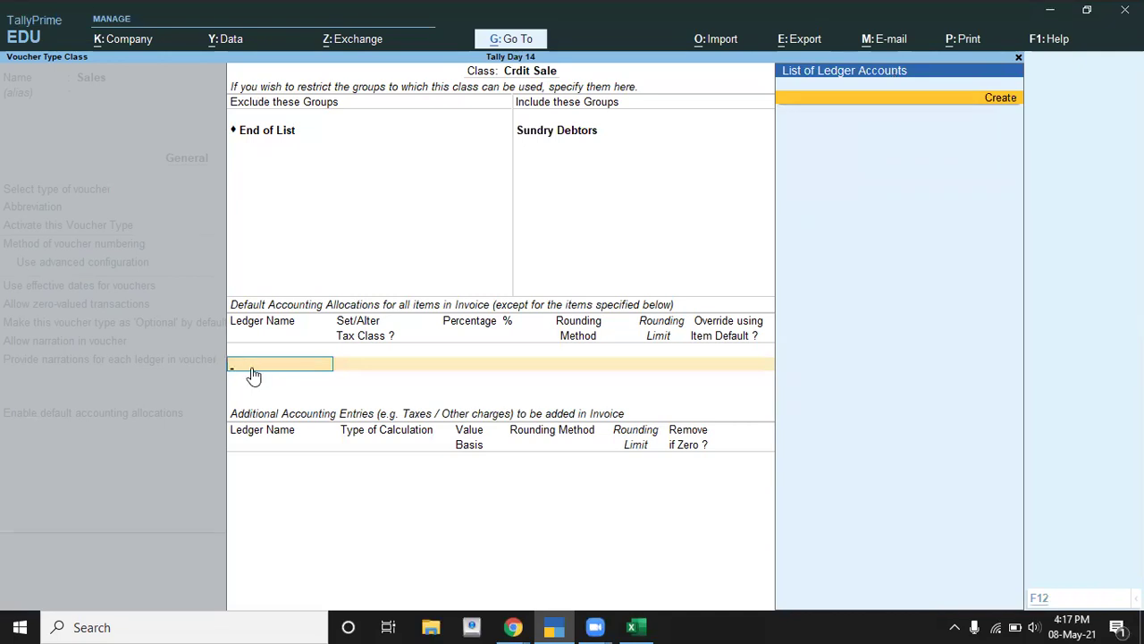
Create a ledger named Sale under Sales Accounts
key(alt+c)
text(Sale)
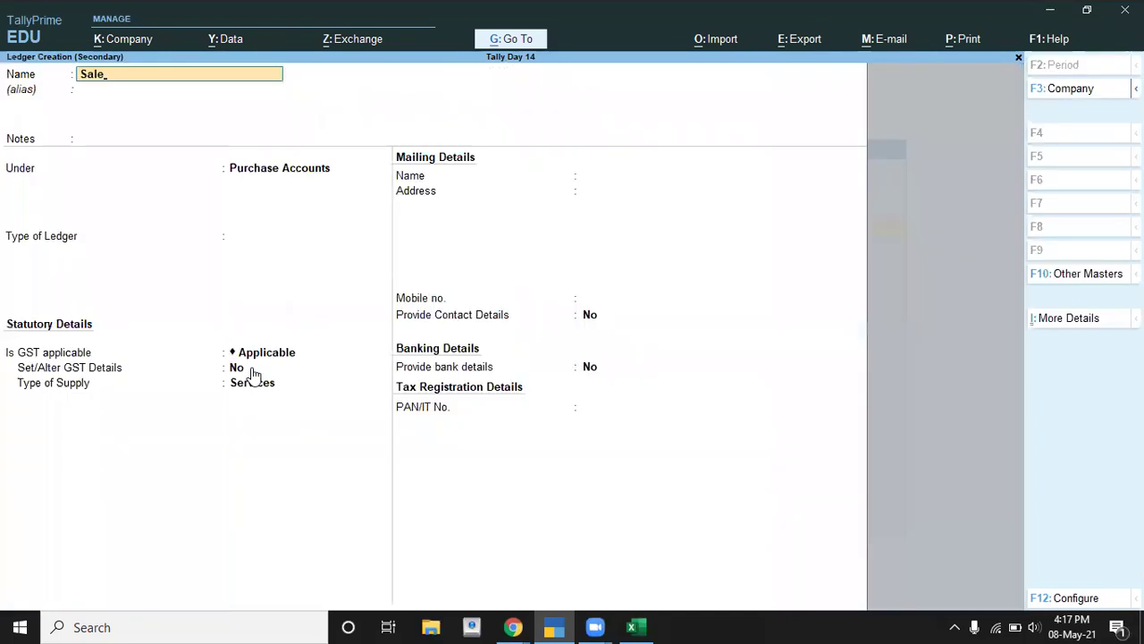
key(Return)
key(Return)
key(Return)
text(S)
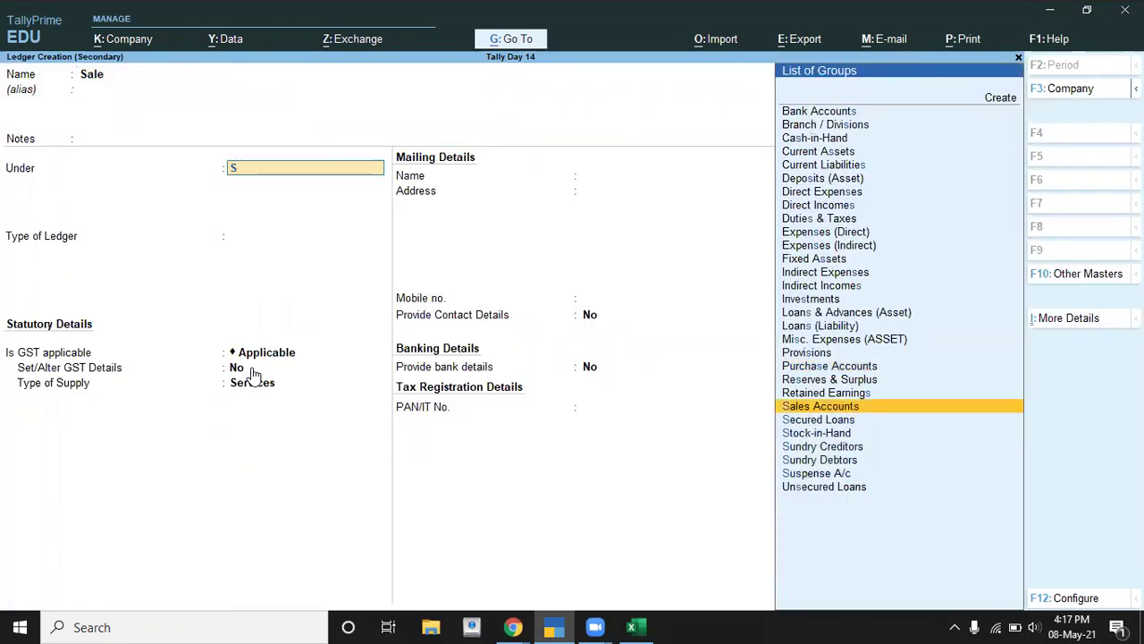
key(Return)
key(Return)
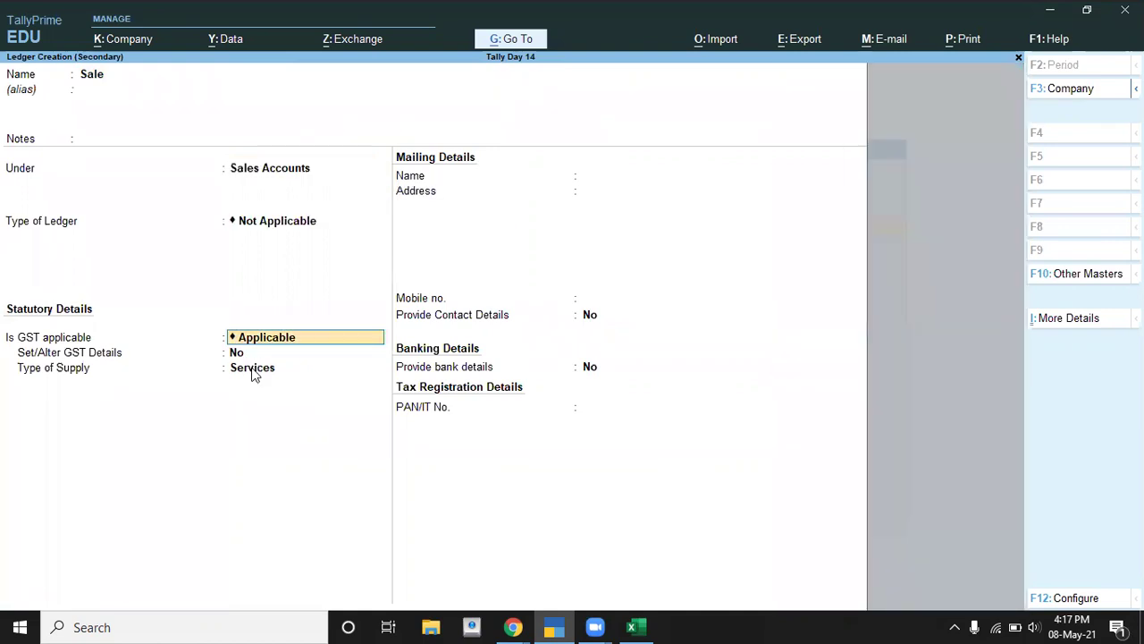
key(Return)
key(Return)
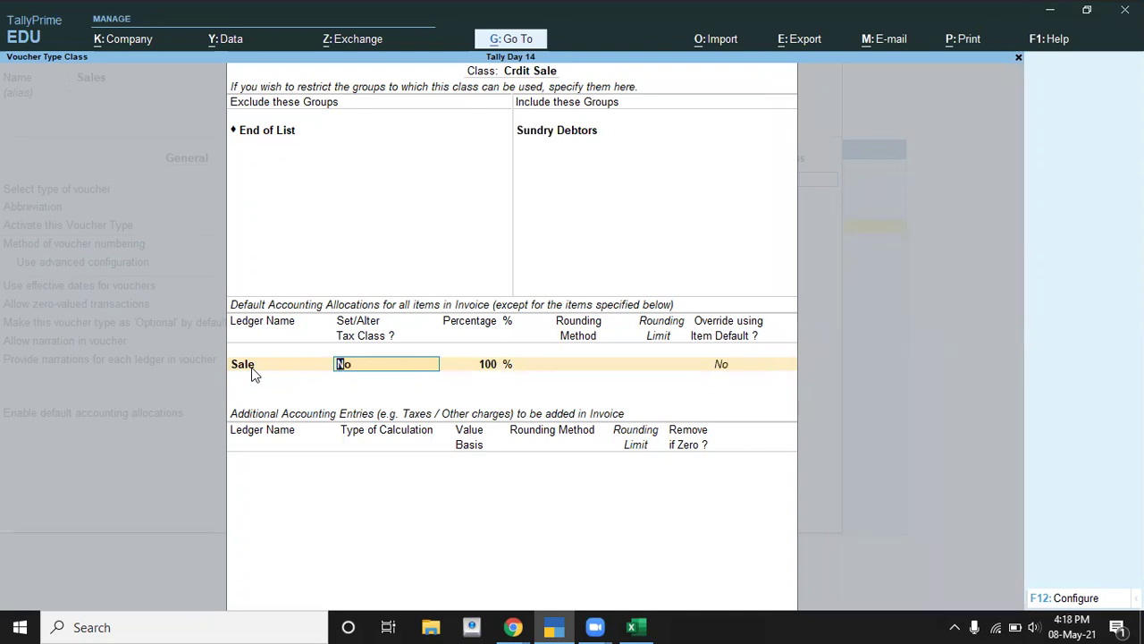
key(Return)
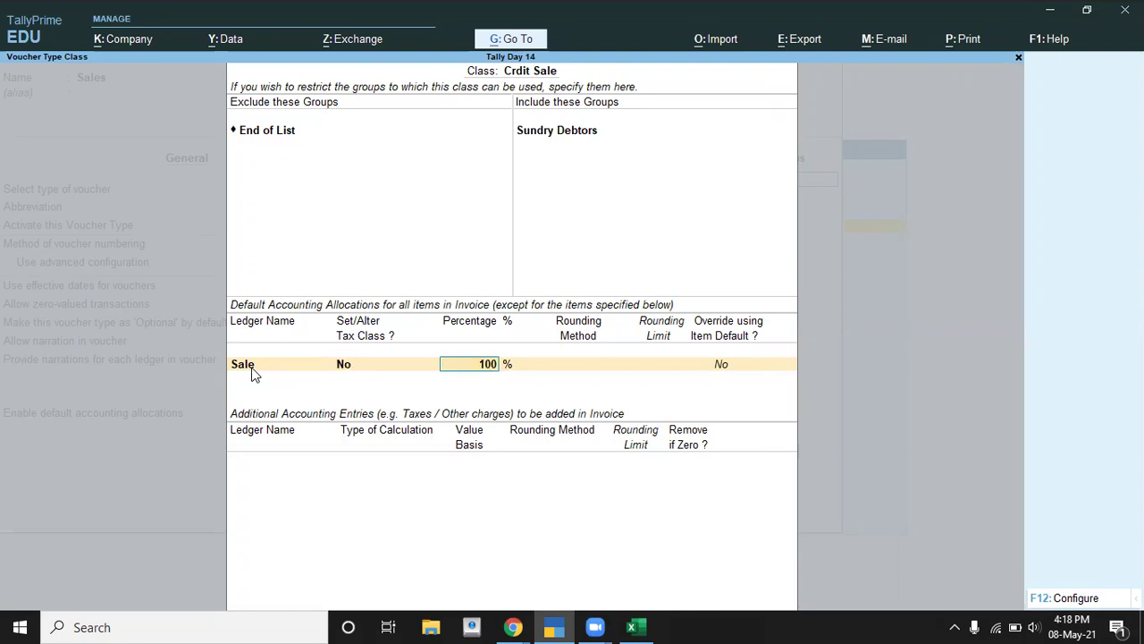
Allocate 98% to the Sale ledger with rounding method Not Applicable
key(alt+Tab)
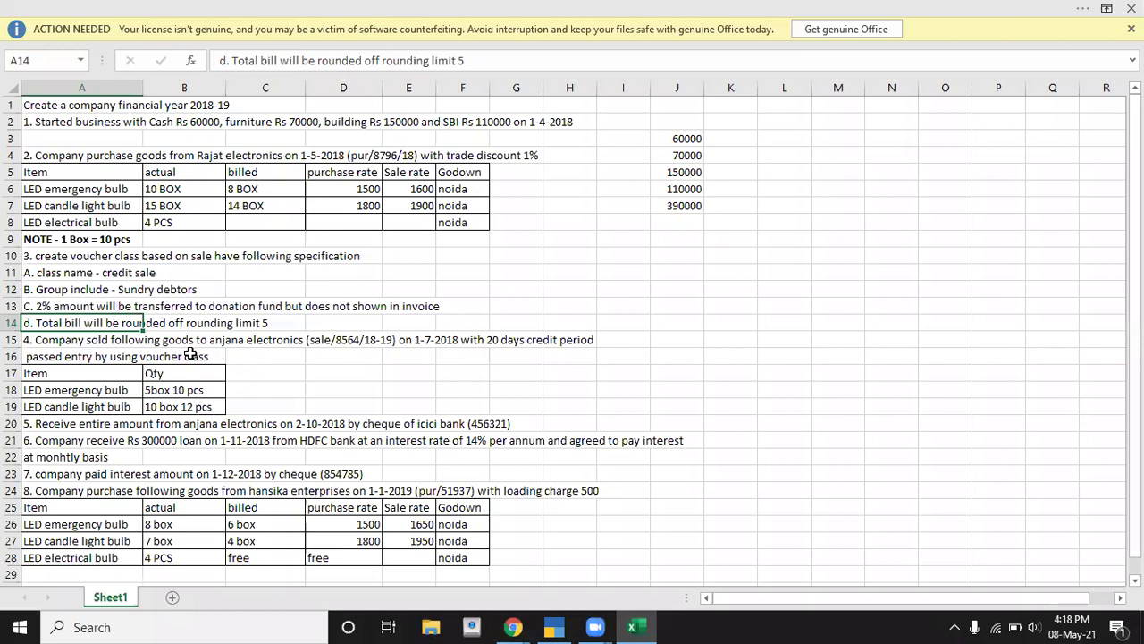
click(45, 308)
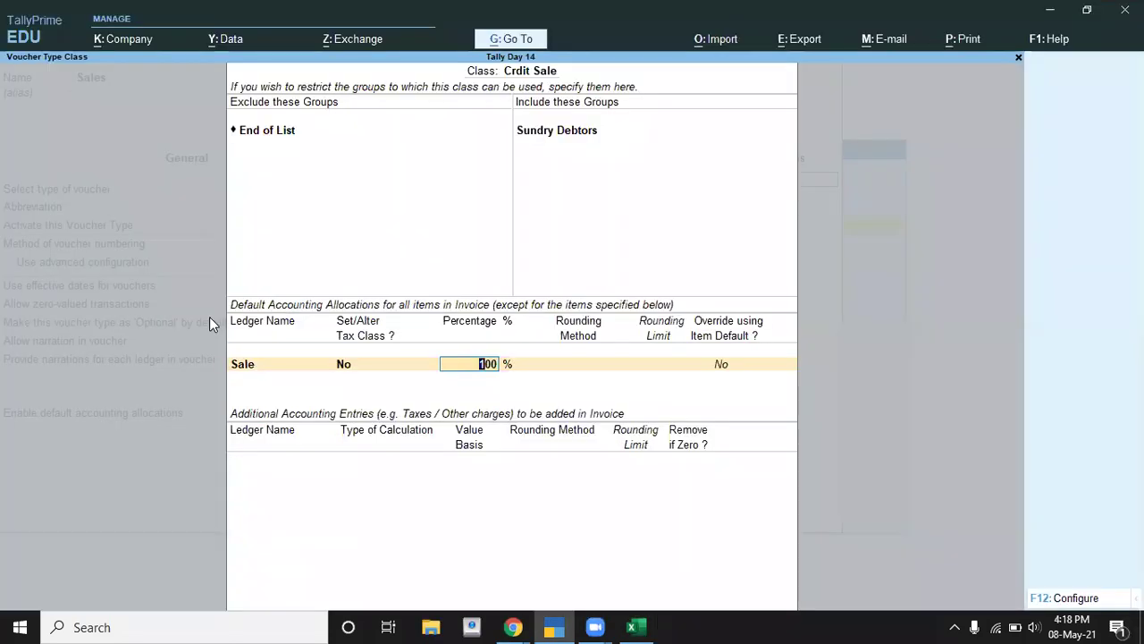
text(98)
key(Return)
key(Return)
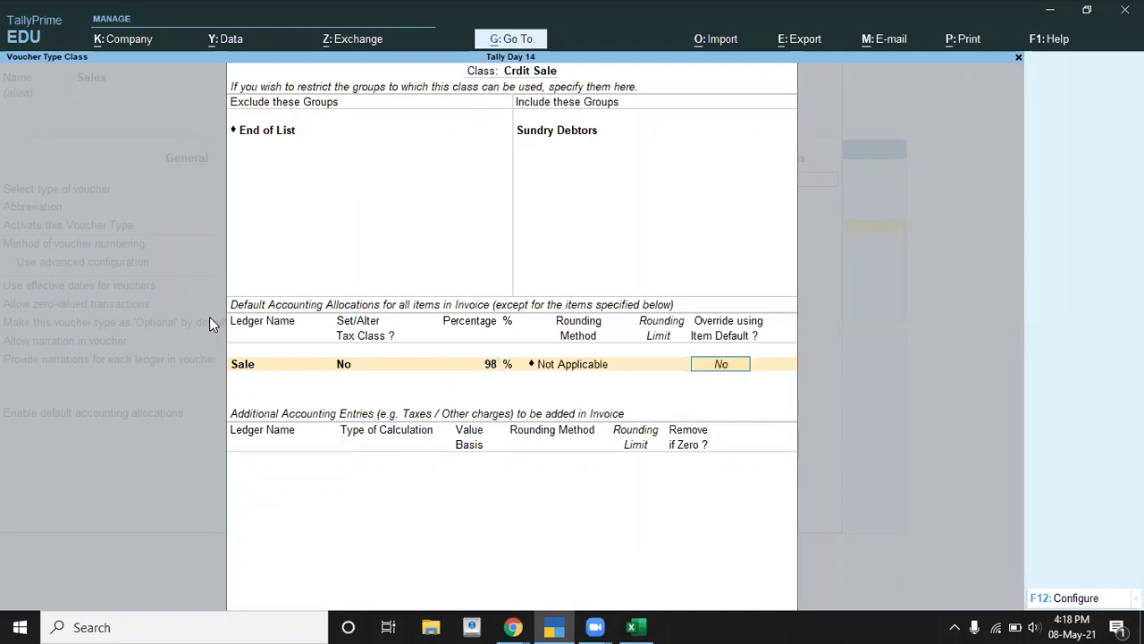
key(Return)
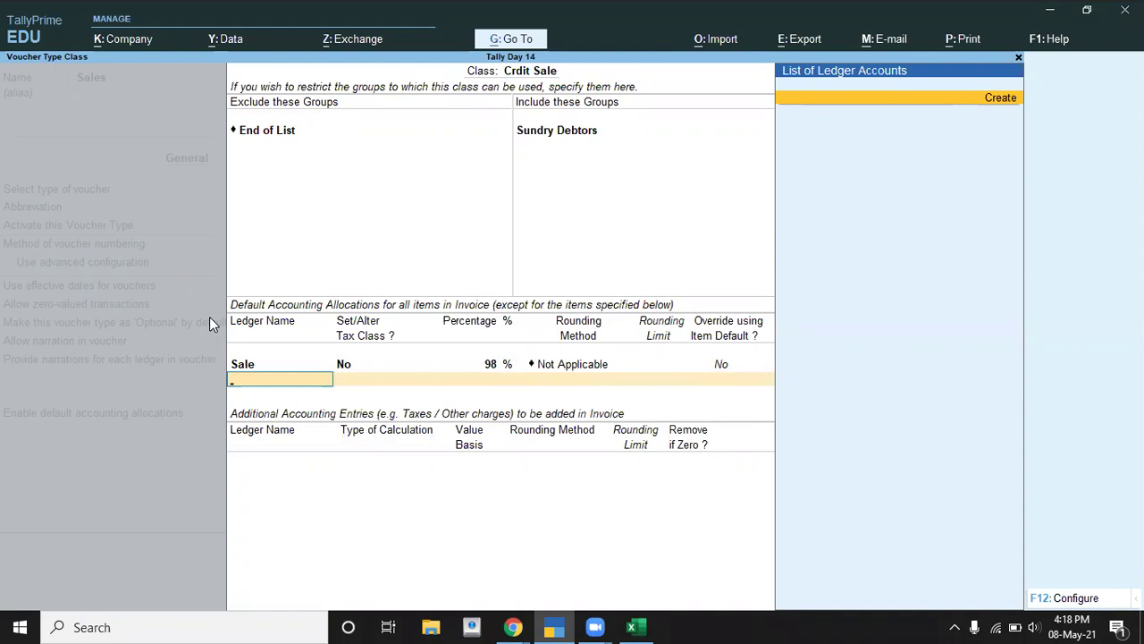
Create and save a Donation Fund ledger under Current Liabilities
key(alt+Tab)
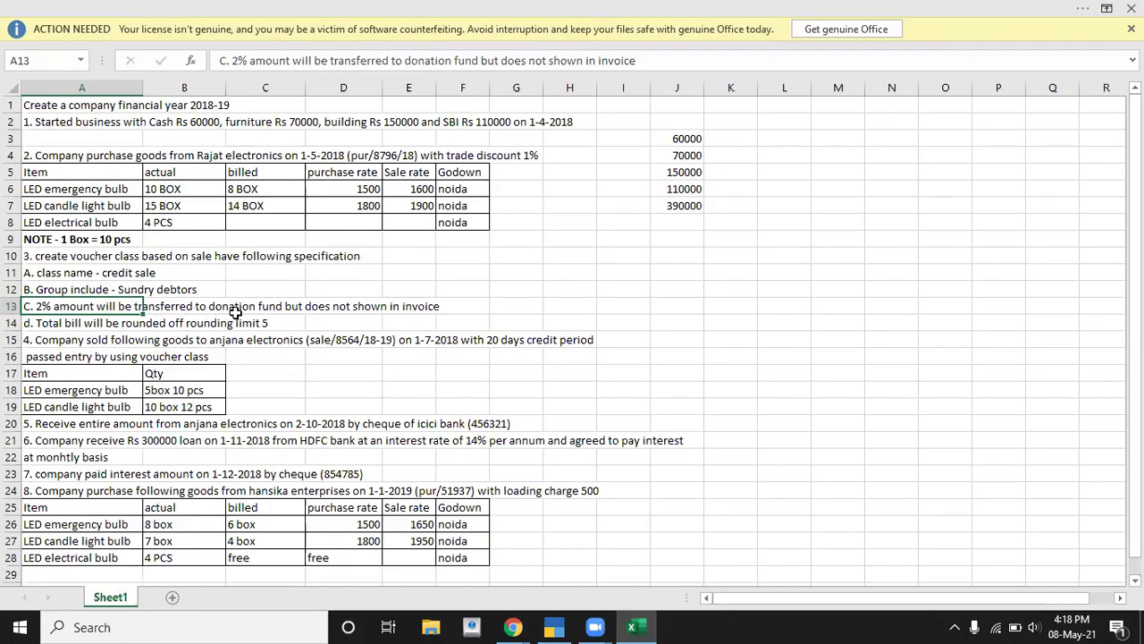
key(alt+Tab)
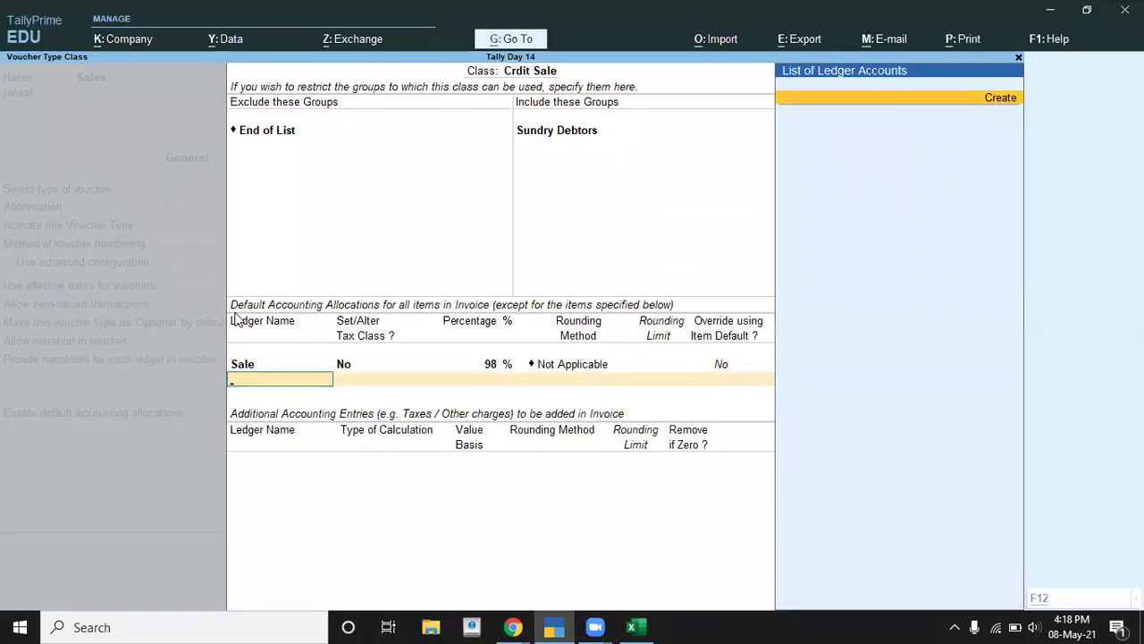
key(alt+c)
text(Donation Fund)
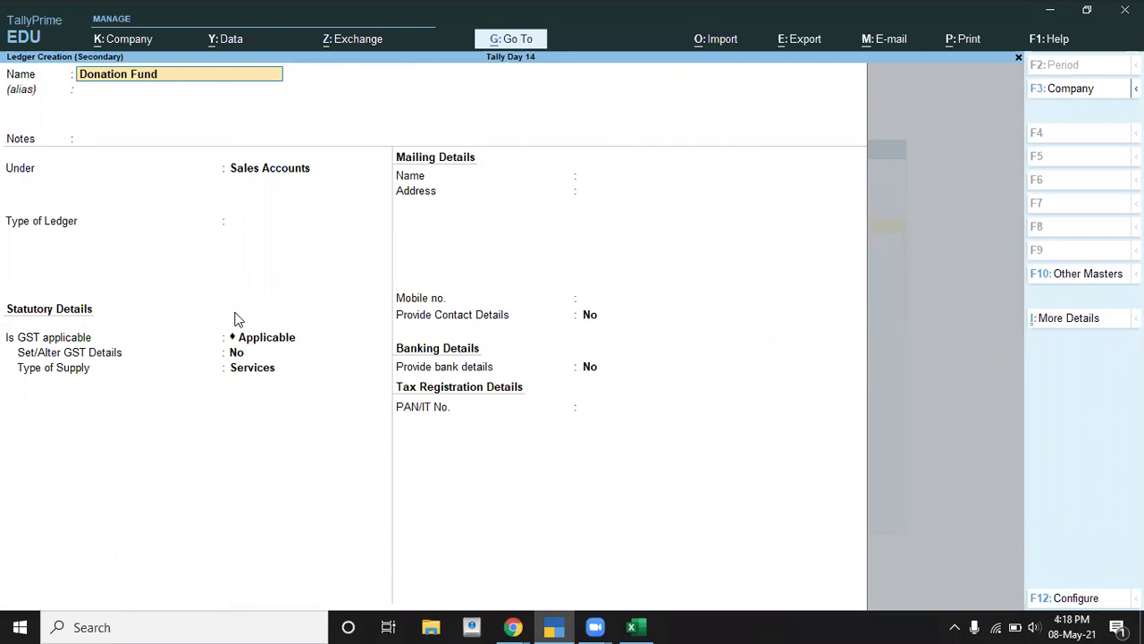
key(Return)
key(Return)
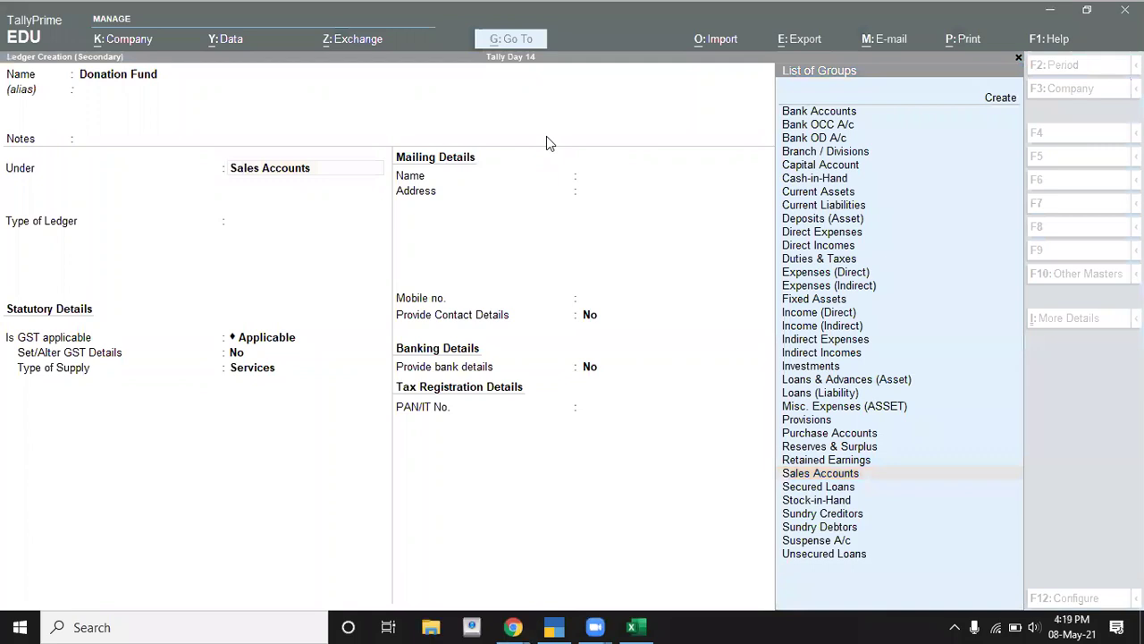
click(546, 139)
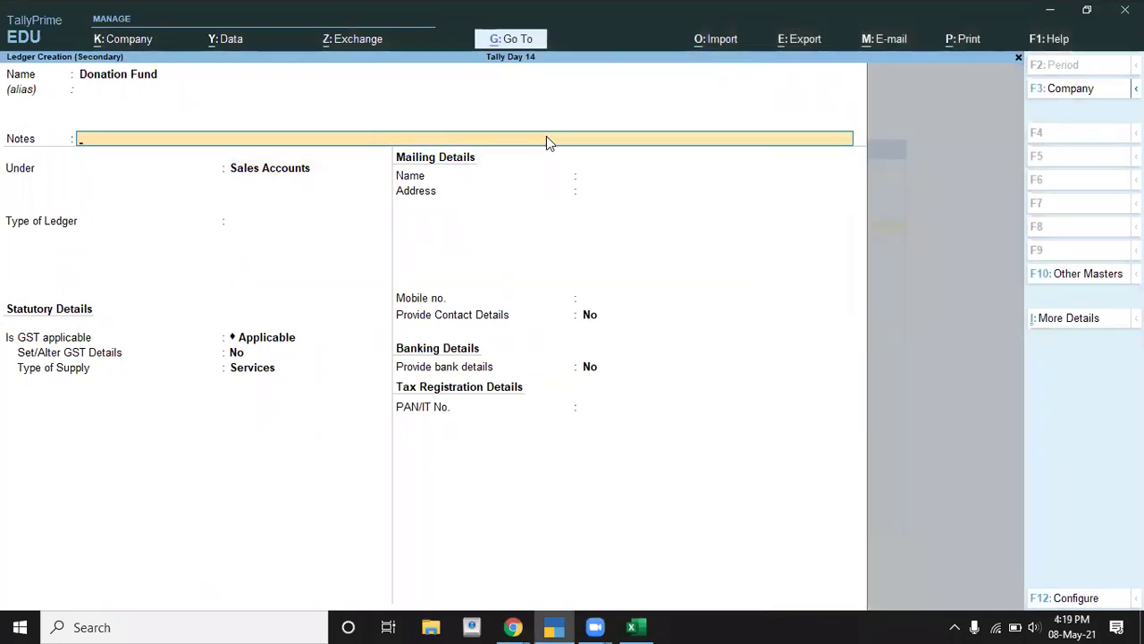
key(BackSpace)
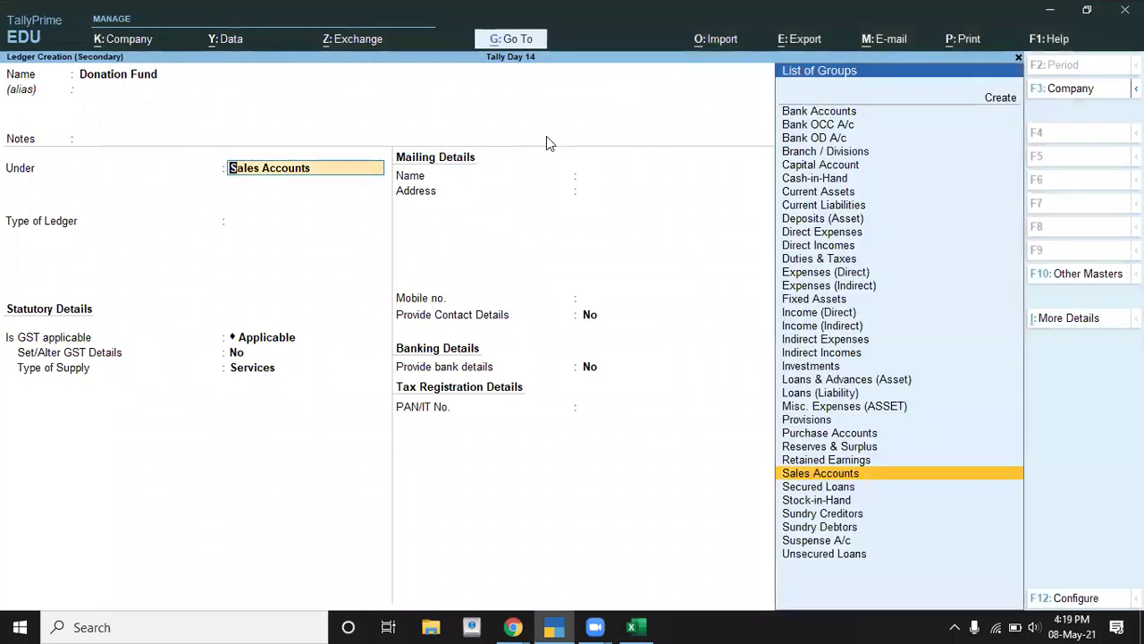
text(C)
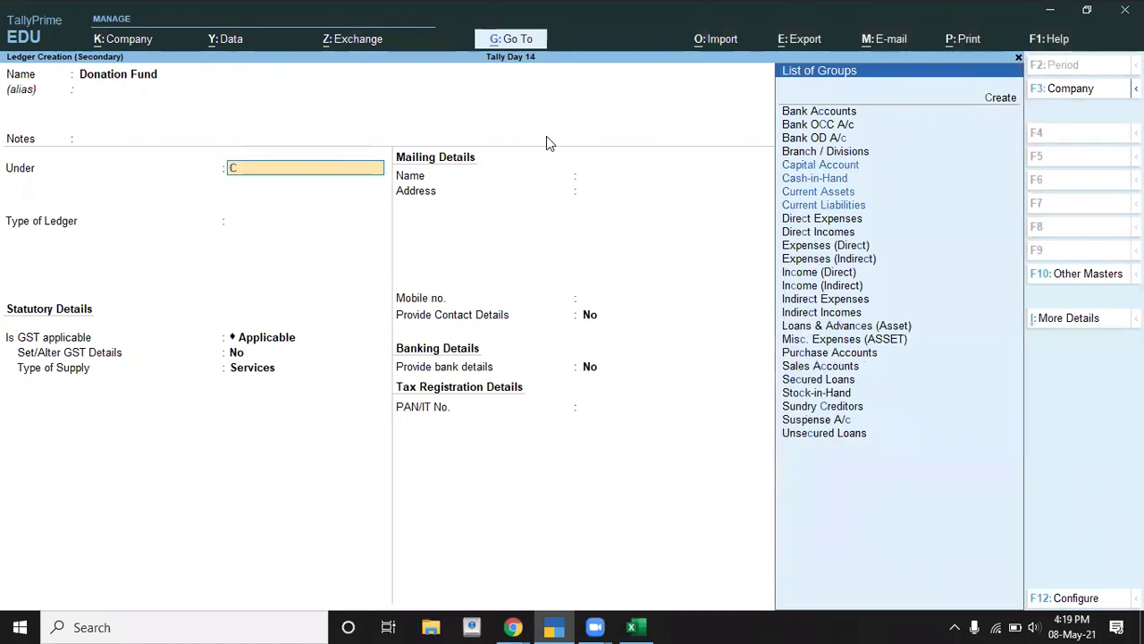
key(Down)
key(Down)
key(Down)
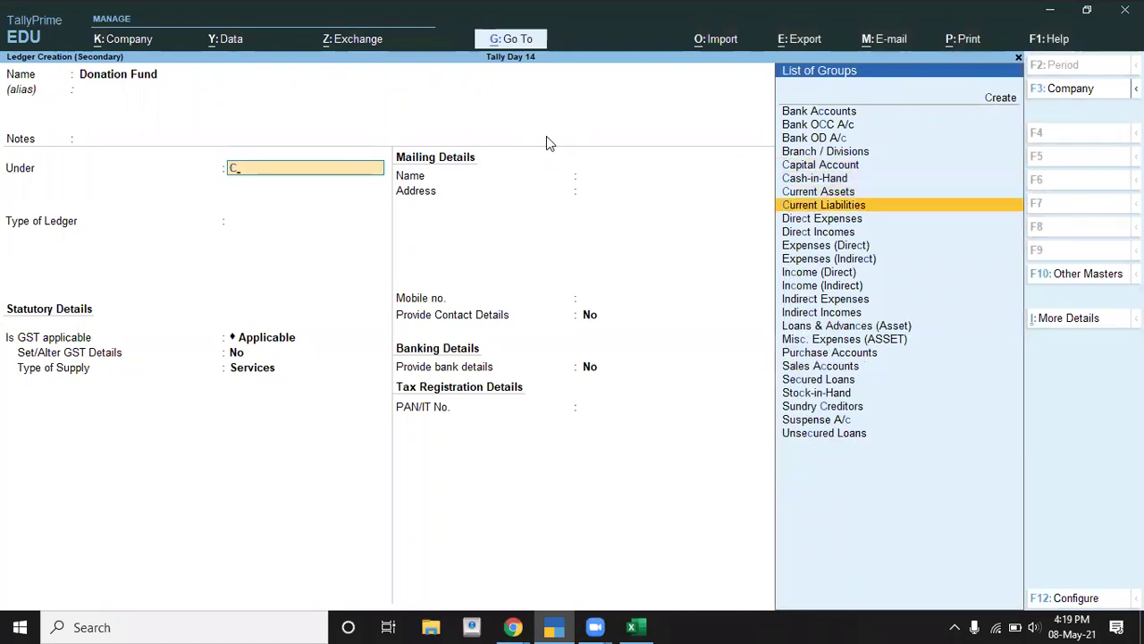
key(Return)
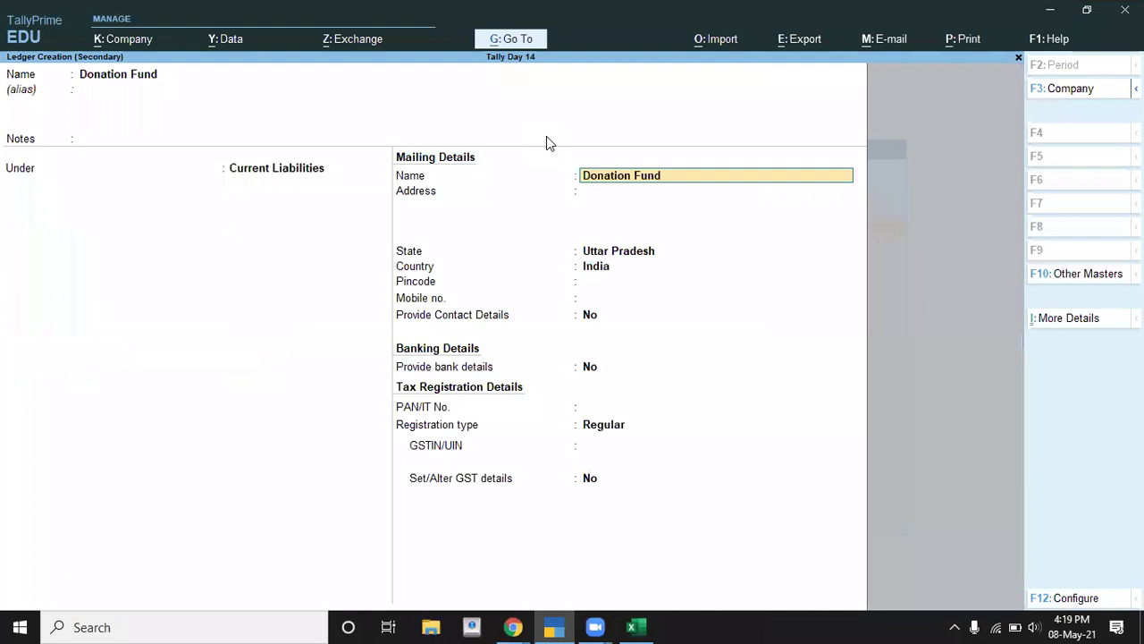
key(ctrl+a)
Confirm Donation Fund's 2% share and recheck the remaining class requirements
key(Return)
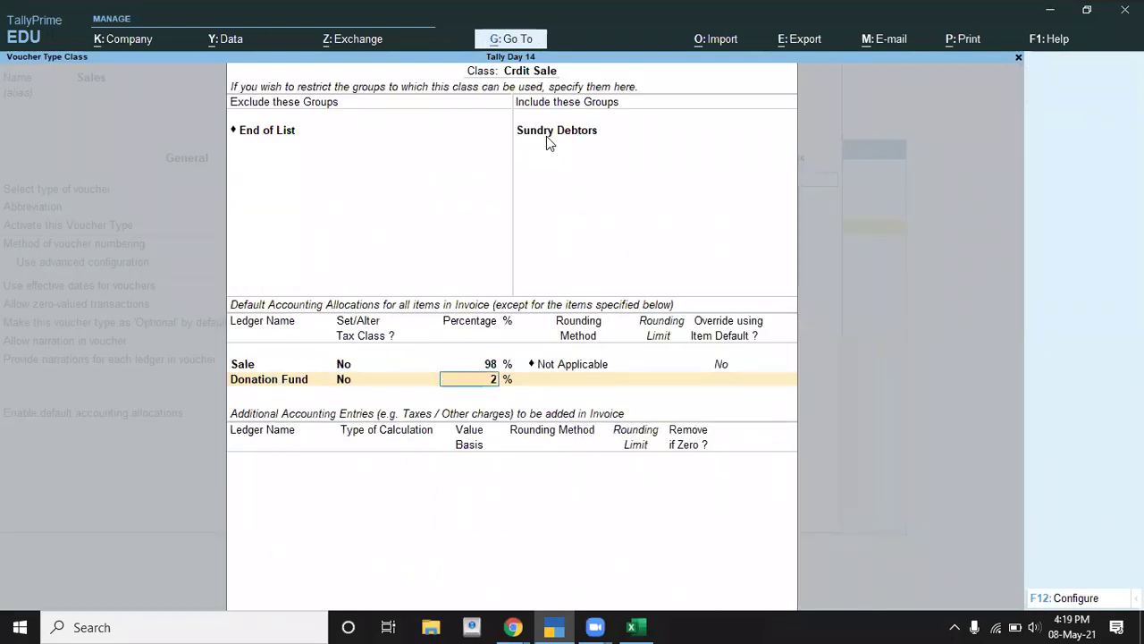
key(Return)
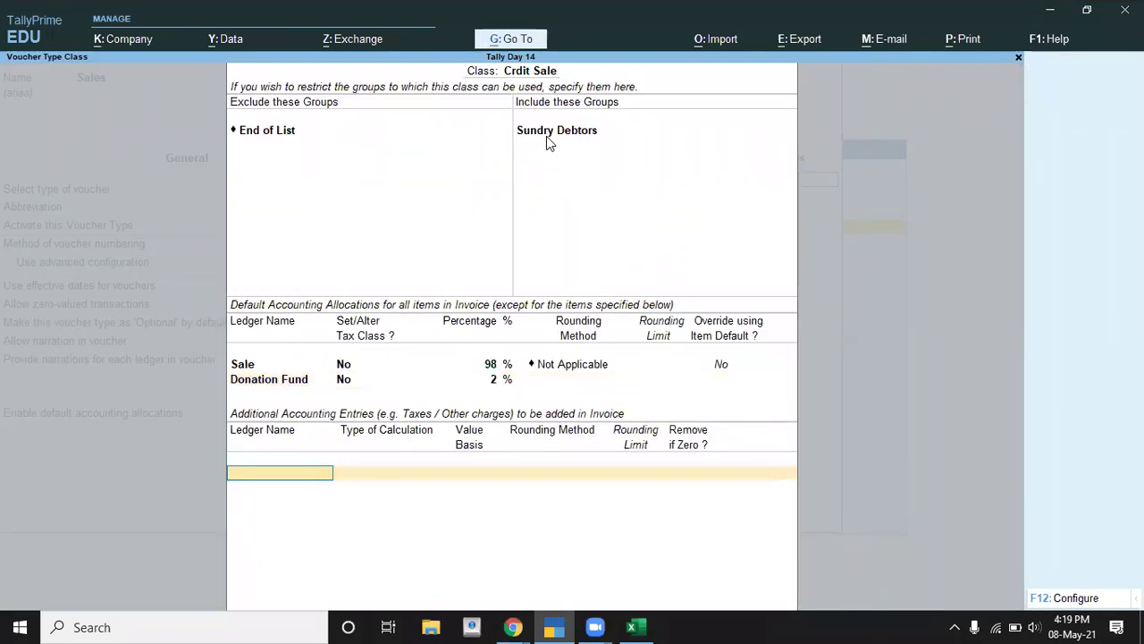
key(alt+Tab)
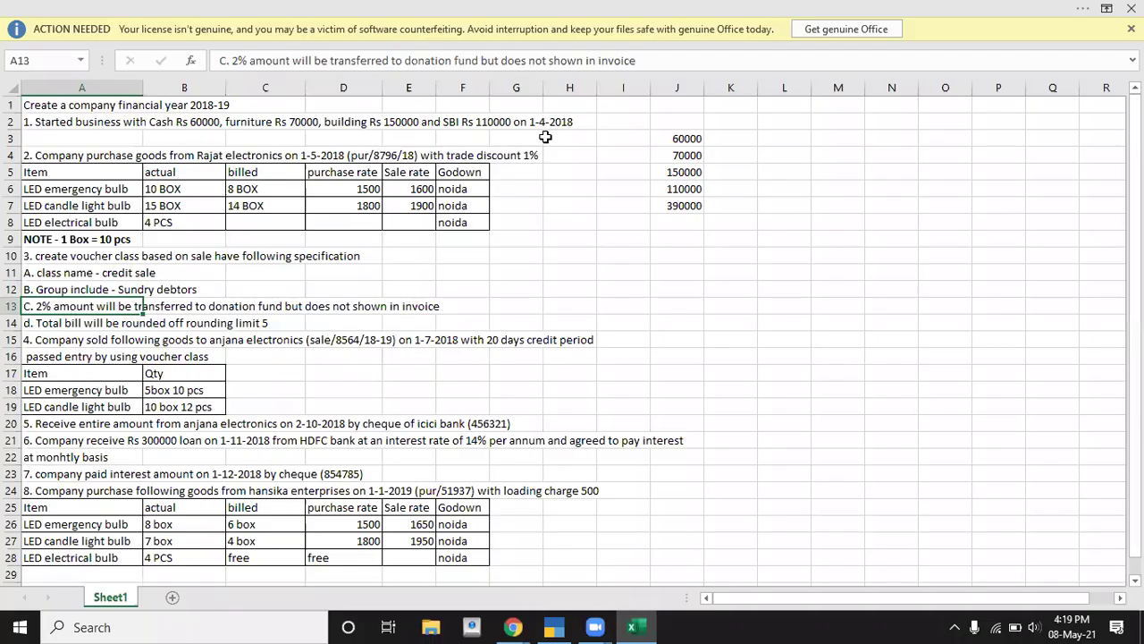
key(Up)
key(Up)
key(Up)
key(Down)
key(Down)
key(Down)
key(Down)
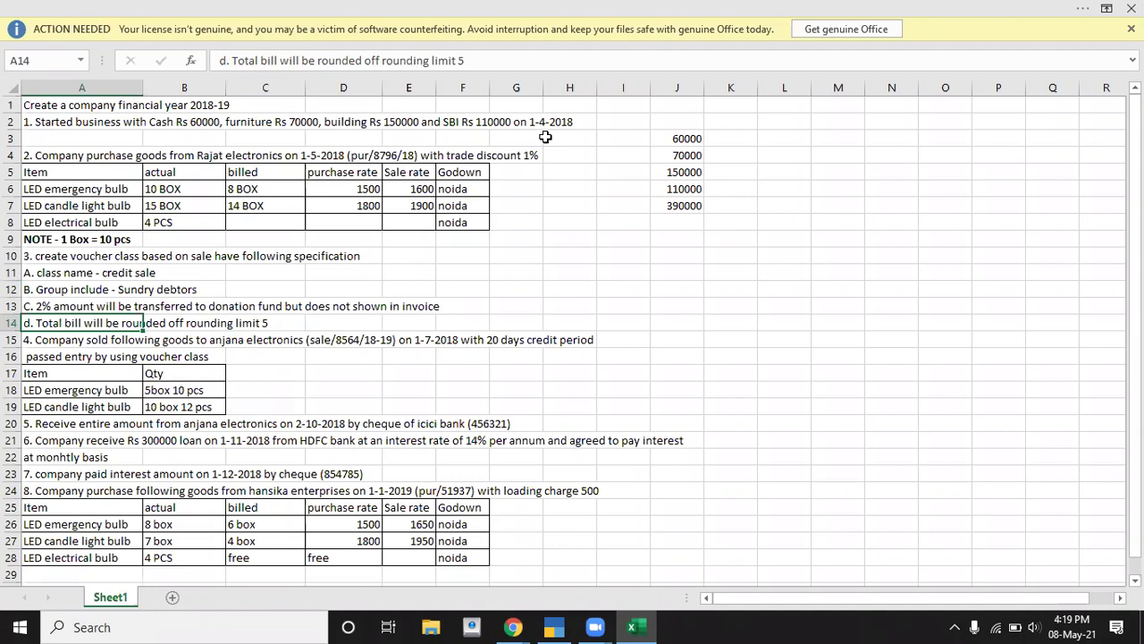
key(alt+Tab)
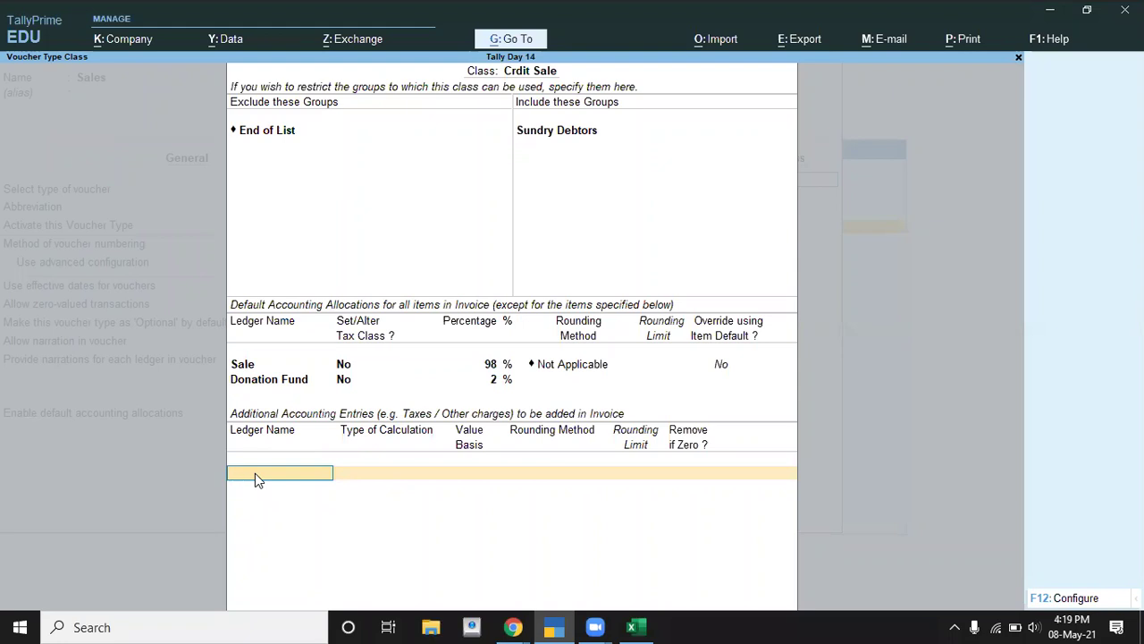
Create a Round Off ledger under Indirect Expenses and save it
key(alt+c)
text(Round Off)
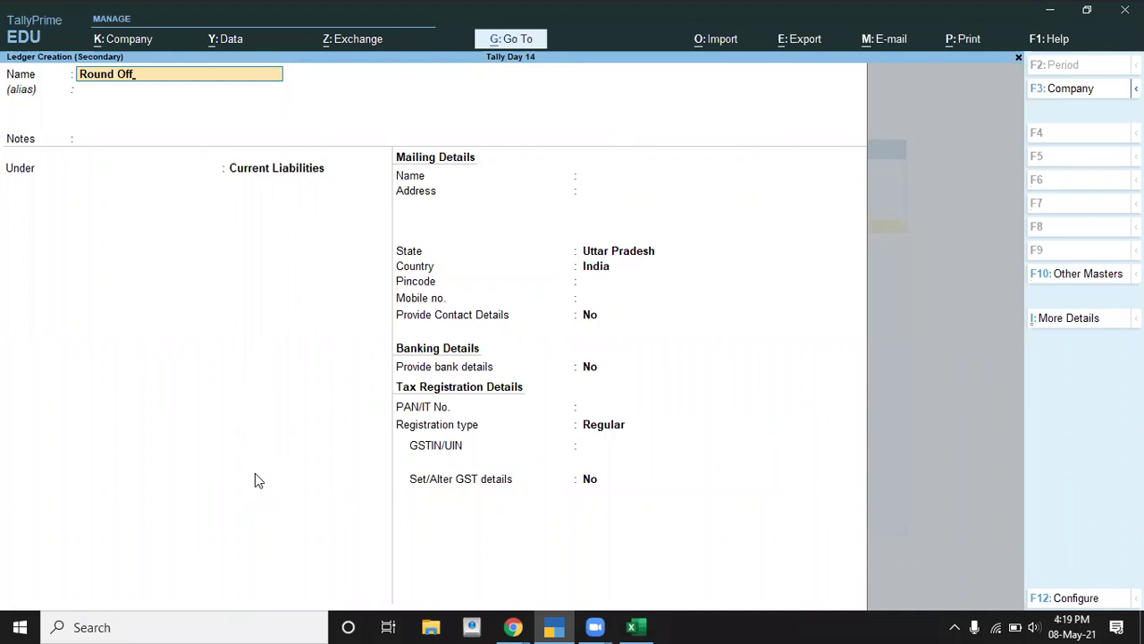
key(Return)
key(Return)
key(Return)
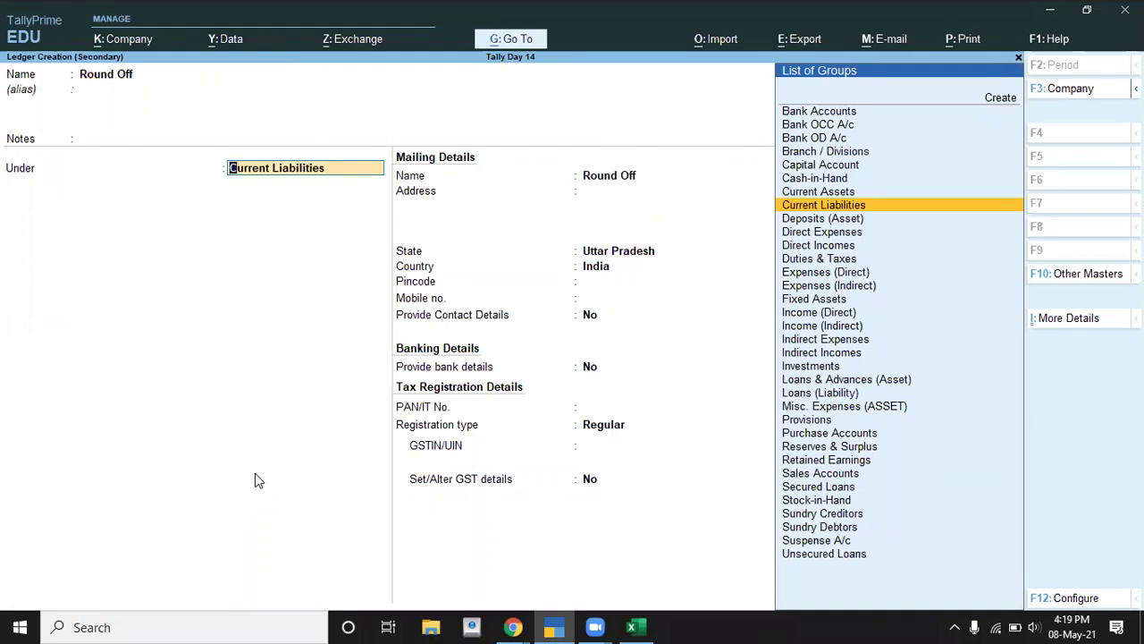
text(i)
key(Down)
key(Down)
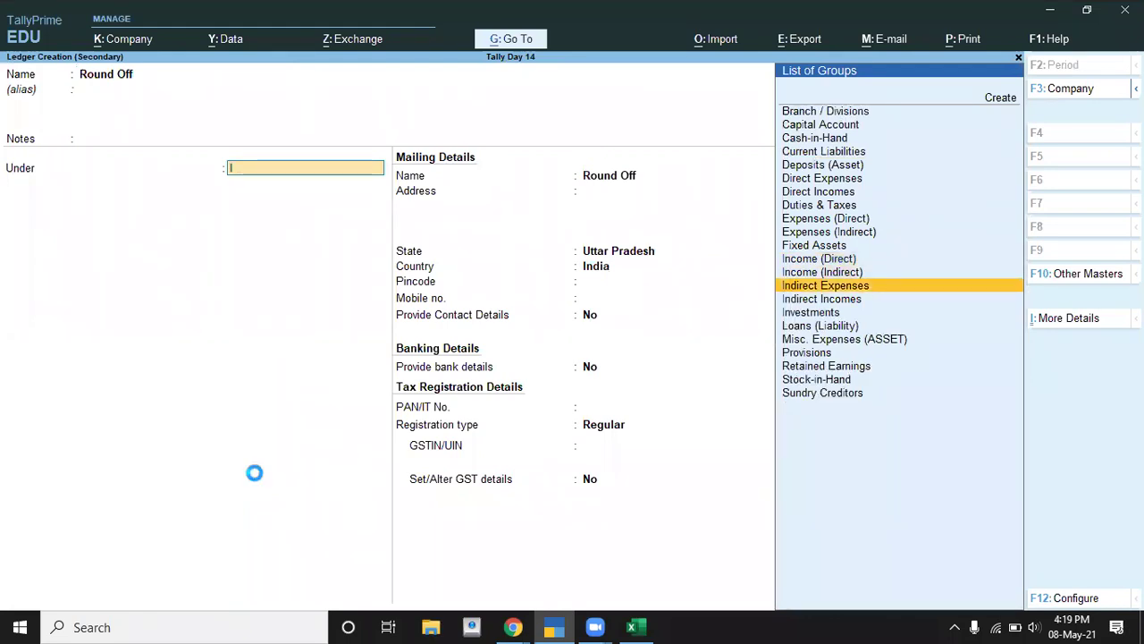
key(Return)
key(Return)
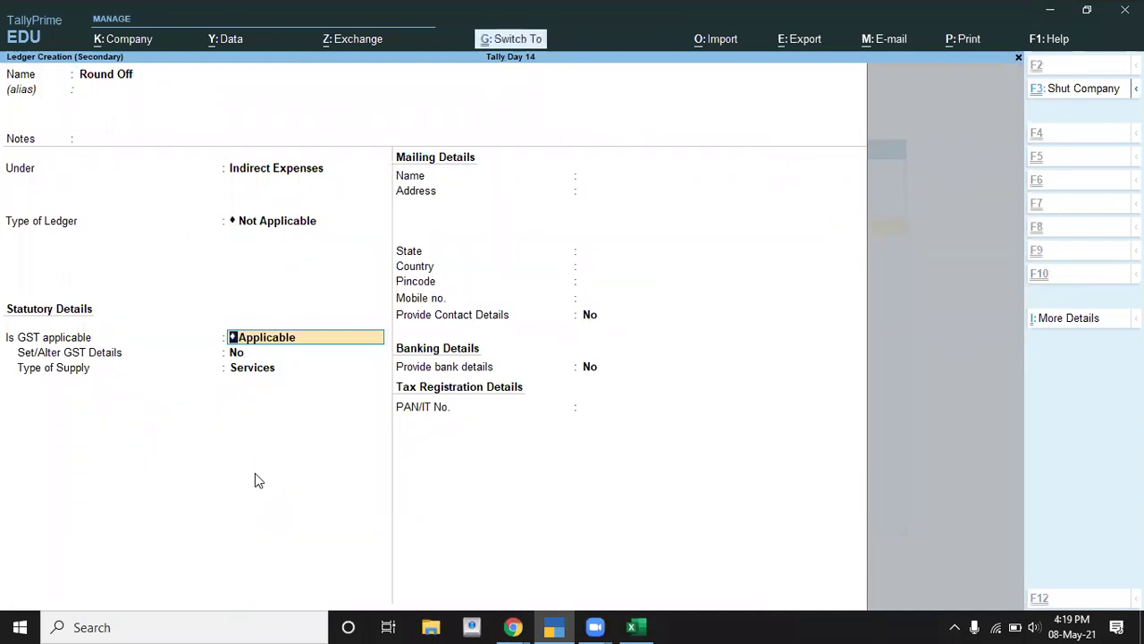
key(ctrl+a)
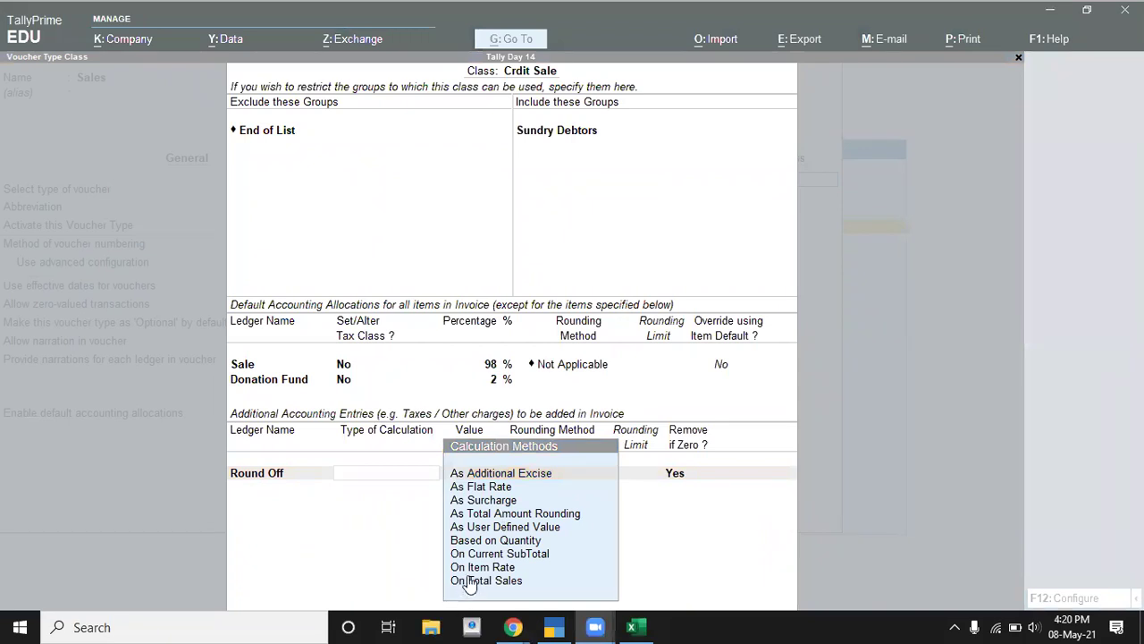
Set Round Off to As Total Amount Rounding, Normal Rounding, limit 5, Remove if Zero Yes
click(483, 519)
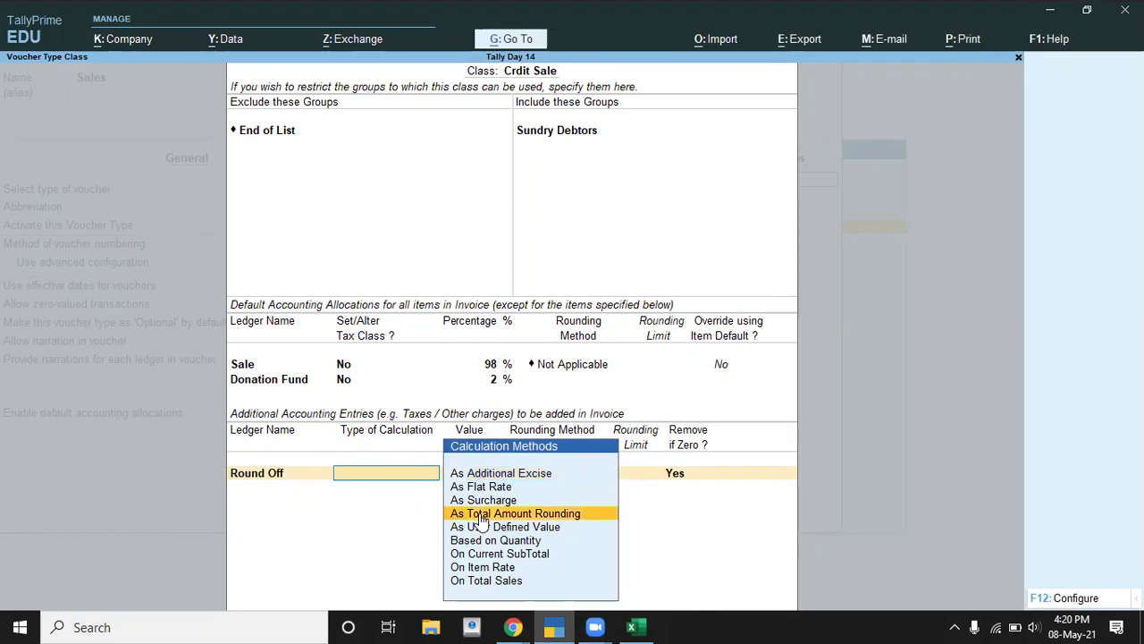
click(528, 517)
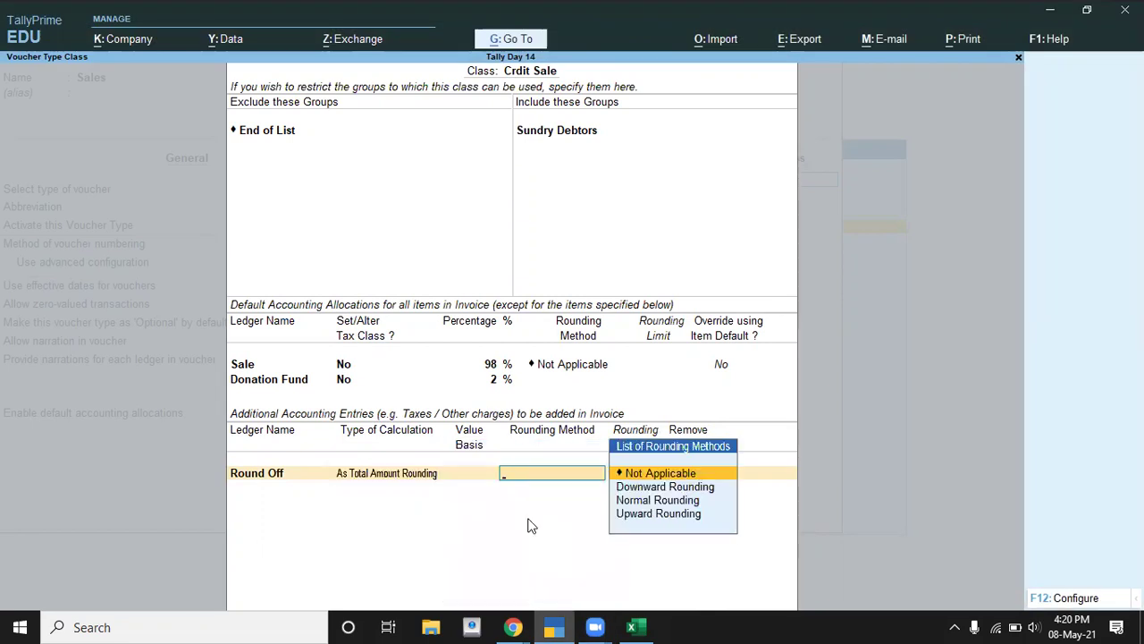
key(Down)
key(Down)
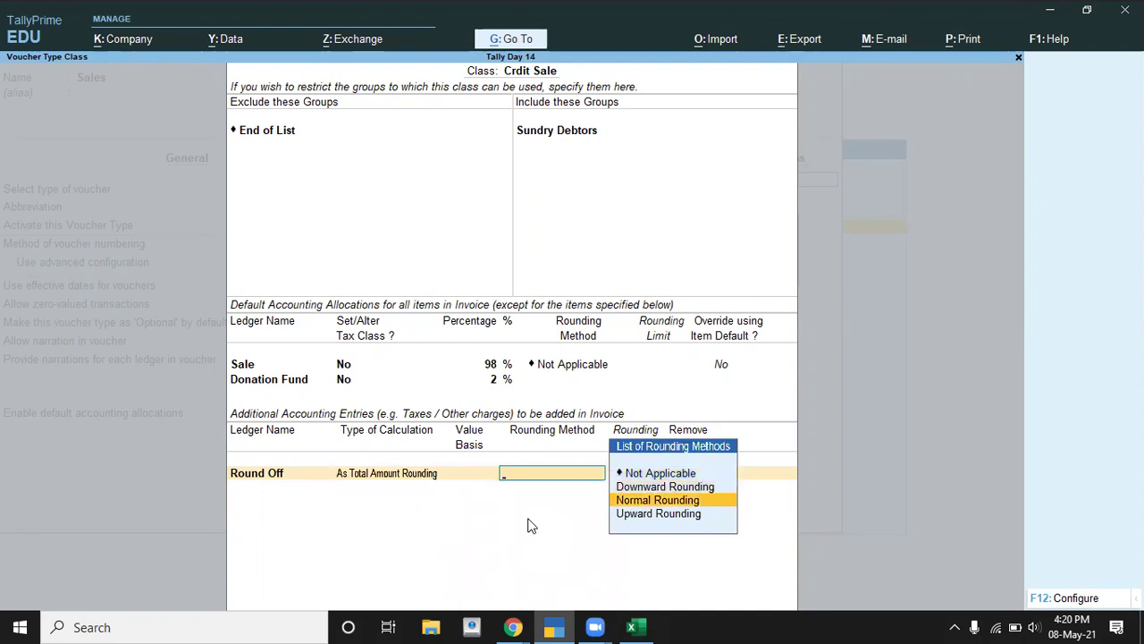
key(Return)
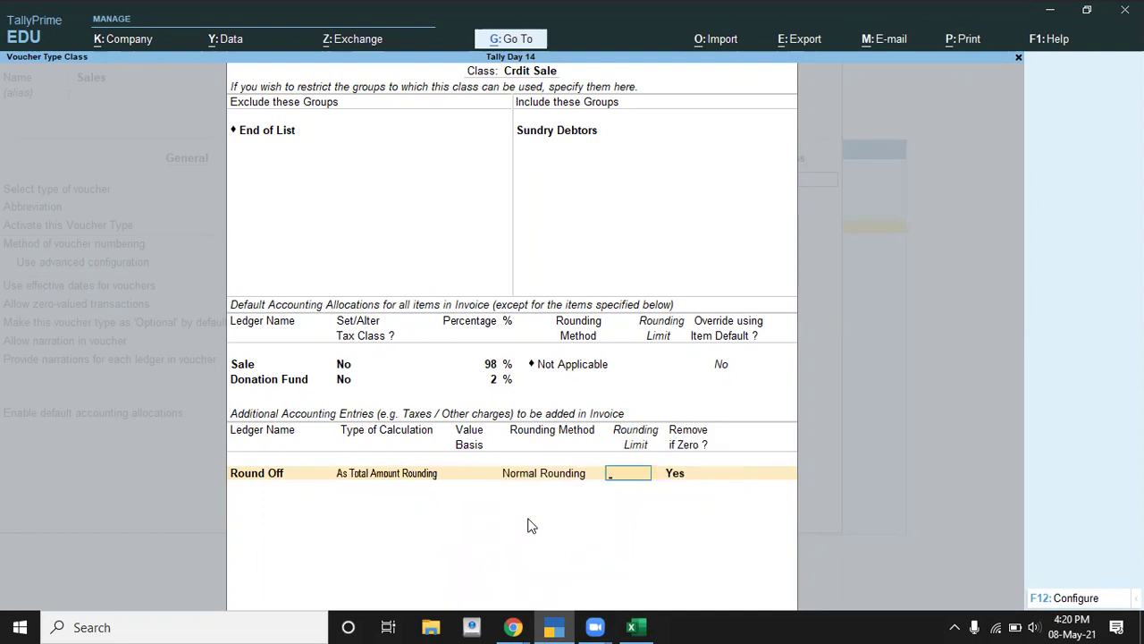
text(5)
key(Return)
key(Return)
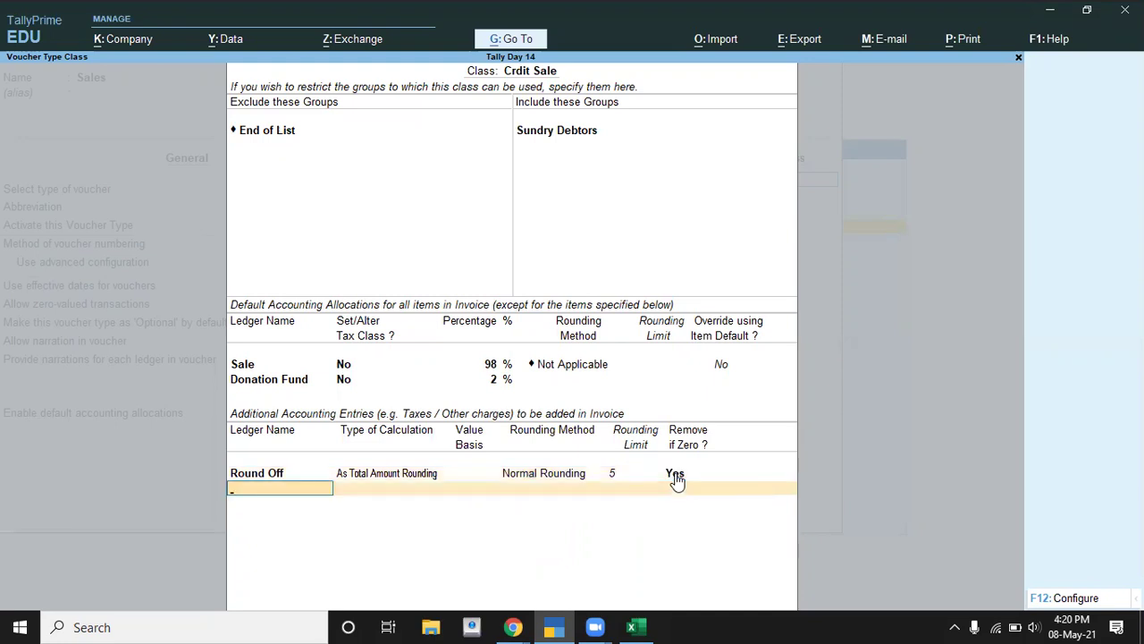
key(Return)
key(Return)
key(Return)
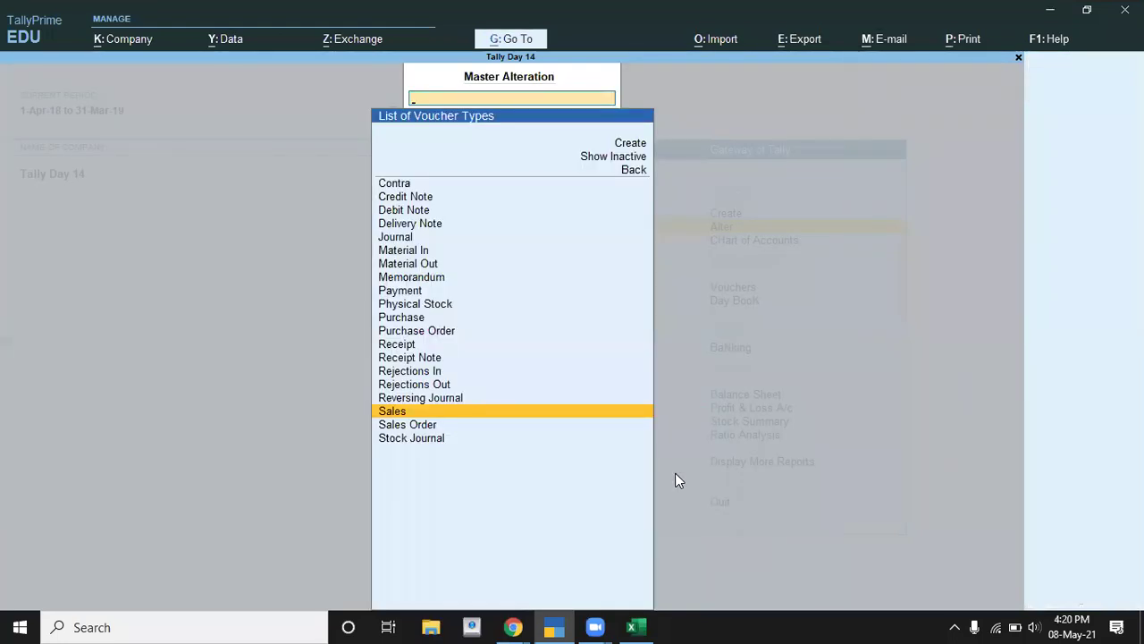
Leave the voucher type alteration and read the next credit sale task's Item/Qty table
key(Escape)
key(Up)
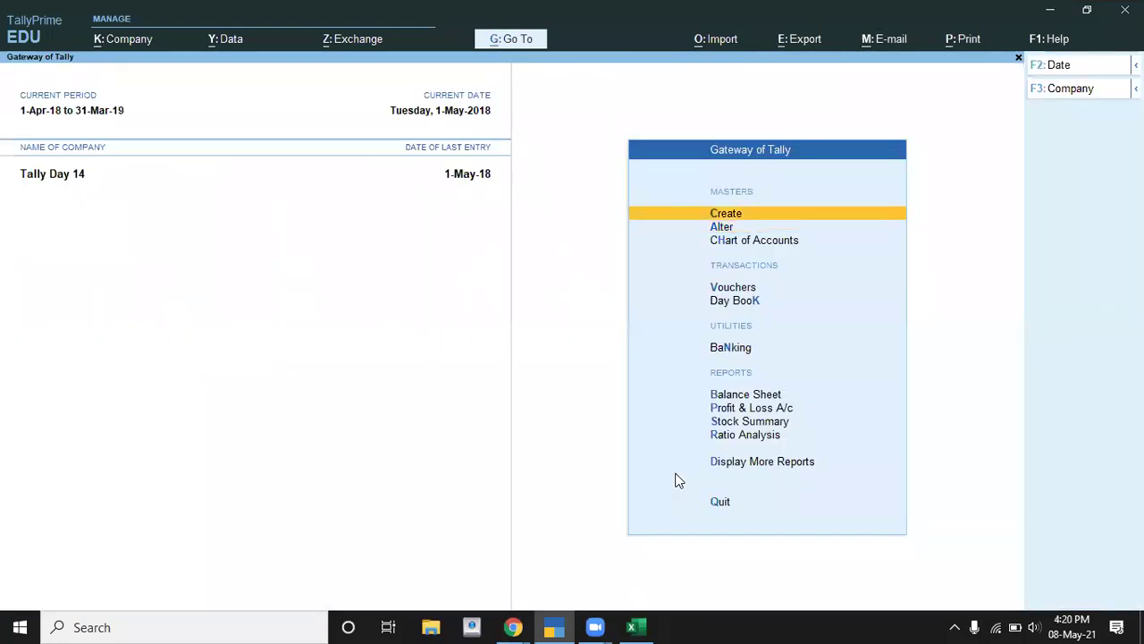
key(alt+Tab)
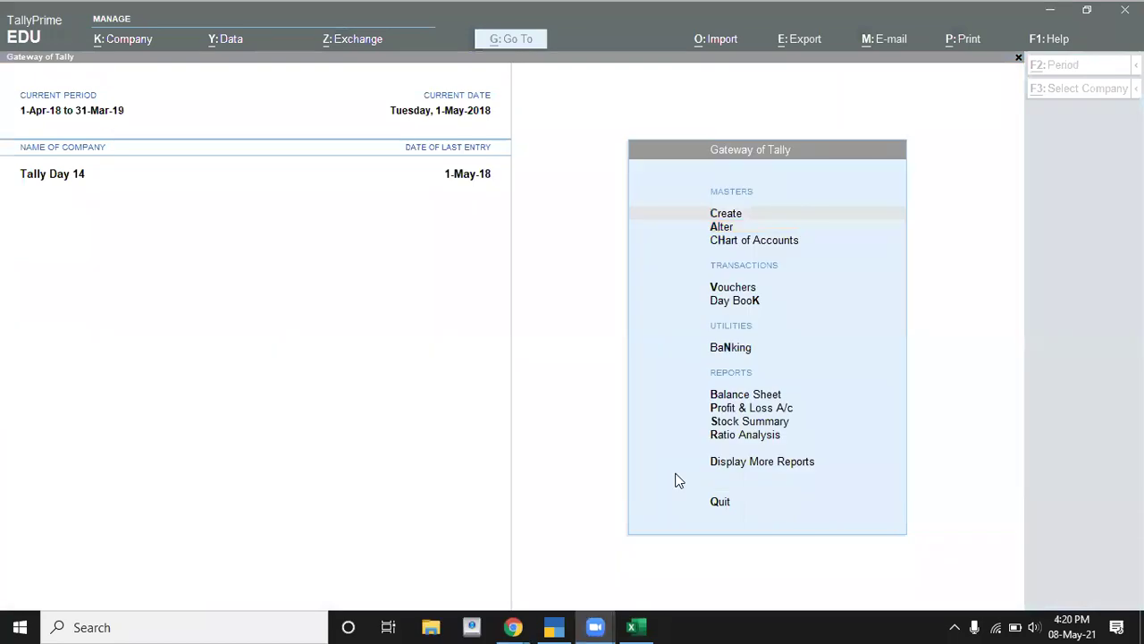
key(alt+Tab)
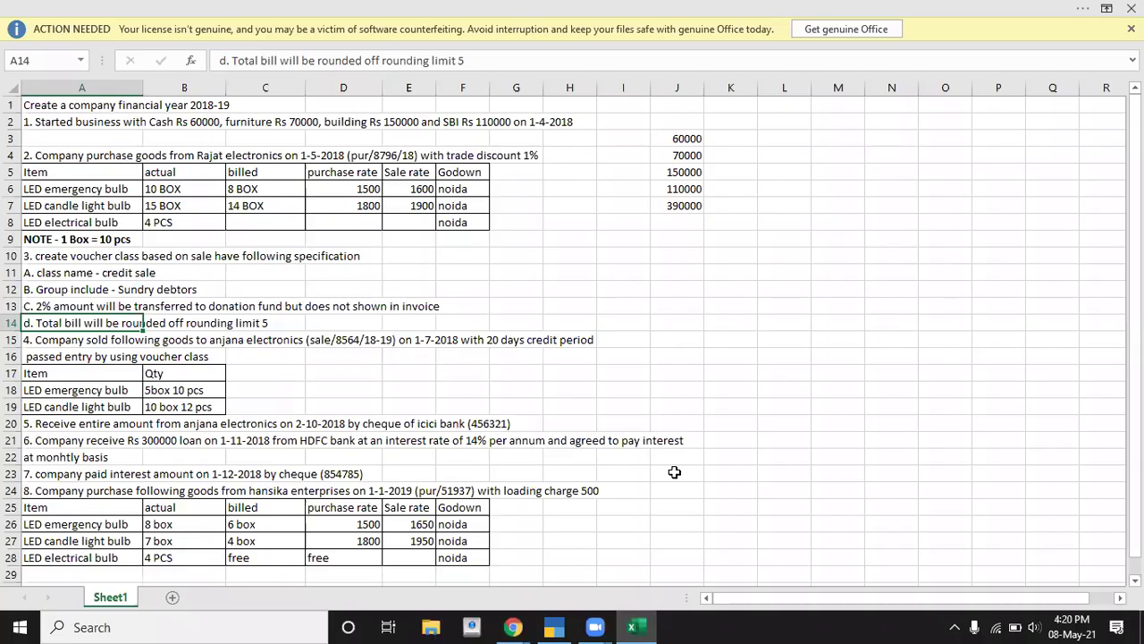
key(Down)
key(Down)
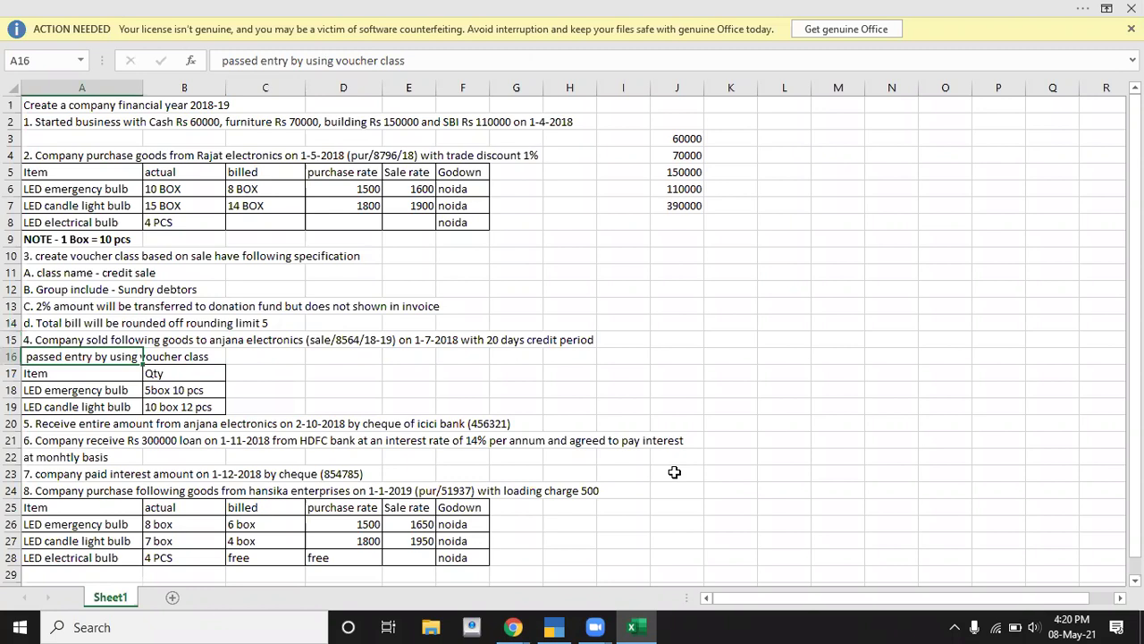
key(Down)
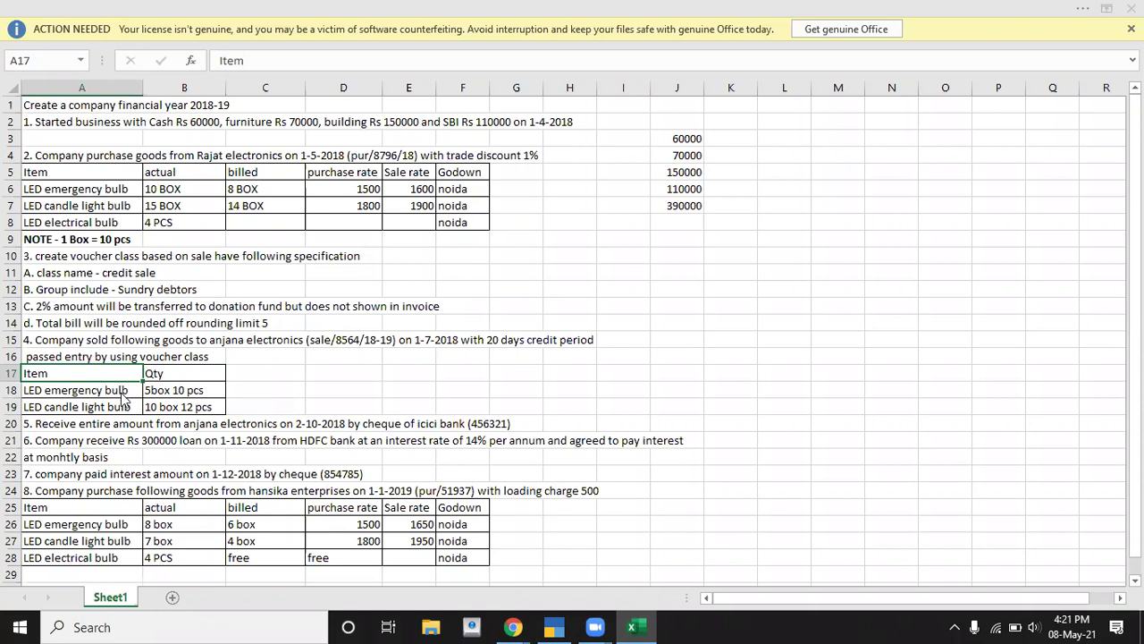
Open Sales voucher No. 1 in Tally using the Crdit Sale voucher class
key(alt+Tab)
key(alt+Tab)
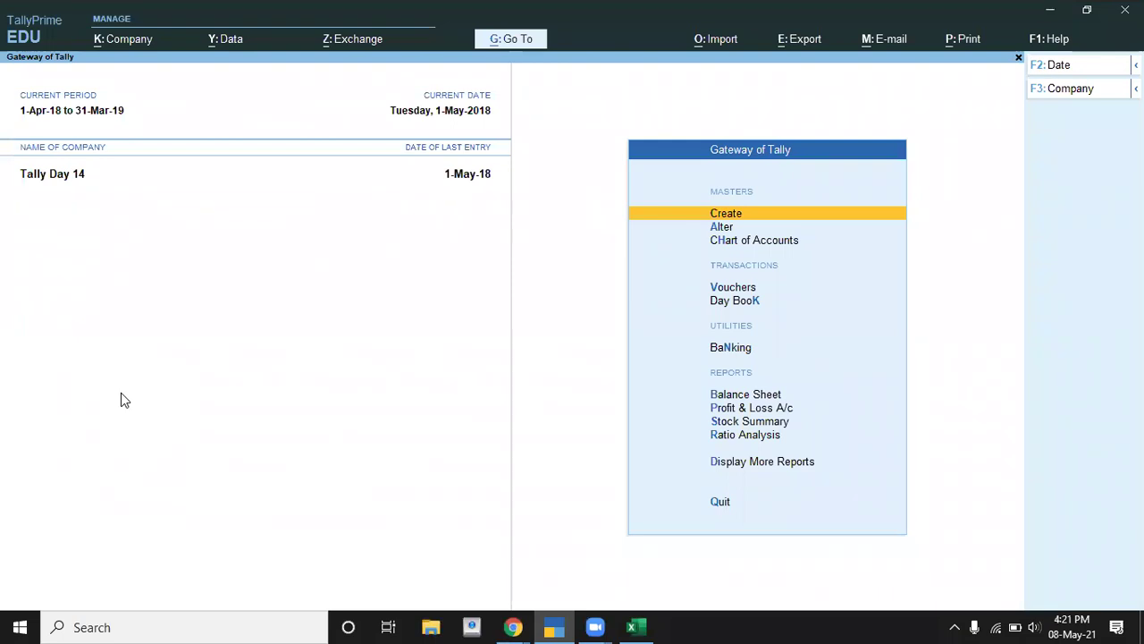
key(Down)
key(Down)
key(Down)
key(Down)
key(Up)
key(Return)
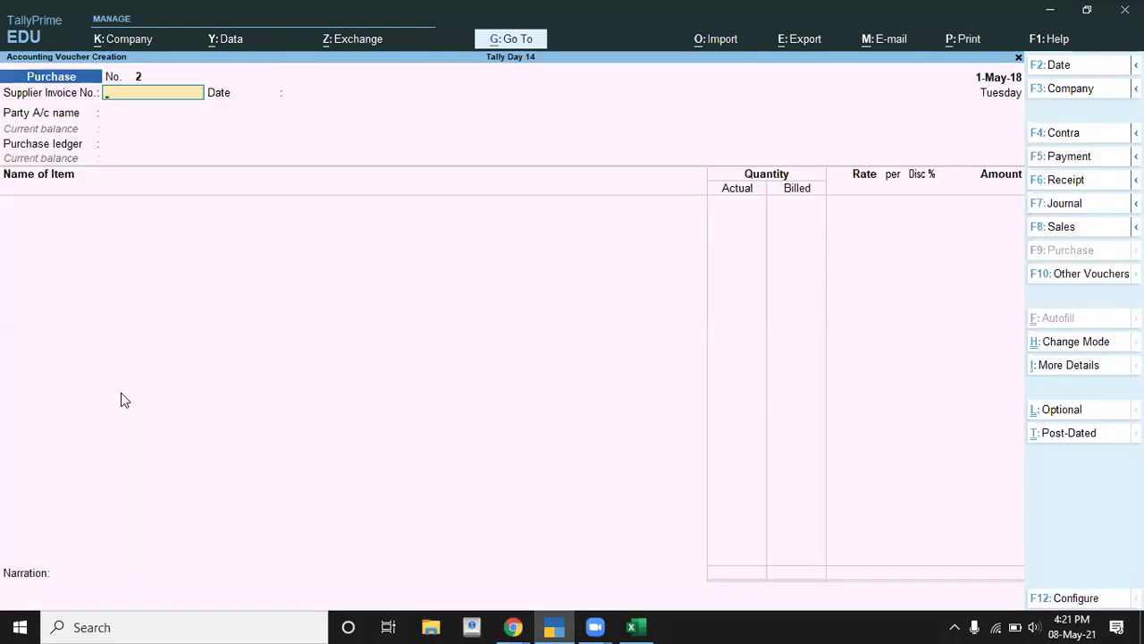
key(F8)
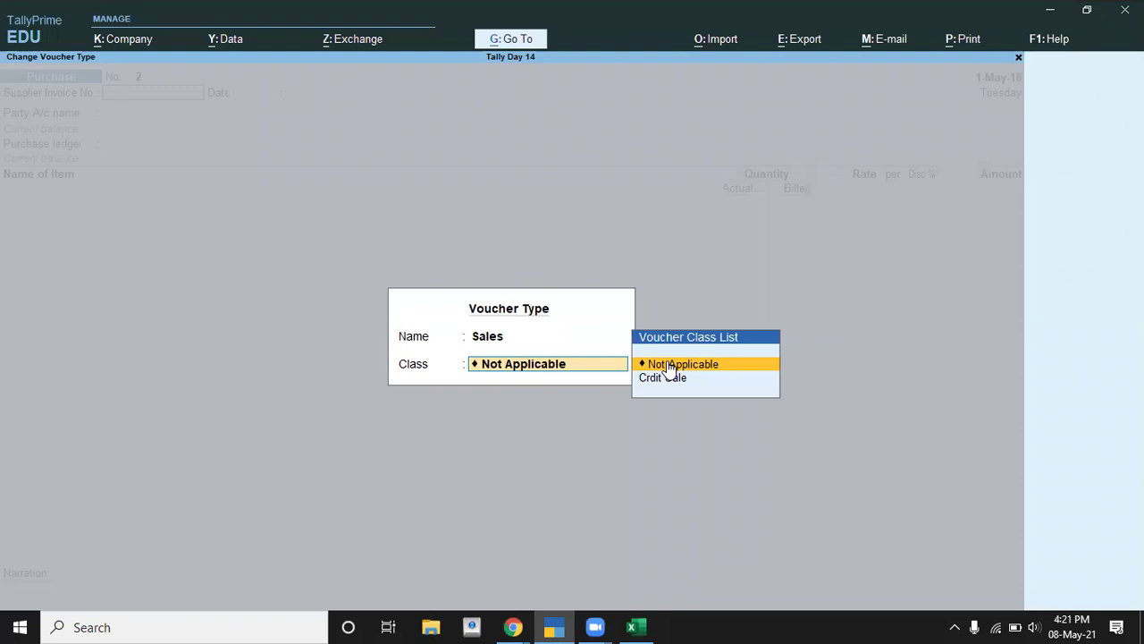
key(Down)
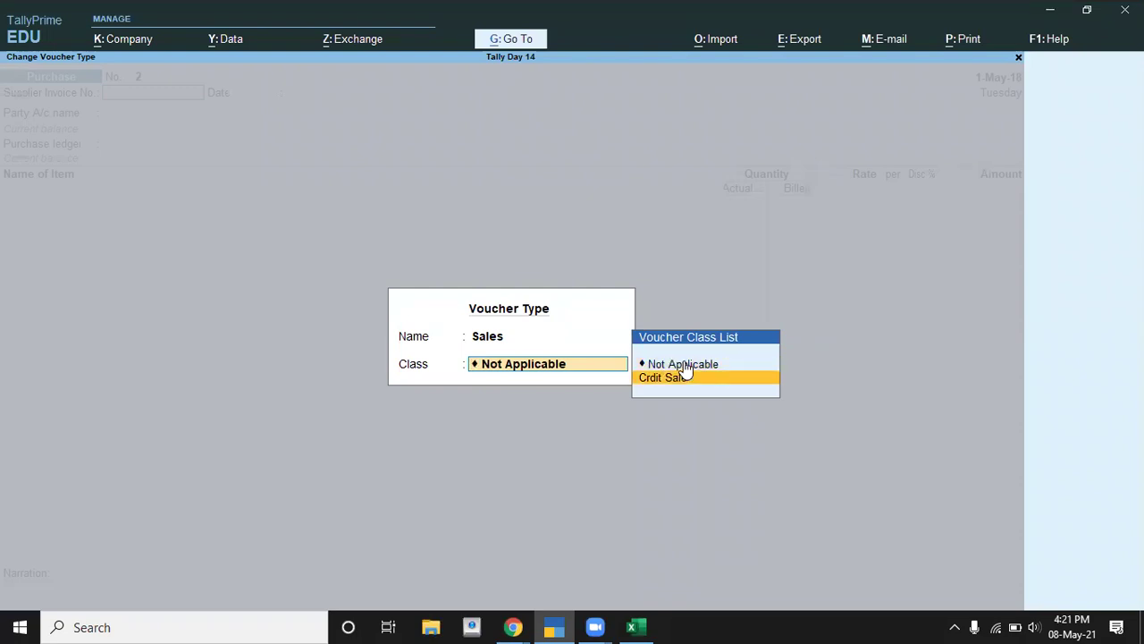
key(Return)
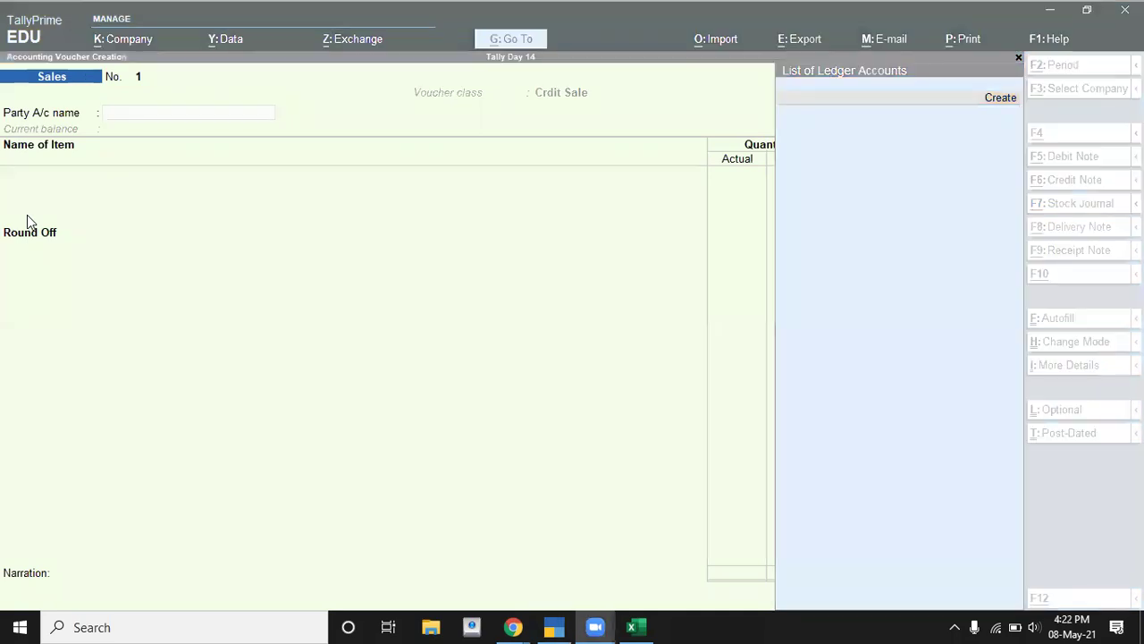
Date the sales voucher 1-Jul-18
key(alt+Tab)
key(alt+Tab)
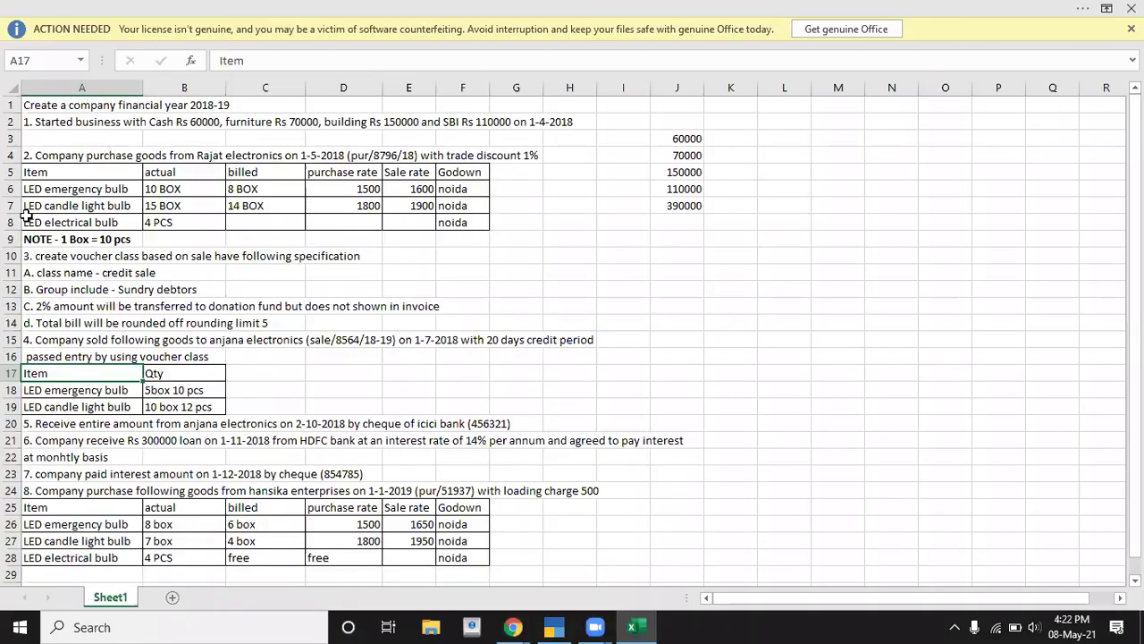
key(alt+Tab)
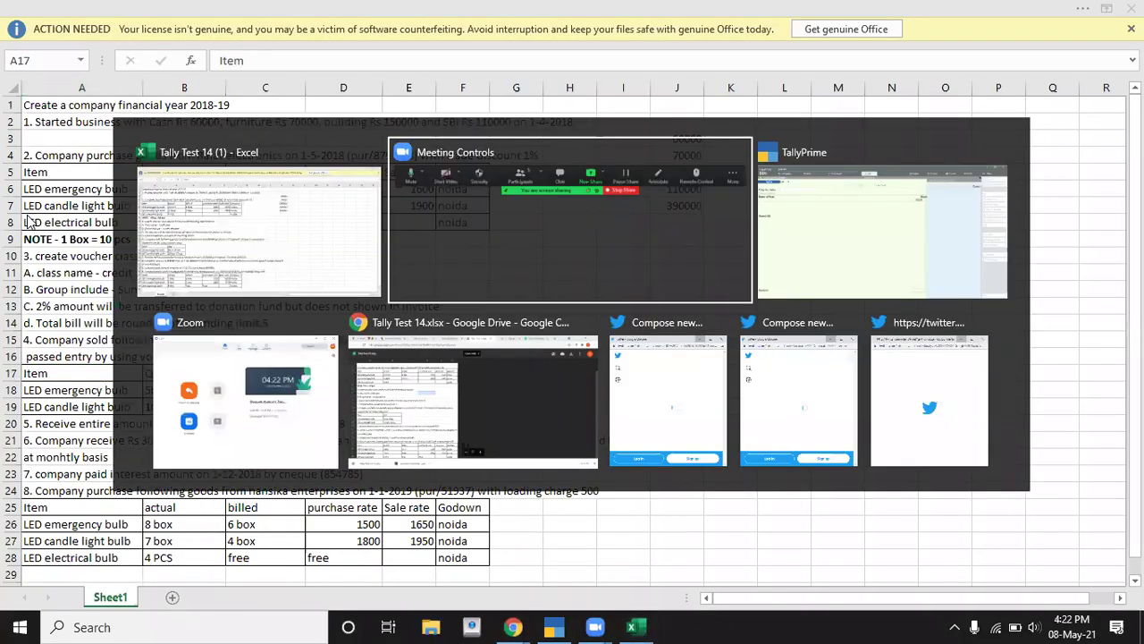
key(alt+Tab)
key(F2)
text(1-7)
key(Return)
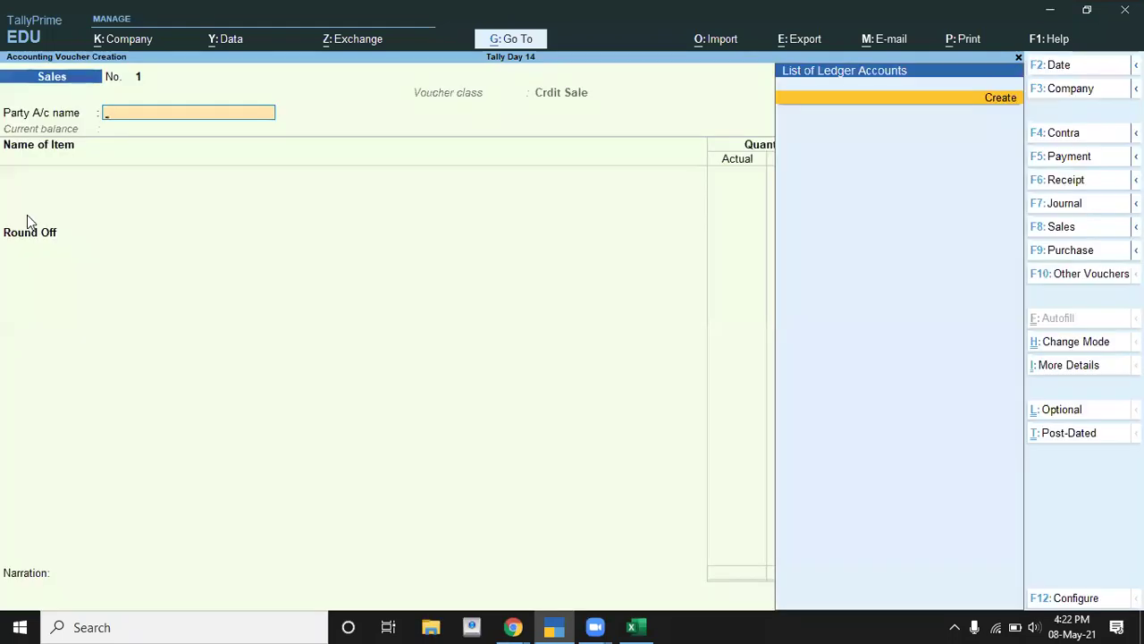
Create party ledger Anjana Electronics under Sundry Debtors with bill-by-bill balances on
key(alt+Tab)
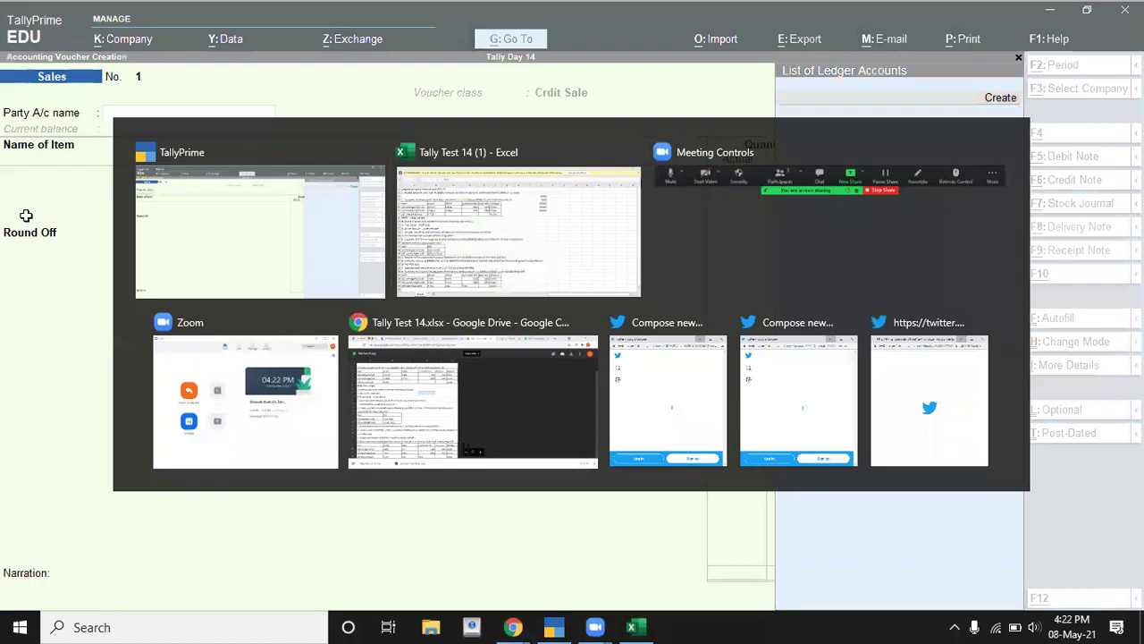
key(Up)
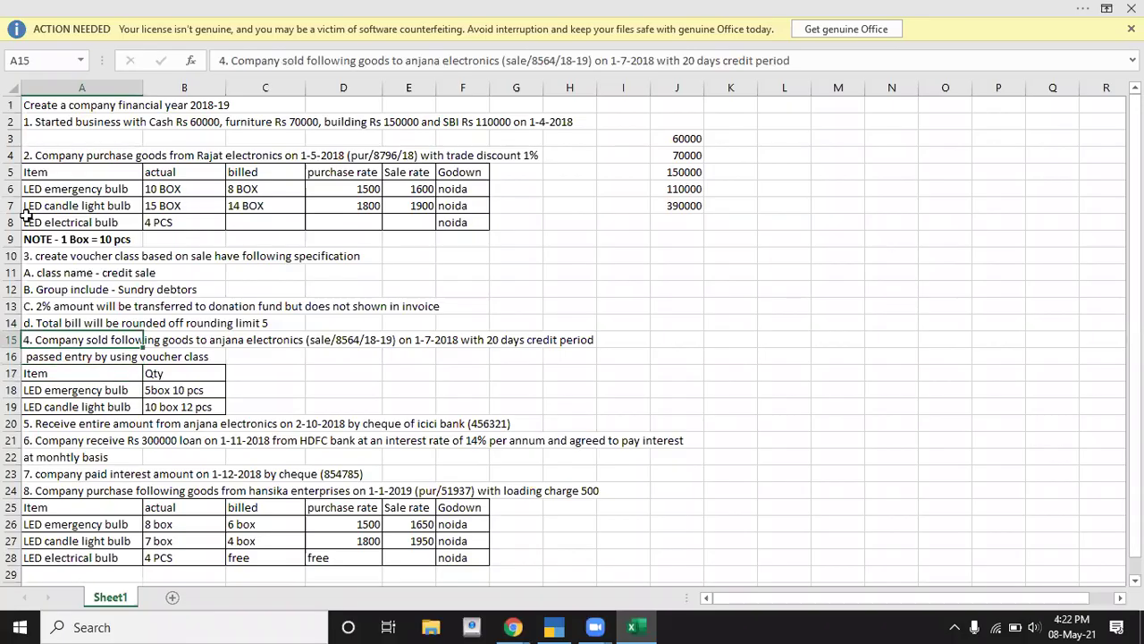
key(alt+Tab)
key(alt+c)
text(Aj)
key(BackSpace)
text(ana Electronics)
key(Return)
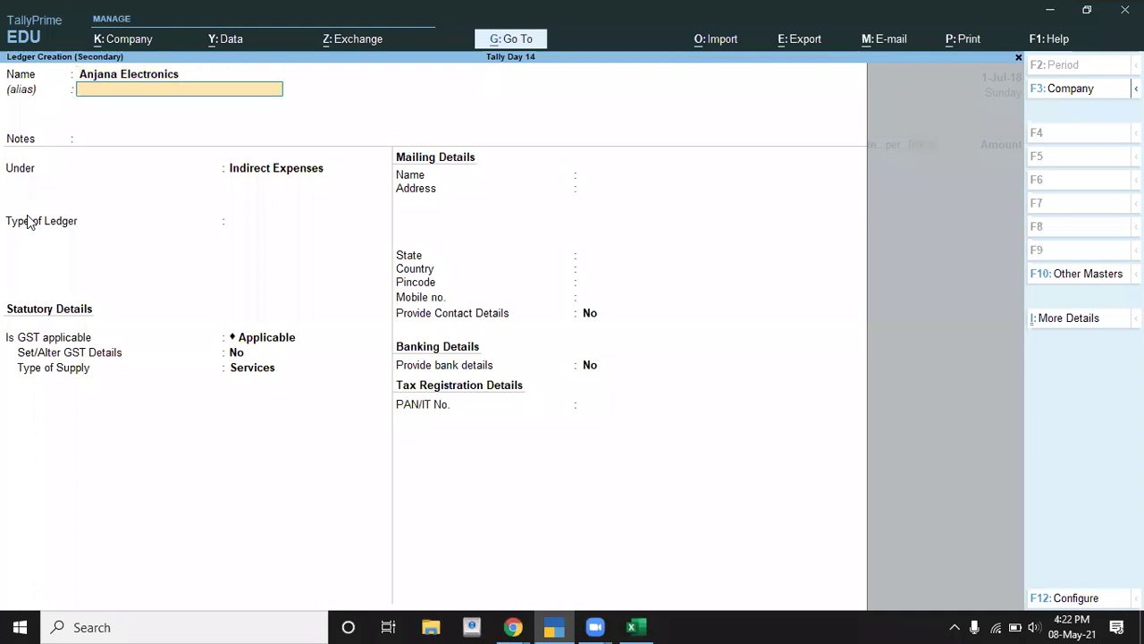
key(Return)
key(Return)
text(S)
key(Down)
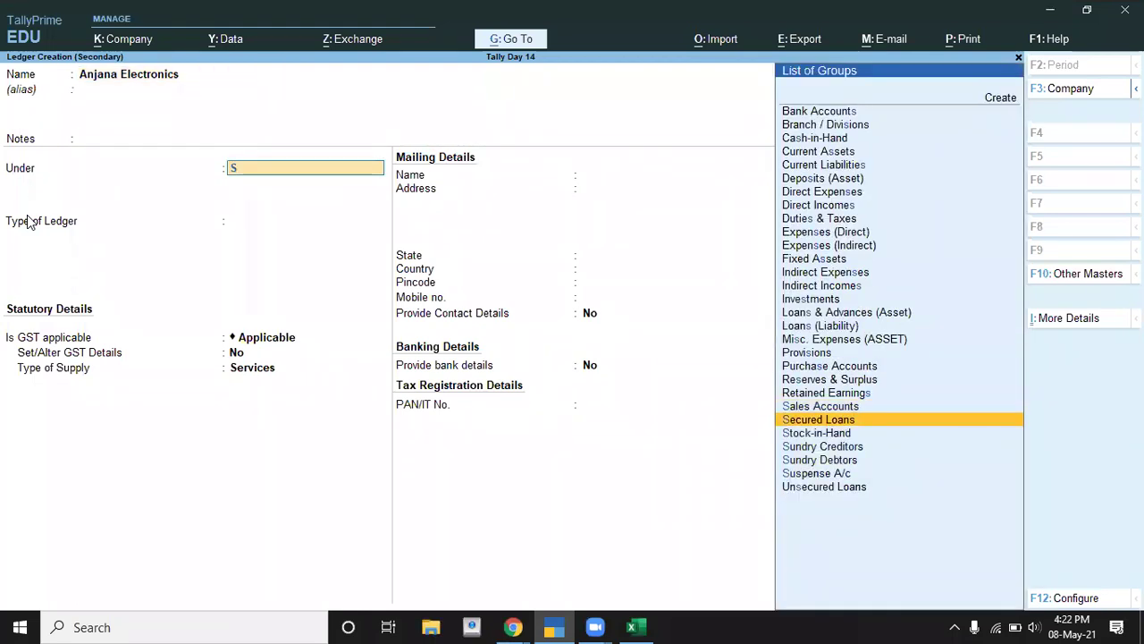
key(Down)
key(Down)
key(Down)
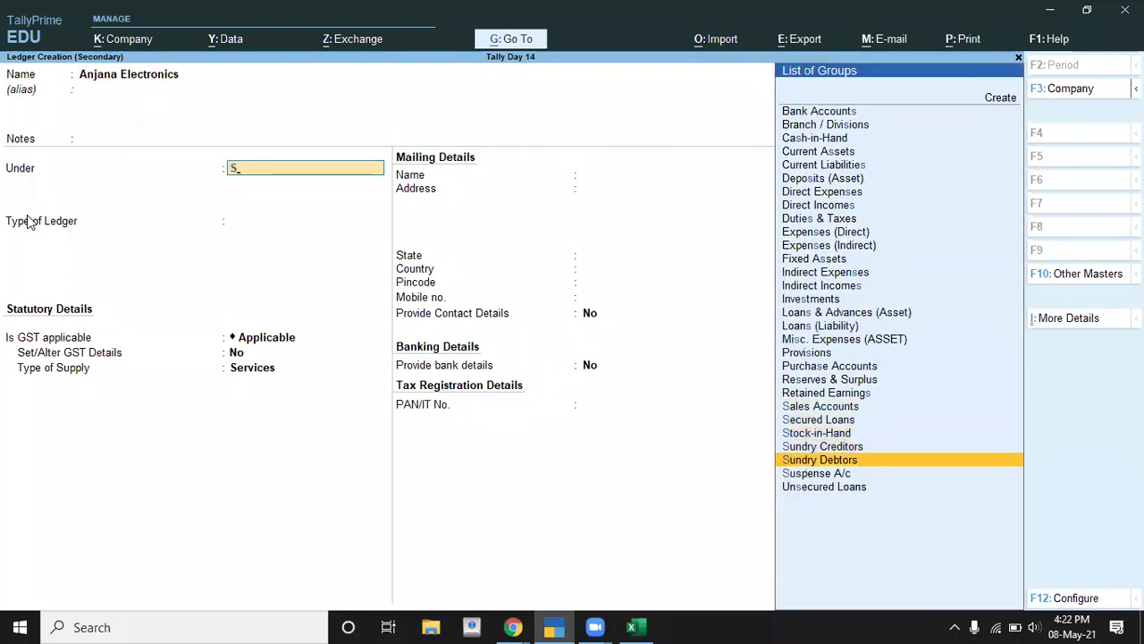
key(Return)
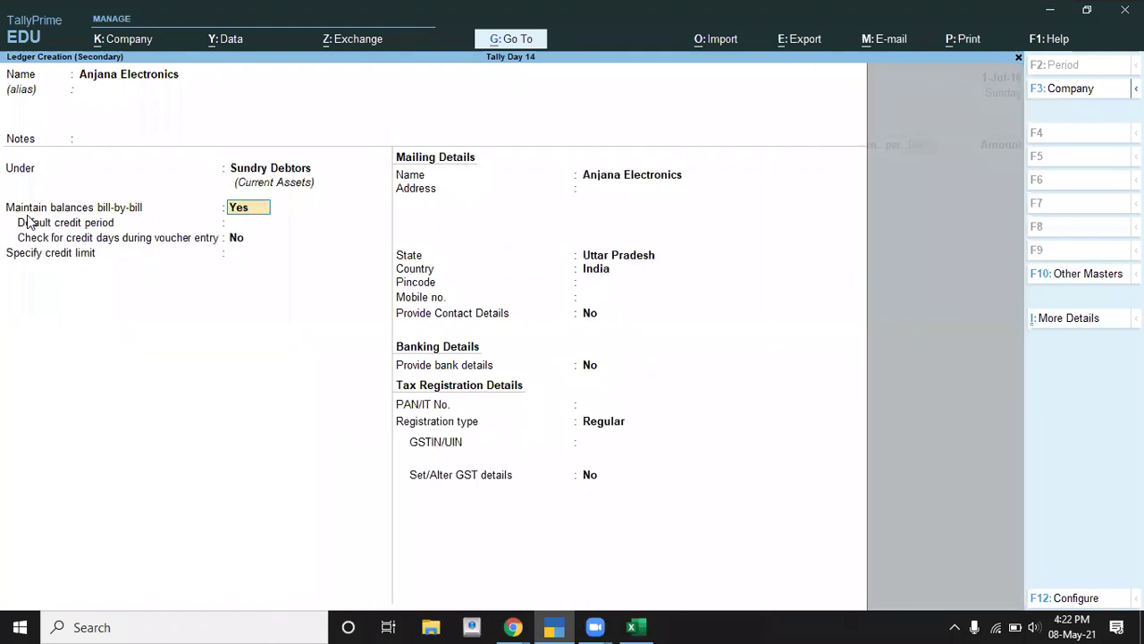
key(Return)
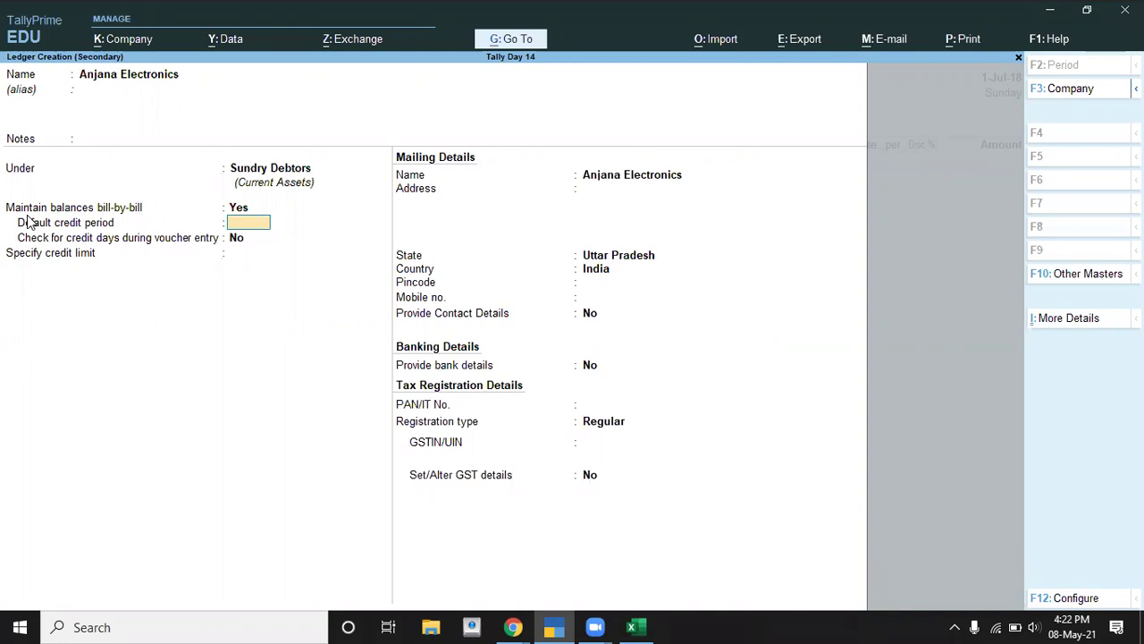
Accept the remaining ledger fields with state Uttar Pradesh, then skip the dispatch details
key(alt+Tab)
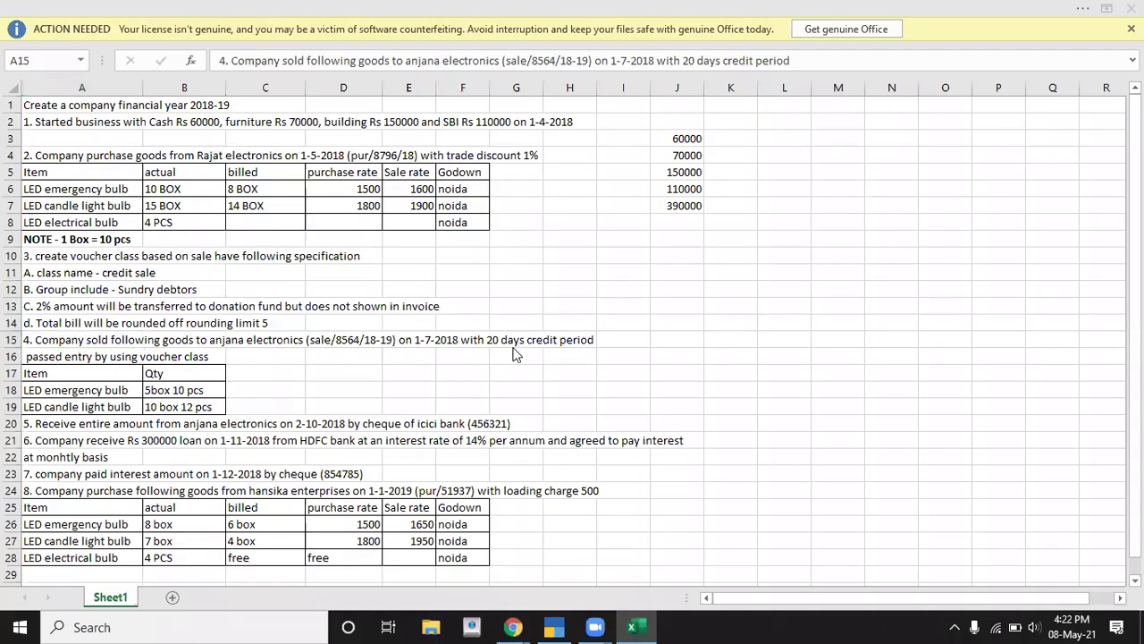
key(alt+Tab)
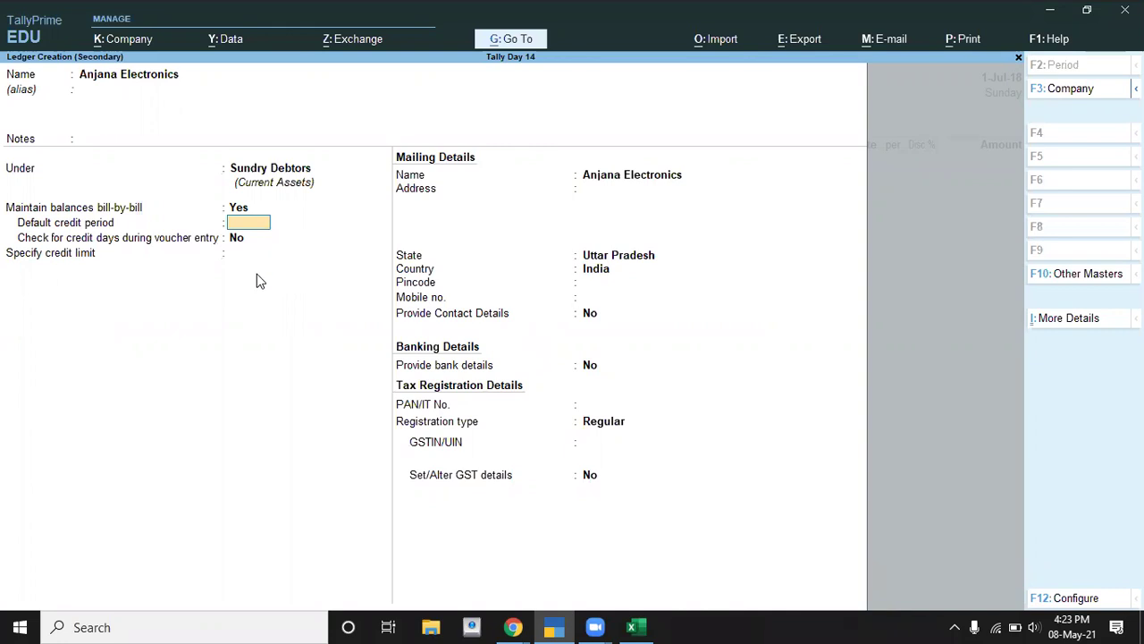
key(Return)
key(Return)
key(Return)
key(Return)
key(Return)
key(Return)
key(Return)
key(Return)
key(Return)
key(Return)
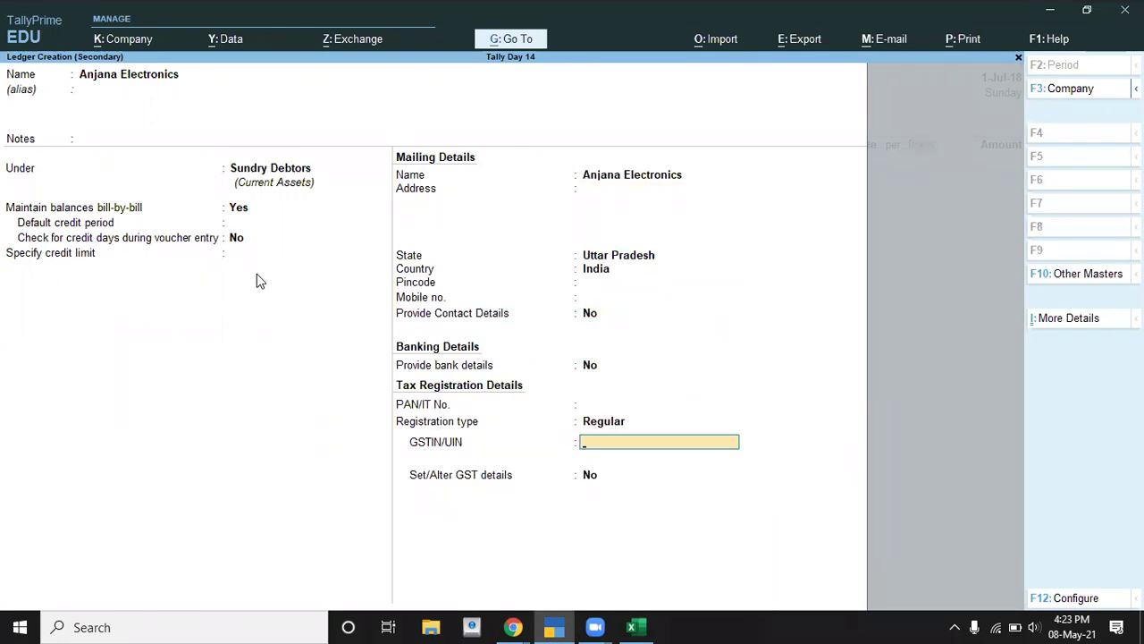
key(Return)
key(Return)
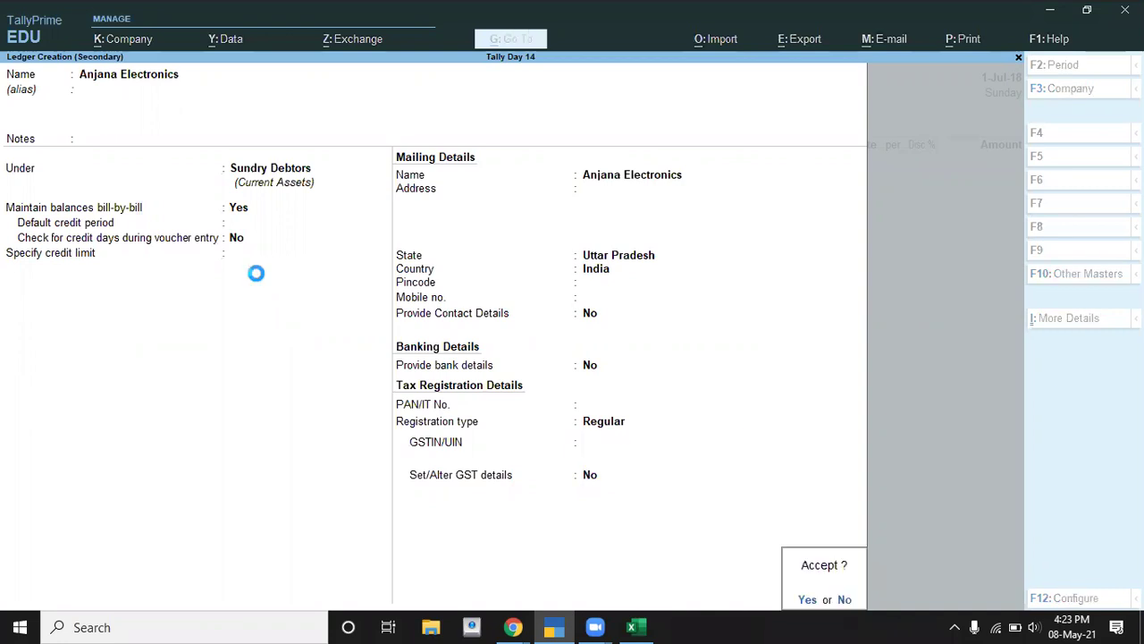
key(Return)
key(Return)
key(Return)
key(Return)
key(Return)
key(Return)
key(Return)
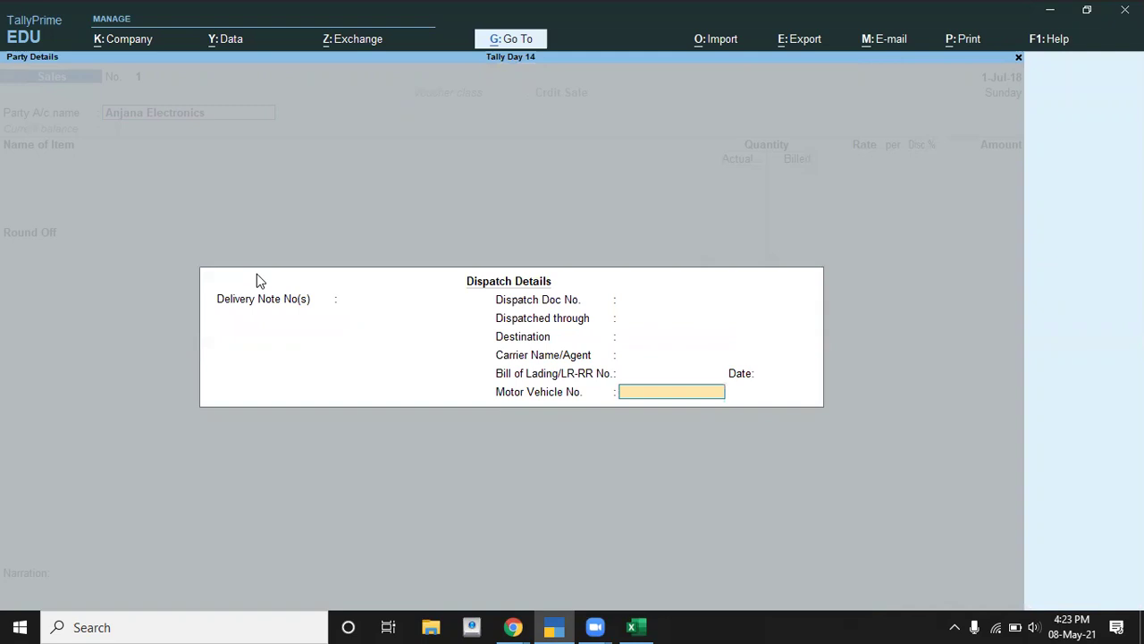
key(Return)
key(Return)
key(Return)
key(Return)
key(Return)
key(Return)
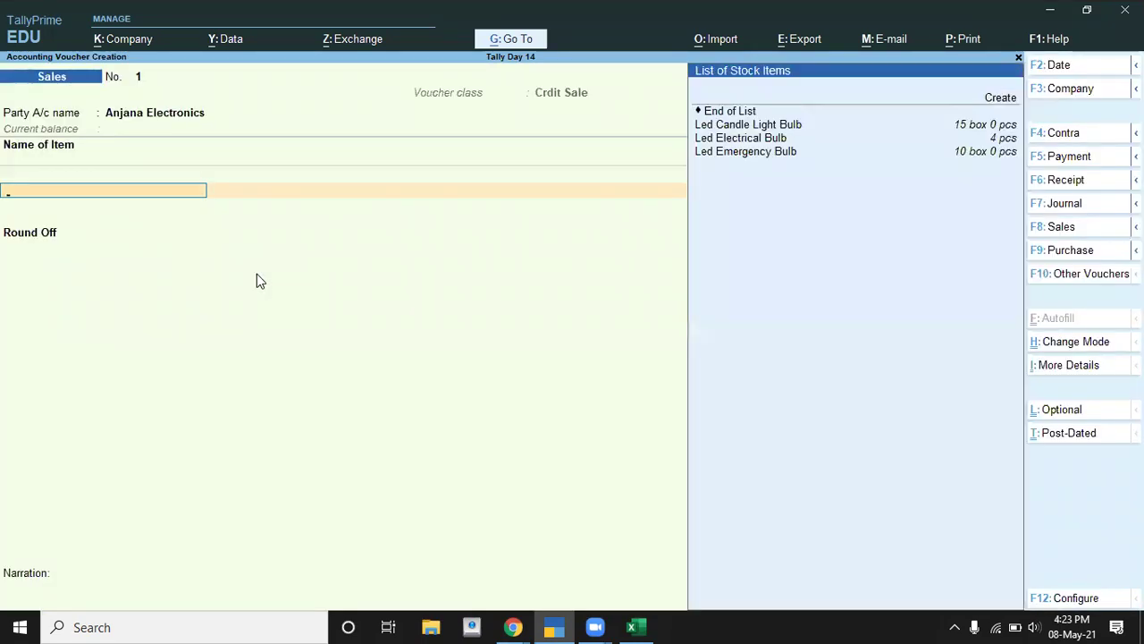
Select Led Emergency Bulb as the item, allocated from the Noida godown
key(alt+Tab)
key(Down)
key(Down)
key(Down)
key(alt+Tab)
key(Down)
key(Down)
key(Down)
key(Return)
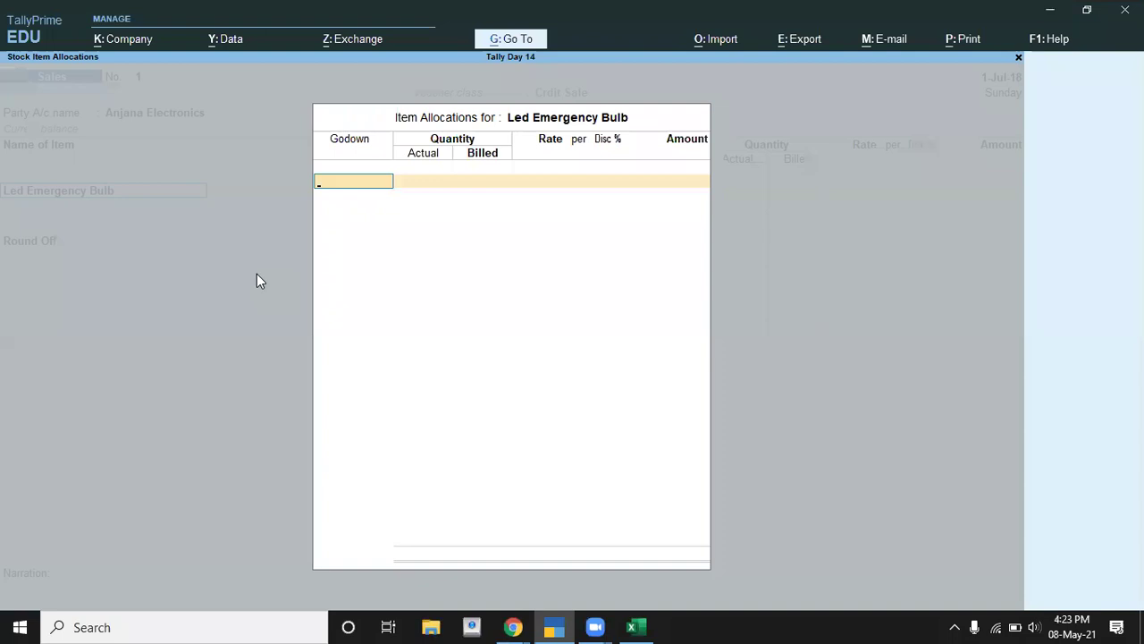
key(Down)
key(Return)
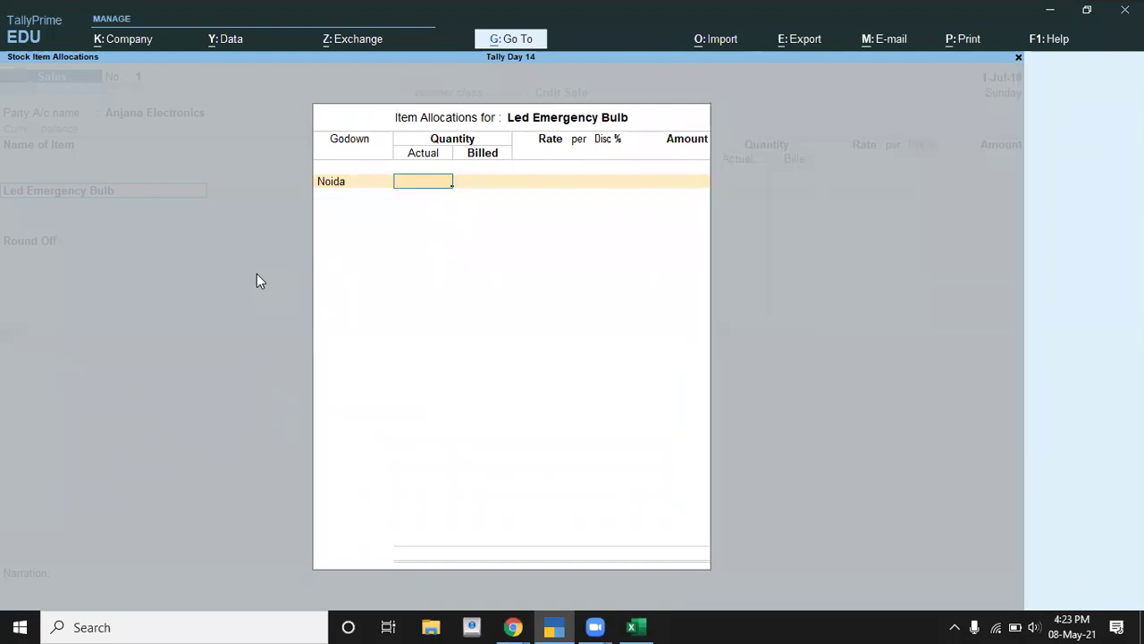
Enter quantity 5-10 (6 box) at 1,600 per box, totalling 9,600
key(alt+Tab)
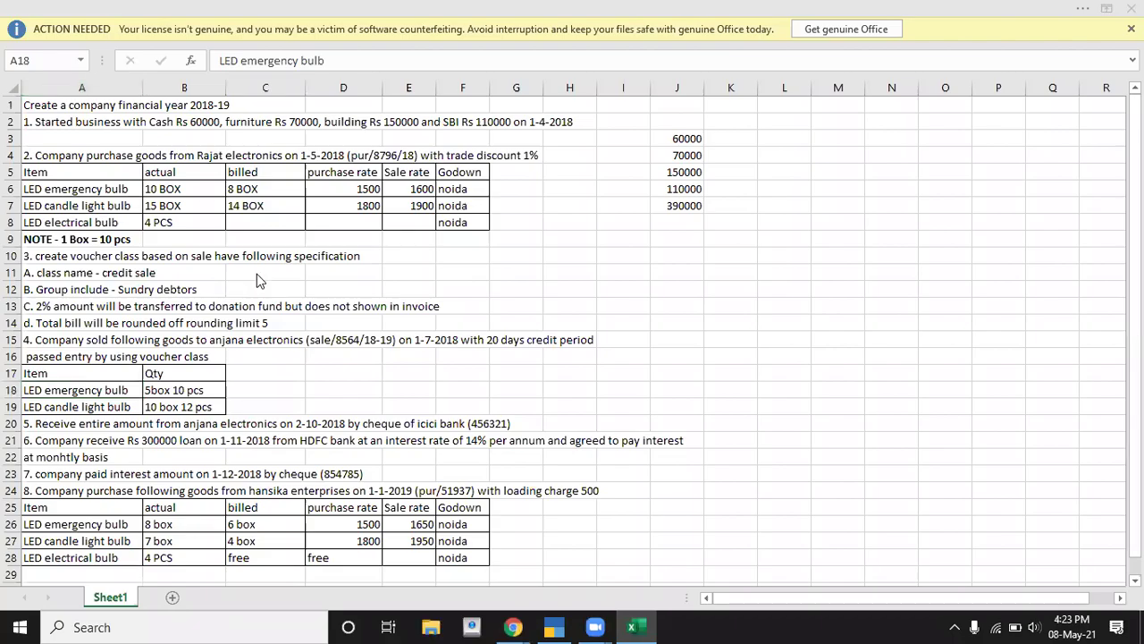
key(alt+Tab)
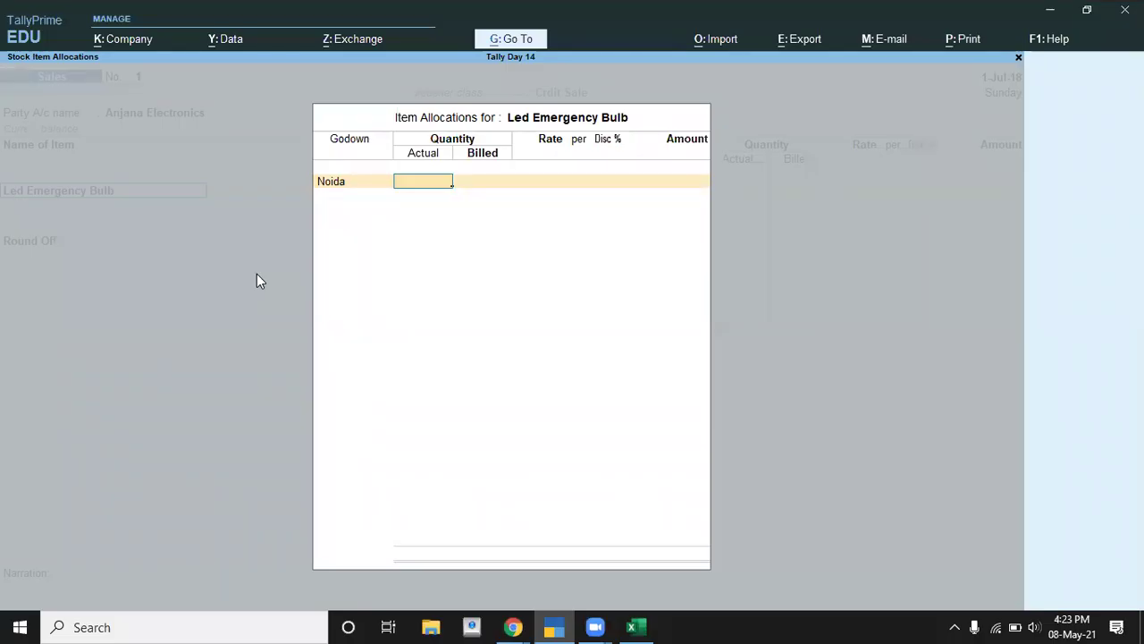
text(5-10)
key(Return)
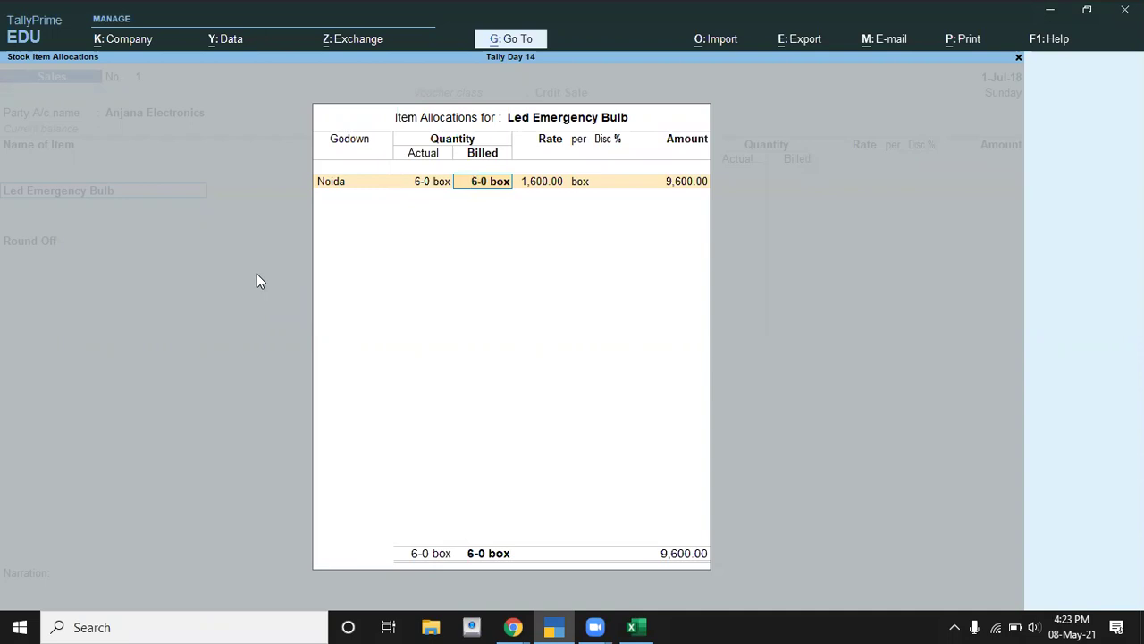
key(Return)
key(alt+Tab)
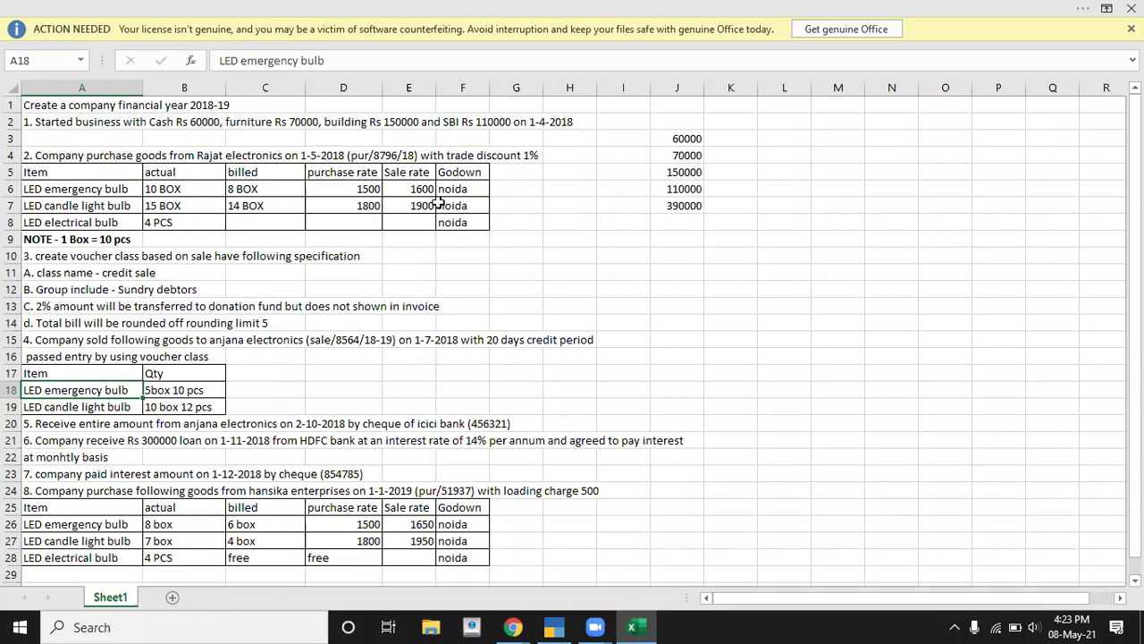
key(alt+Tab)
key(Return)
key(Return)
key(Return)
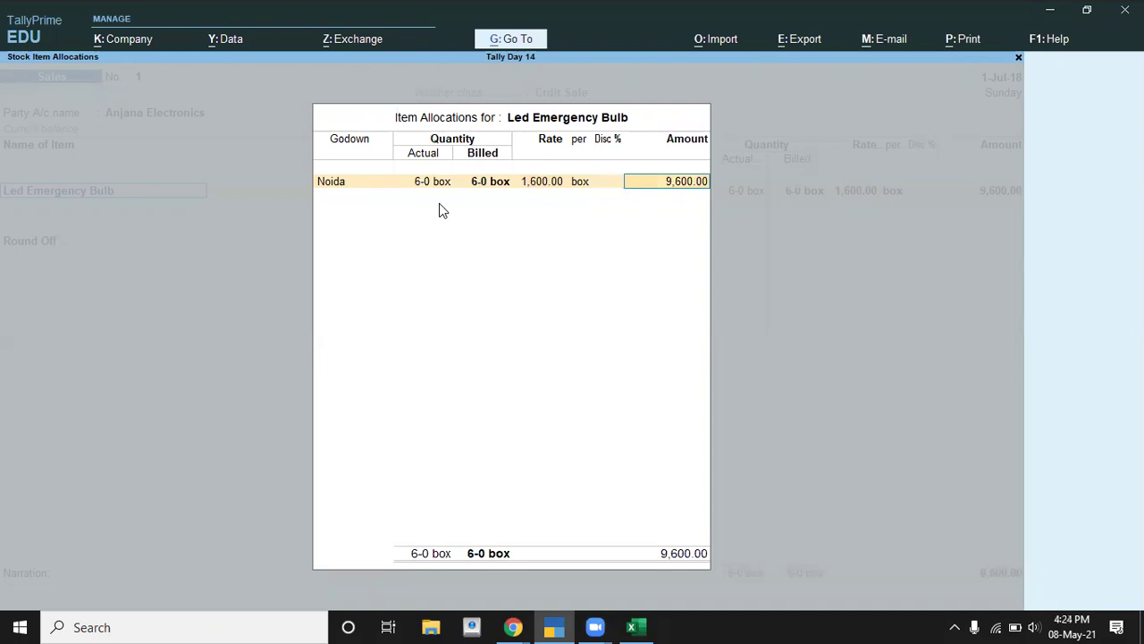
key(Return)
key(Return)
key(Return)
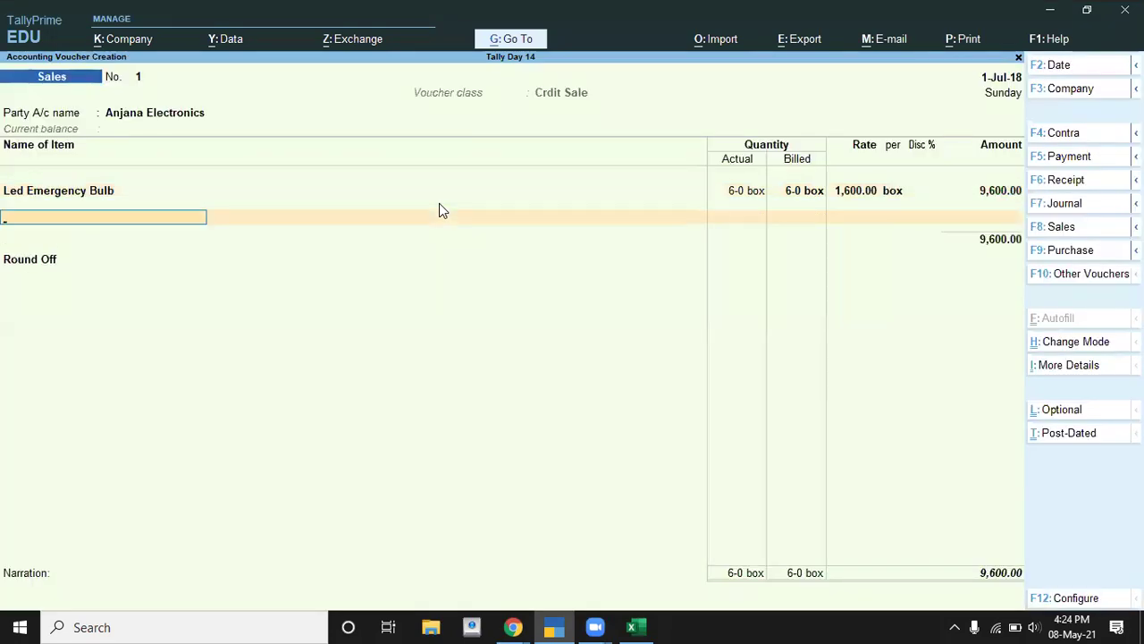
Add Led Candle Light Bulb from Noida: 11-2 box at 1,900, amounting to 21,280
key(alt+Tab)
key(Down)
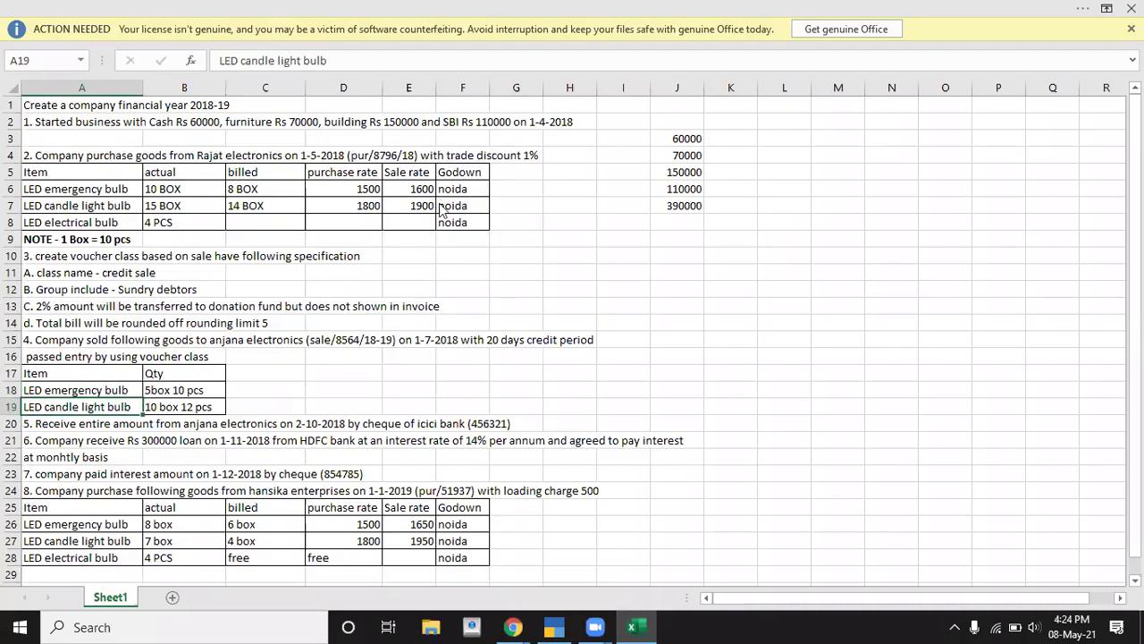
key(alt+Tab)
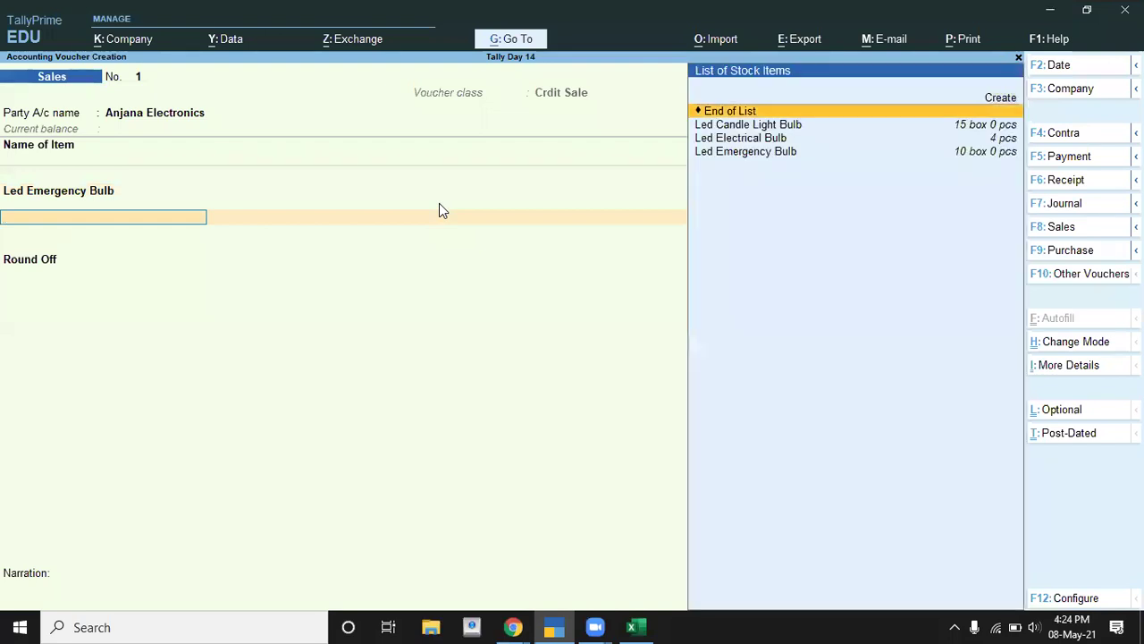
key(Down)
key(Return)
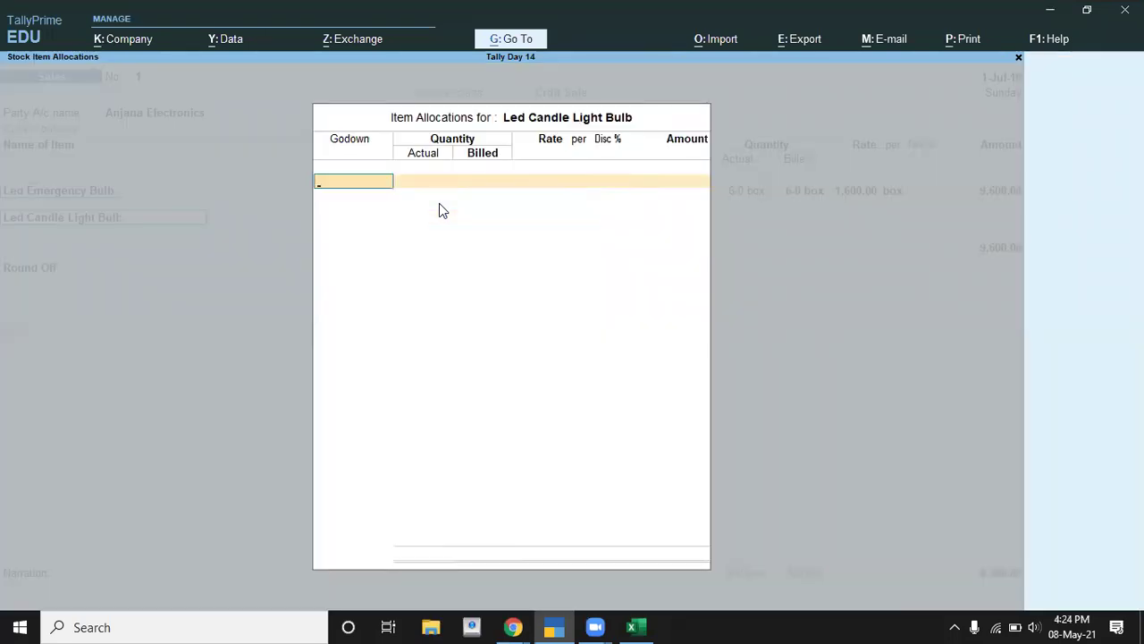
key(Down)
key(Return)
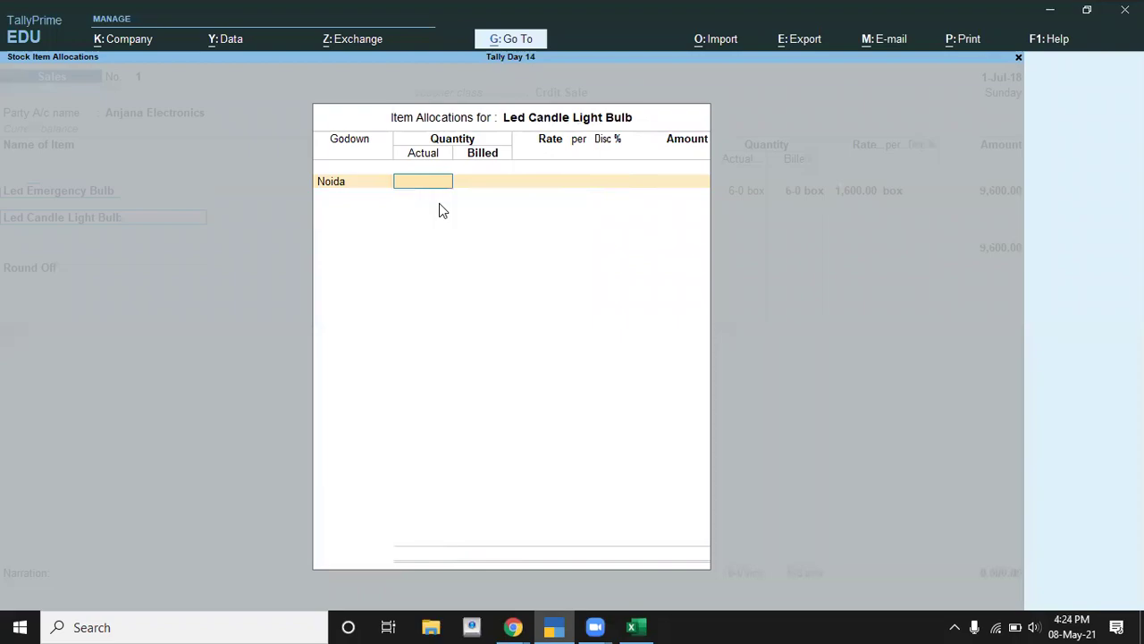
key(alt+Tab)
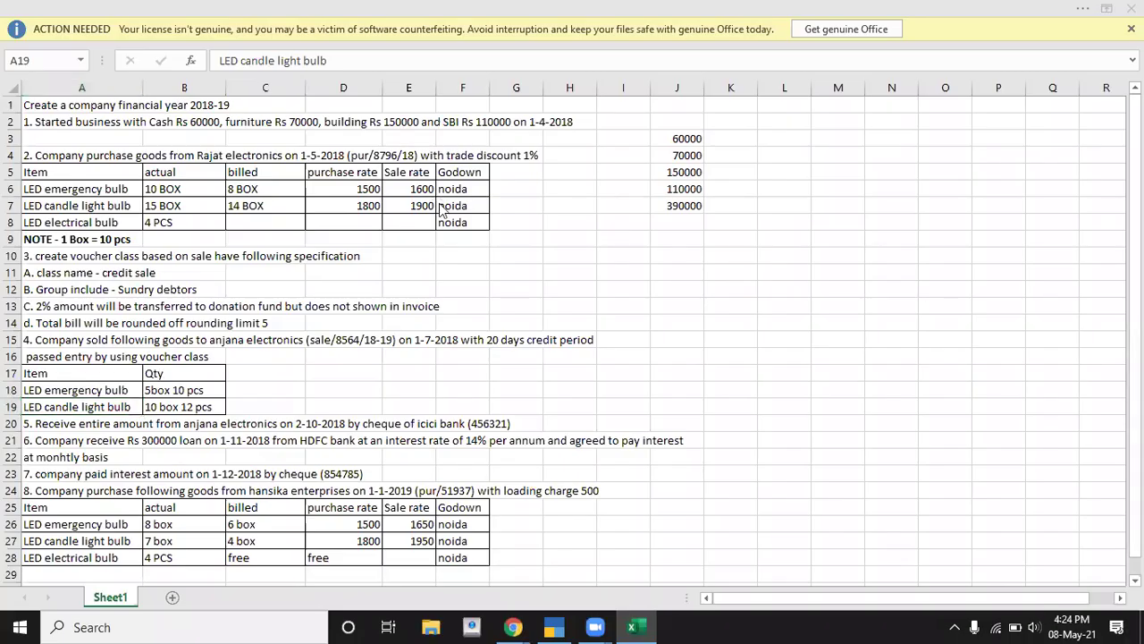
key(alt+Tab)
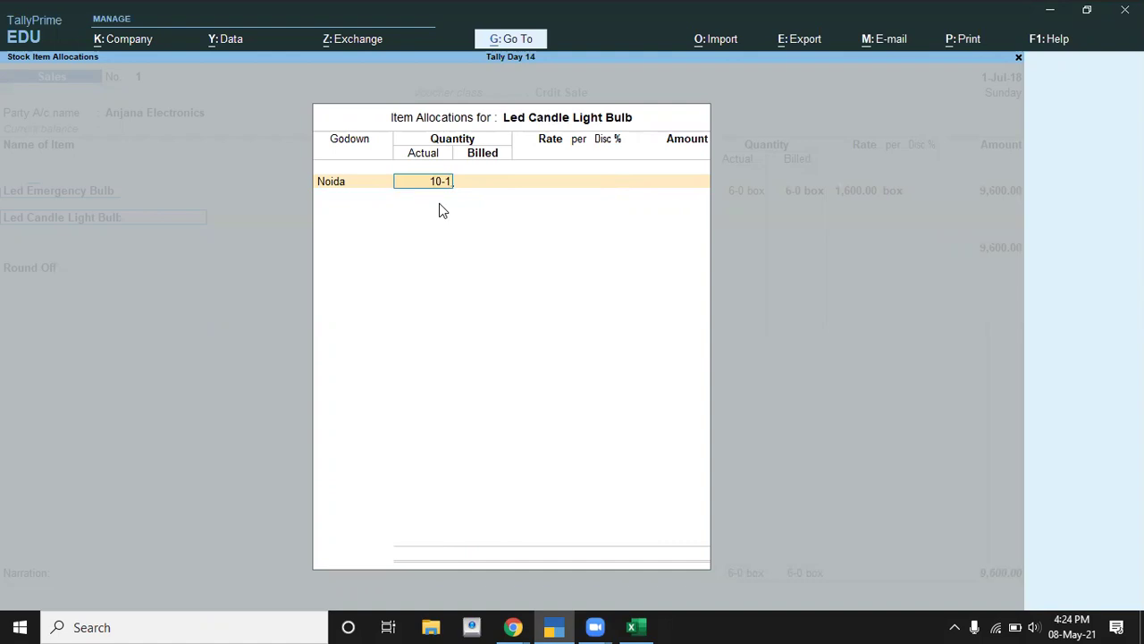
key(Return)
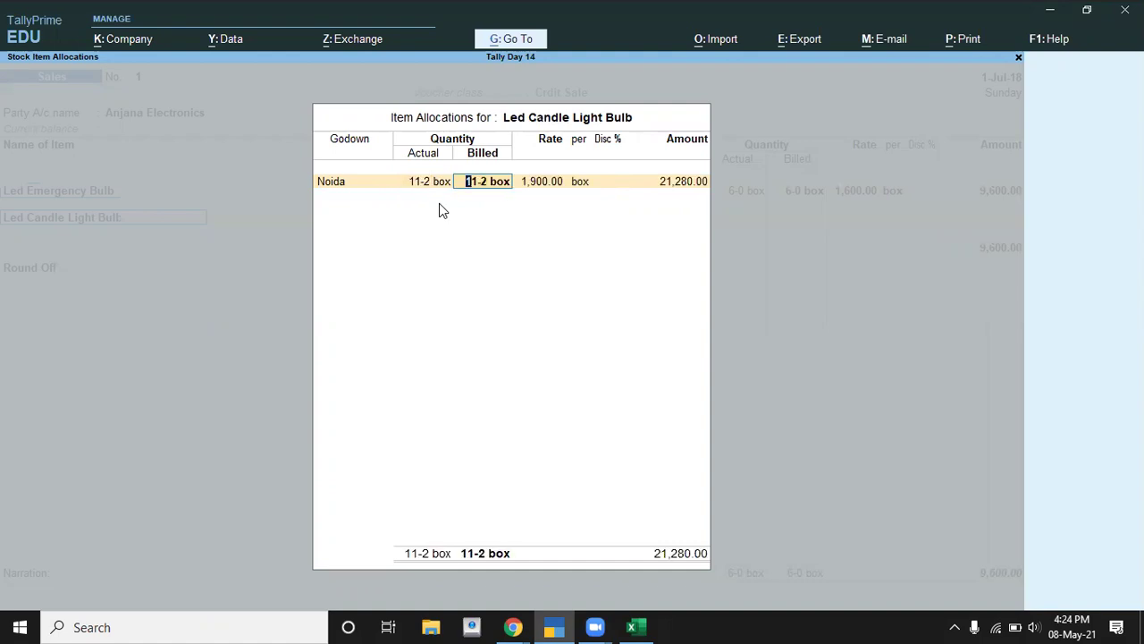
key(Return)
key(Return)
key(Return)
key(Return)
key(Return)
key(Return)
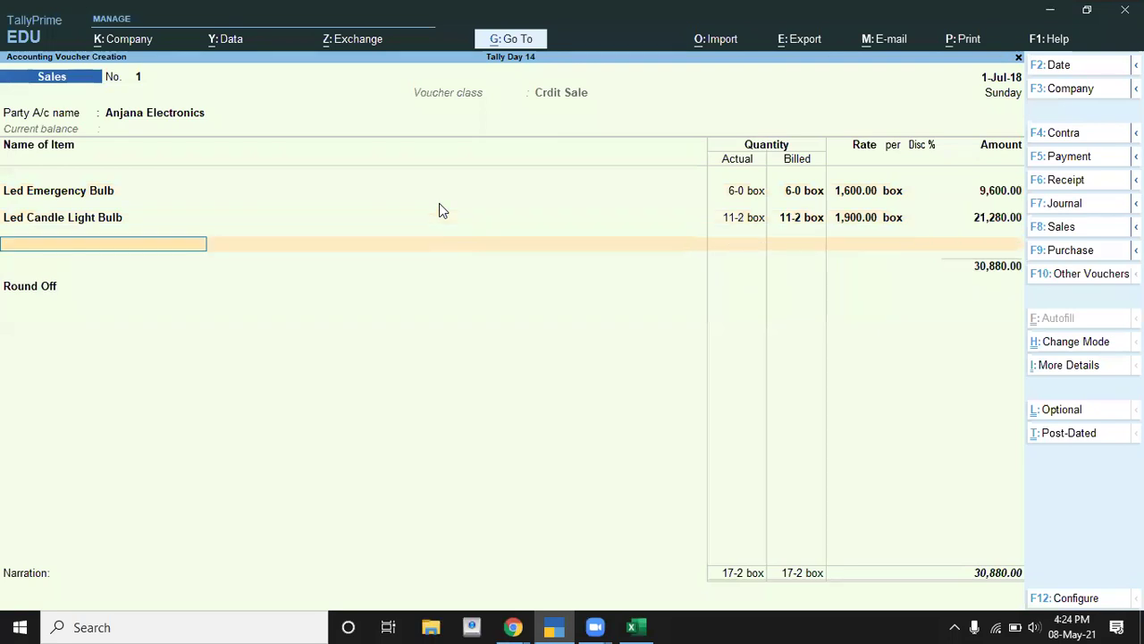
key(Return)
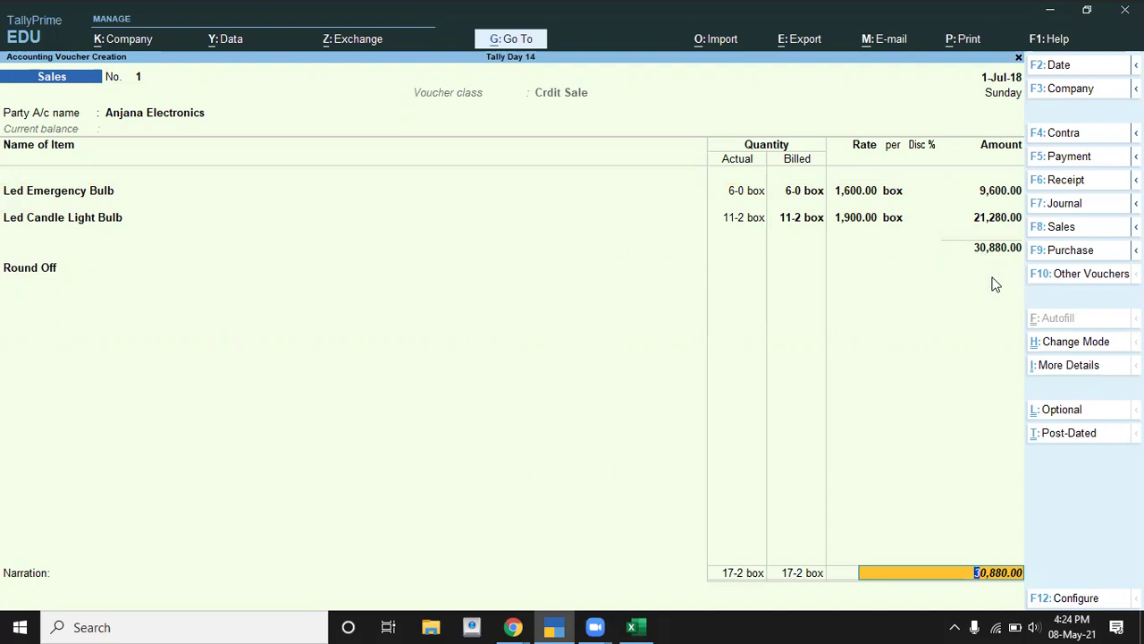
Add a new bill reference named Sale/8564/18-19 in the bill-wise details
key(Return)
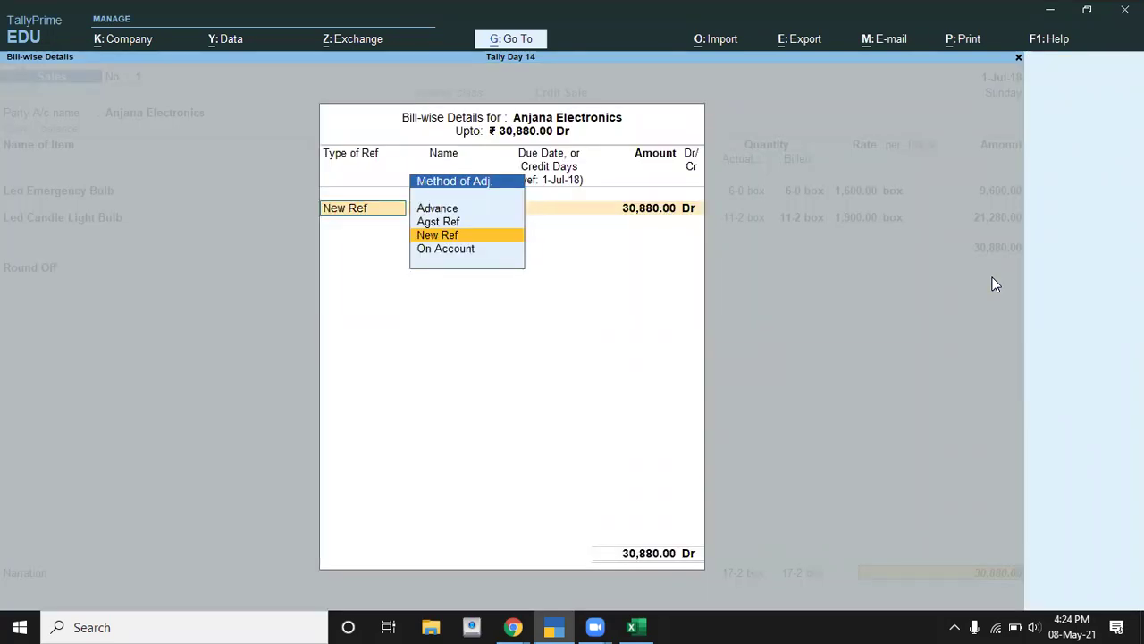
key(Return)
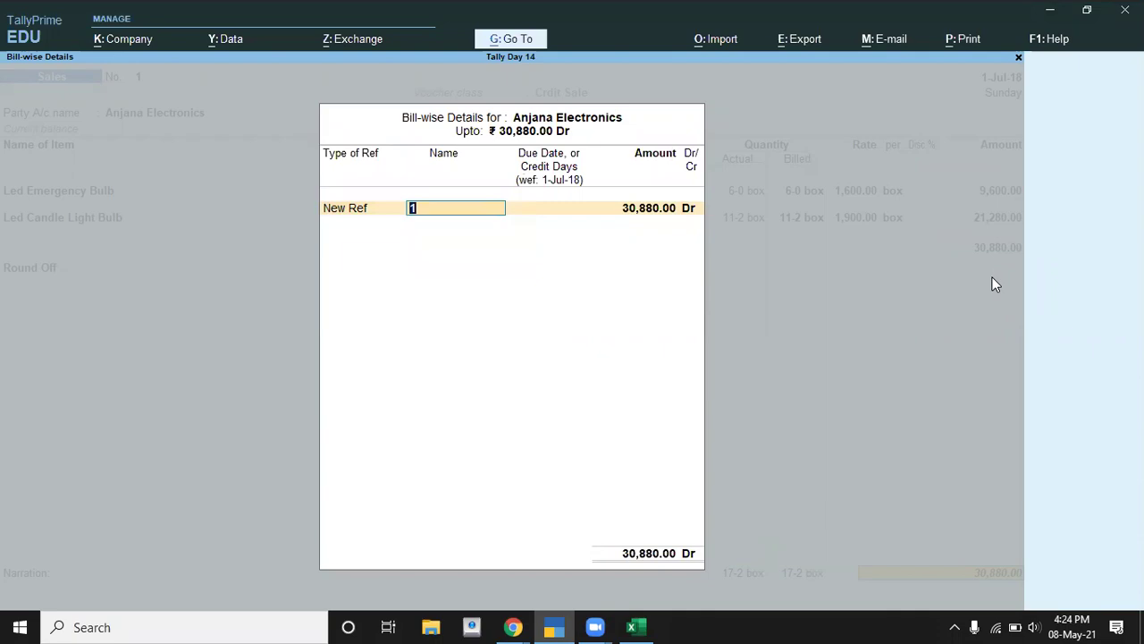
key(alt+Tab)
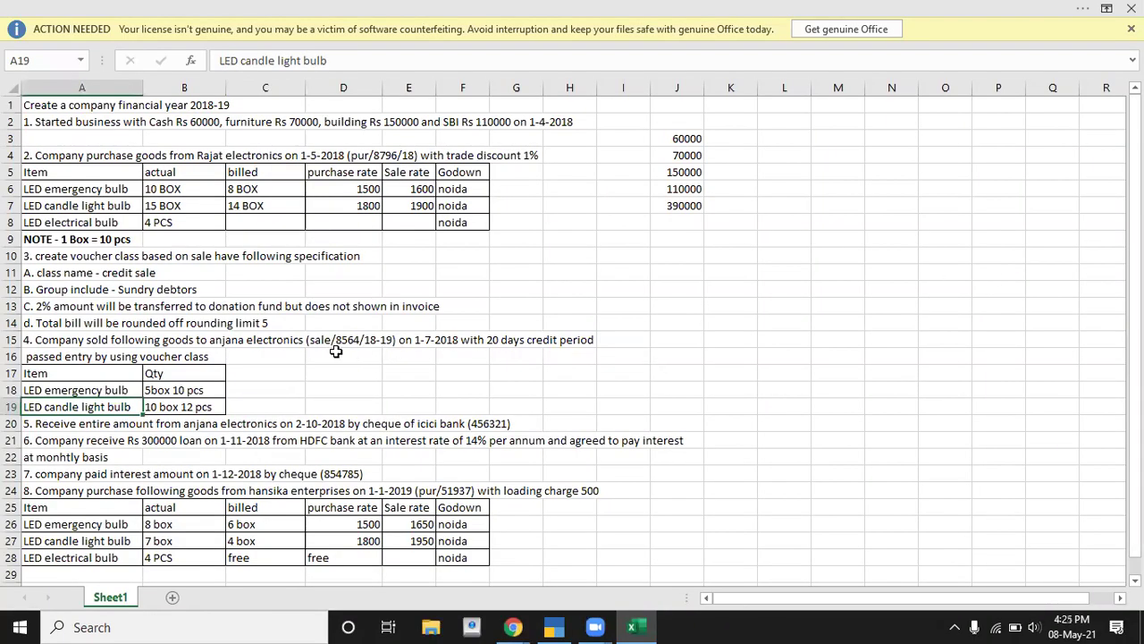
key(alt+Tab)
text(Sale/8564/18-19)
key(Return)
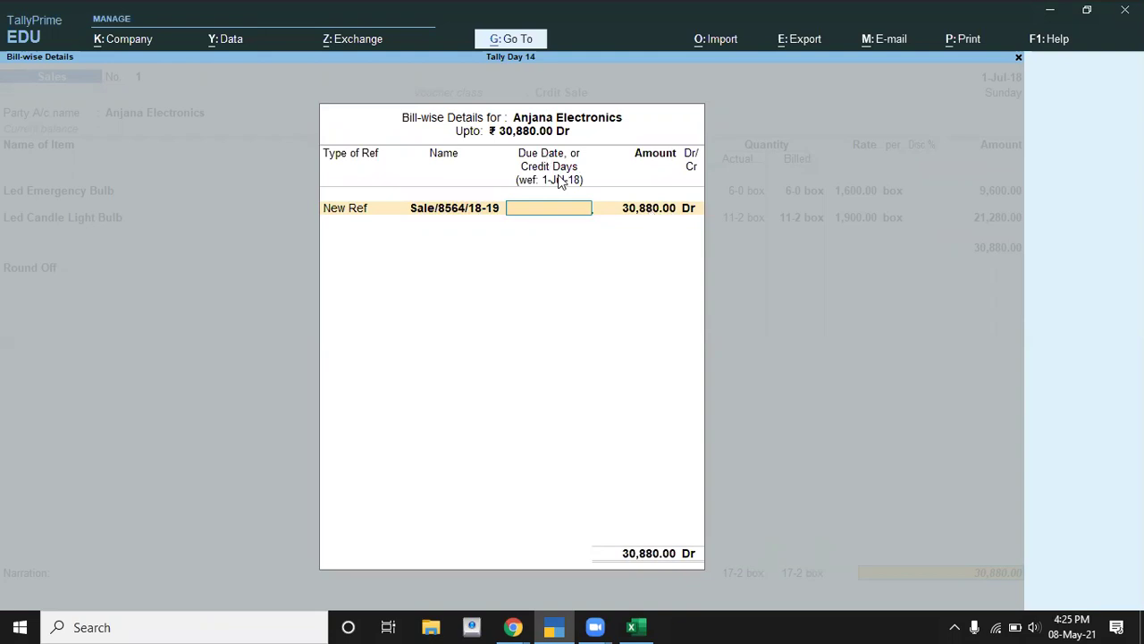
Give the 30,880 bill 20 credit days and proceed to the save prompt
key(alt+Tab)
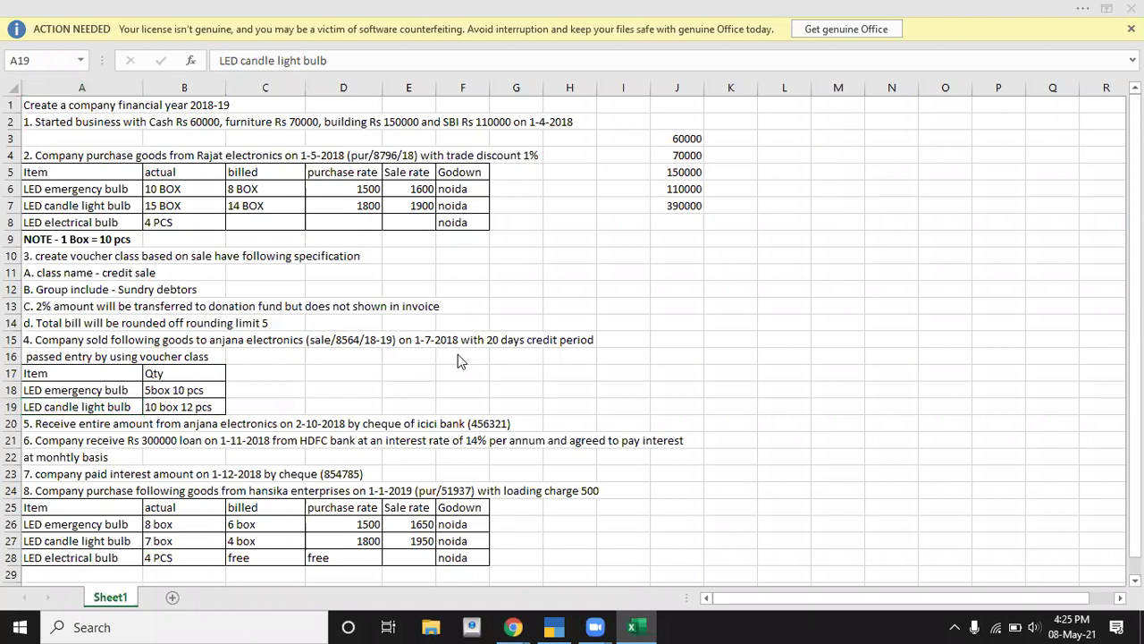
key(alt+Tab)
text(20)
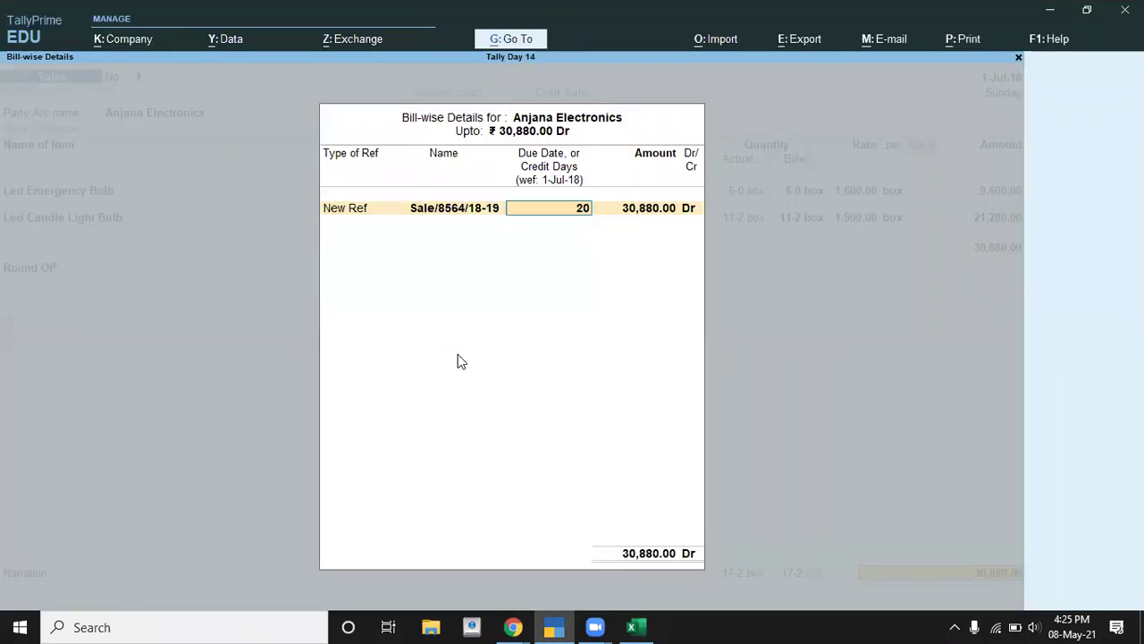
key(Return)
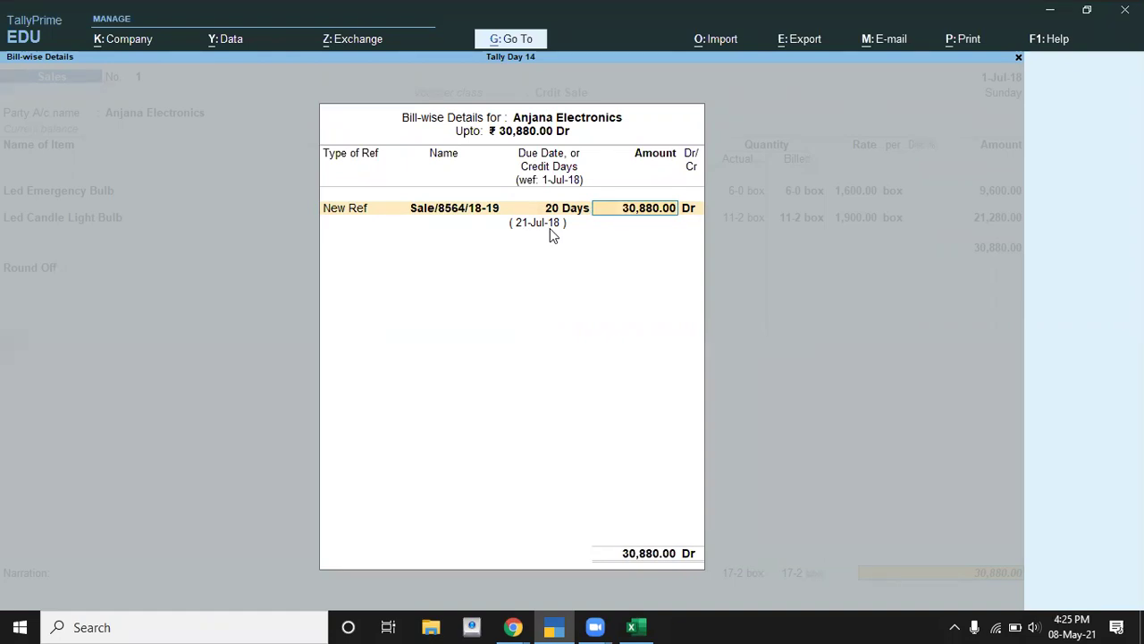
key(Return)
key(Return)
key(Return)
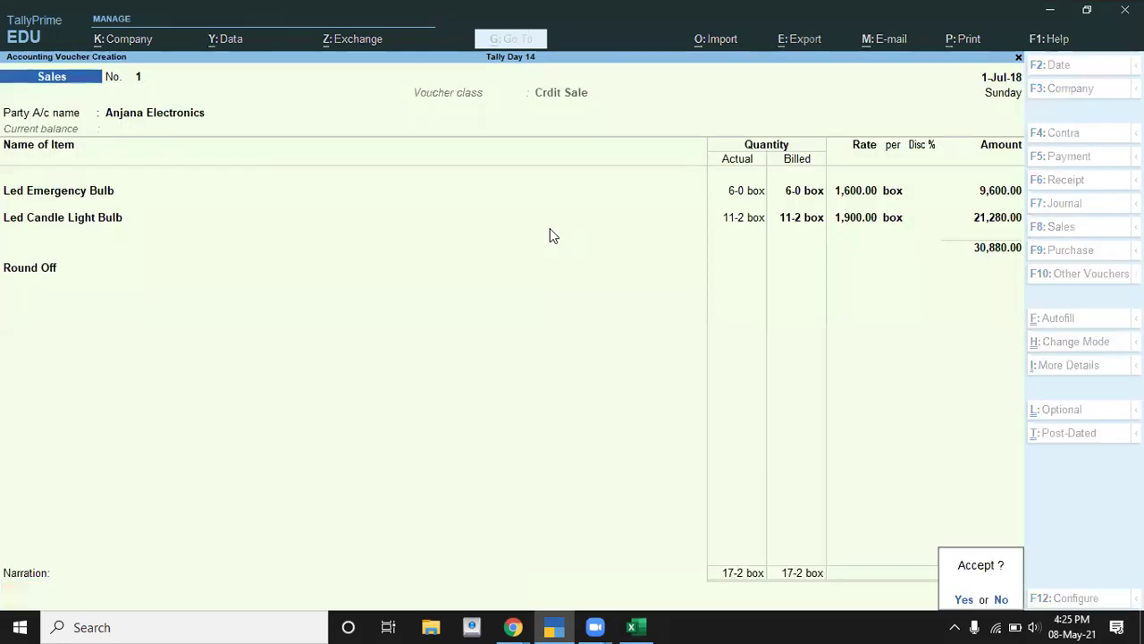
key(Return)
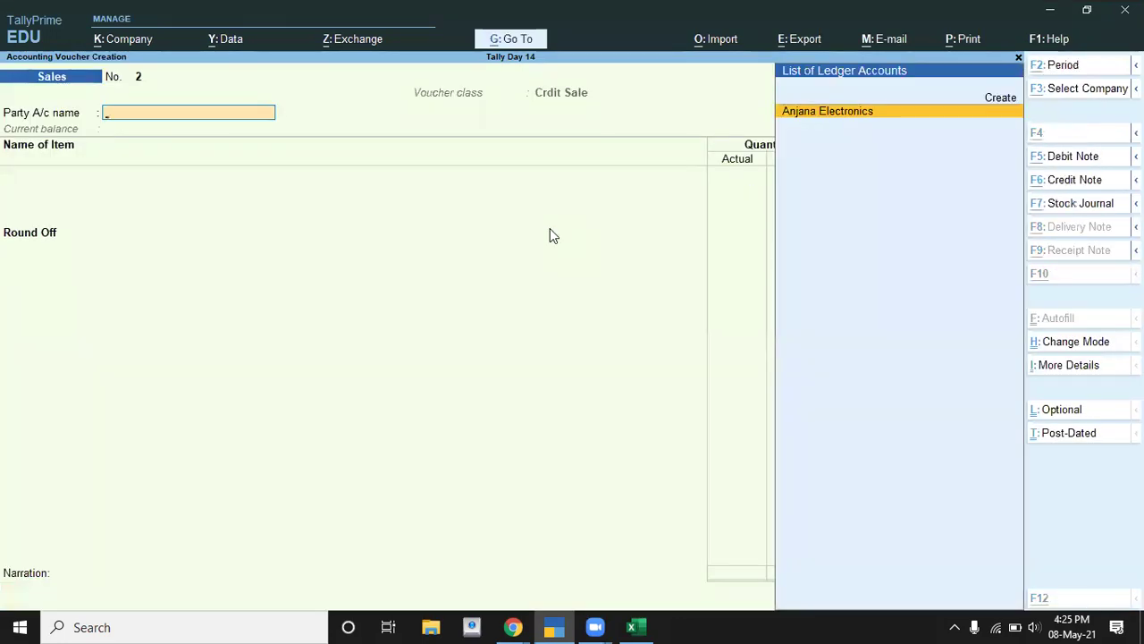
Start a Receipt crediting Anjana Electronics 30,880 against bill Sale/8564/18-19
key(alt+Tab)
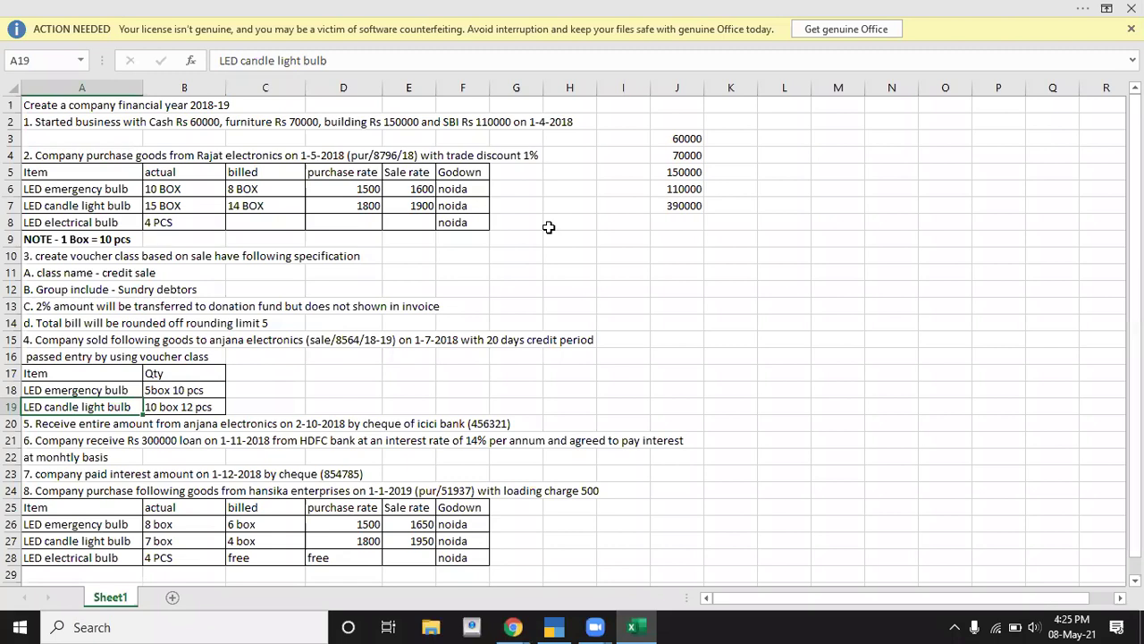
key(Down)
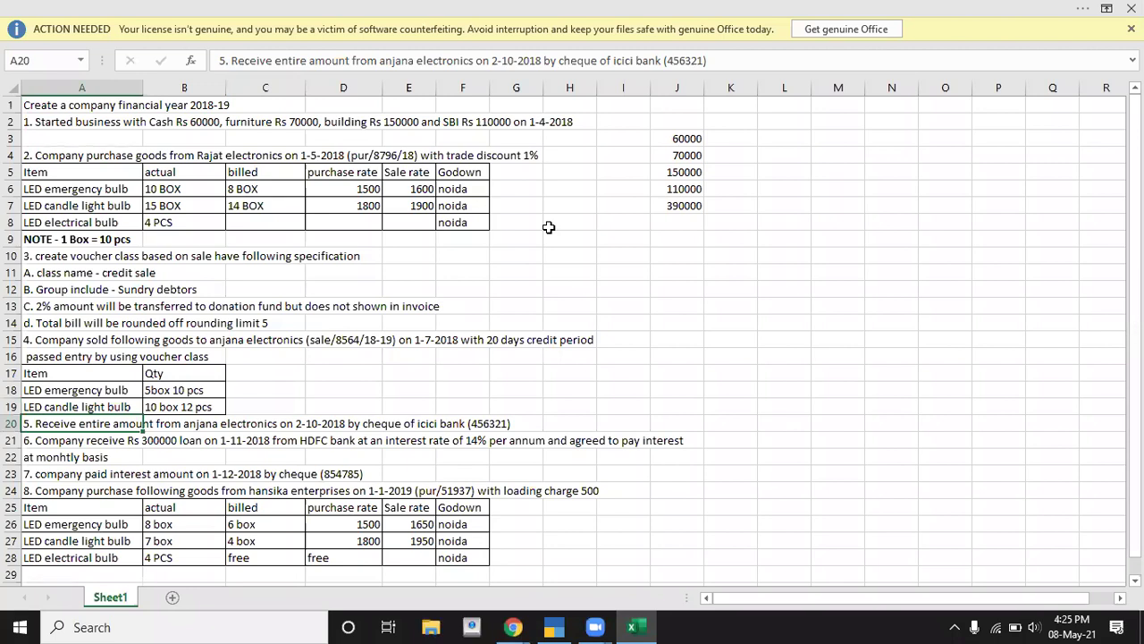
key(alt+Tab)
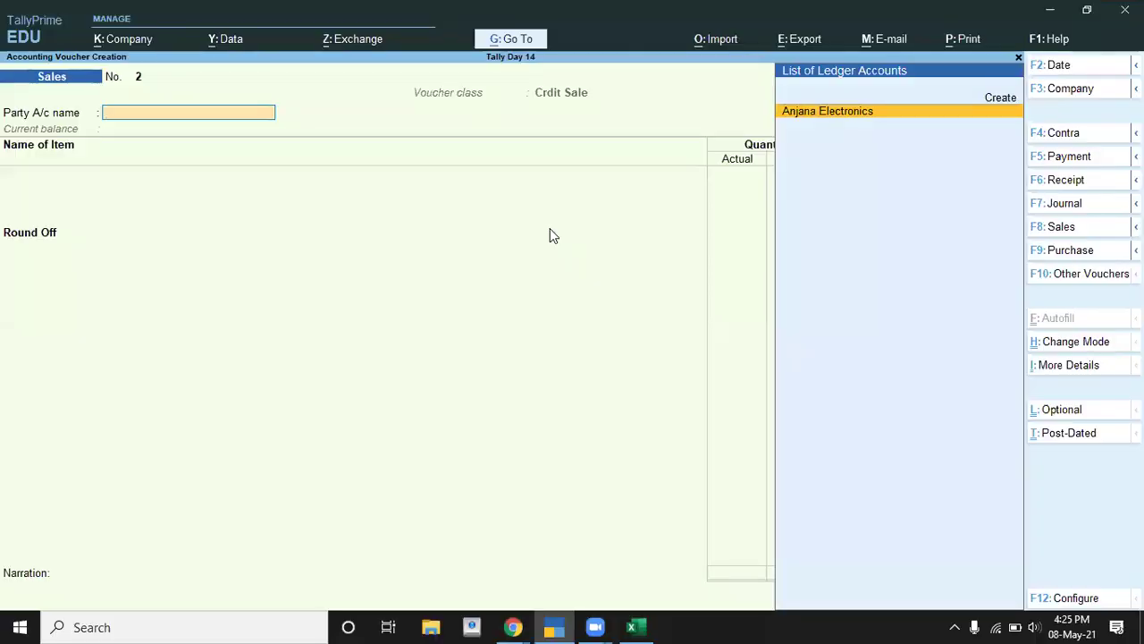
key(F6)
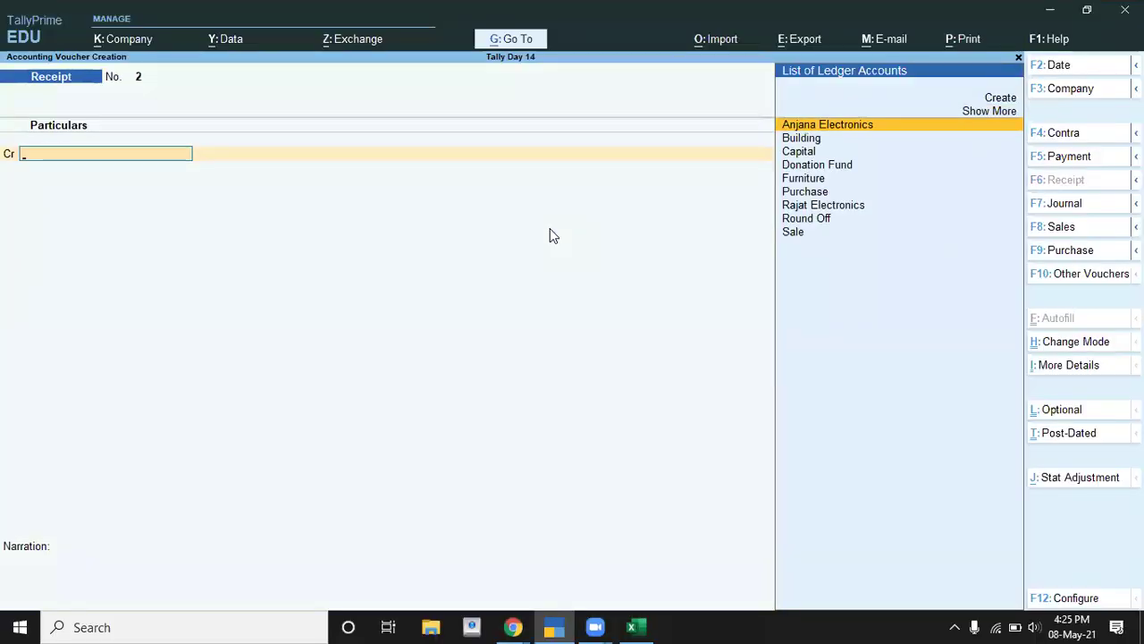
key(Up)
key(Down)
key(Return)
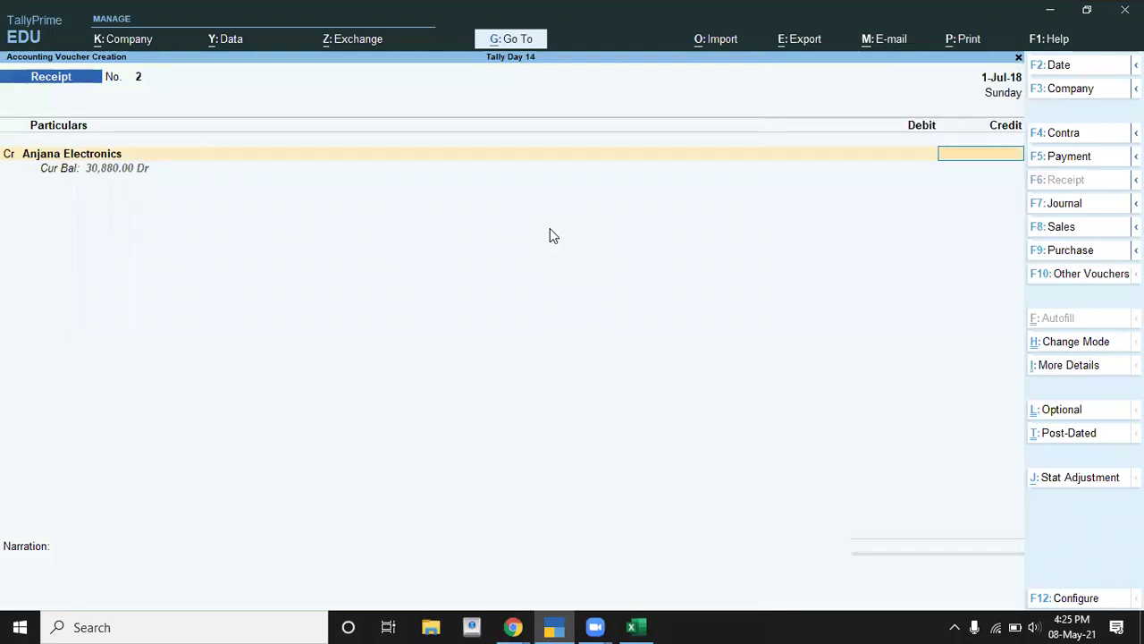
text(30880.)
key(Return)
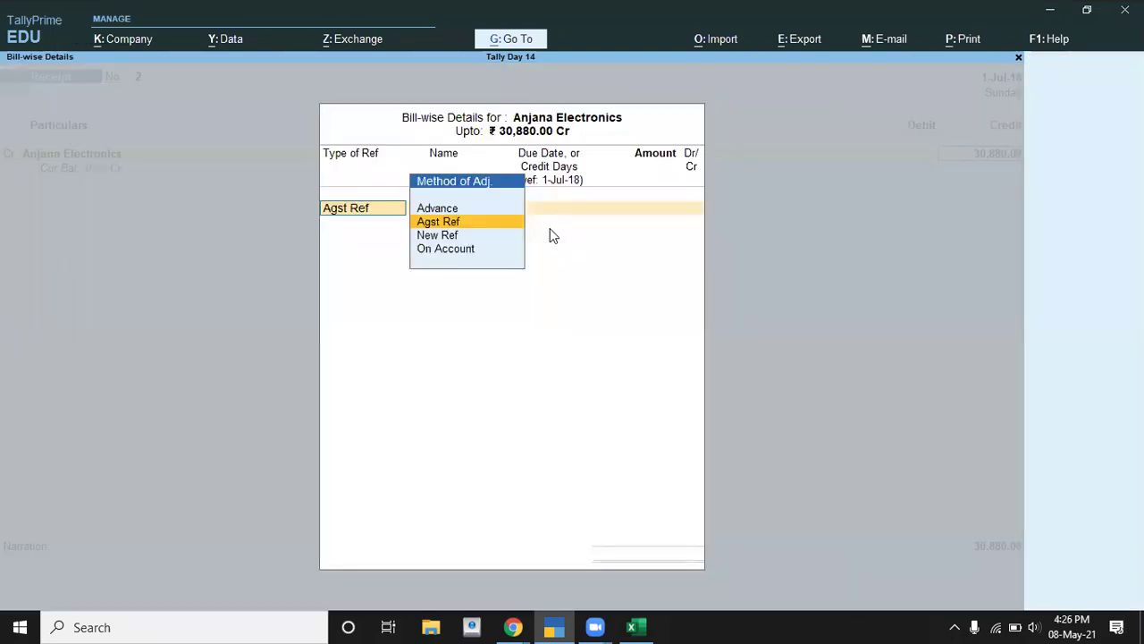
key(Return)
key(Return)
key(Return)
key(Return)
key(Return)
Debit Sbi for 30,880 and bring up its bank allocations
key(Down)
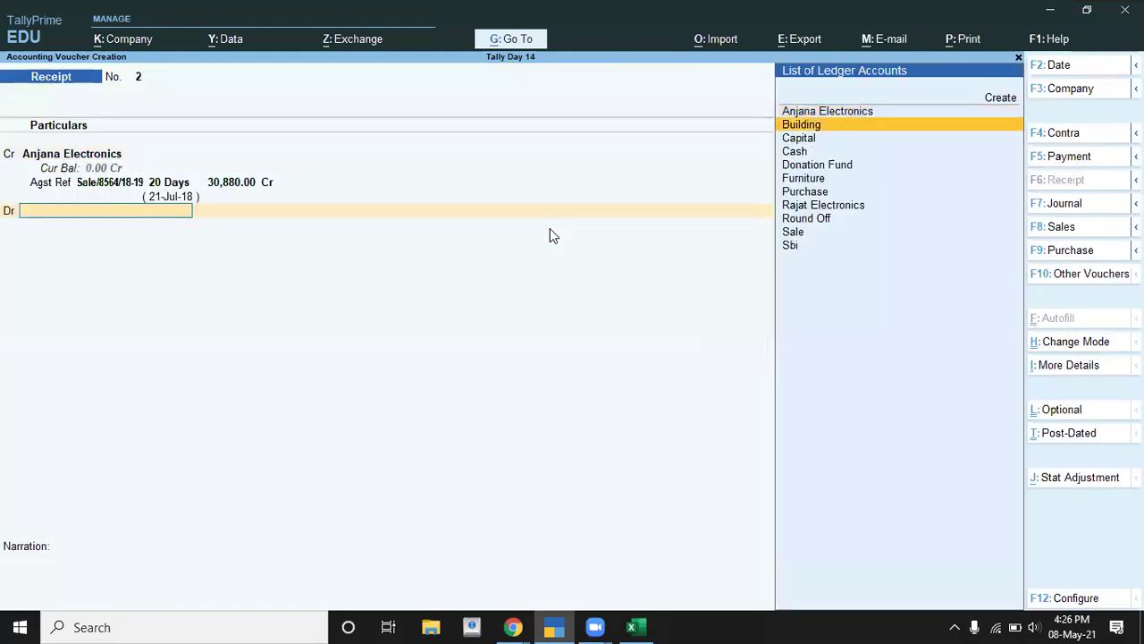
key(Down)
key(Down)
key(Down)
key(Down)
key(Down)
key(Down)
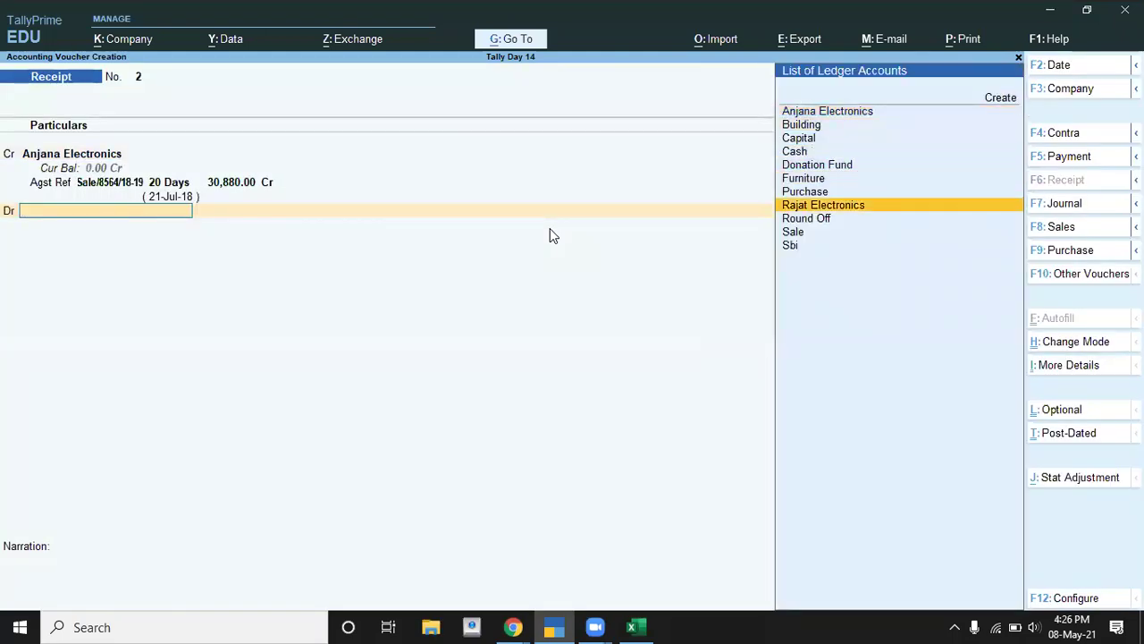
key(Down)
key(Down)
key(Down)
key(Return)
key(Return)
key(Return)
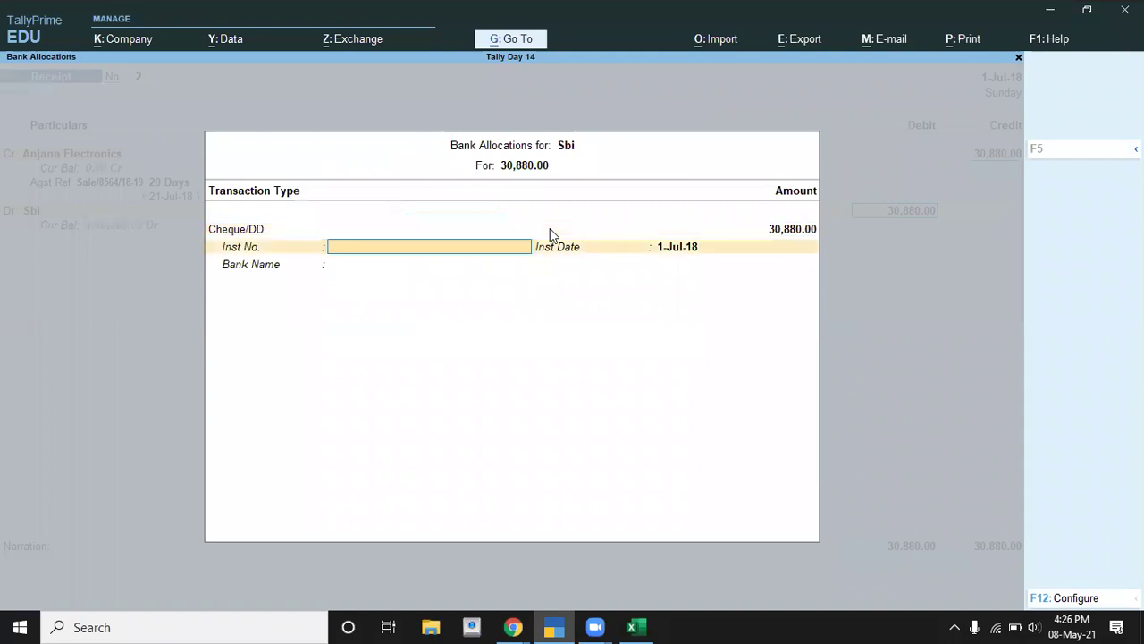
key(Return)
Enter cheque number 456321 in the bank allocations and save Receipt No. 2
key(BackSpace)
key(BackSpace)
key(alt+Tab)
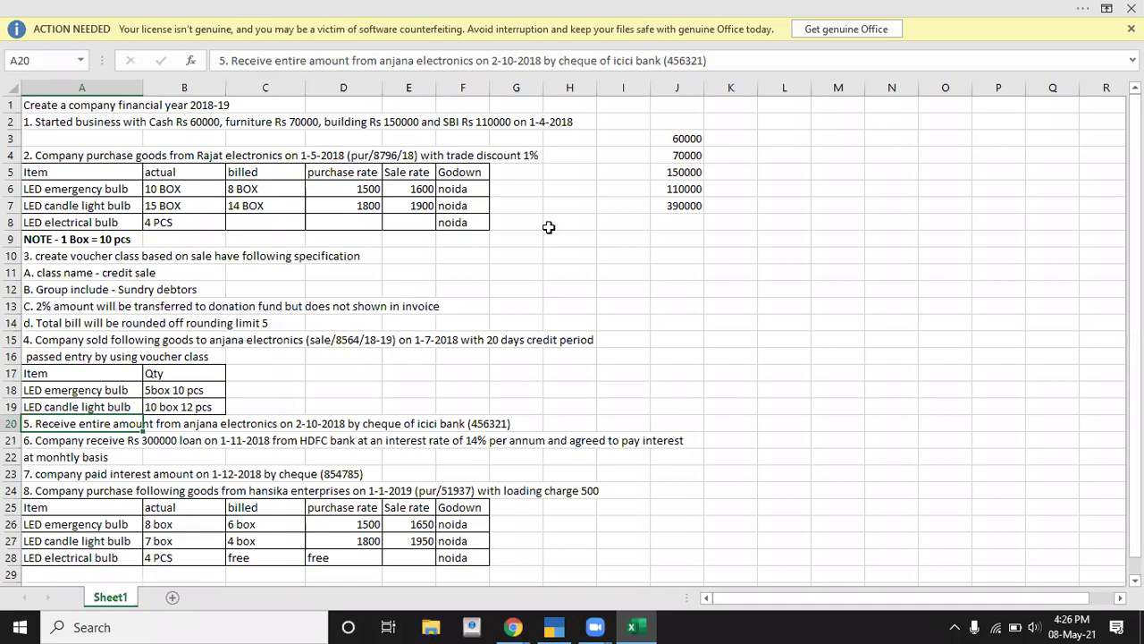
key(alt+Tab)
text(456321)
key(Return)
key(Return)
key(Return)
key(Return)
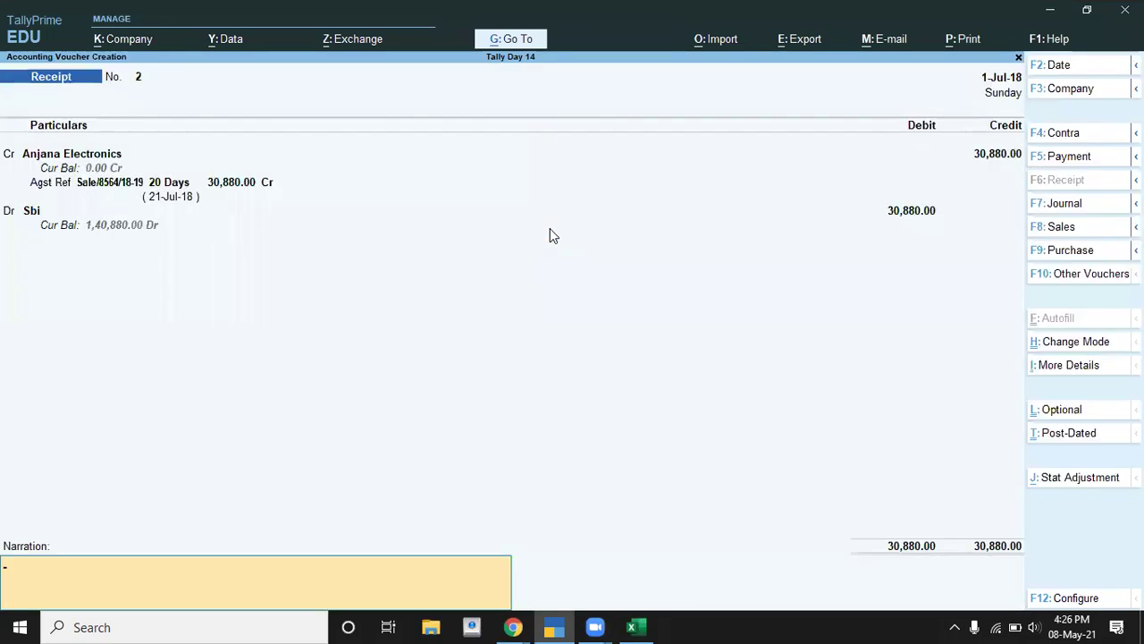
key(Return)
key(Return)
key(alt+Tab)
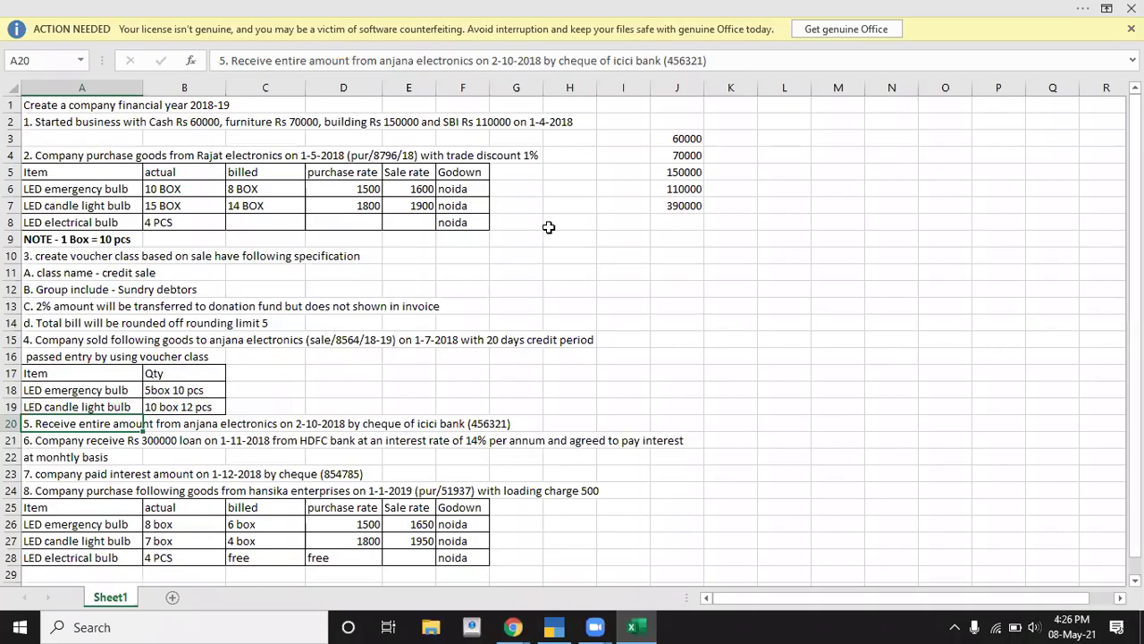
key(Down)
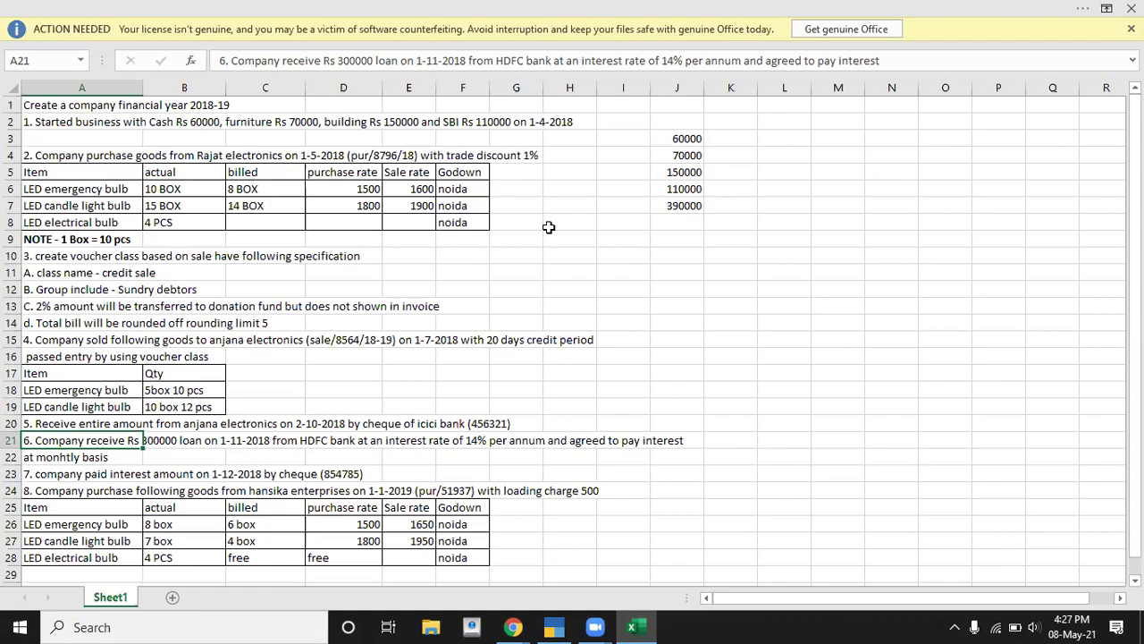
key(alt+Tab)
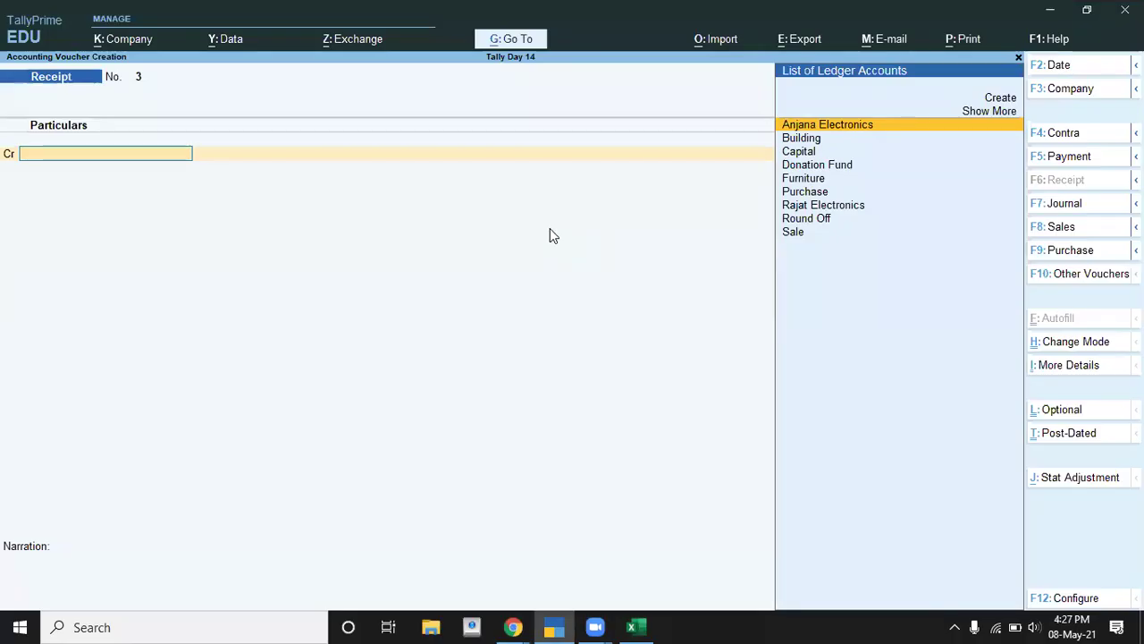
Set Enable Interest Calculation to Yes in the F11 company features and accept
key(Escape)
key(Escape)
key(Escape)
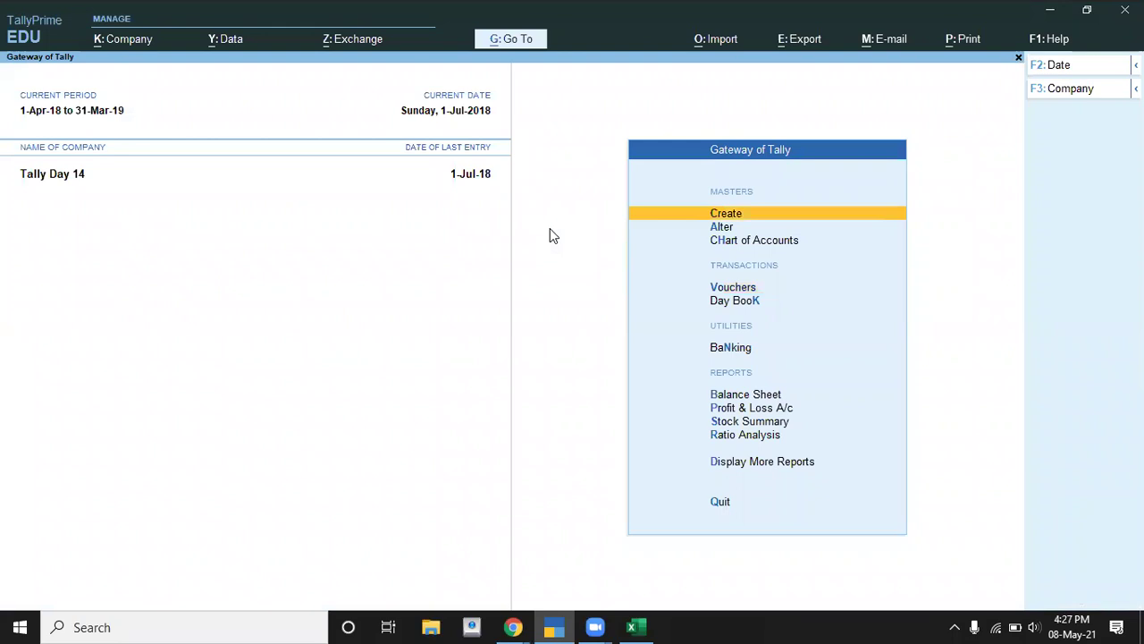
key(F11)
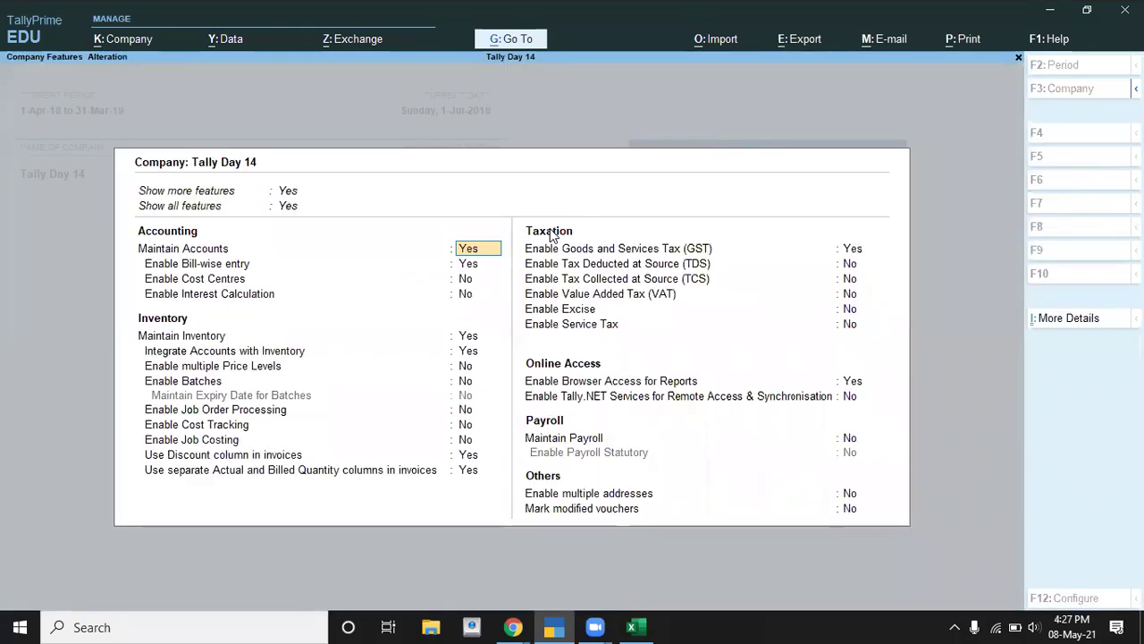
key(Return)
key(Return)
key(Return)
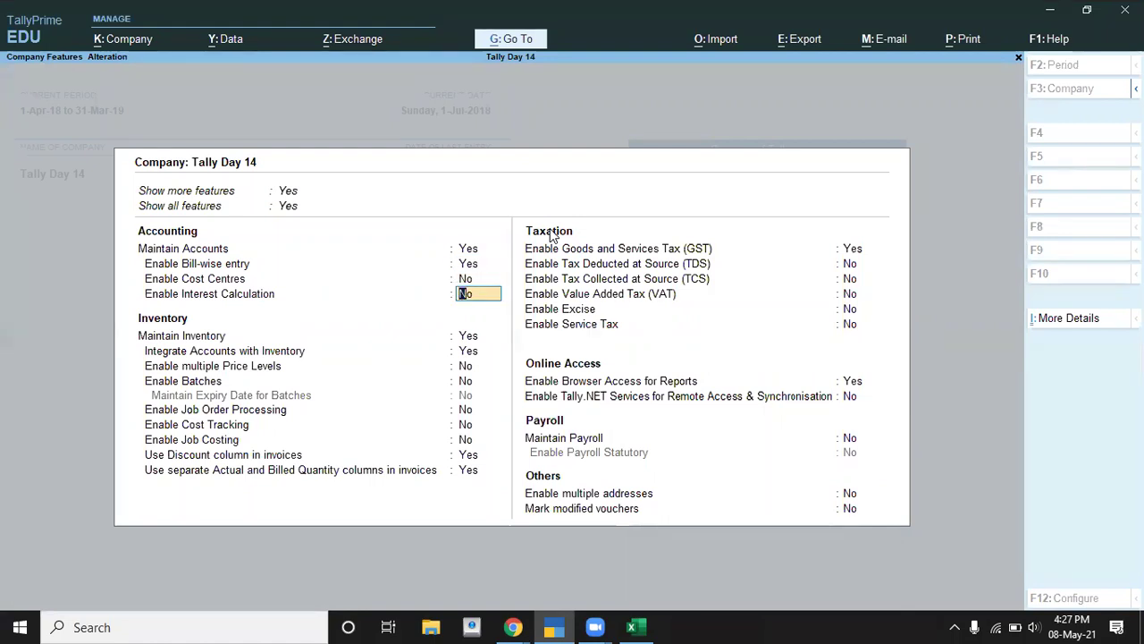
text(y)
key(Return)
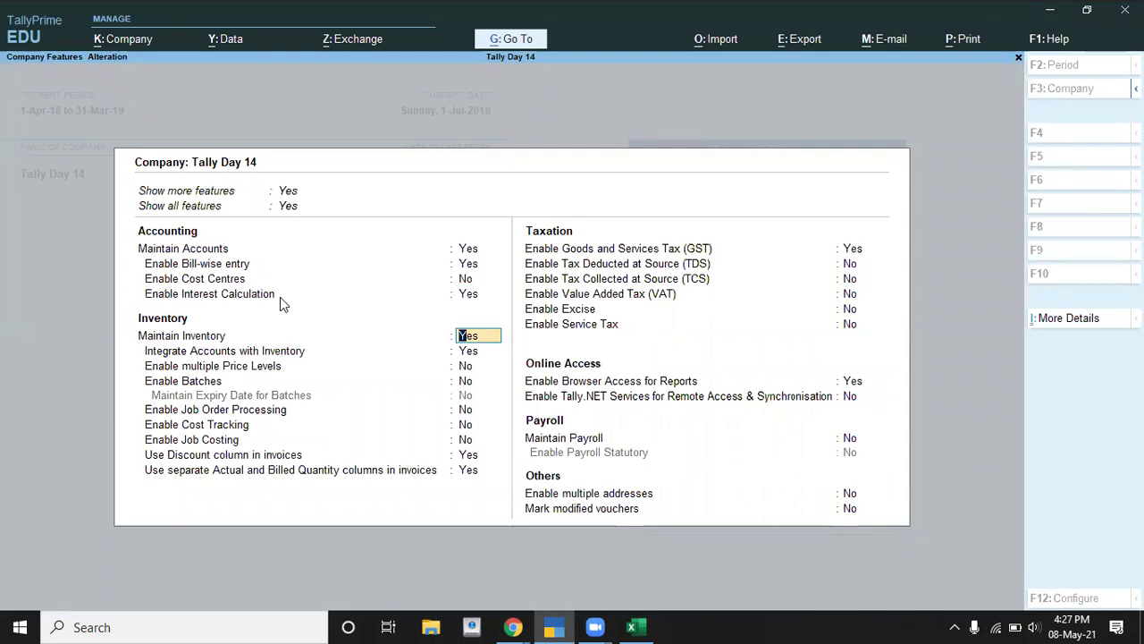
key(ctrl)
key(ctrl+a)
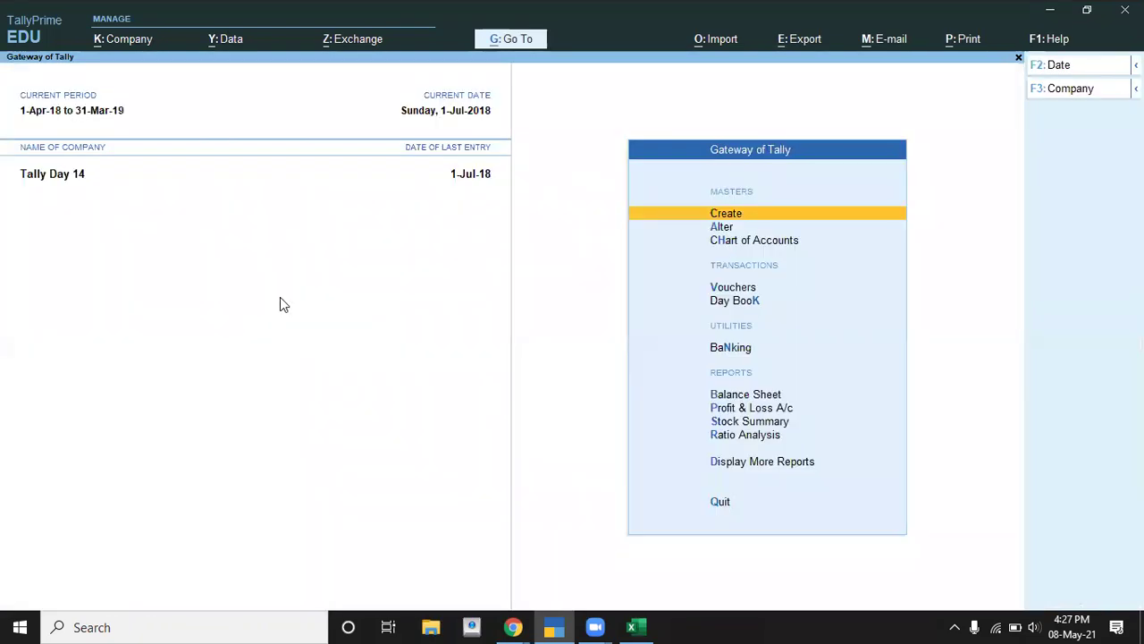
key(alt+Tab)
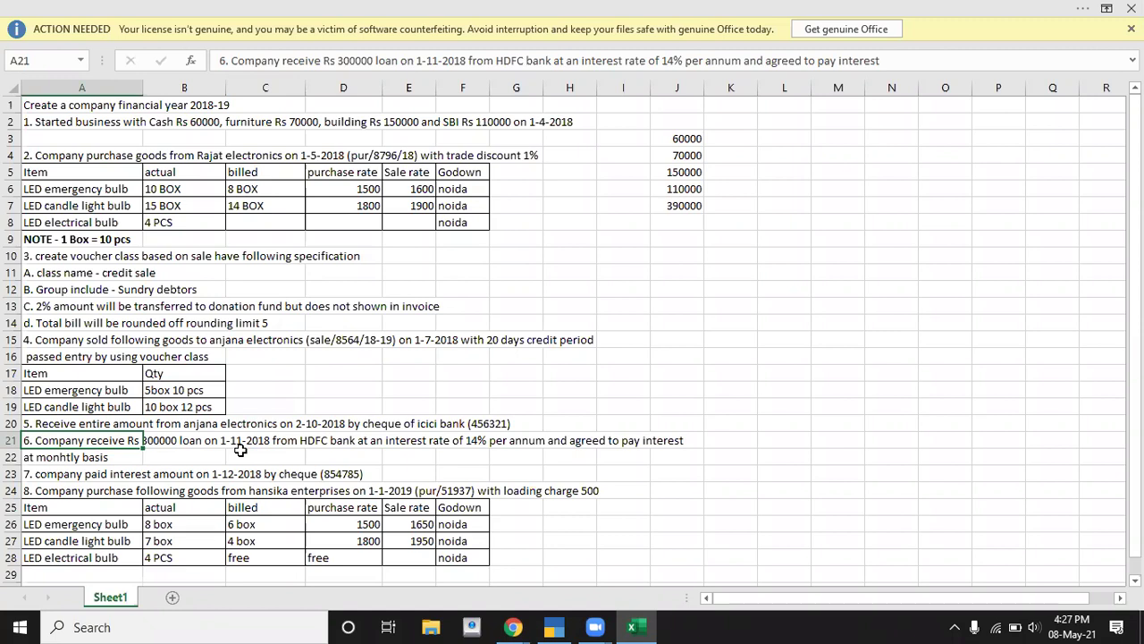
key(alt+Tab)
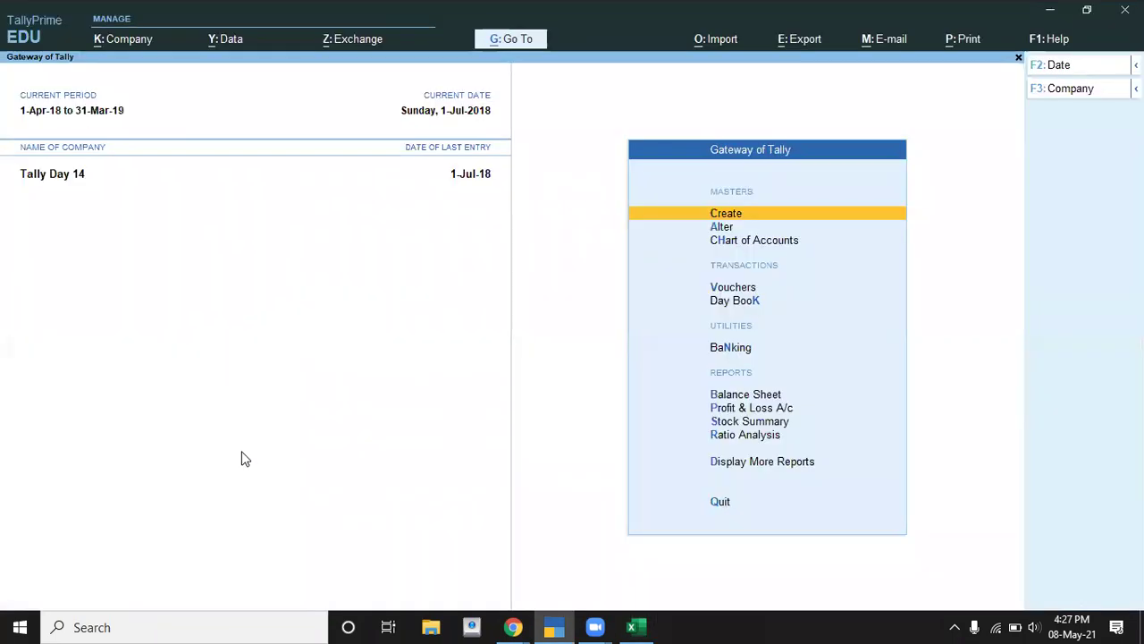
Date the new Receipt voucher 1-Nov-18 and begin creating a ledger with Alt+C
key(Down)
key(Down)
key(Down)
key(Down)
key(Up)
key(Return)
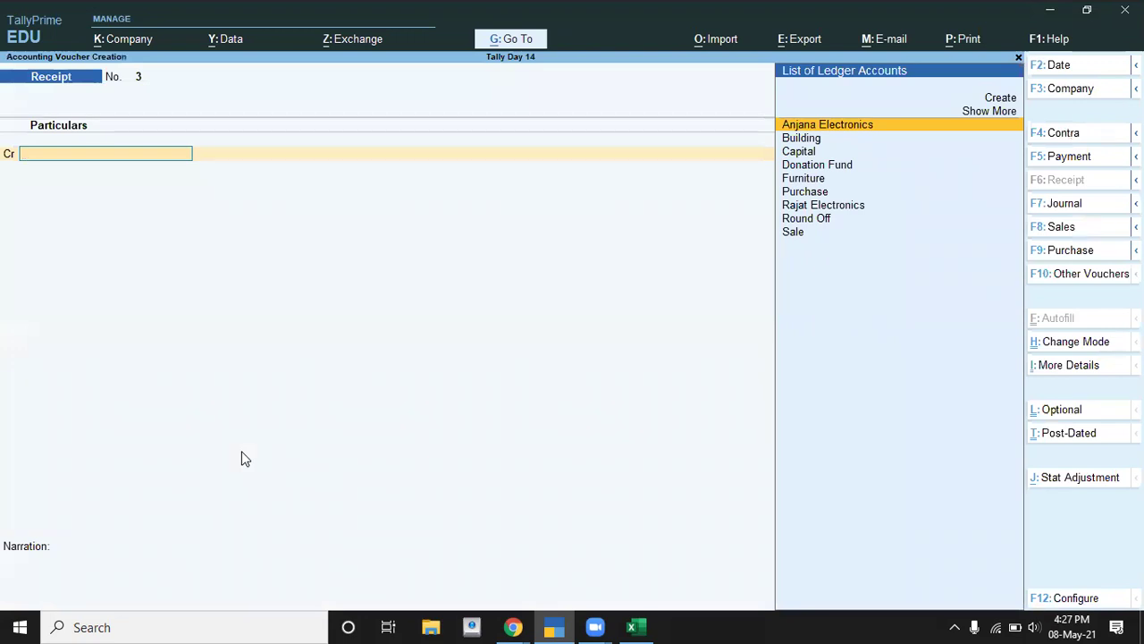
key(alt+Tab)
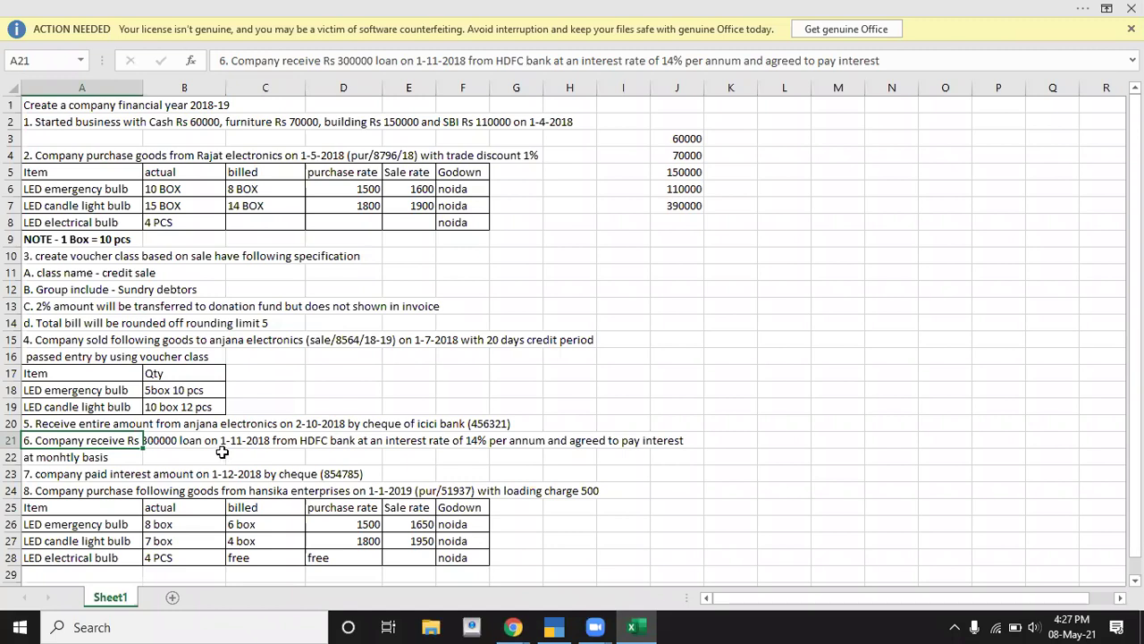
key(alt+Tab)
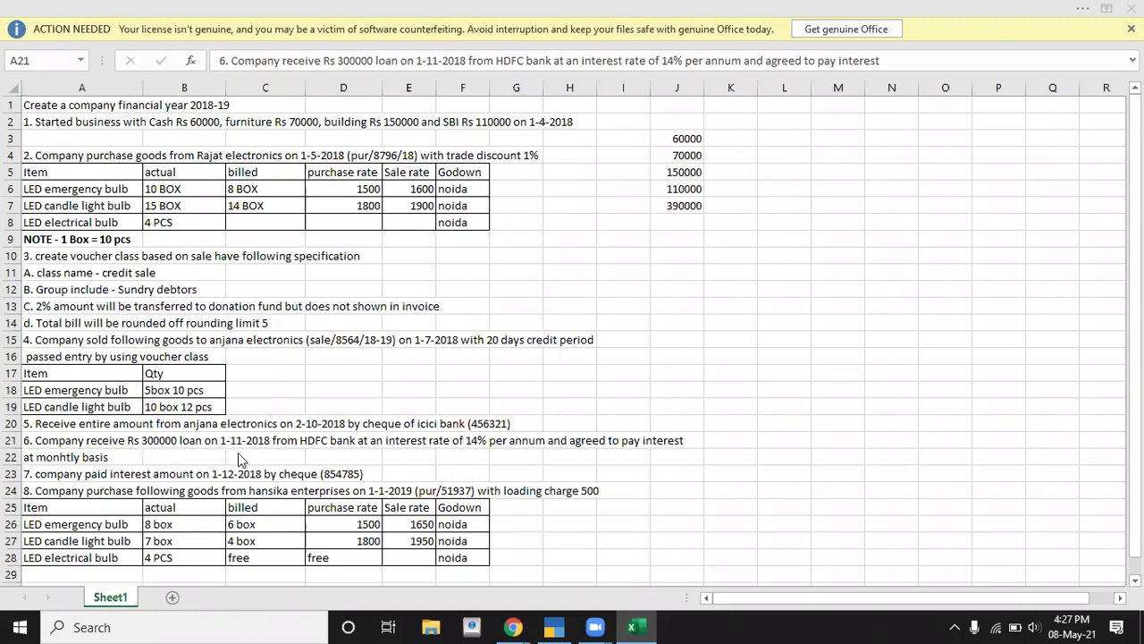
key(F2)
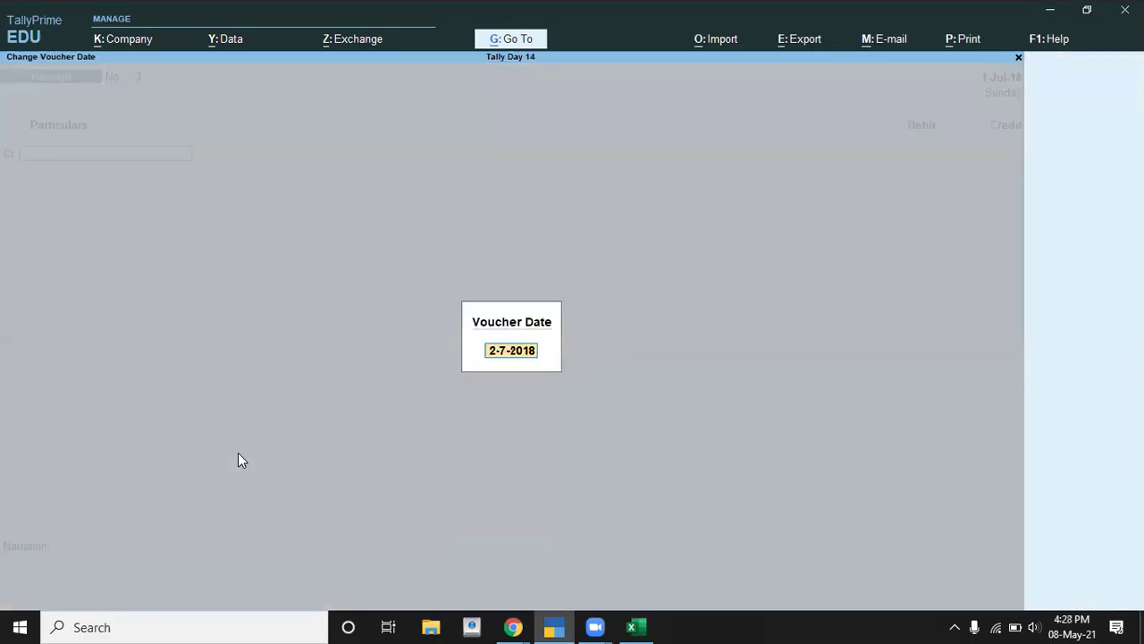
text(1=11)
key(BackSpace)
key(BackSpace)
key(BackSpace)
text(-11)
key(Return)
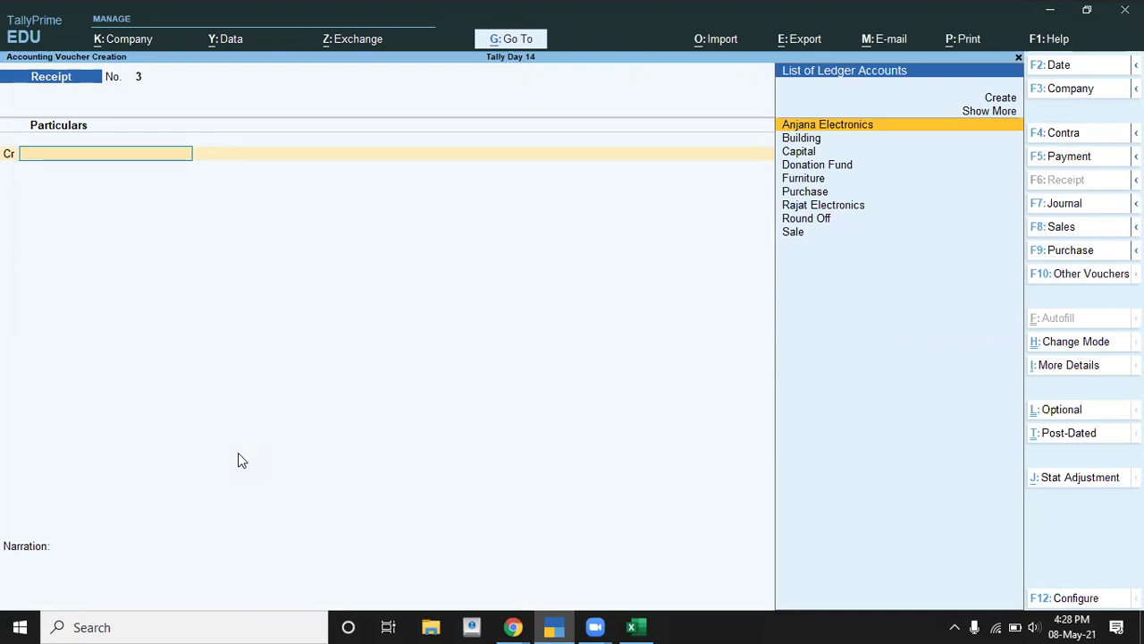
key(alt+c)
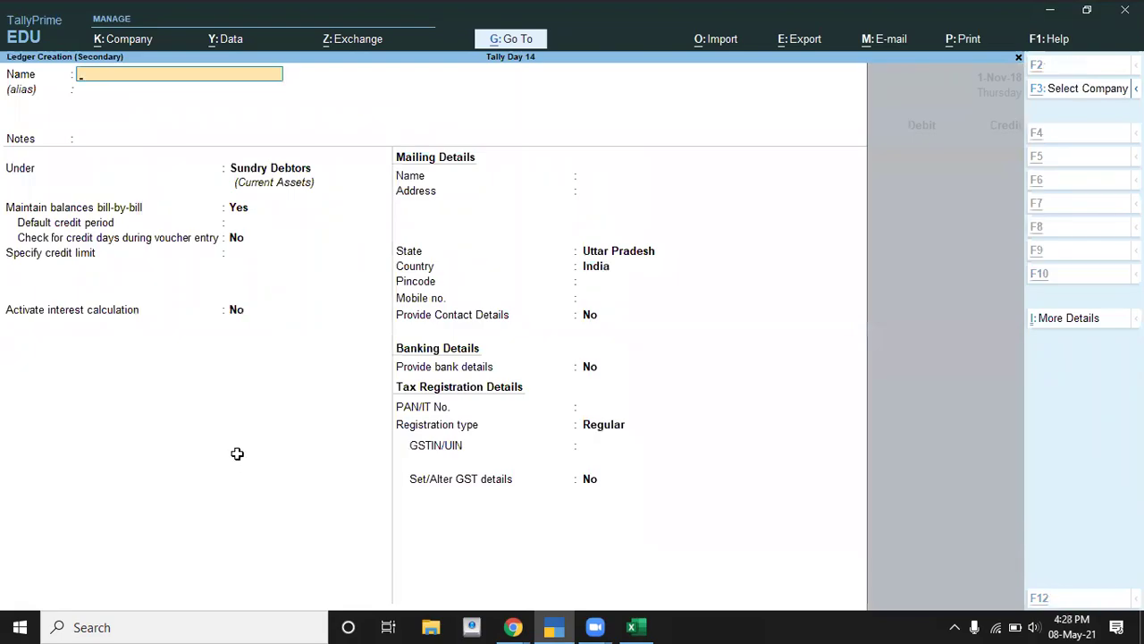
Name the ledger Loan From Hdfc Bank, group it under Secured Loans, and activate interest calculation
key(alt+Tab)
key(alt+Tab)
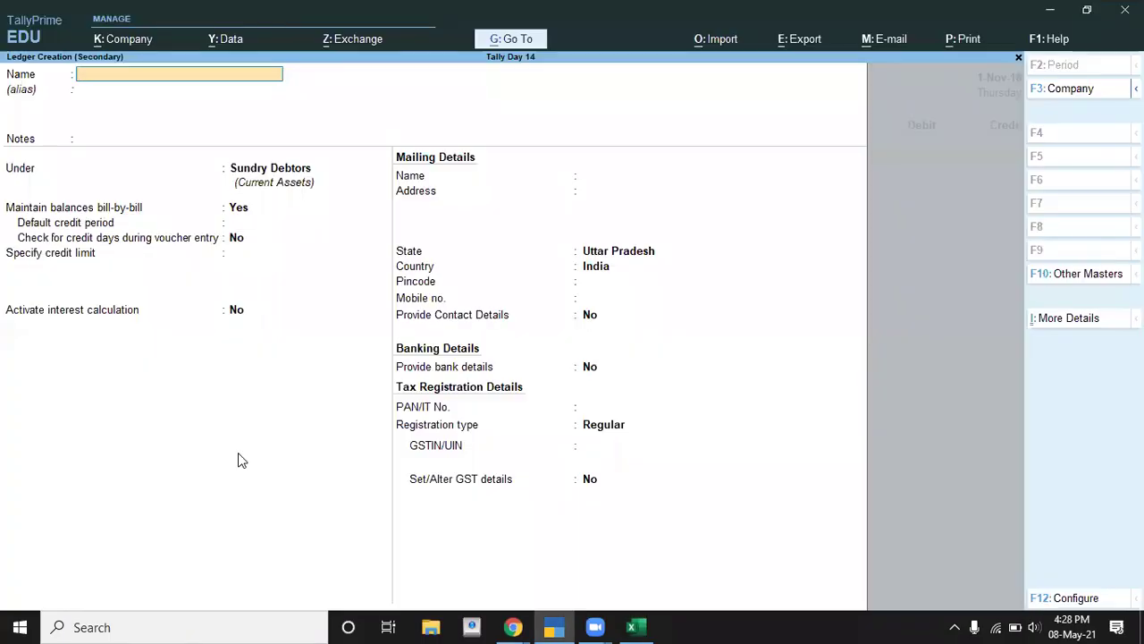
text(Loan From Hdfc Bank)
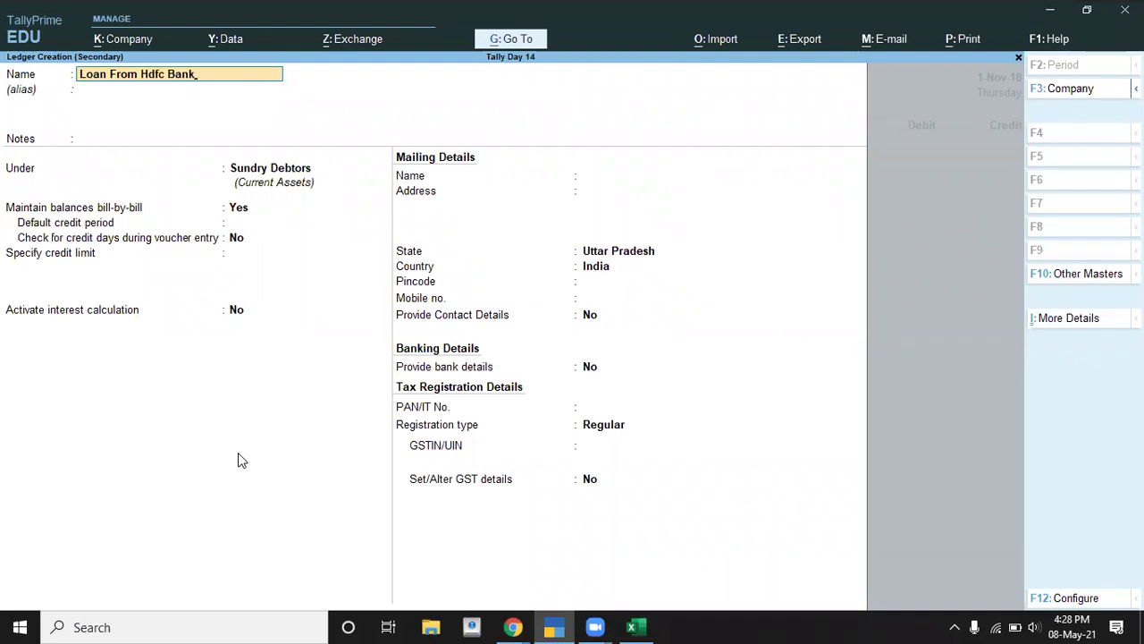
key(Return)
key(Return)
key(Return)
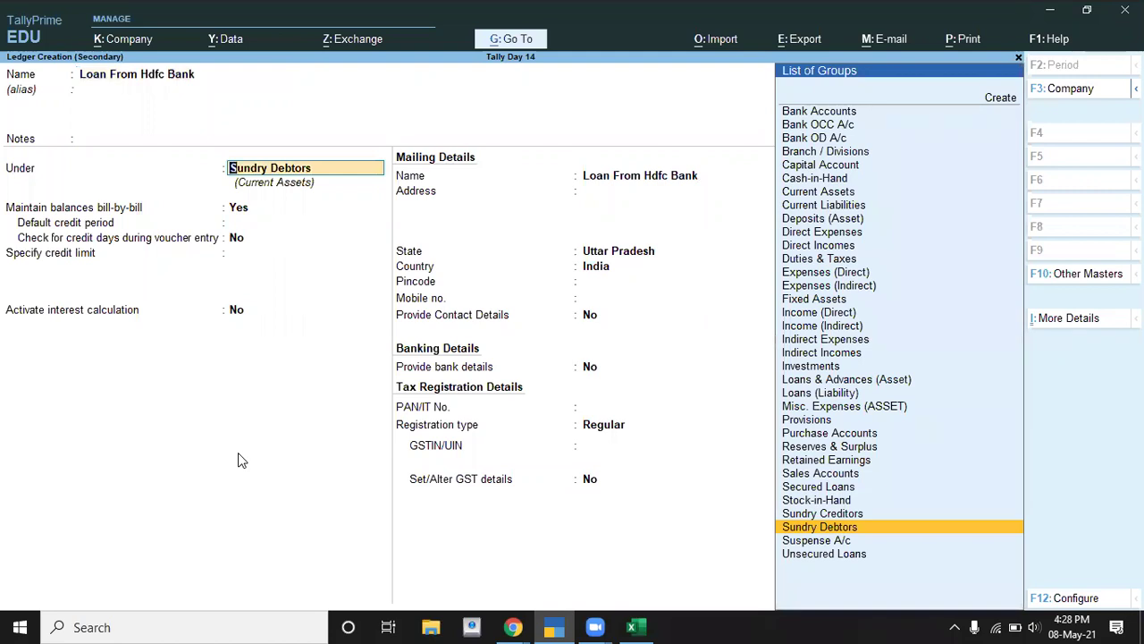
text(S)
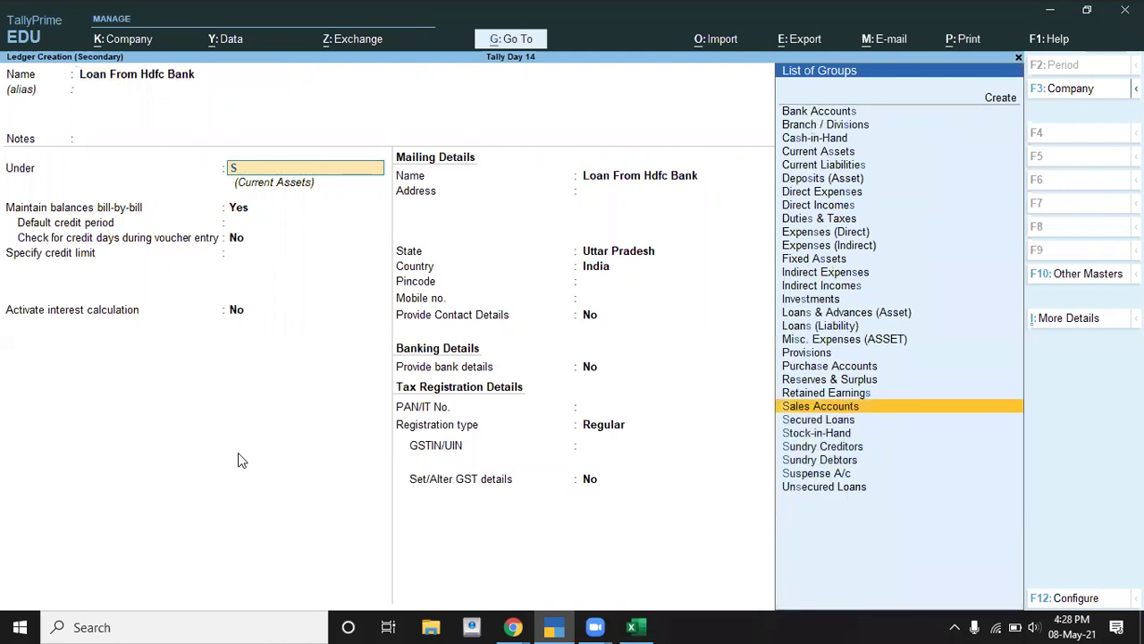
key(Down)
key(Return)
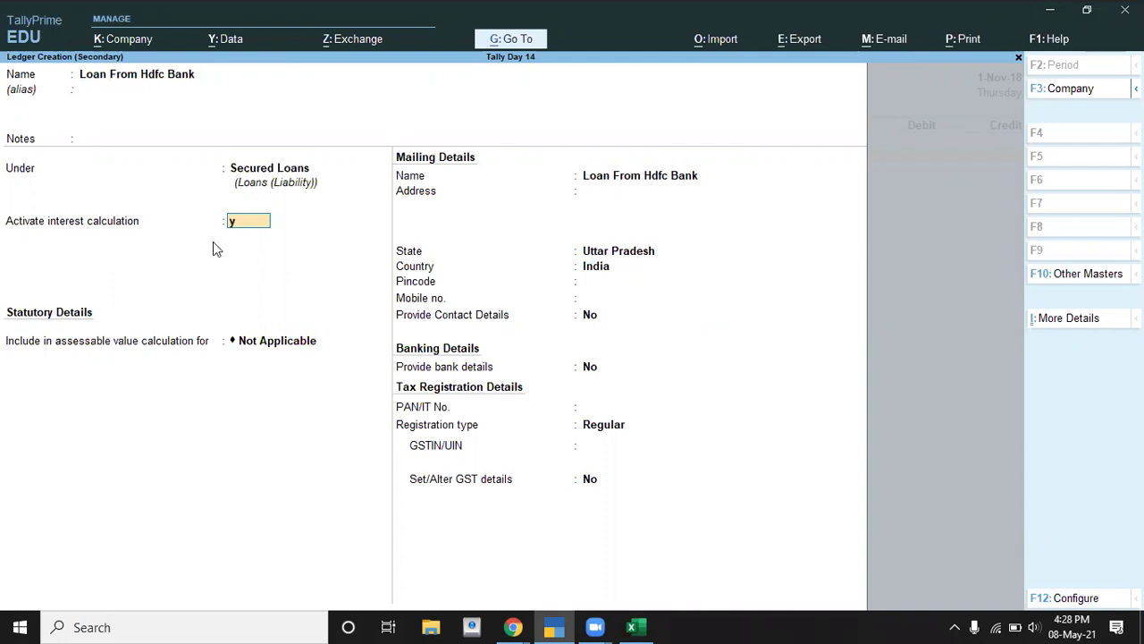
key(Return)
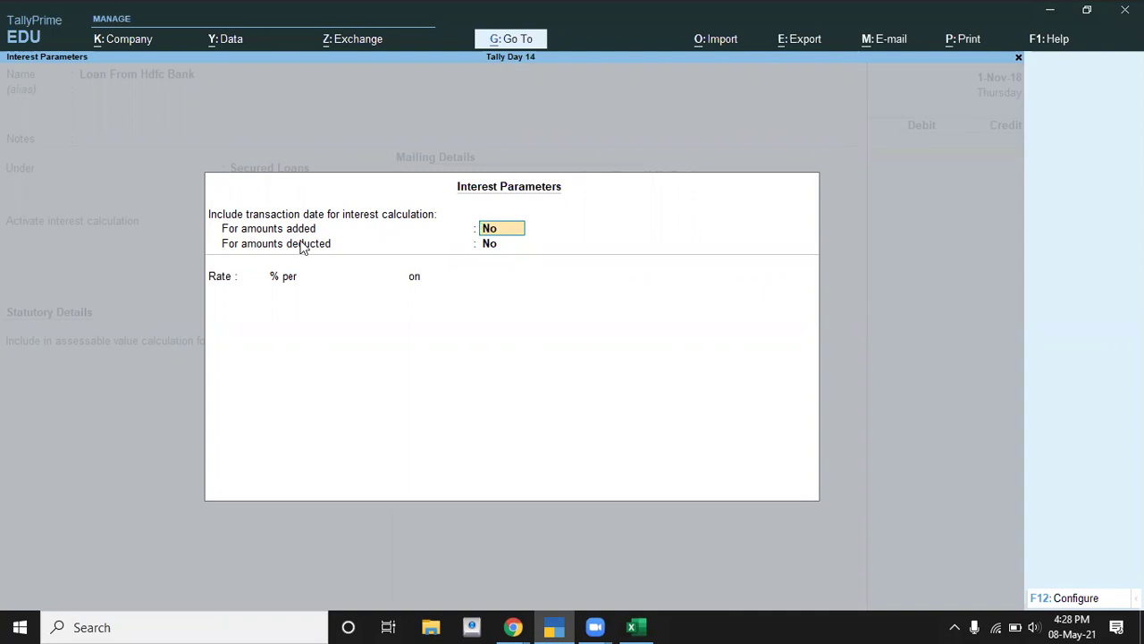
Include transaction dates for amounts added (Yes) but not for amounts deducted (No)
text(y)
key(Return)
text(n)
key(Return)
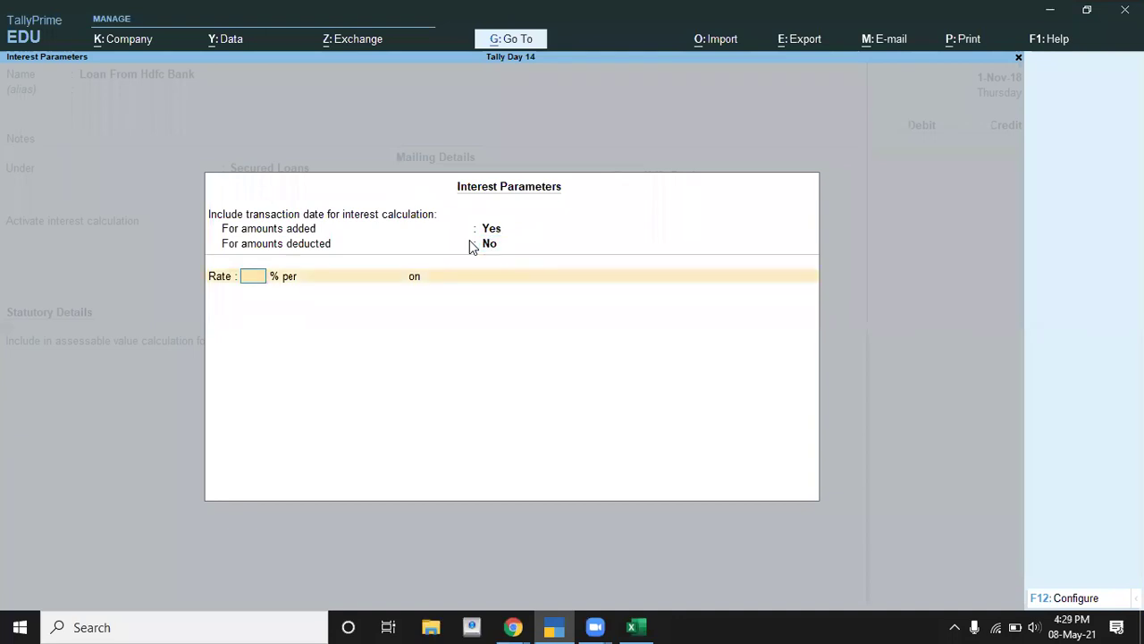
Recheck the loan's interest rate in the question sheet, then bring up the calculator
key(alt+Tab)
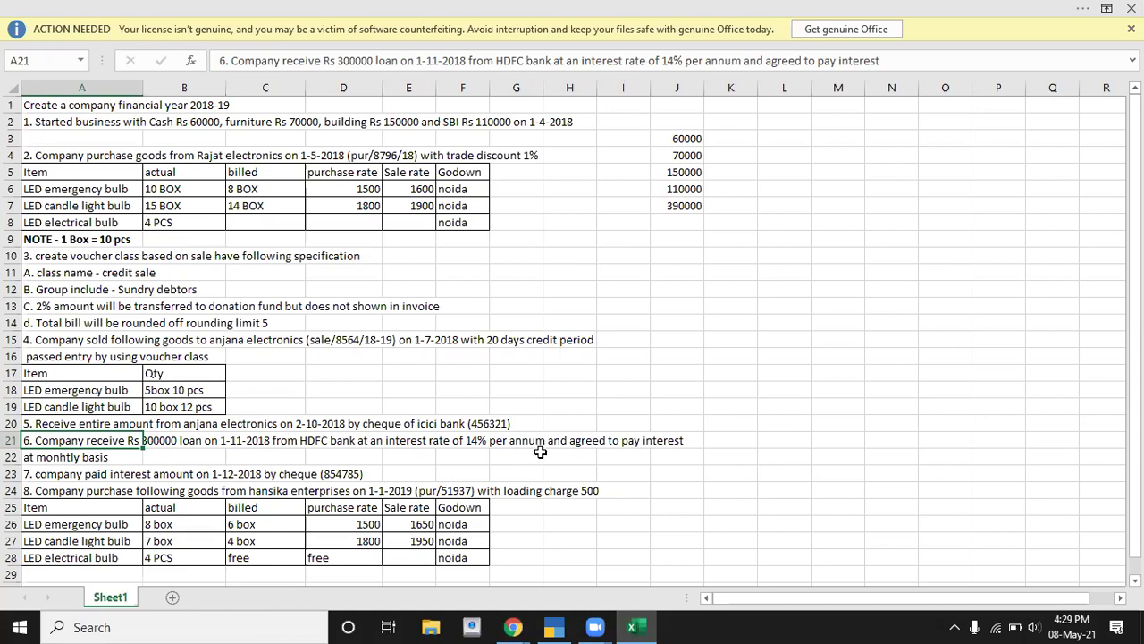
key(alt+Tab)
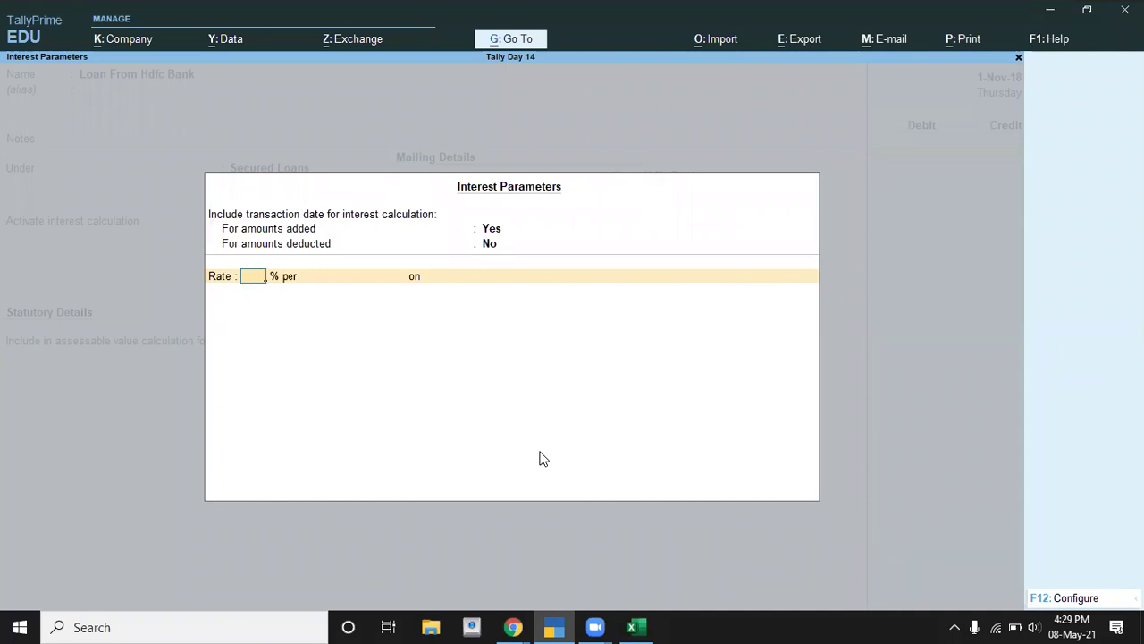
key(alt+Tab)
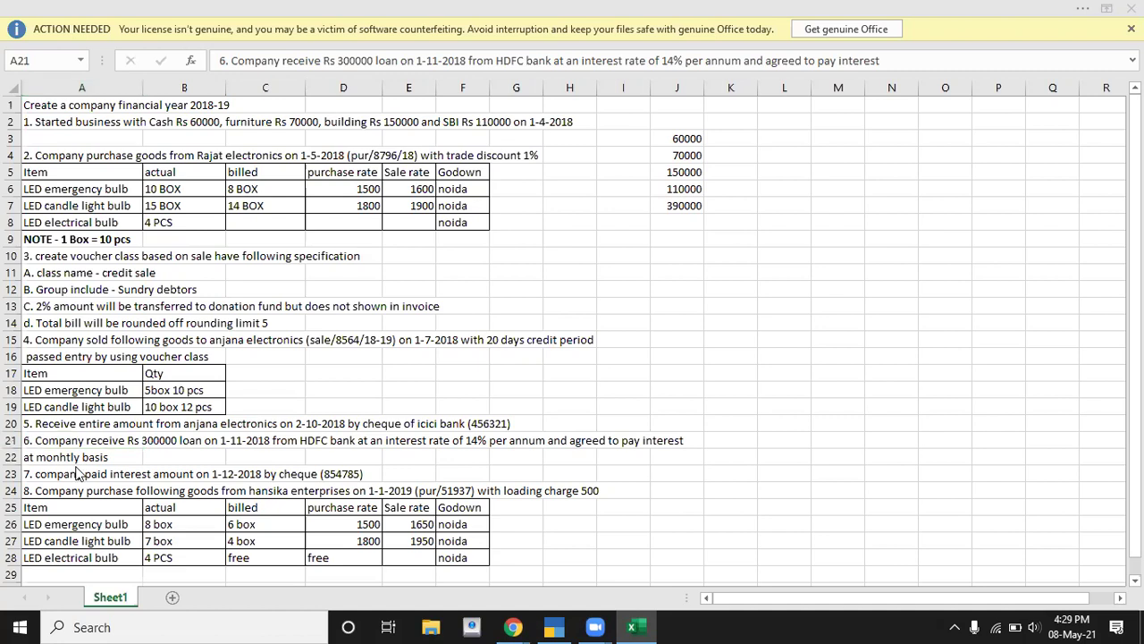
key(alt+Tab)
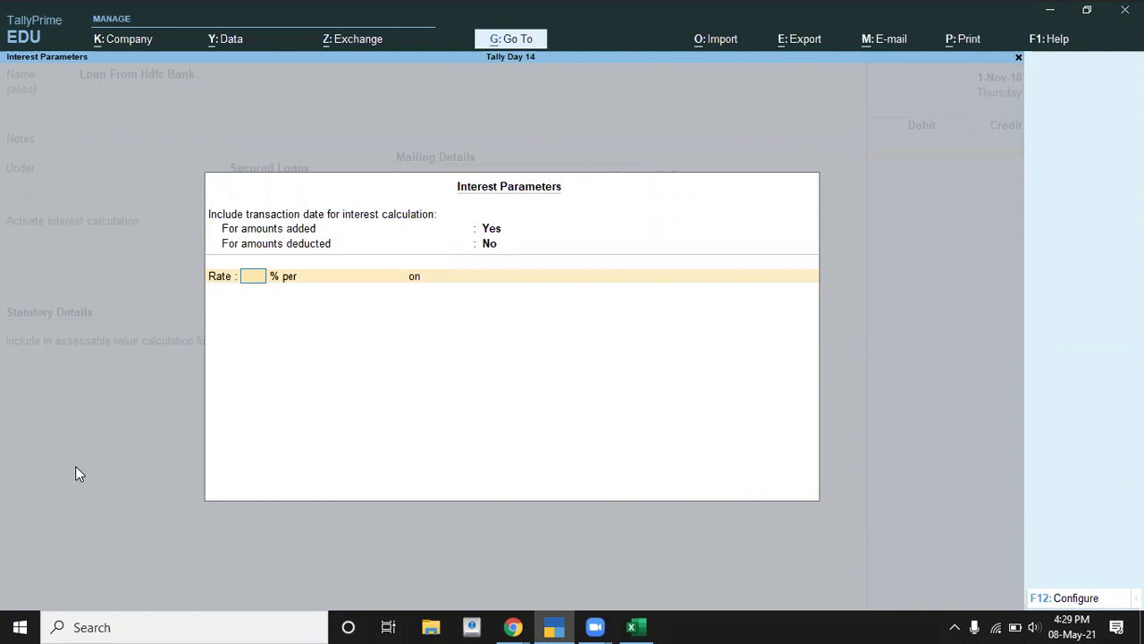
key(ctrl+n)
text(14/)
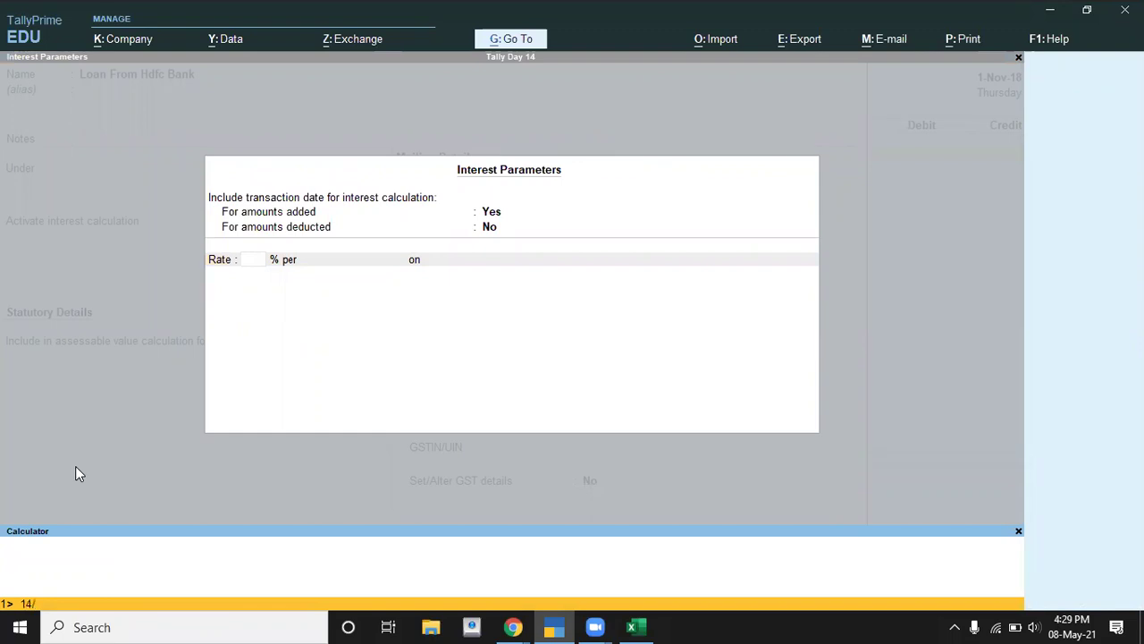
Fill the rate with 14/12 = 1.1667% and set it per Calendar Month
text(12)
key(Return)
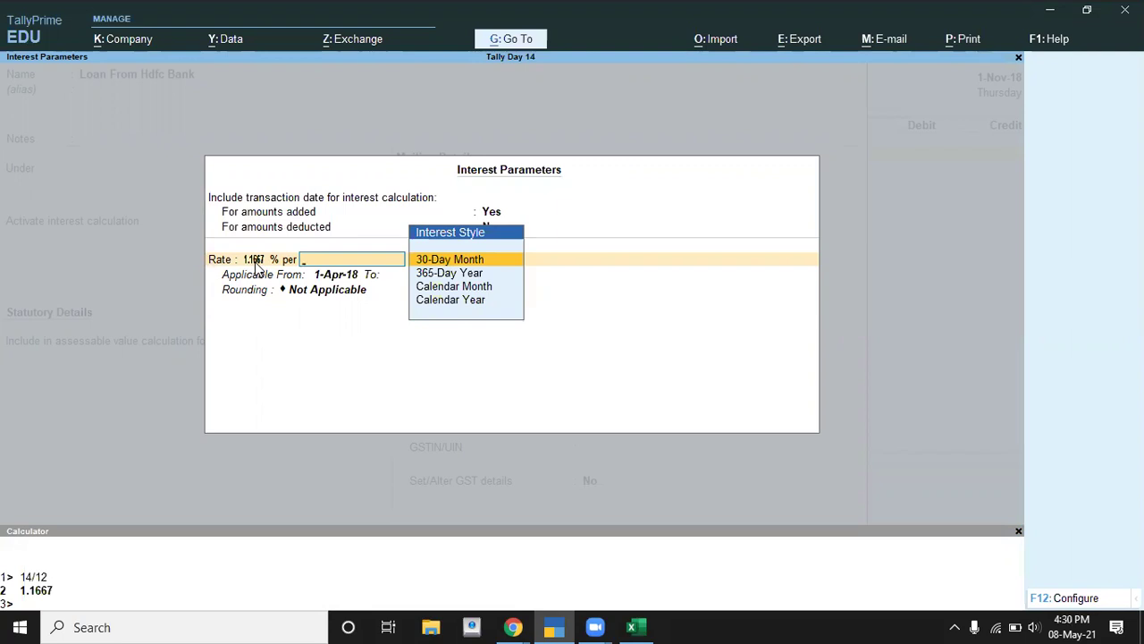
key(Down)
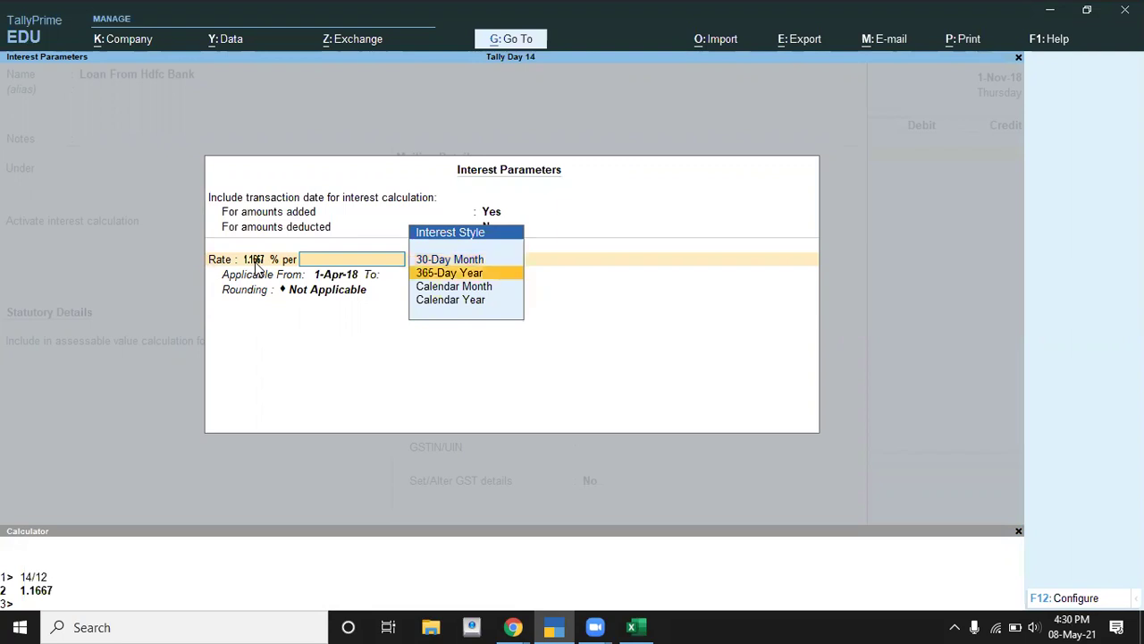
key(Down)
key(Down)
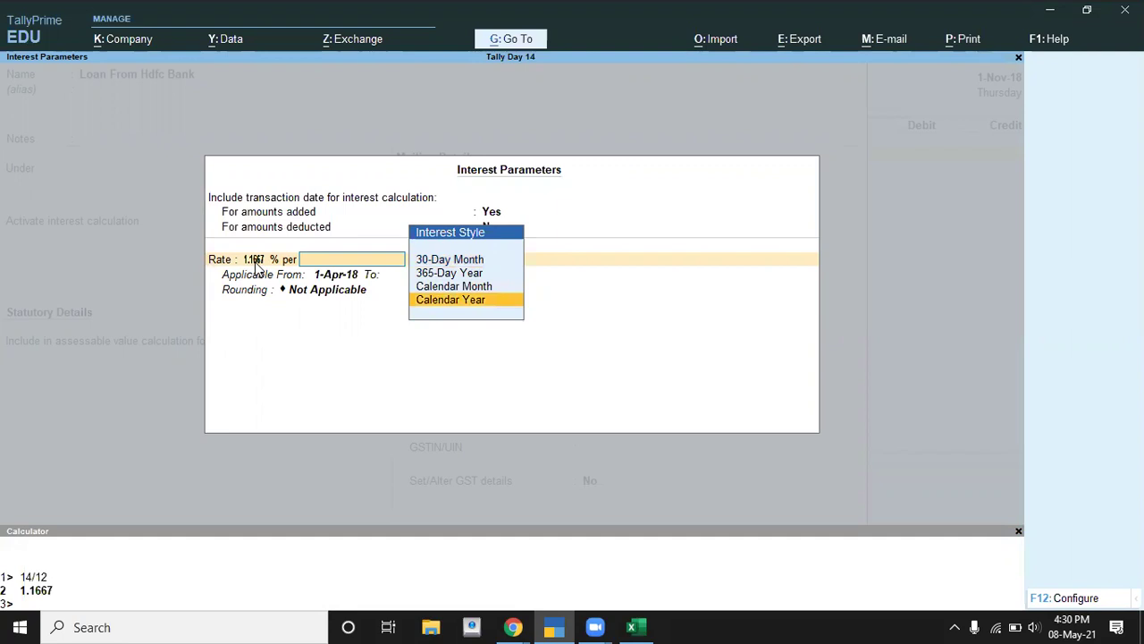
key(Up)
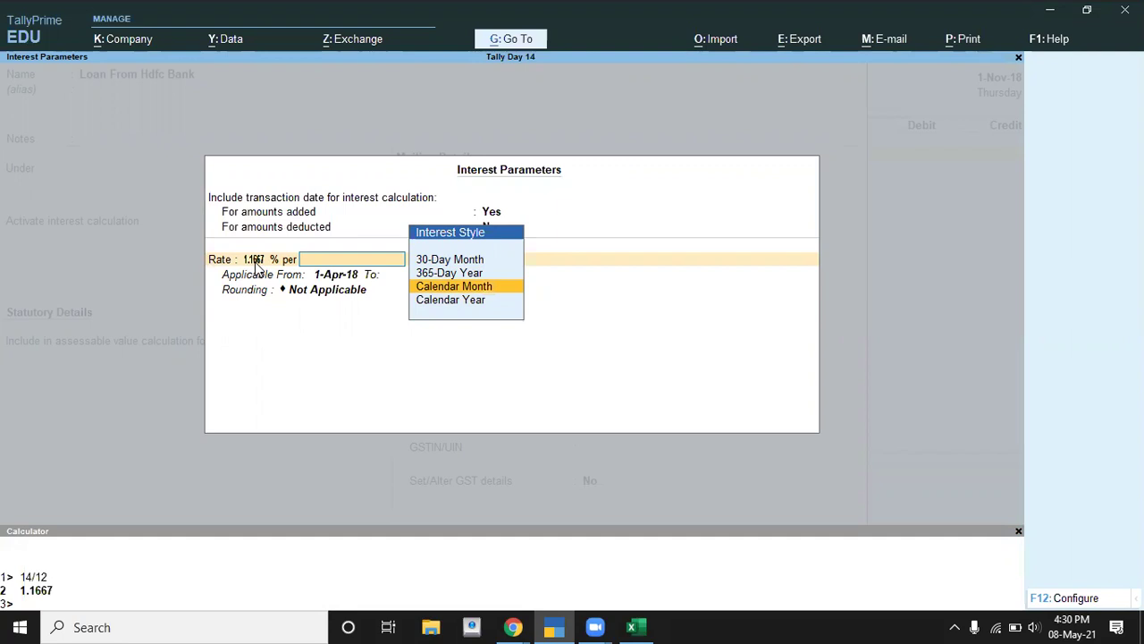
key(Up)
key(Up)
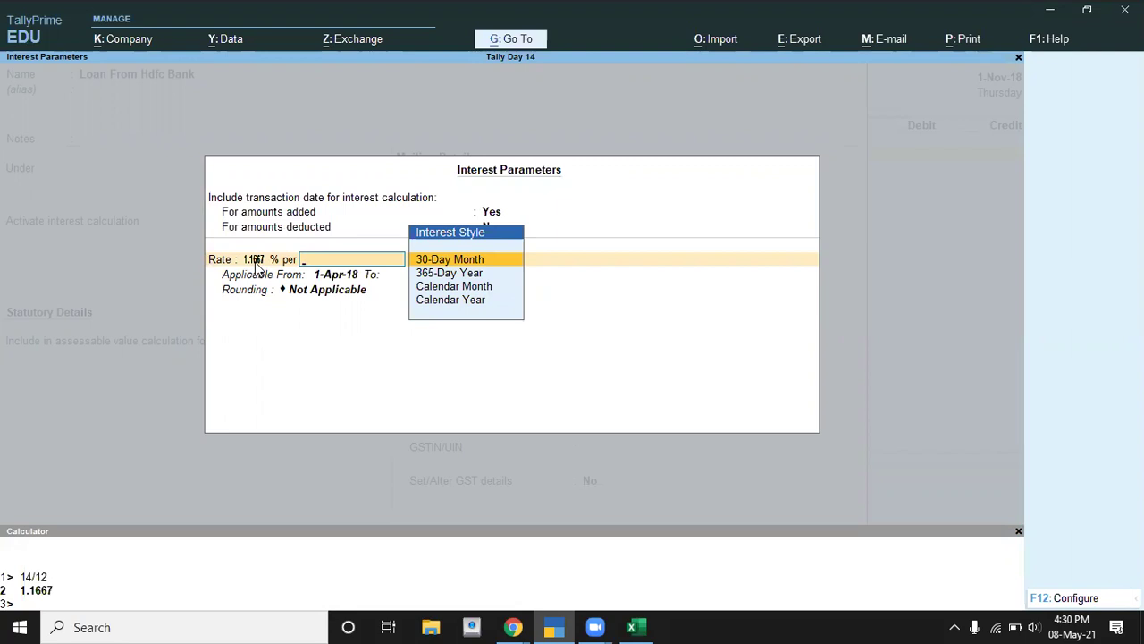
key(Down)
key(Down)
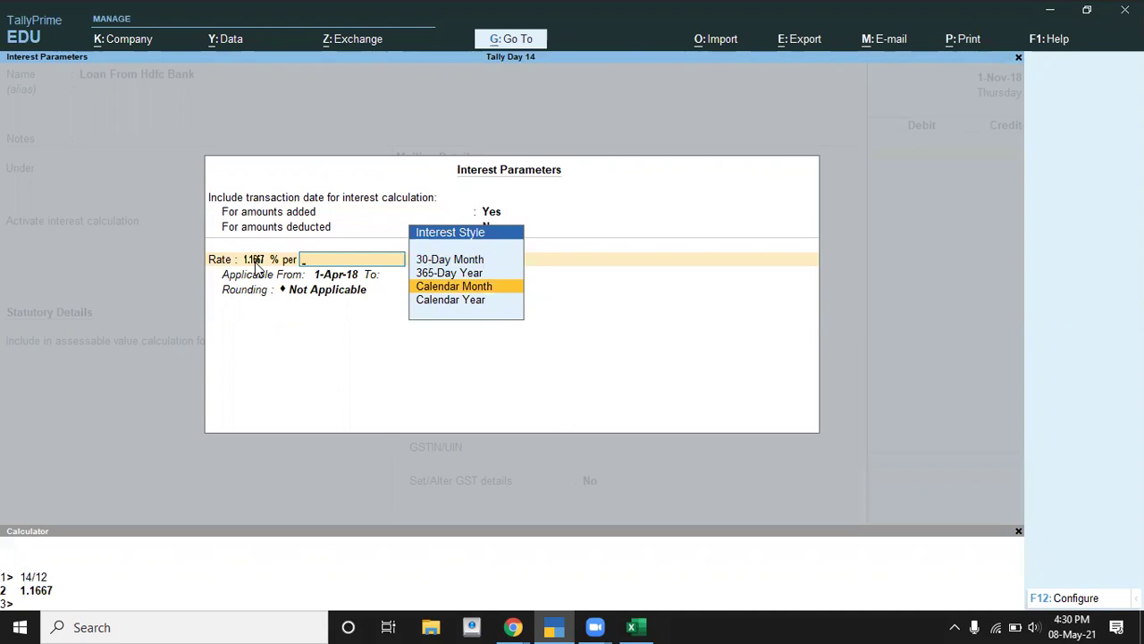
key(Return)
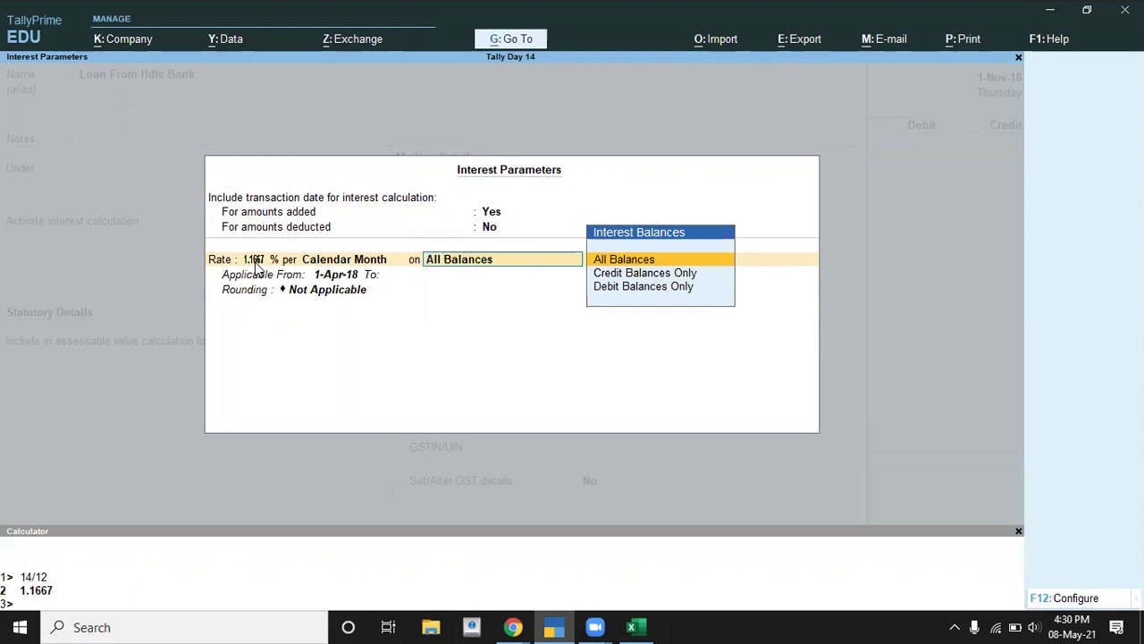
Apply interest on Credit Balances Only from 1-Nov-18, with rounding Not Applicable
key(Down)
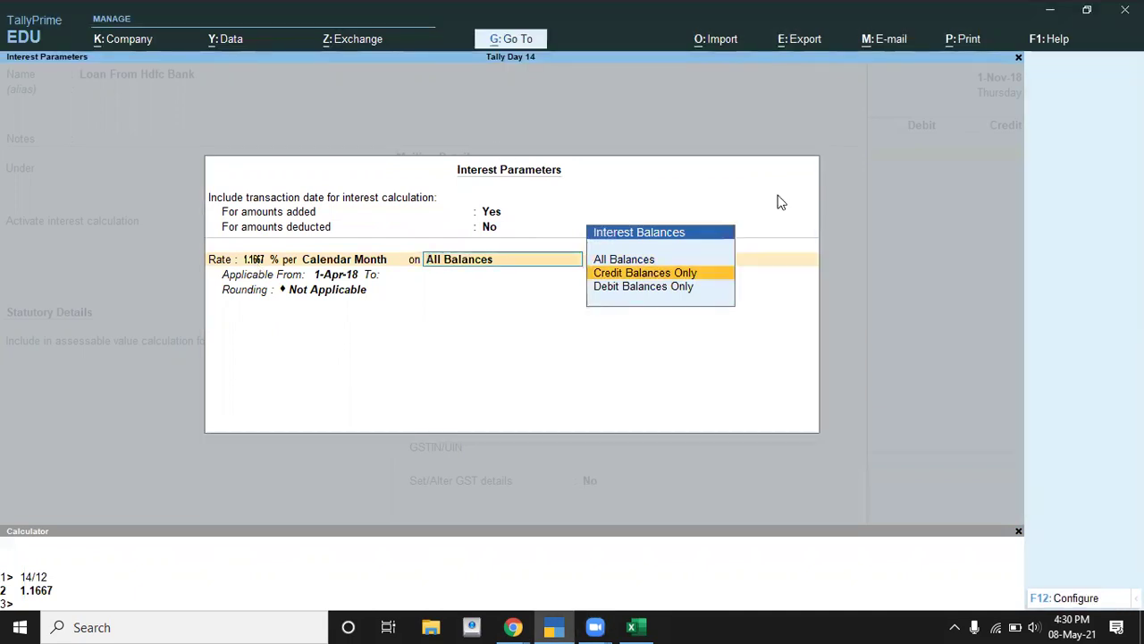
key(Return)
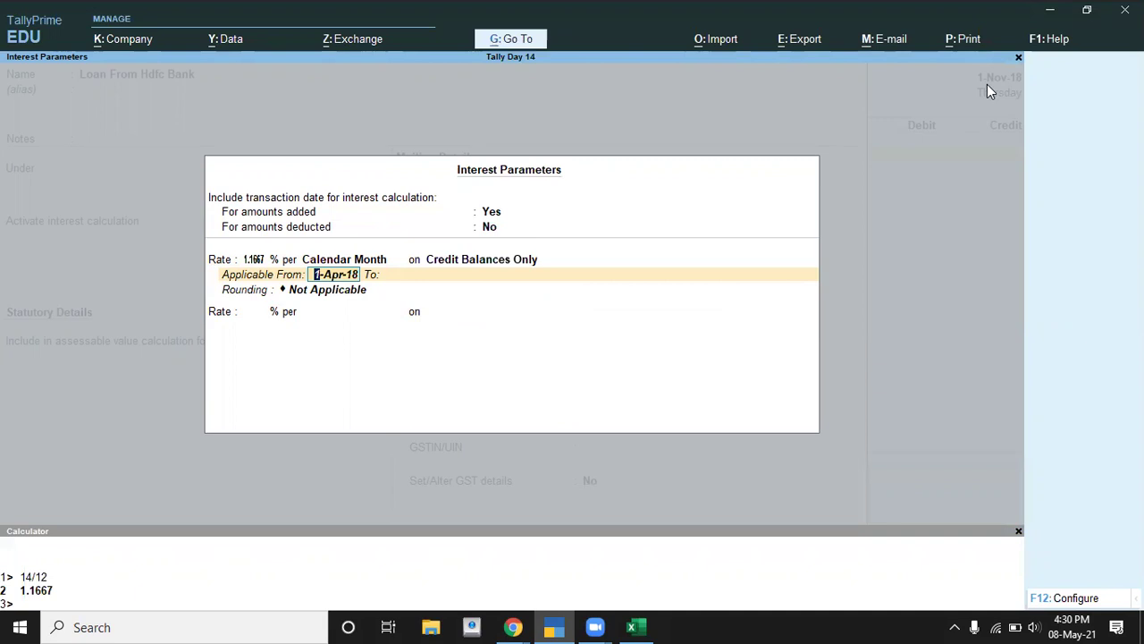
text(1-11)
key(Return)
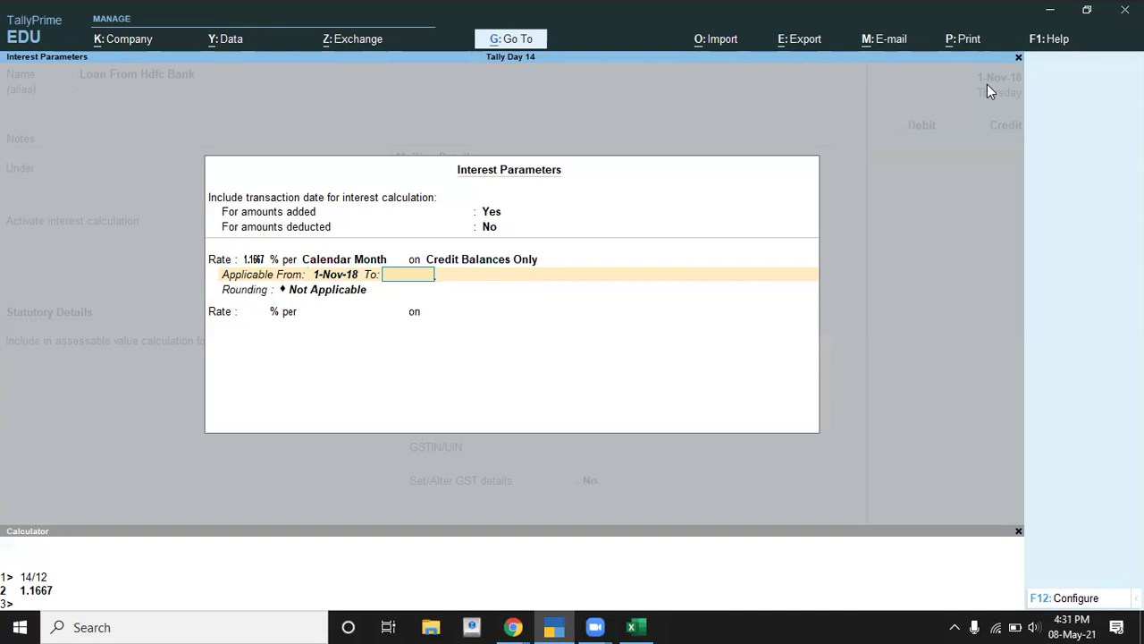
key(Return)
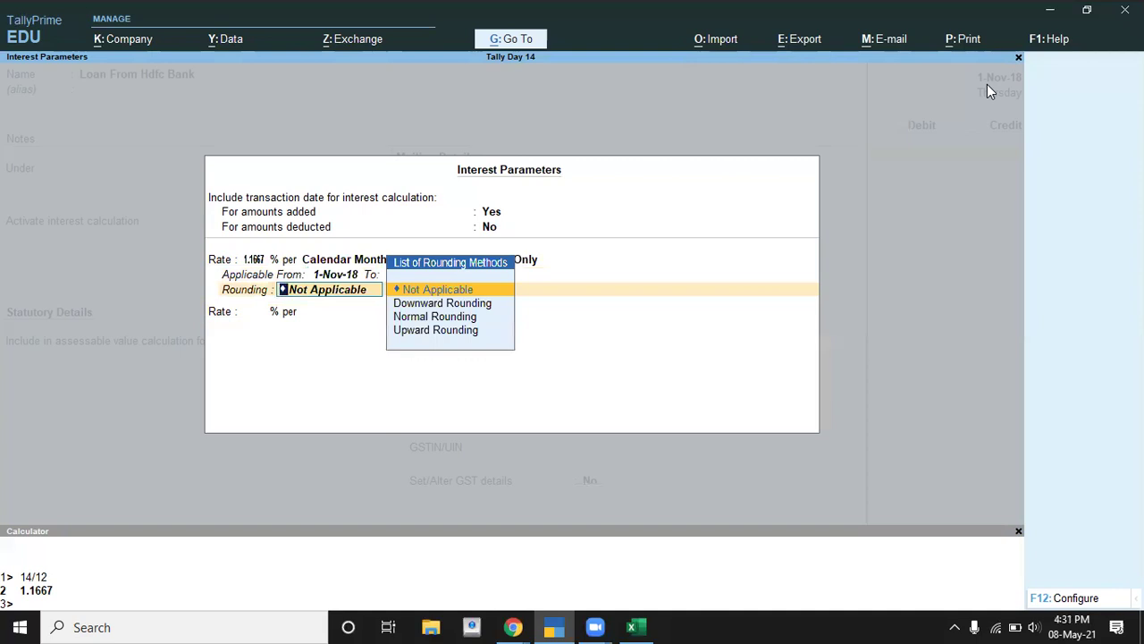
key(Return)
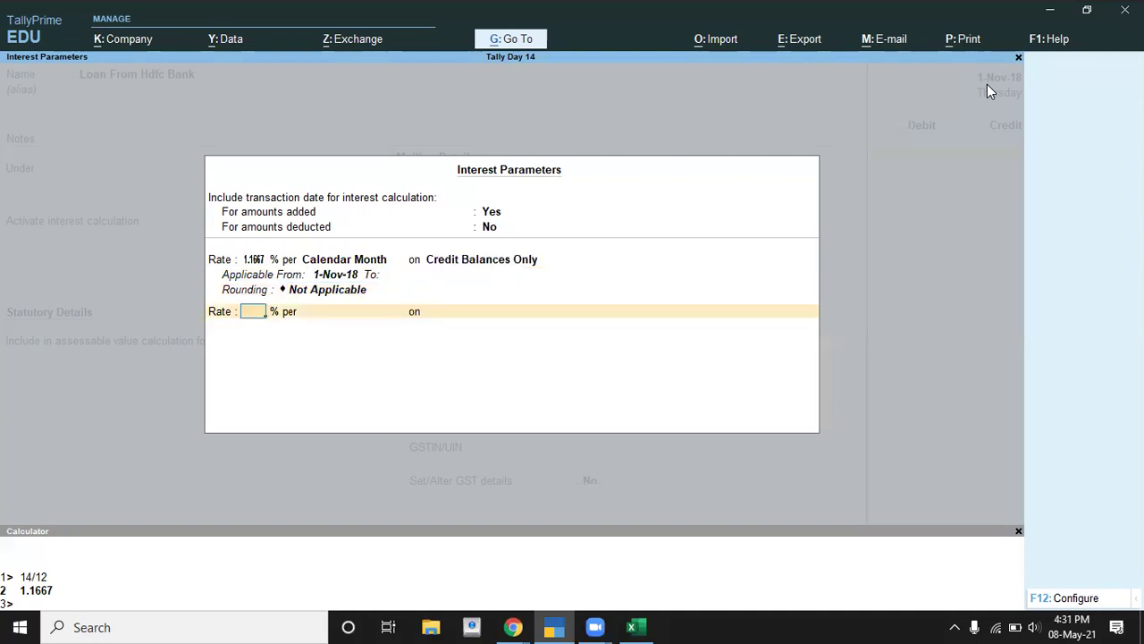
Finish the interest parameters and move through the remaining ledger fields to acceptance
key(BackSpace)
key(Return)
key(Return)
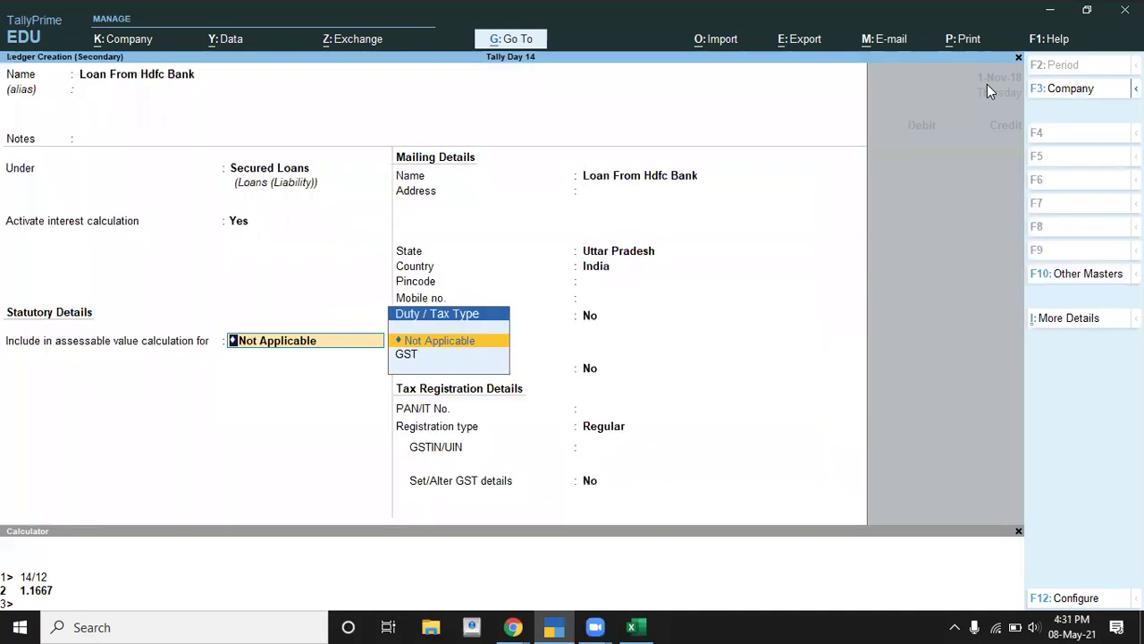
key(Return)
key(Return)
key(Return)
key(Return)
key(Return)
key(Return)
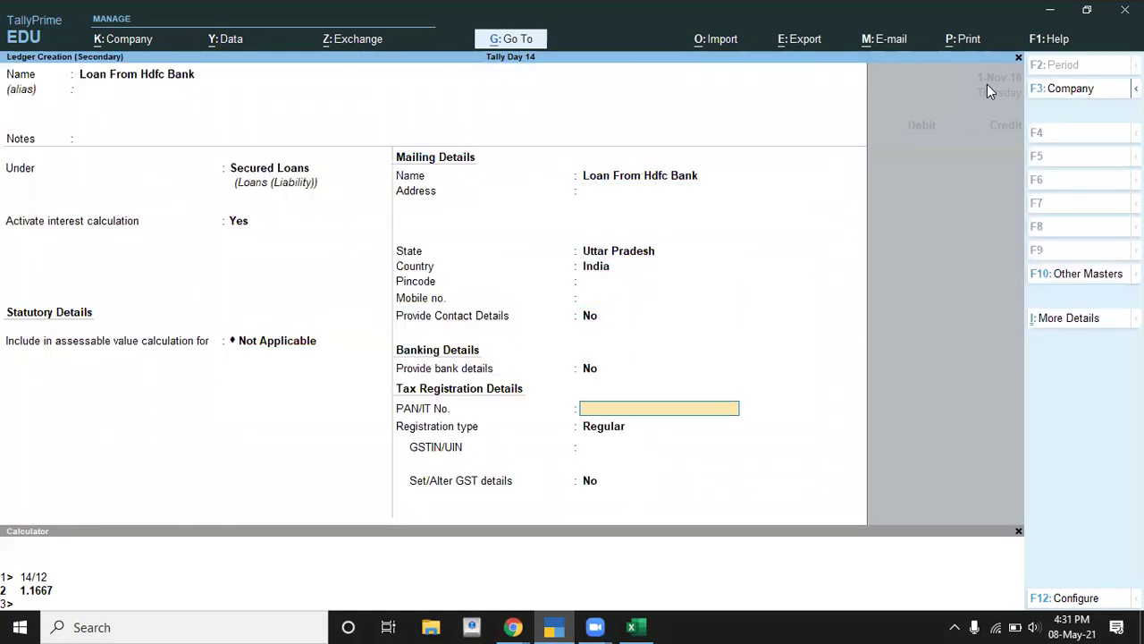
key(Return)
key(Return)
key(Return)
key(Return)
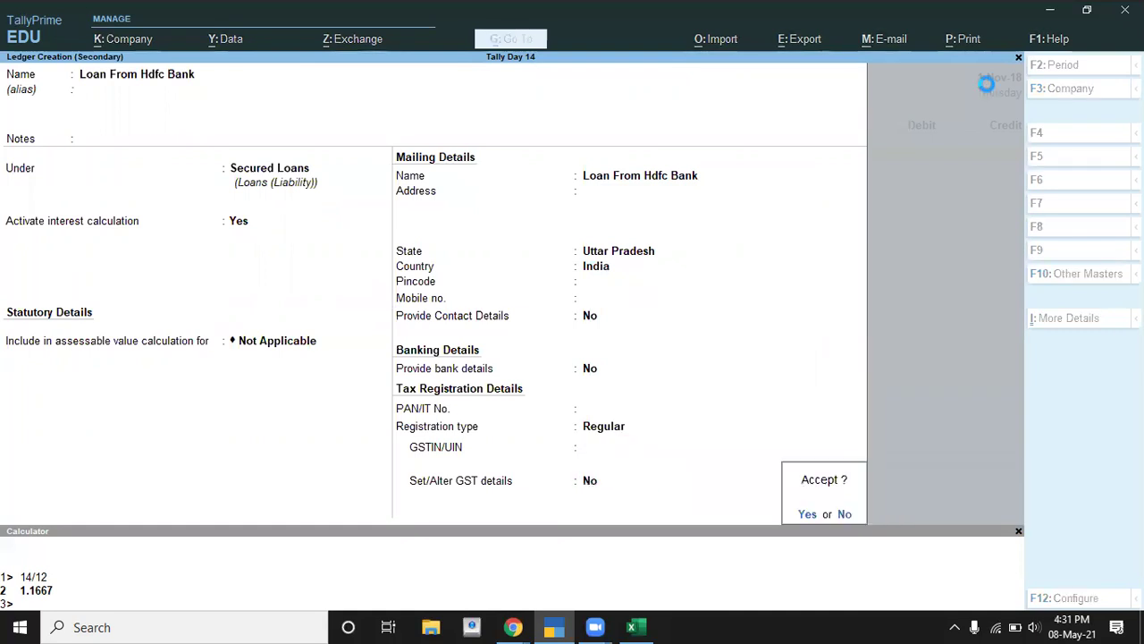
key(Return)
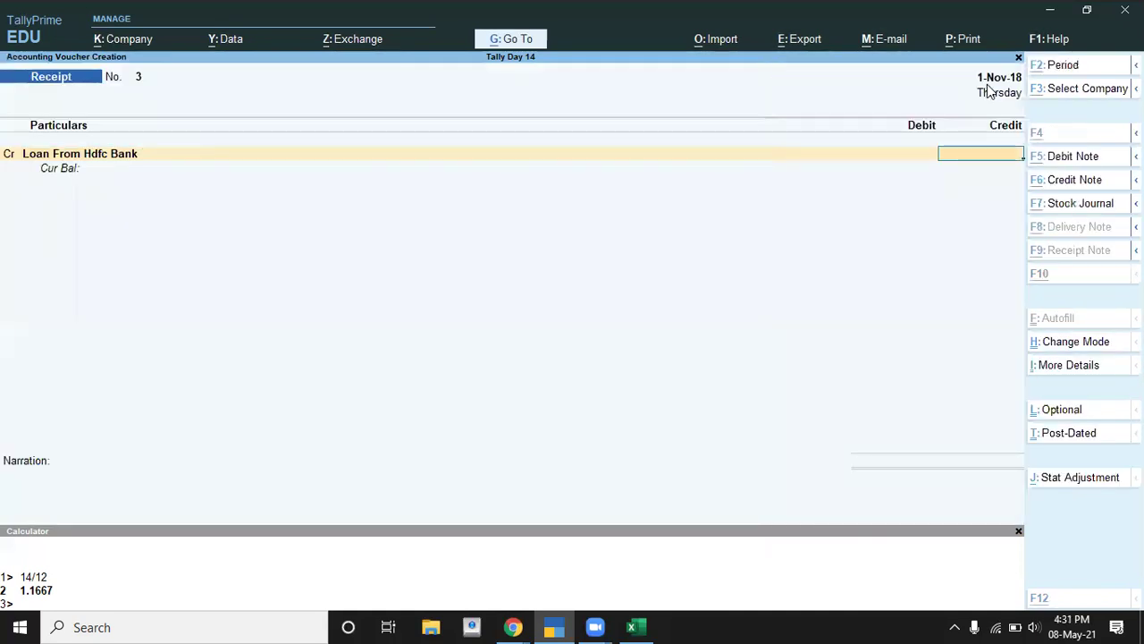
Credit Loan From Hdfc Bank with 8,00,000 and debit Sbi
key(alt+Tab)
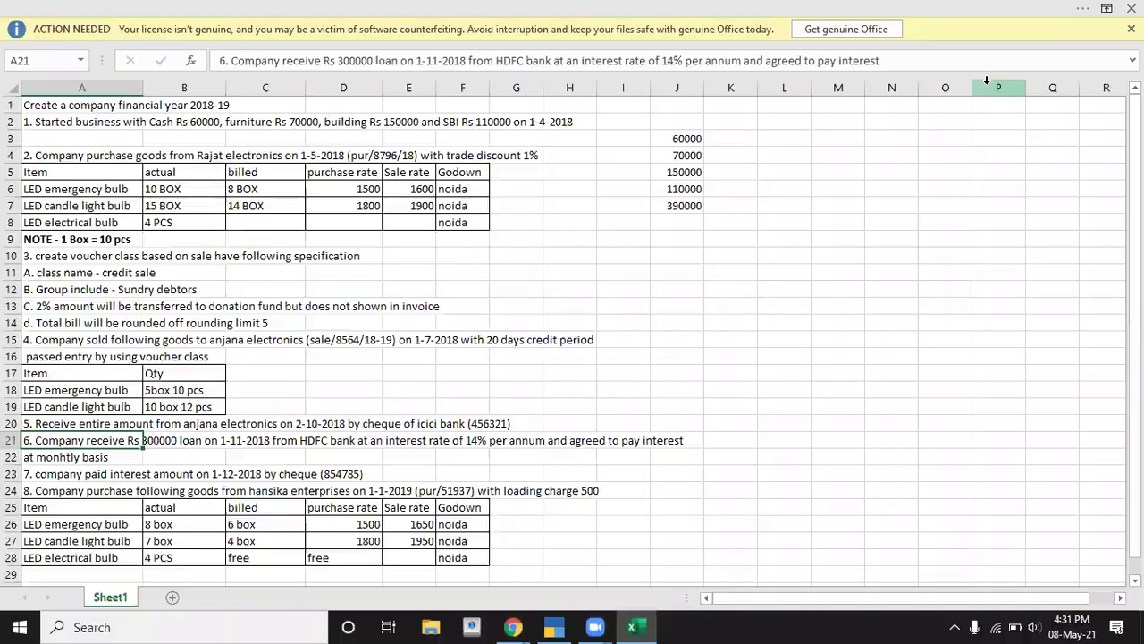
key(alt+Tab)
text(800000)
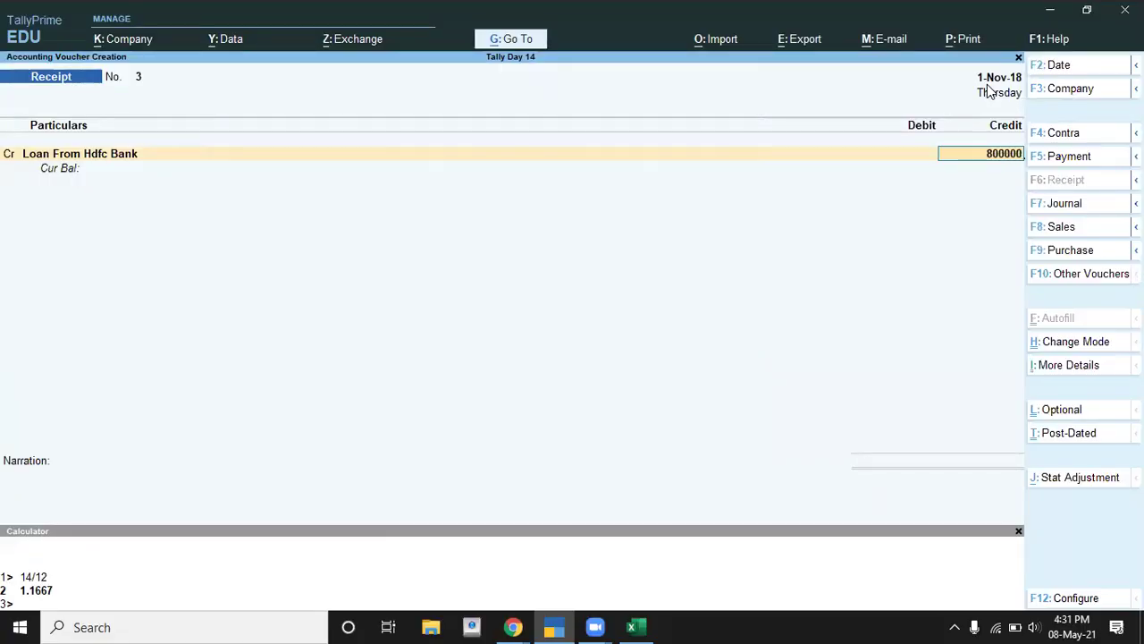
key(Return)
key(Return)
key(Down)
key(Down)
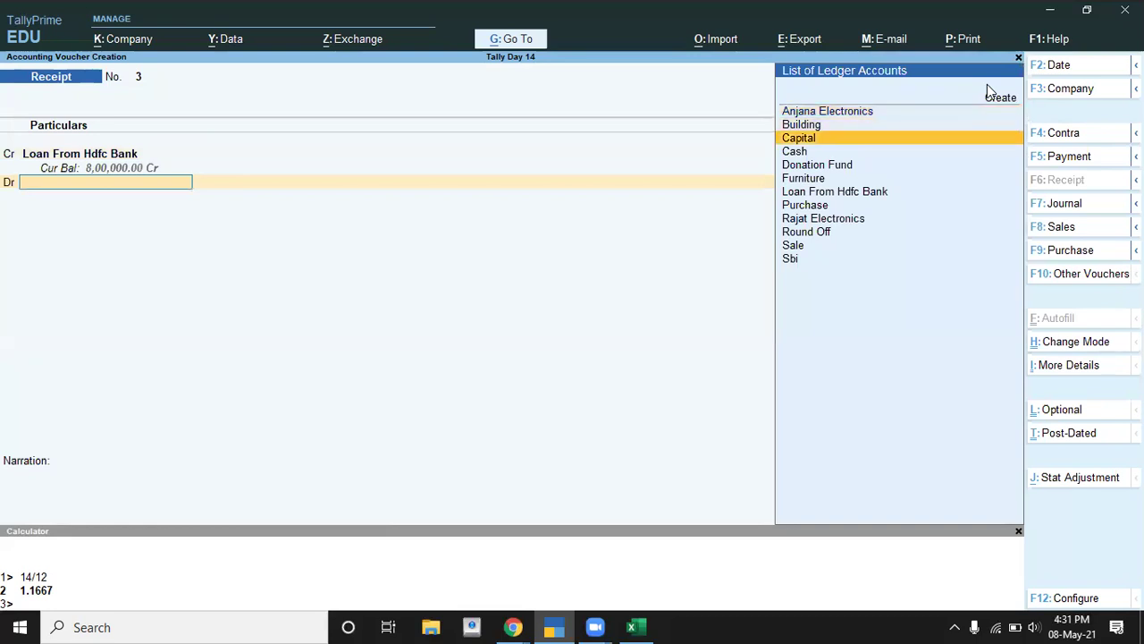
key(Down)
key(Down)
key(Down)
key(Down)
key(Return)
key(Return)
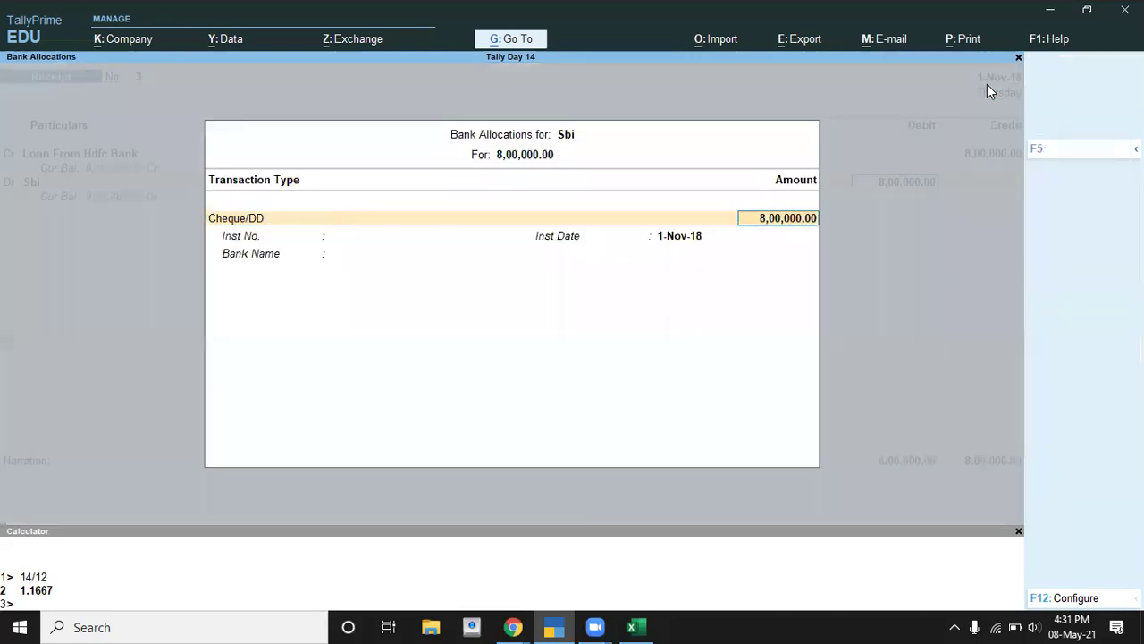
key(Return)
Record the amount as a cheque with its instrument number and save receipt voucher 3
key(alt+Tab)
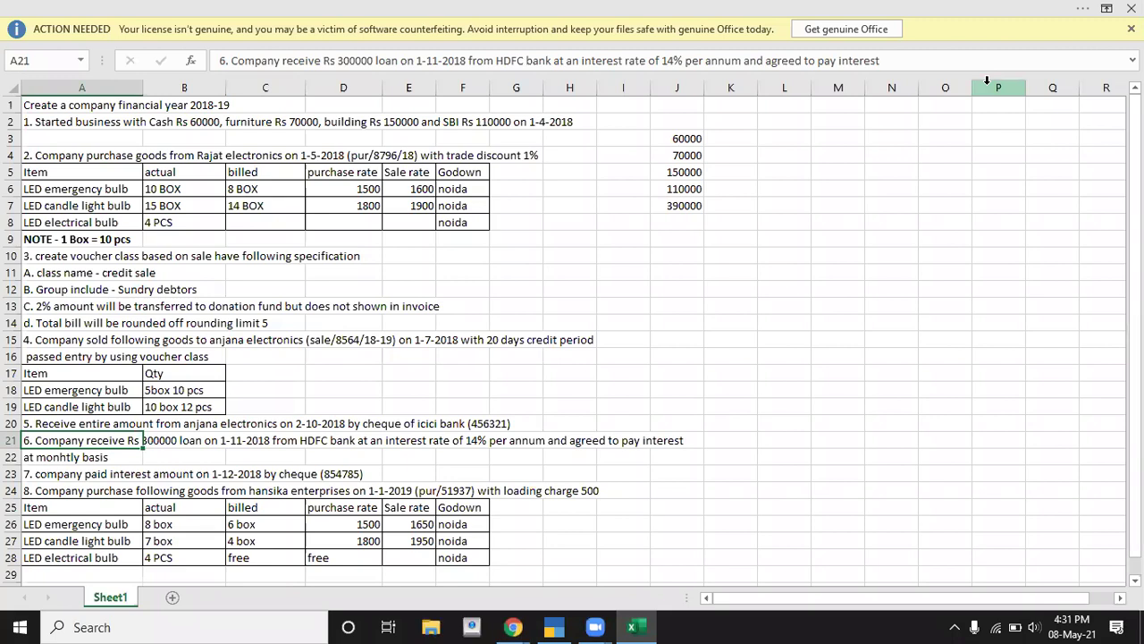
key(alt+Tab)
text(35325233)
key(Return)
key(Return)
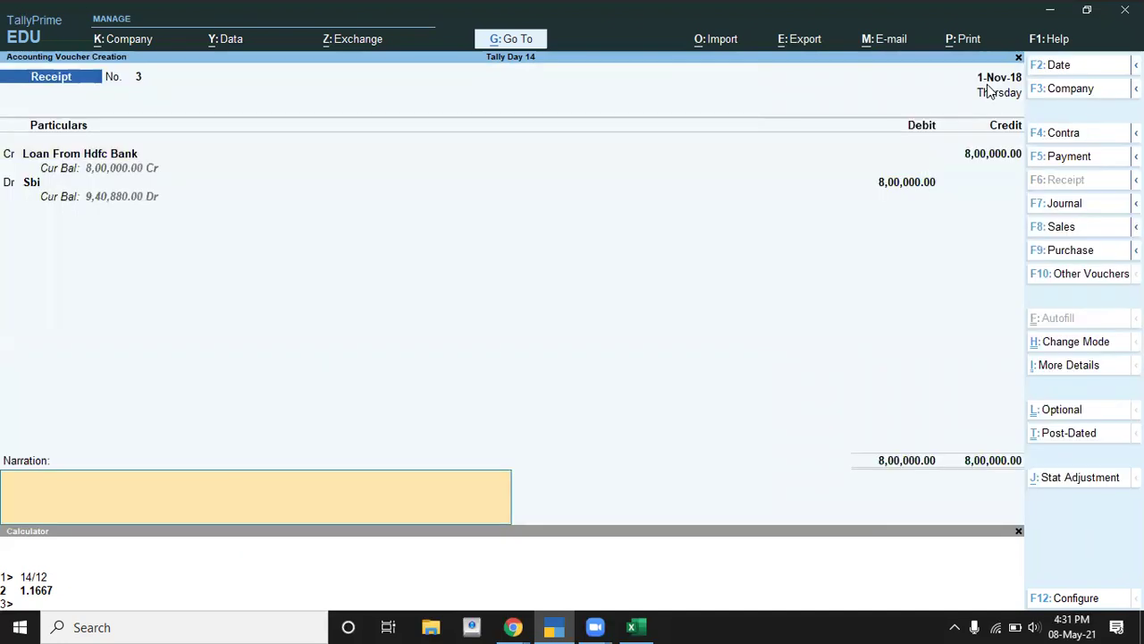
key(Return)
key(Return)
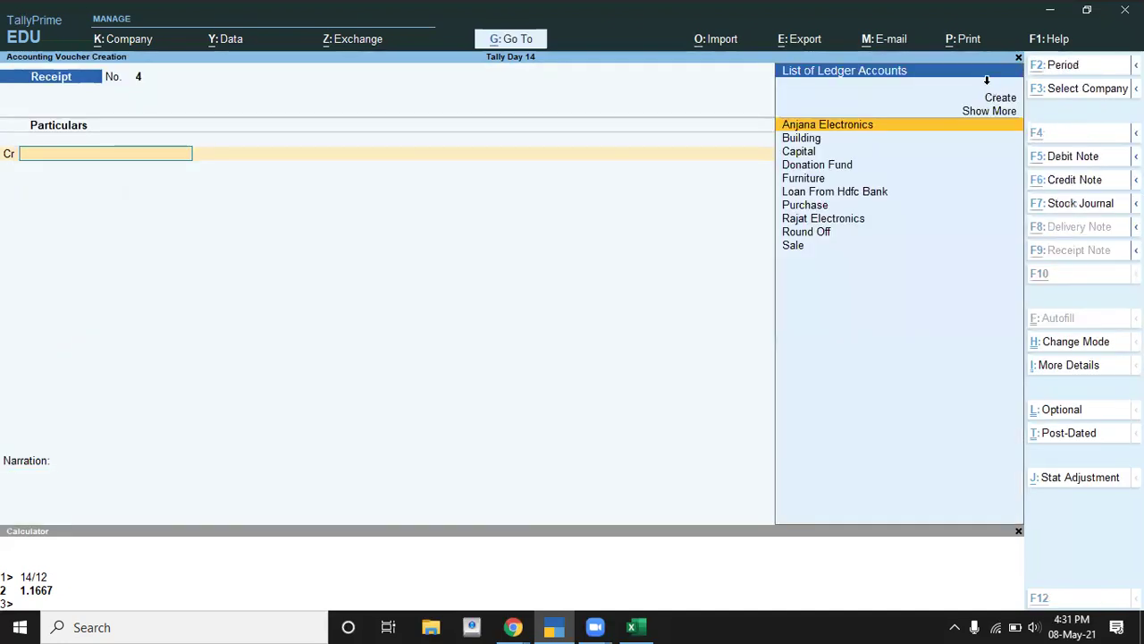
key(alt+Tab)
After reading the interest payment question, replace the empty Receipt No. 4 with a Credit Note voucher
key(Down)
key(Down)
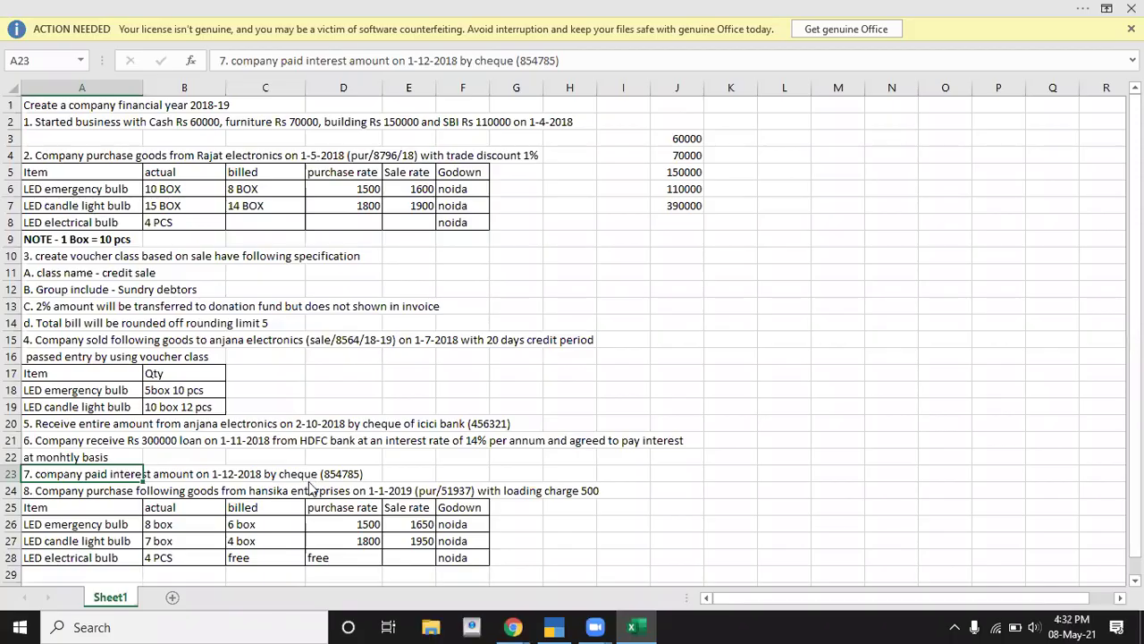
key(alt+Tab)
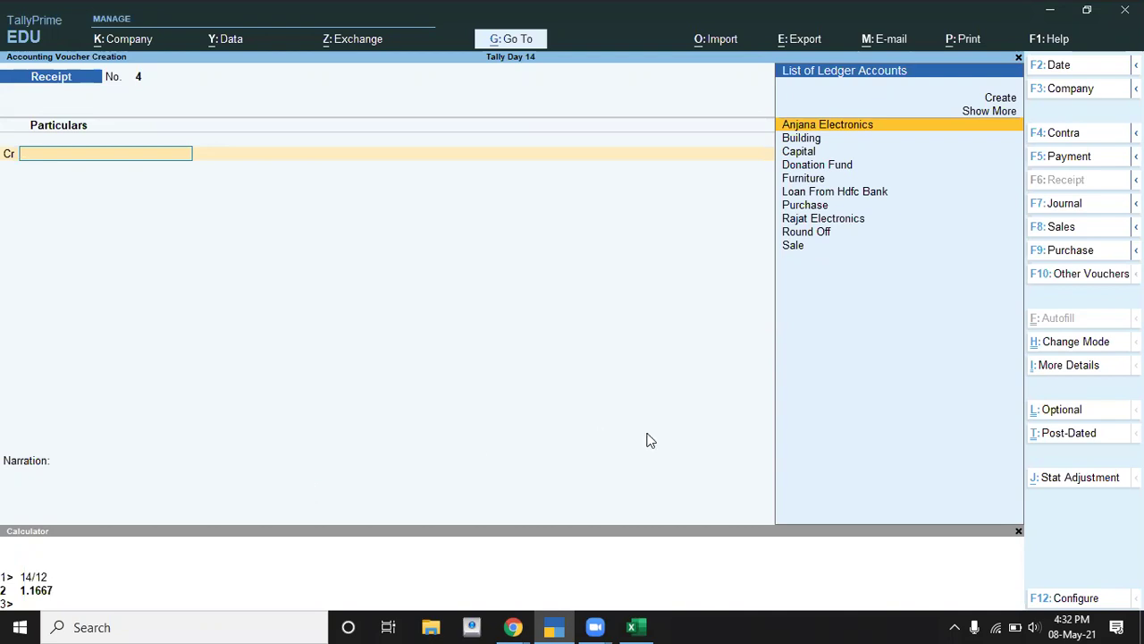
click(1076, 280)
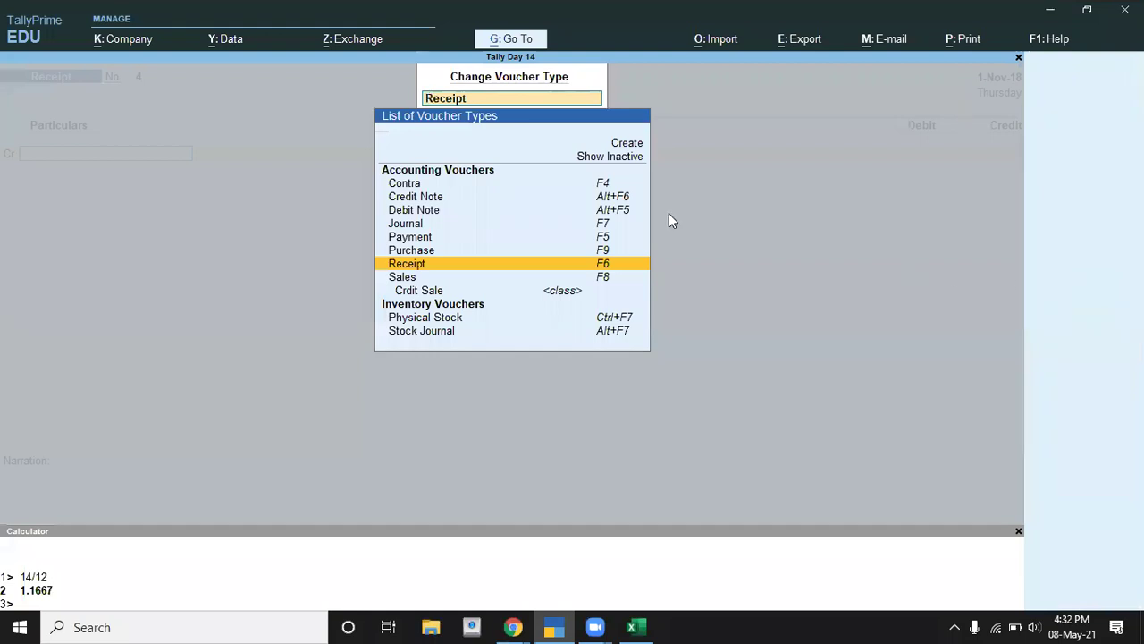
click(442, 202)
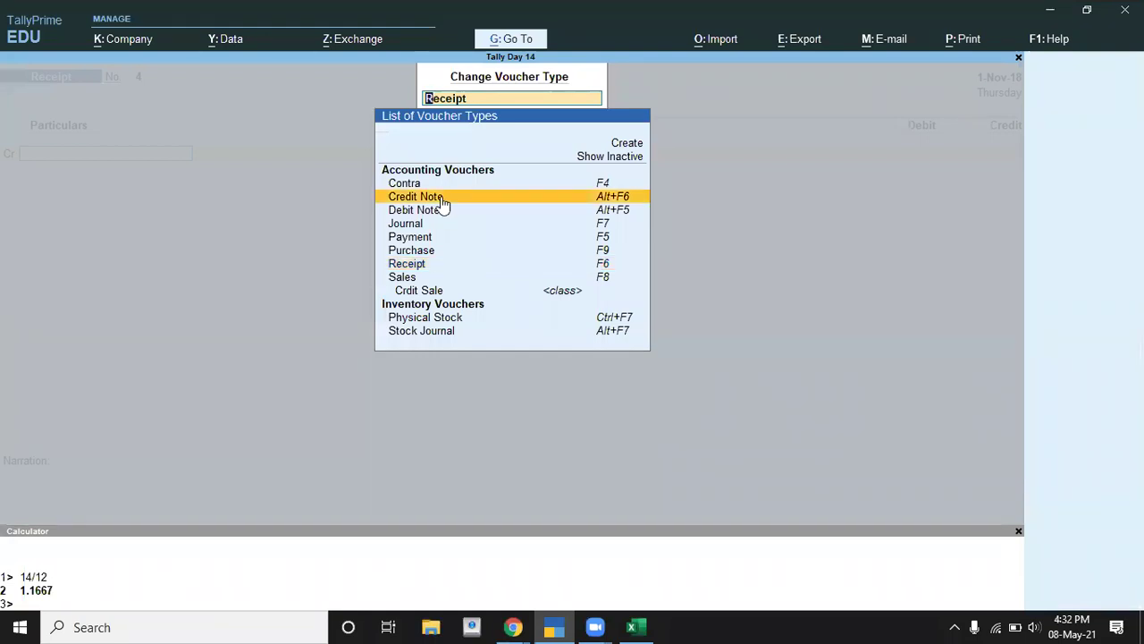
click(441, 198)
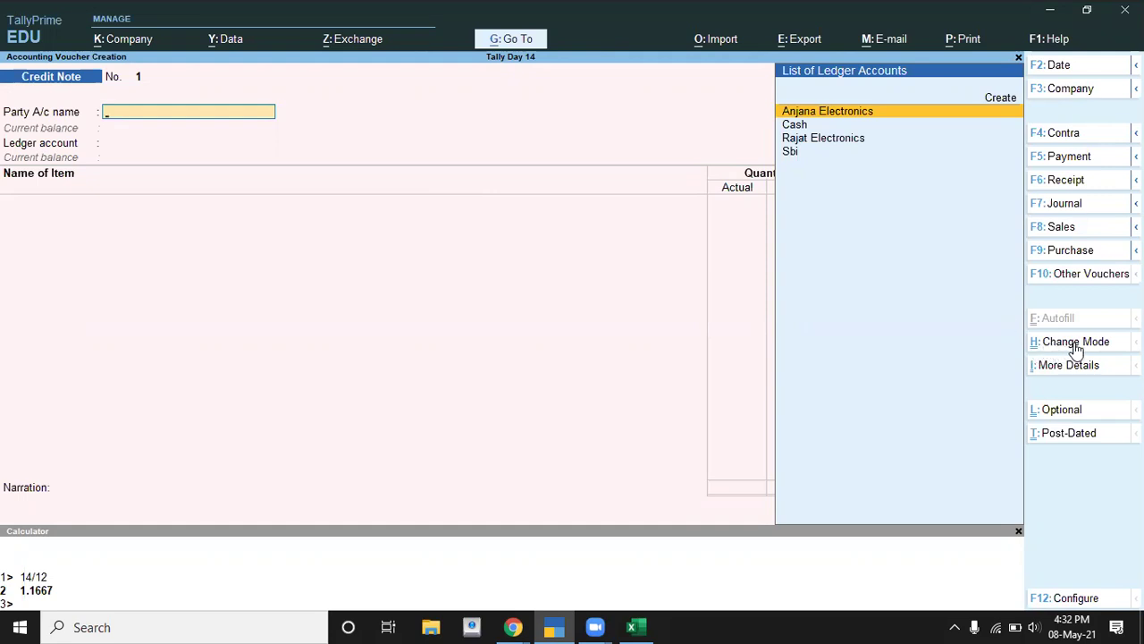
Switch Credit Note No. 1 to Use for Interest Accounting mode, keeping Compound Interest at No
click(1072, 345)
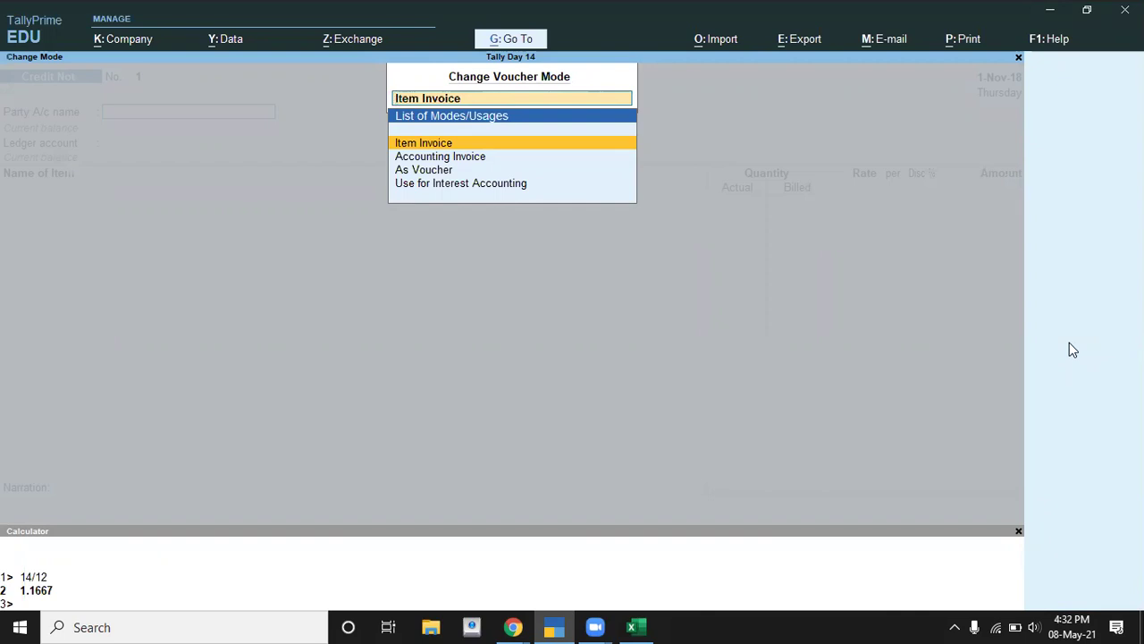
key(Down)
key(Down)
key(Down)
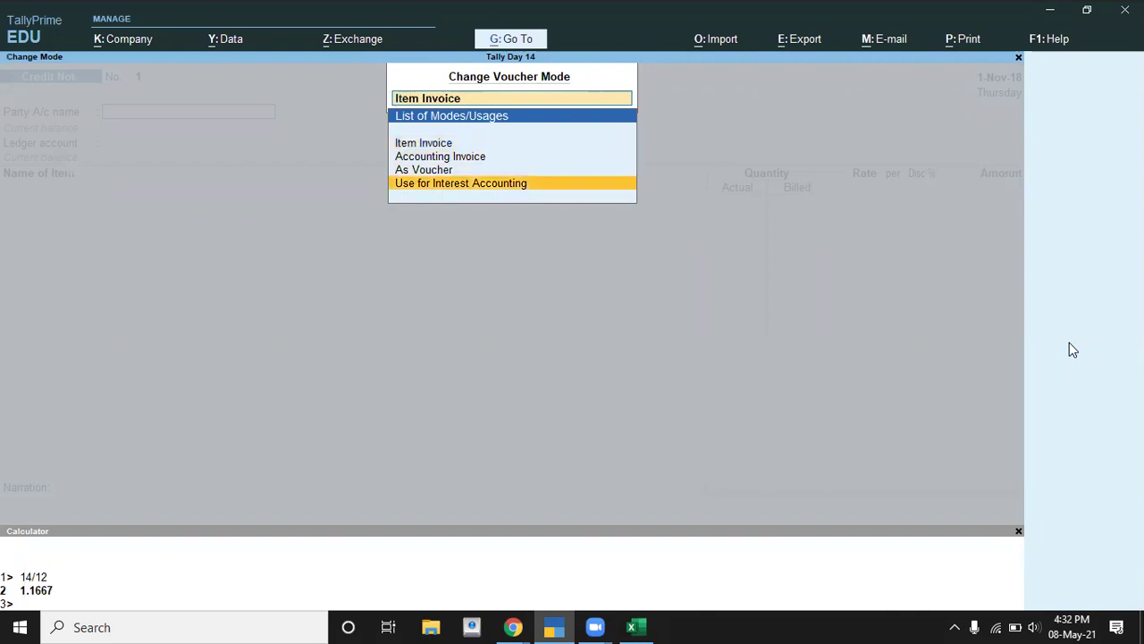
key(Return)
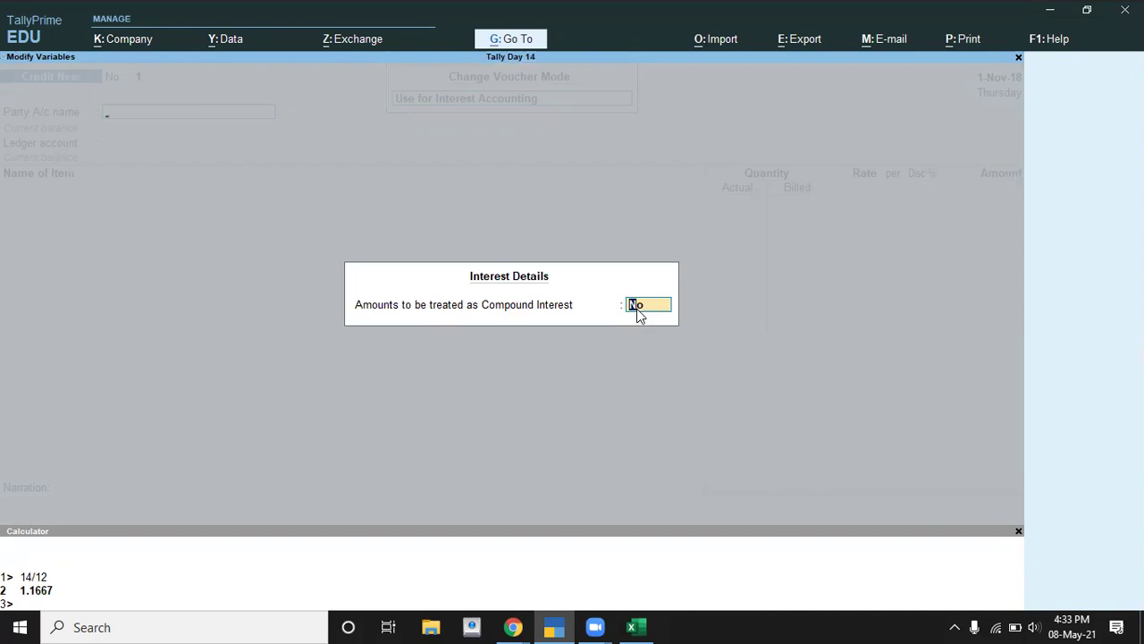
key(Return)
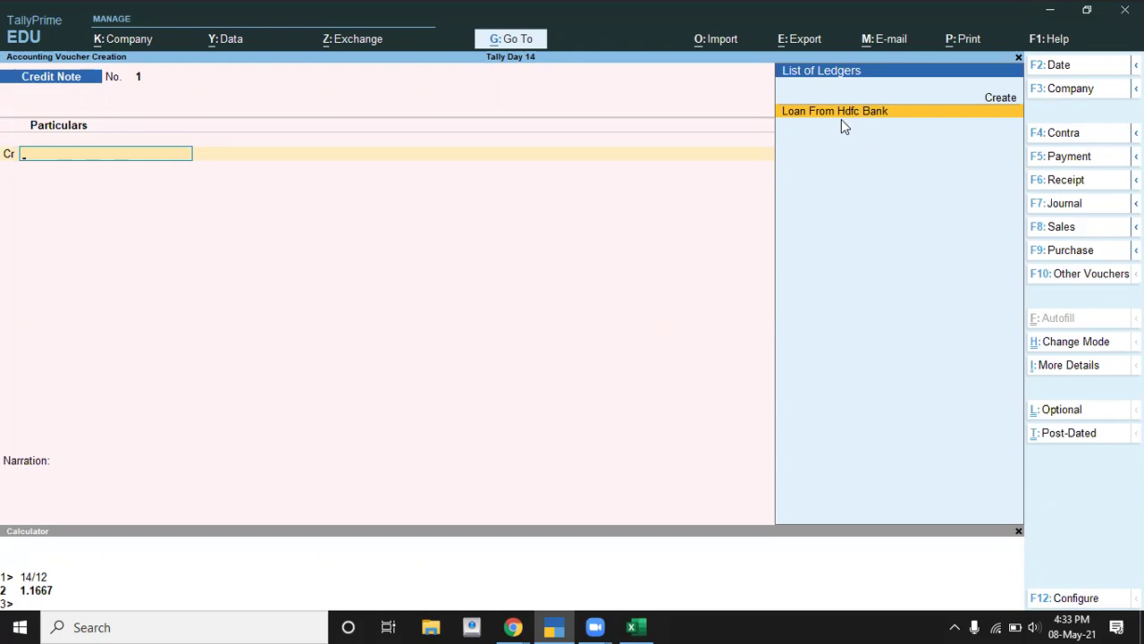
Select Loan From Hdfc Bank as the credit ledger and check the task in Excel
key(Return)
key(Return)
key(Return)
key(Return)
key(Return)
key(Return)
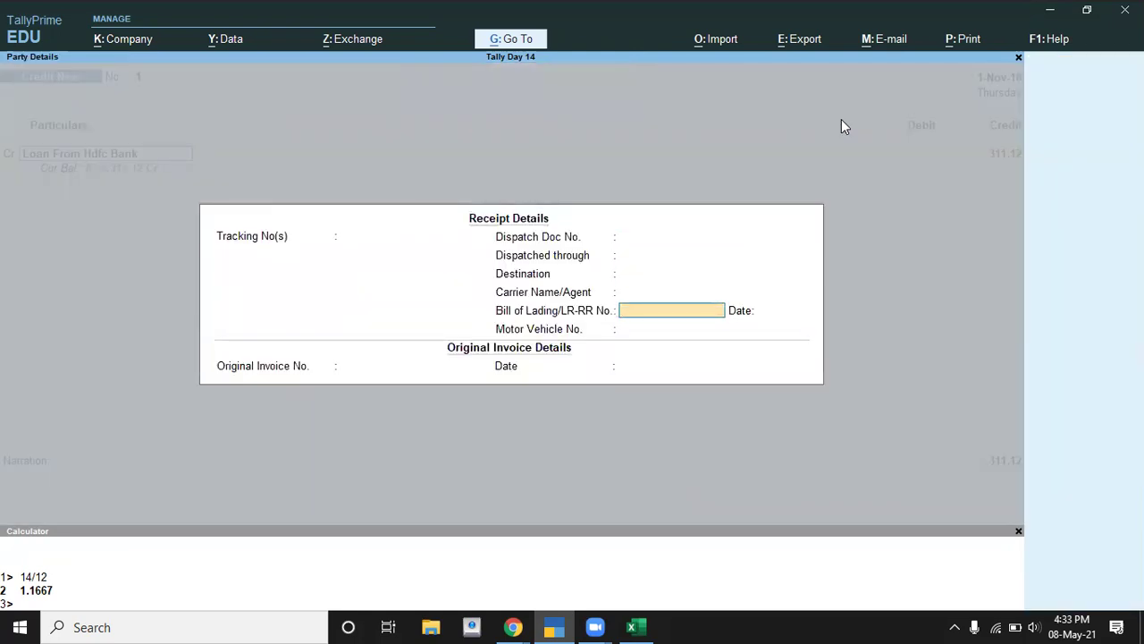
key(Up)
key(Up)
key(Up)
key(Up)
key(Up)
key(Escape)
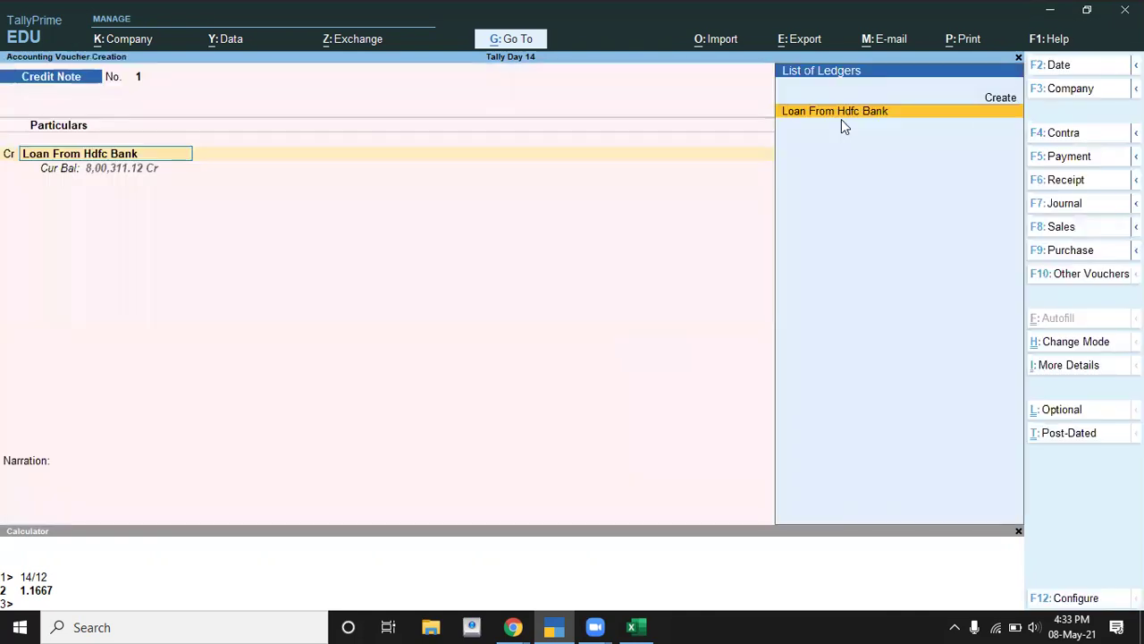
key(alt+Tab)
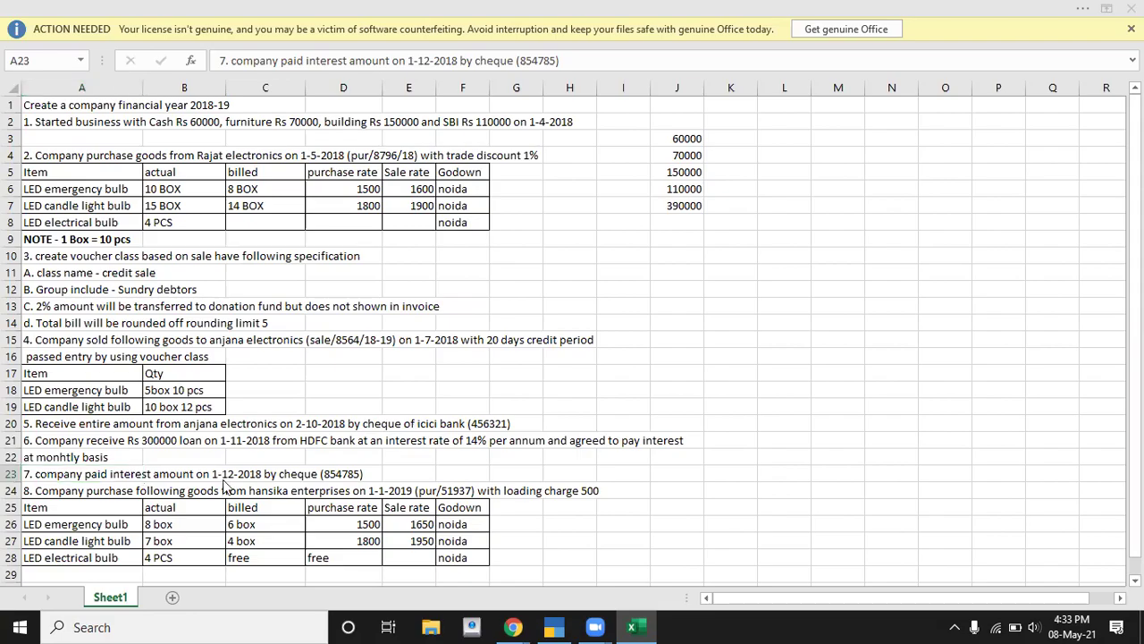
key(alt+Tab)
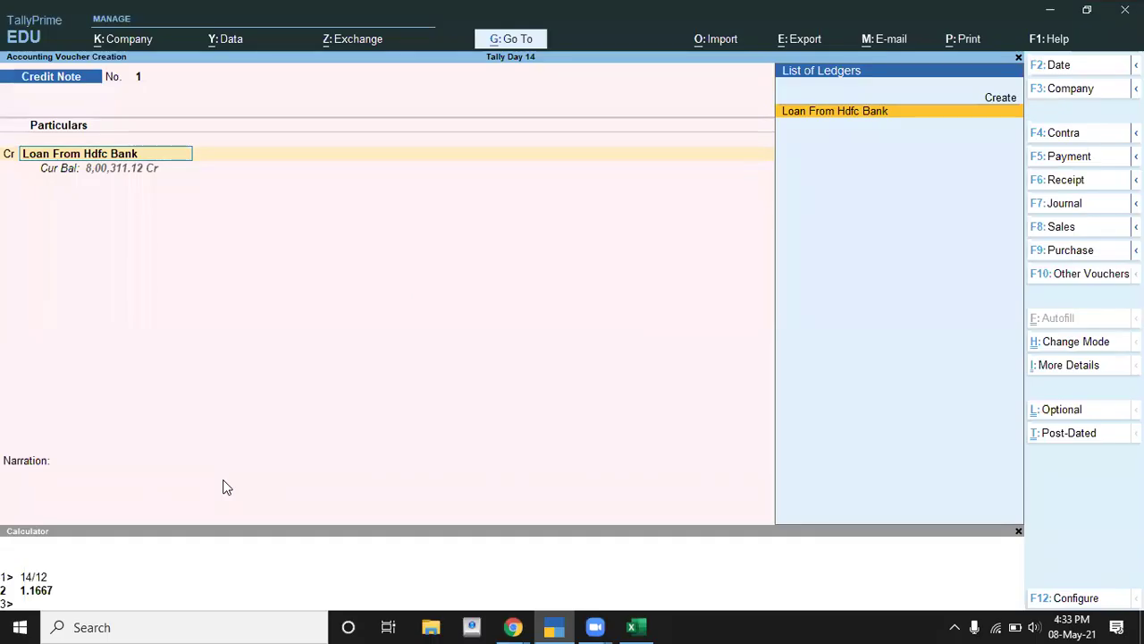
Date the credit note 1-Dec-18 and accept the 9,634.68 interest credit
key(F2)
text(1-12)
key(Return)
key(Return)
key(Return)
key(Return)
key(Return)
key(Return)
key(Return)
key(Return)
key(Return)
key(Return)
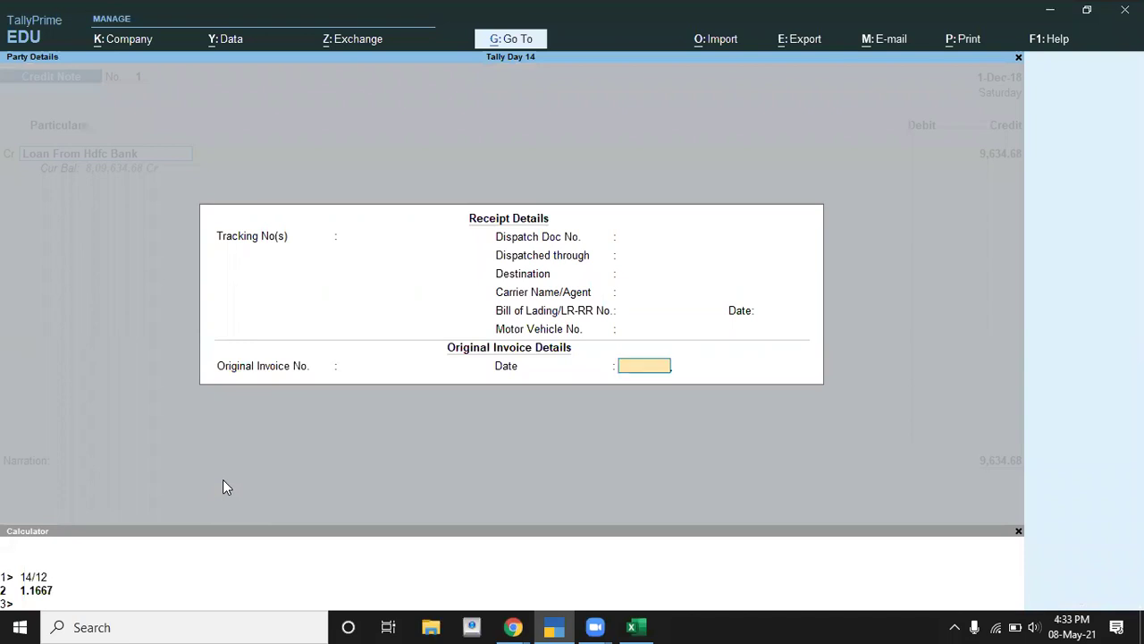
key(Return)
key(Return)
key(Return)
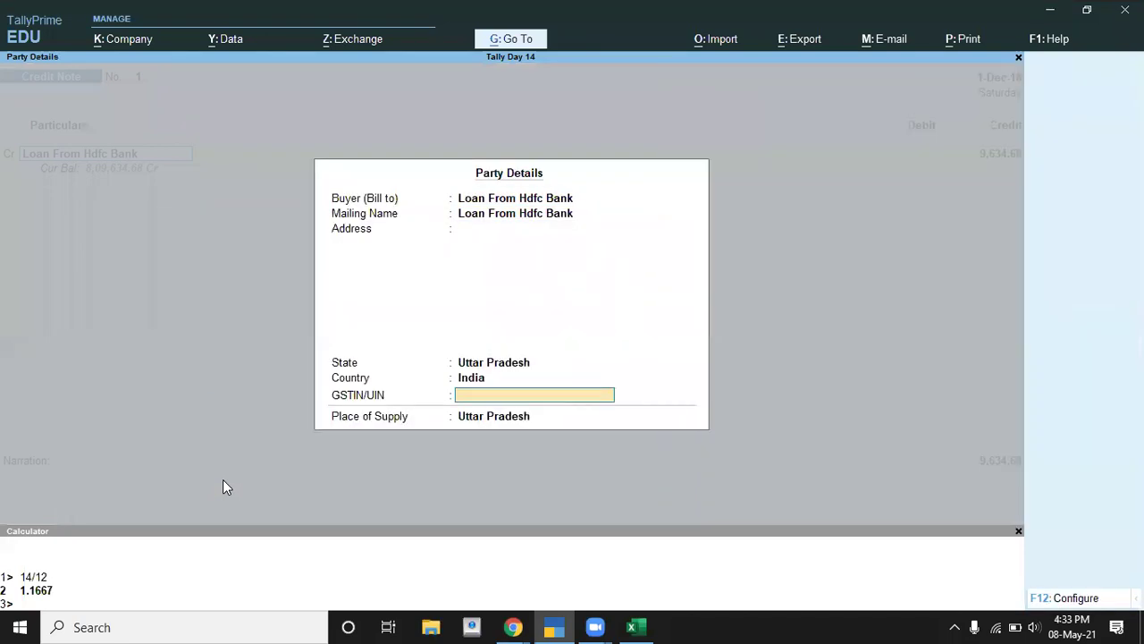
key(Return)
key(Return)
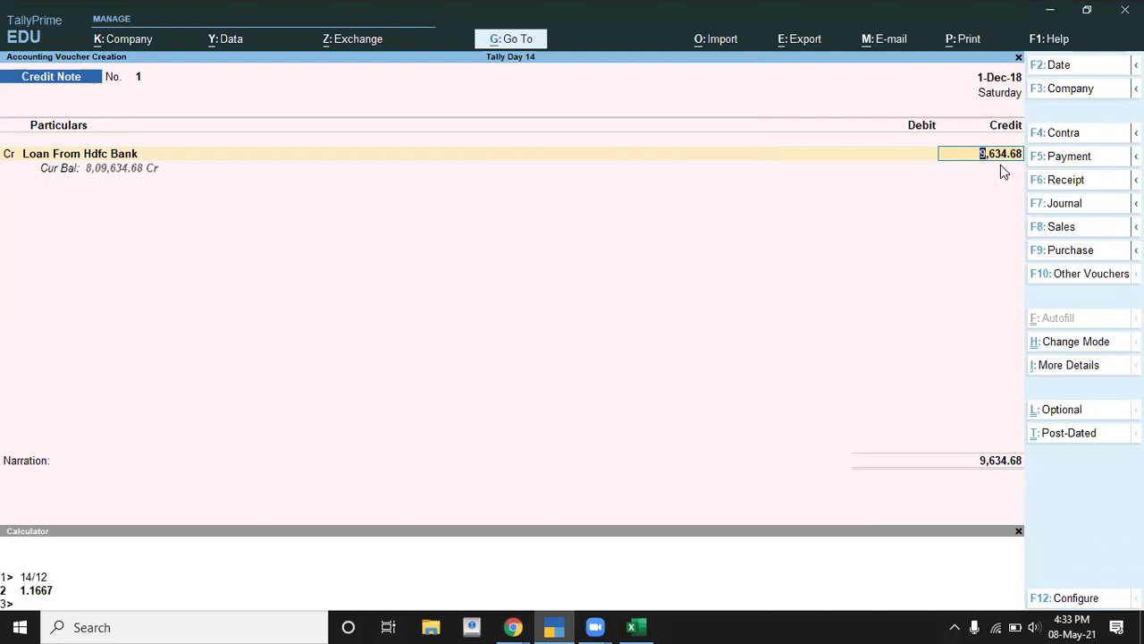
key(Return)
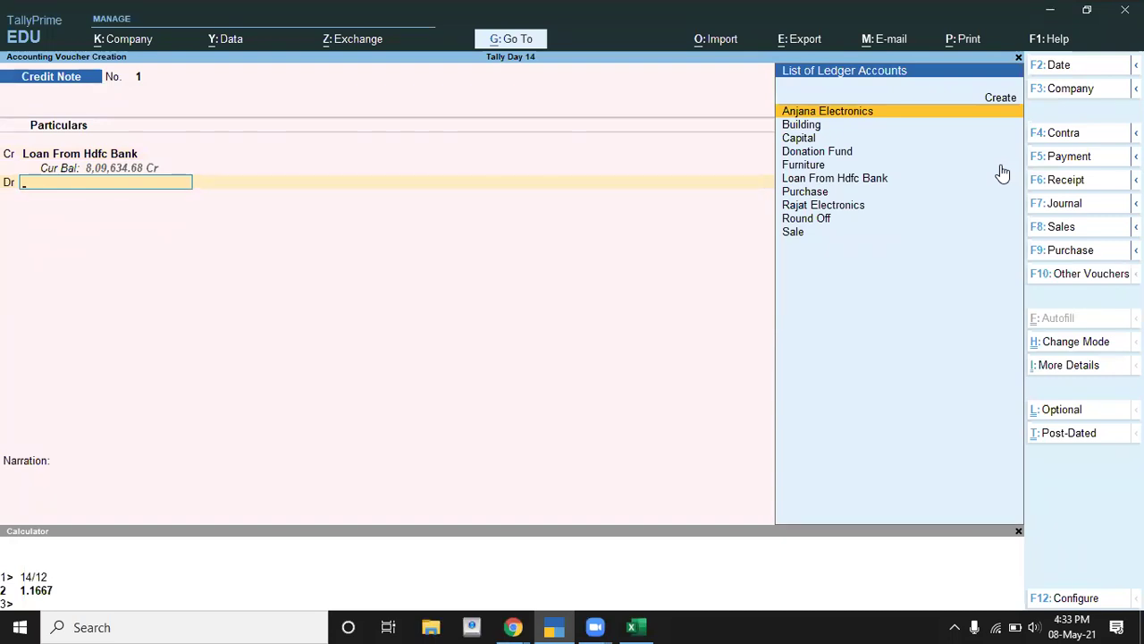
Create a ledger named Interest under Indirect Expenses for the debit side
key(alt+c)
text(Interest)
key(Return)
key(Return)
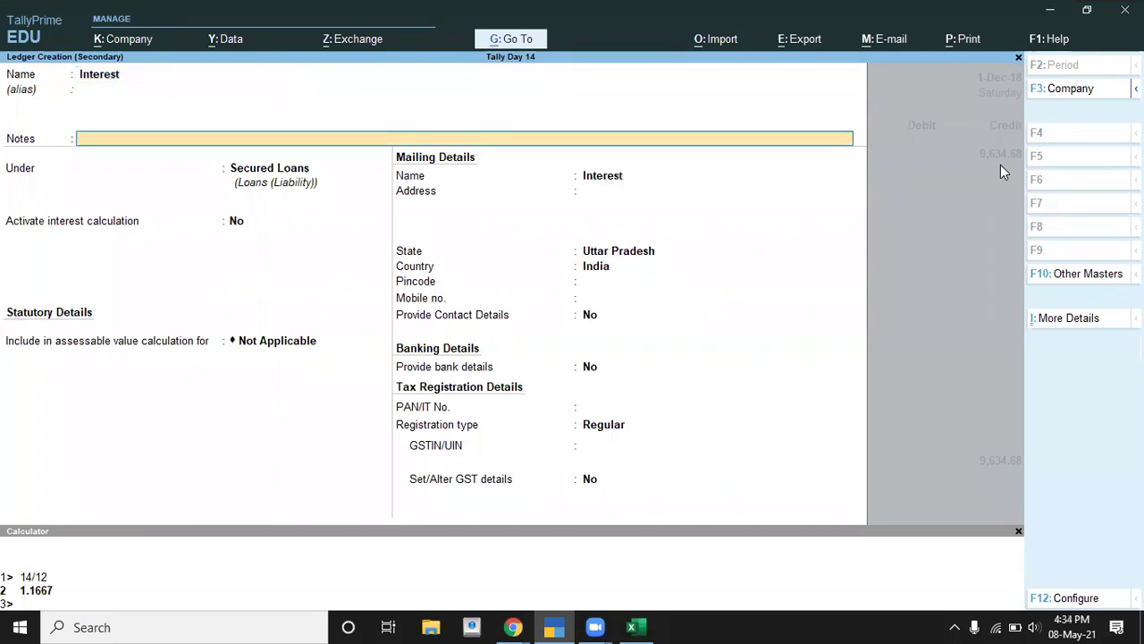
key(Return)
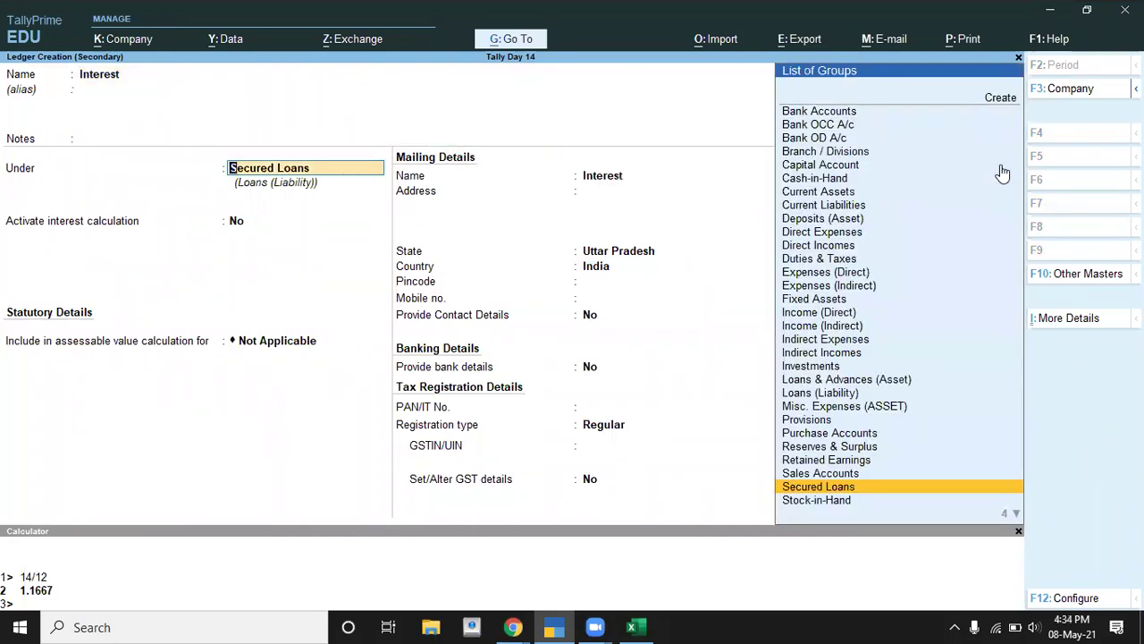
text(I)
key(Down)
key(Down)
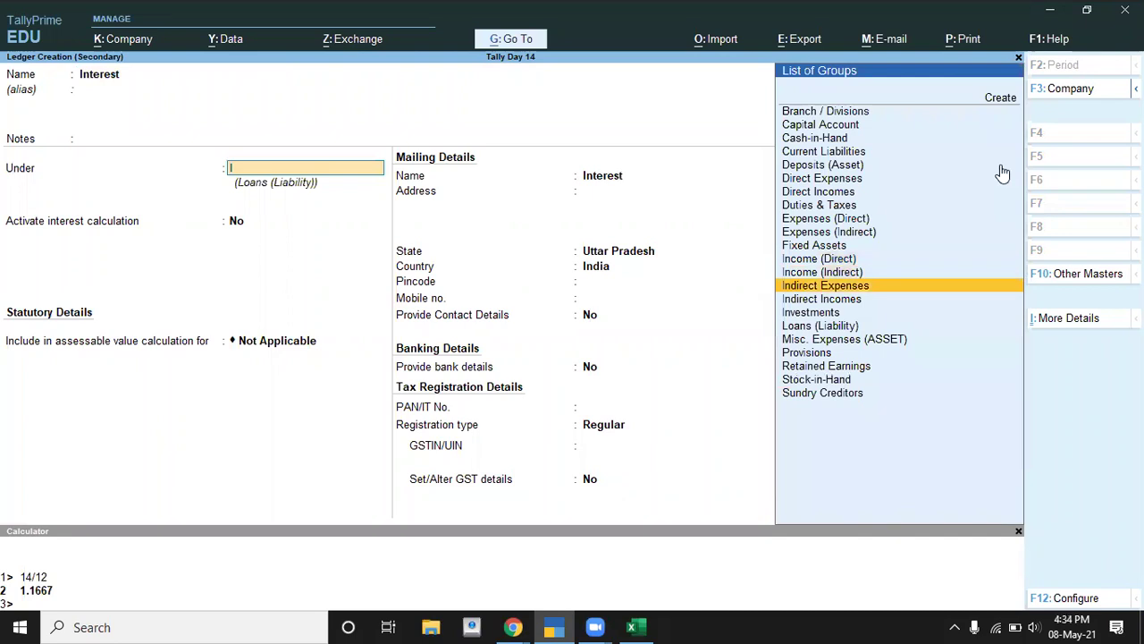
key(Return)
key(Return)
key(Return)
key(Return)
key(Return)
key(Return)
key(Return)
key(Return)
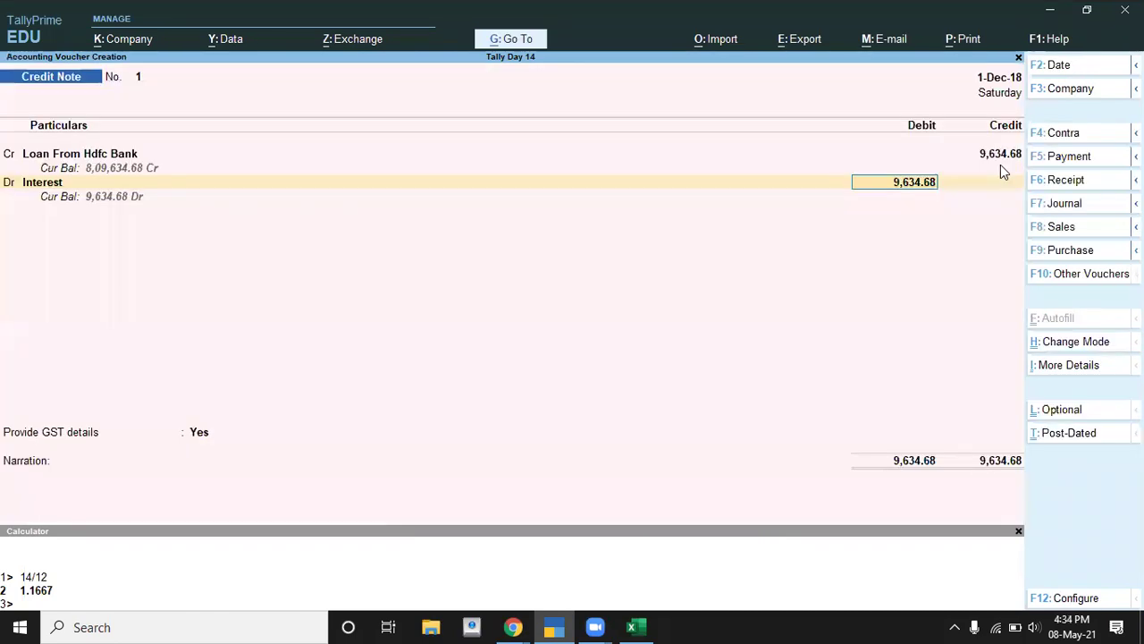
key(Return)
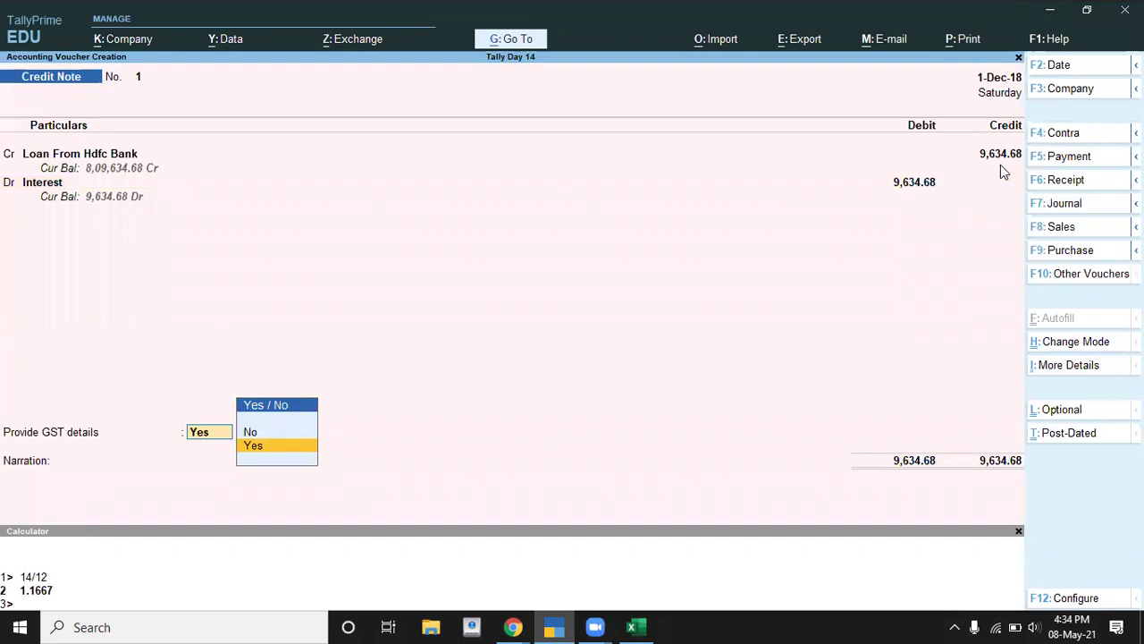
Set Provide GST details to No, skip the narration and save Credit Note No. 1
key(Up)
key(Return)
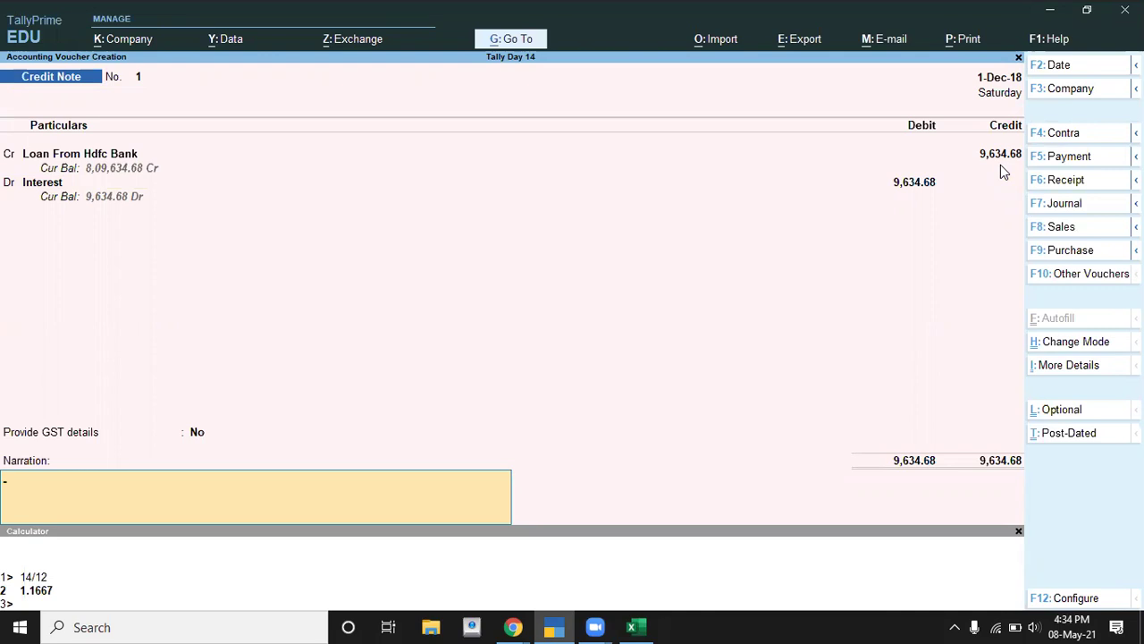
key(Return)
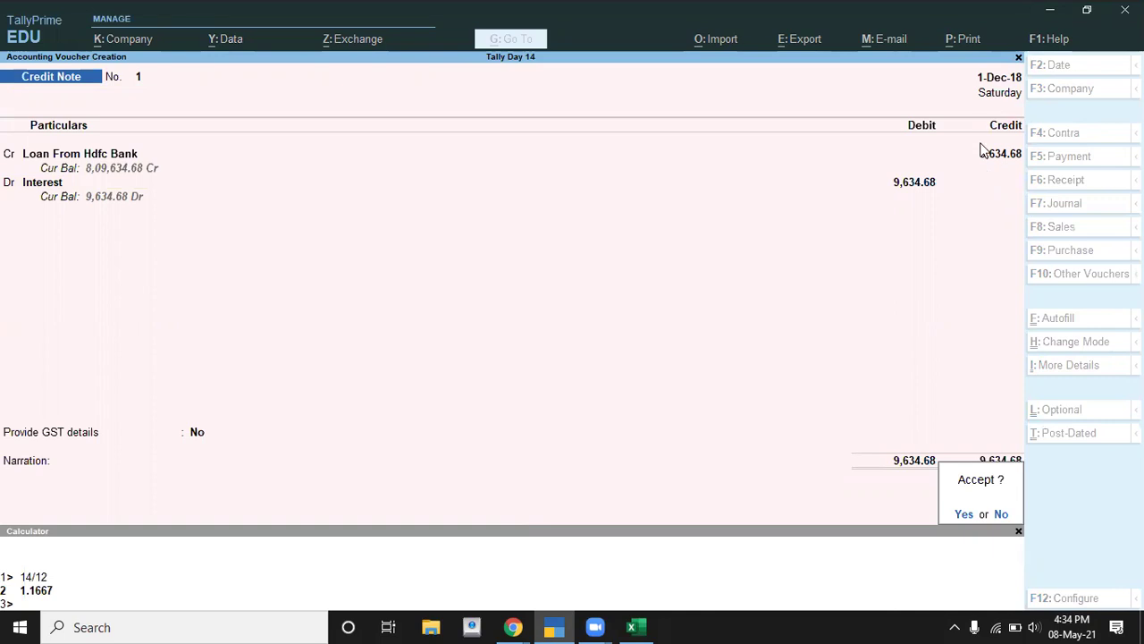
key(Return)
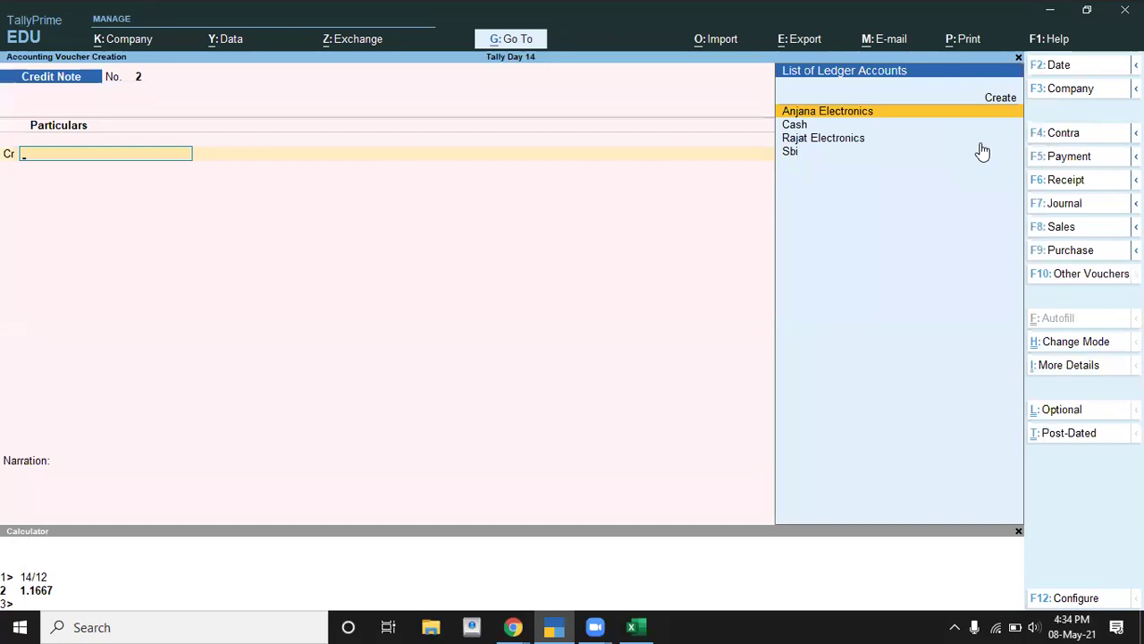
Start a Payment voucher, then recheck the interest payment instruction in Excel
key(F5)
text(I)
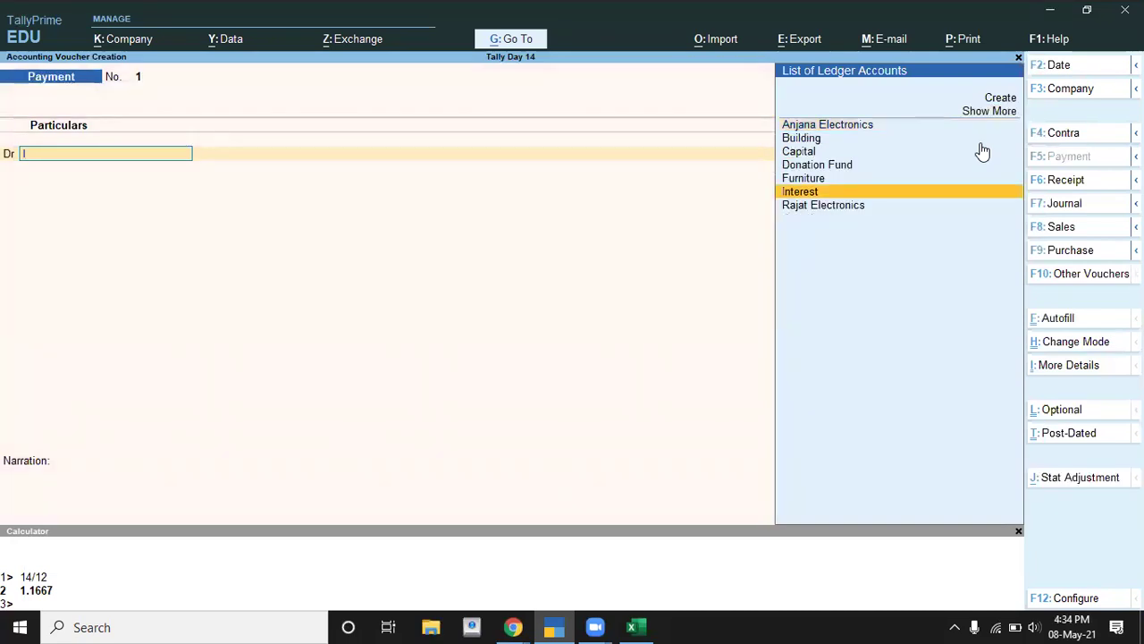
key(Return)
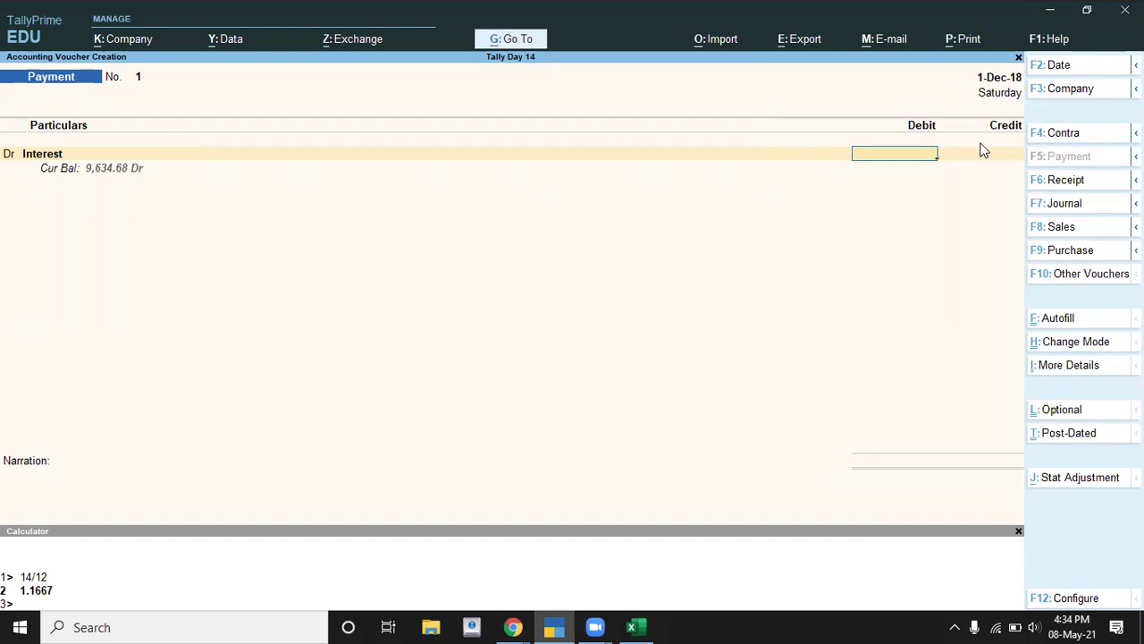
key(Escape)
key(Down)
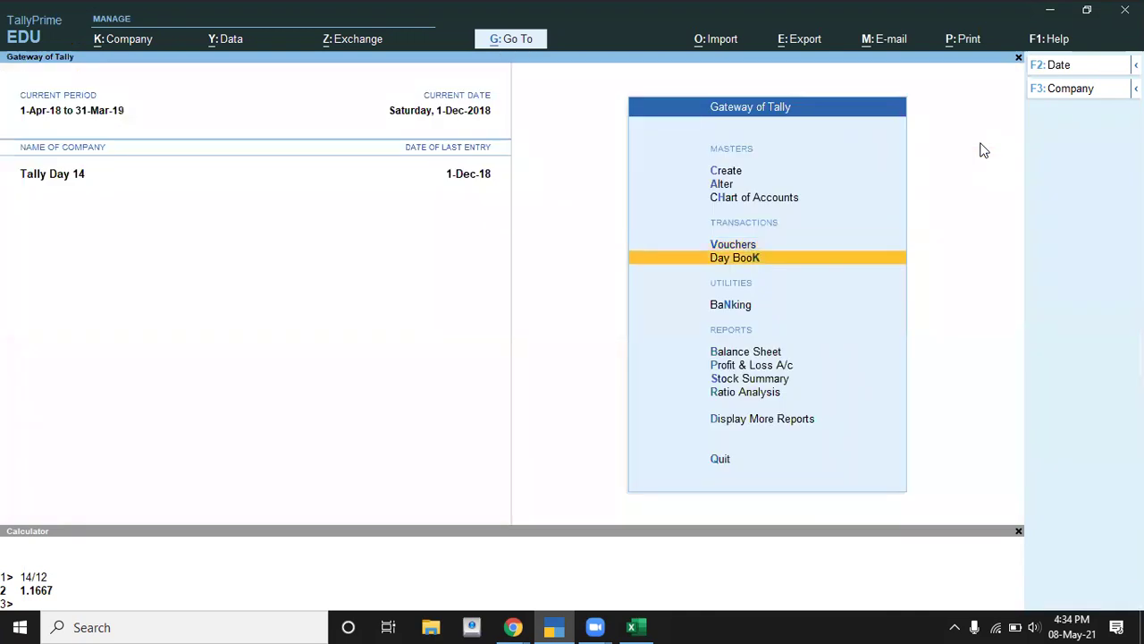
key(alt+Tab)
key(Down)
key(Down)
key(Up)
key(Up)
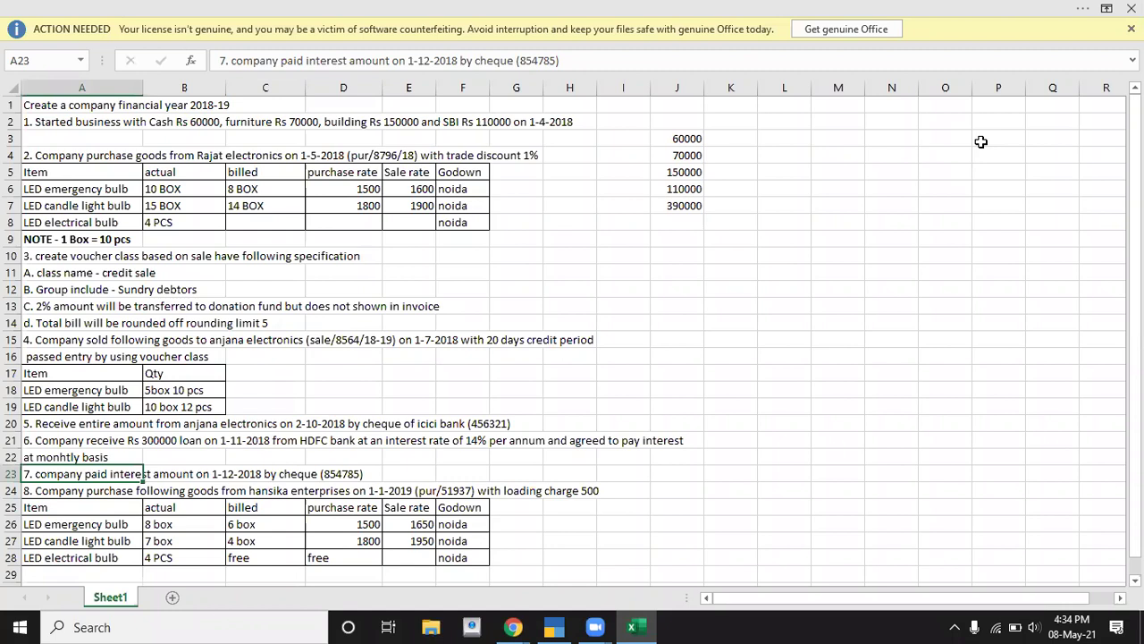
key(alt+Tab)
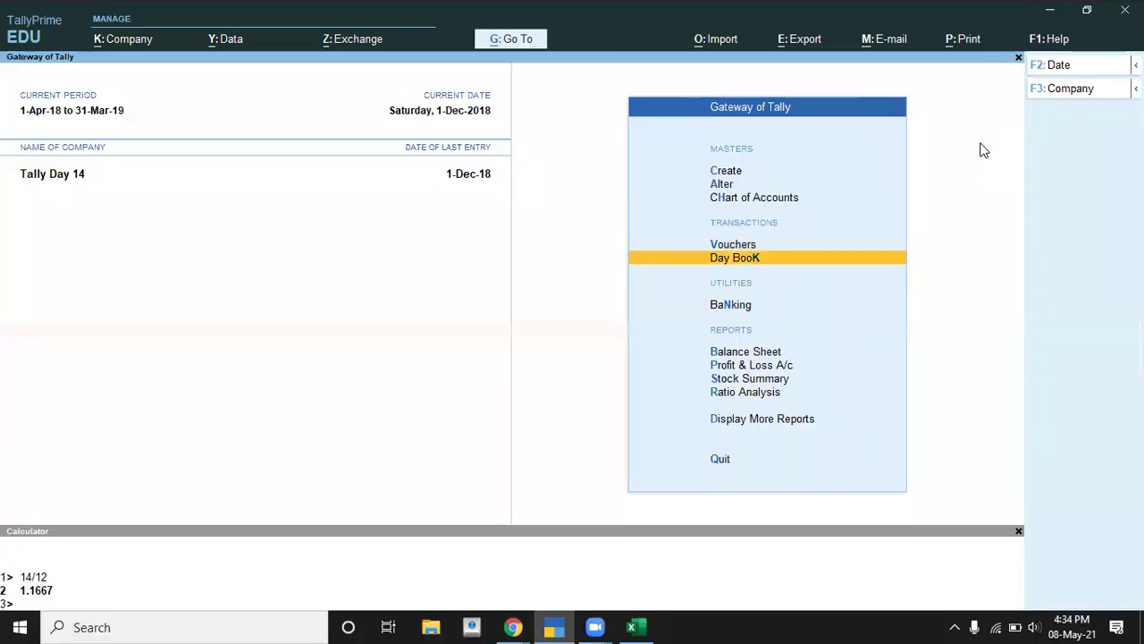
Debit Interest 9,634.68 and credit Sbi by cheque, then accept the payment
text(v)
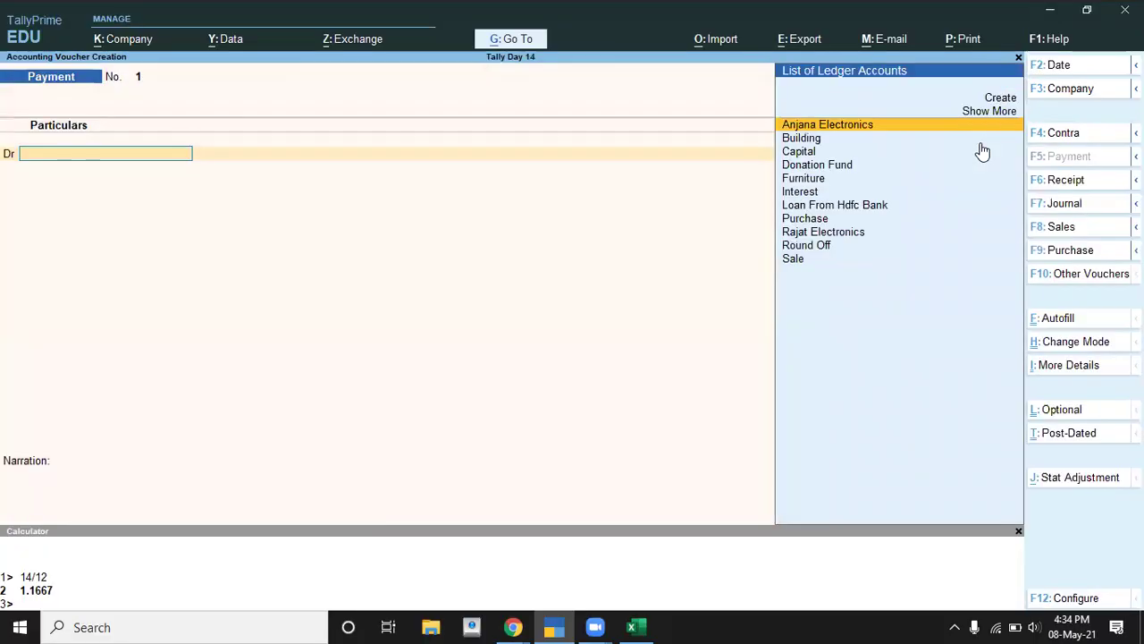
text(i)
key(Return)
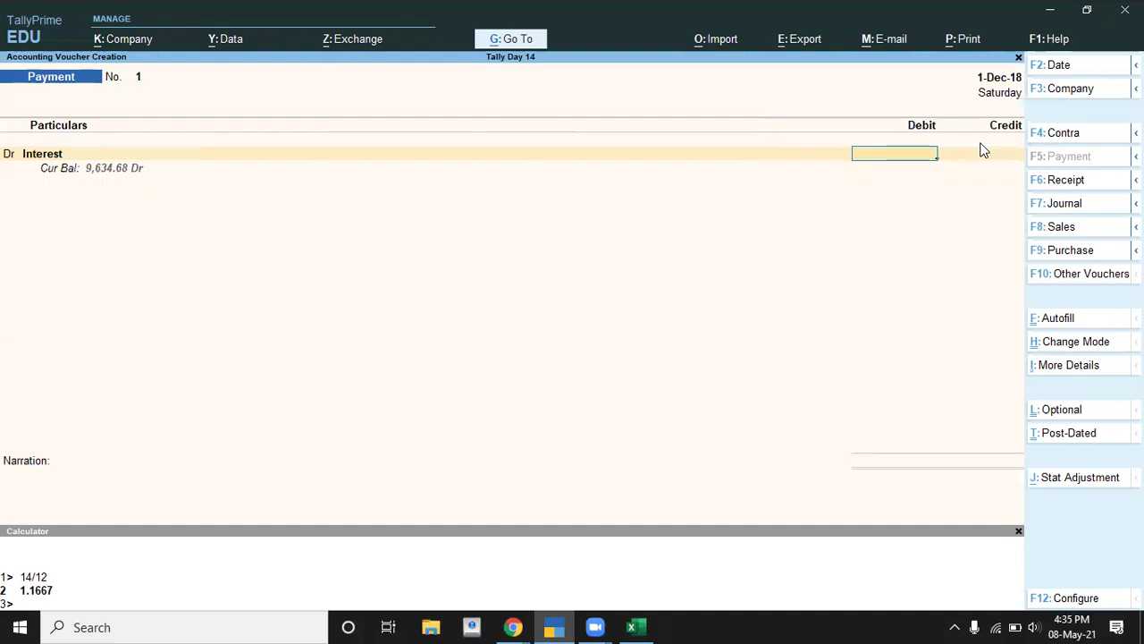
text(9634)
text(.)
text(6)
text(8)
key(Return)
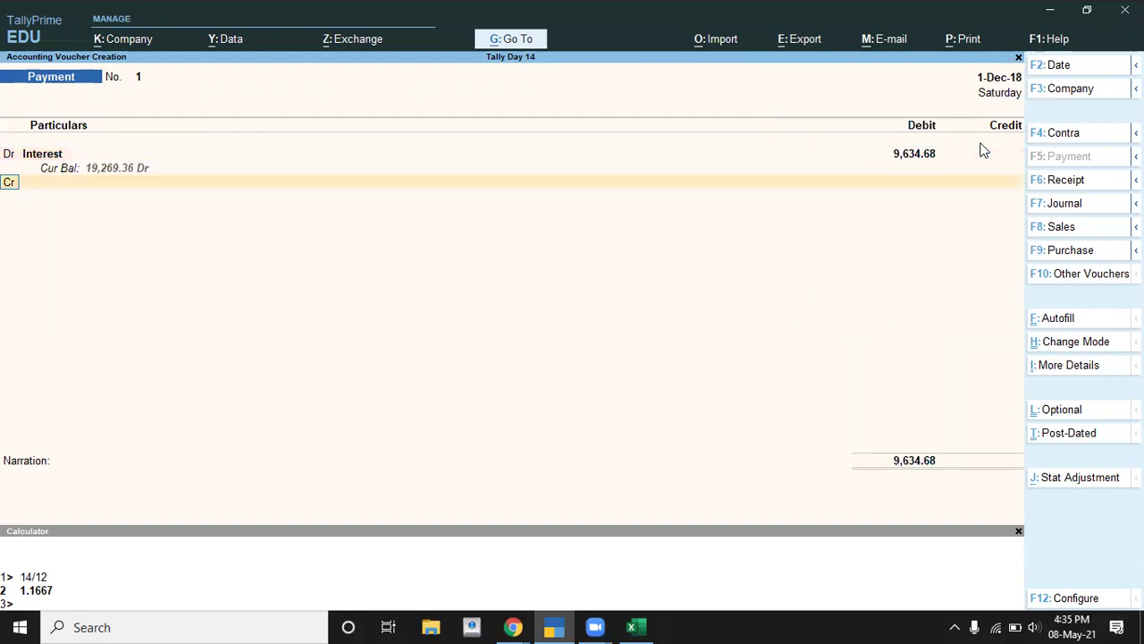
key(Down)
key(Down)
key(Down)
key(Down)
key(Return)
key(Return)
key(Return)
key(Return)
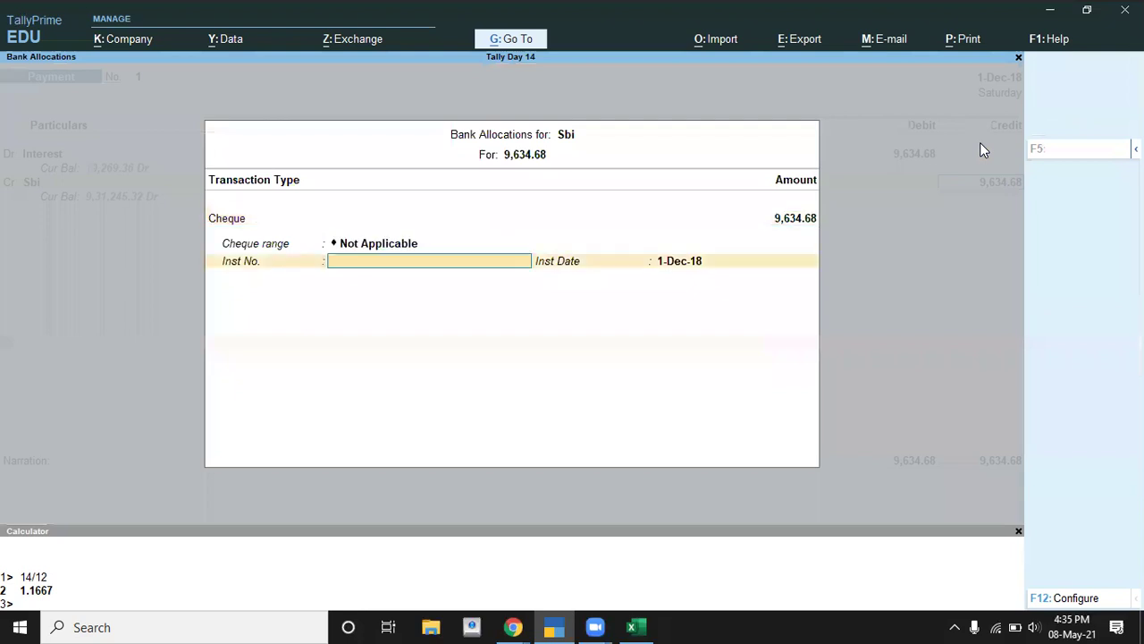
key(Return)
key(Return)
key(Return)
key(Return)
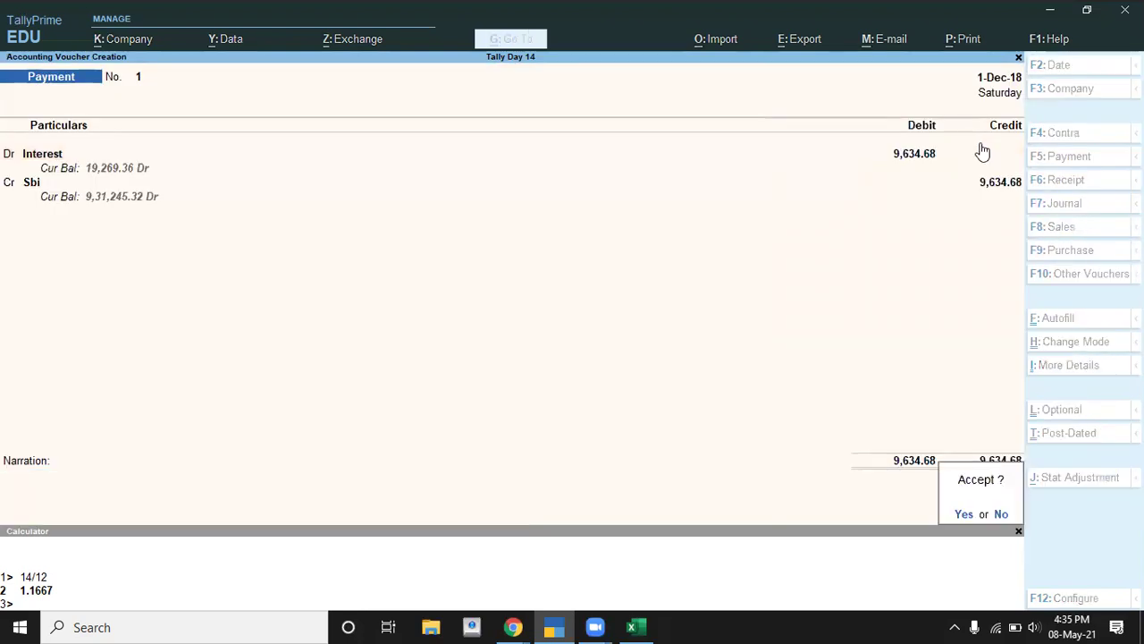
key(Return)
Move to the Hansika purchase items in the Excel task sheet
key(alt+Tab)
key(Down)
key(Down)
key(Down)
key(Down)
key(Down)
key(Down)
key(Down)
key(Down)
key(Up)
key(Up)
key(Up)
key(Down)
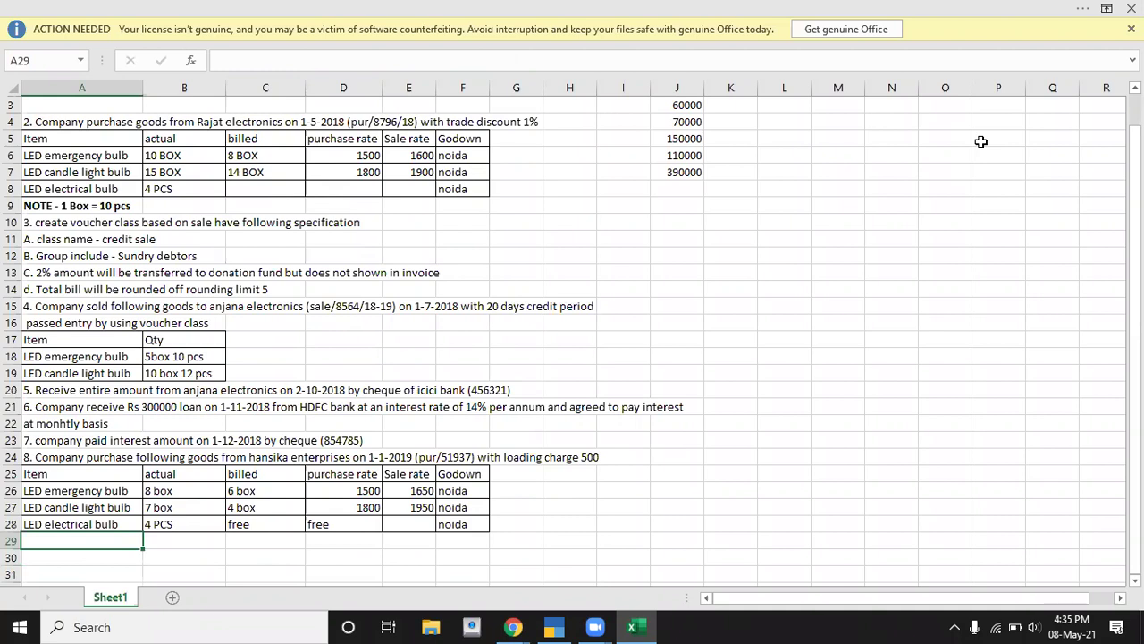
Review the LED emergency bulb quantity and 1650 rate plus the Hansika instruction row
key(Up)
key(Up)
key(Up)
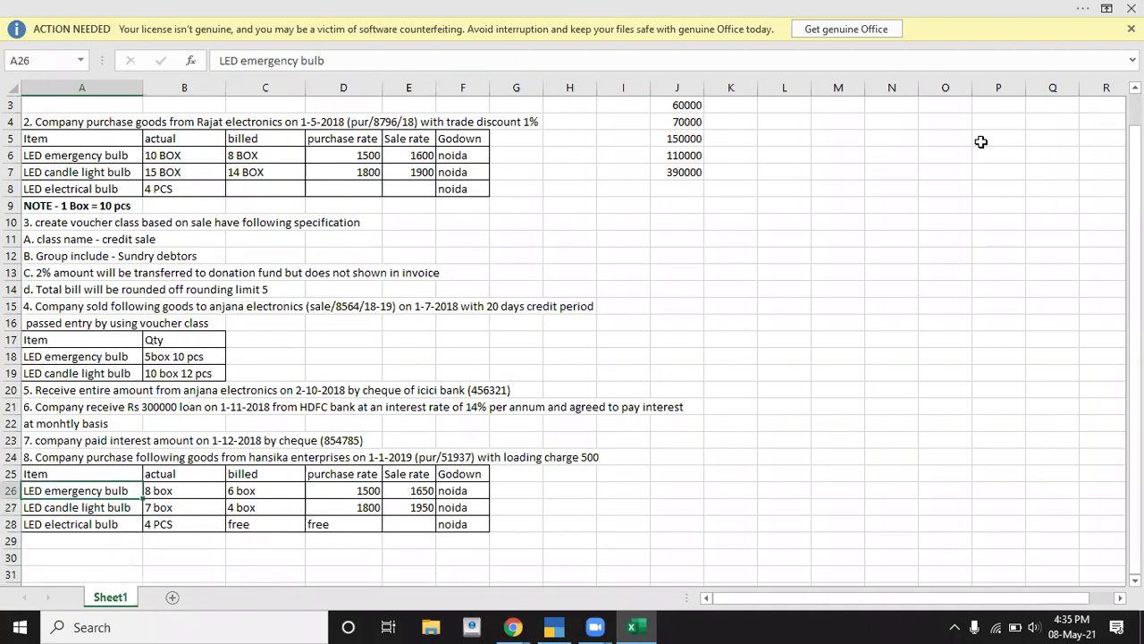
key(Right)
key(Right)
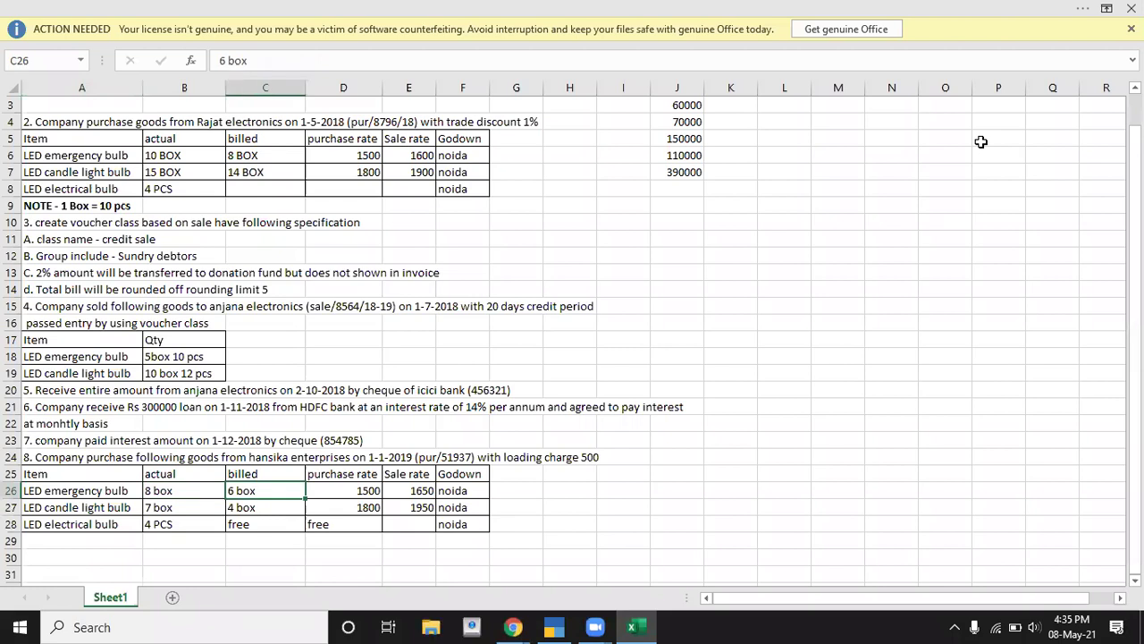
key(Right)
key(Right)
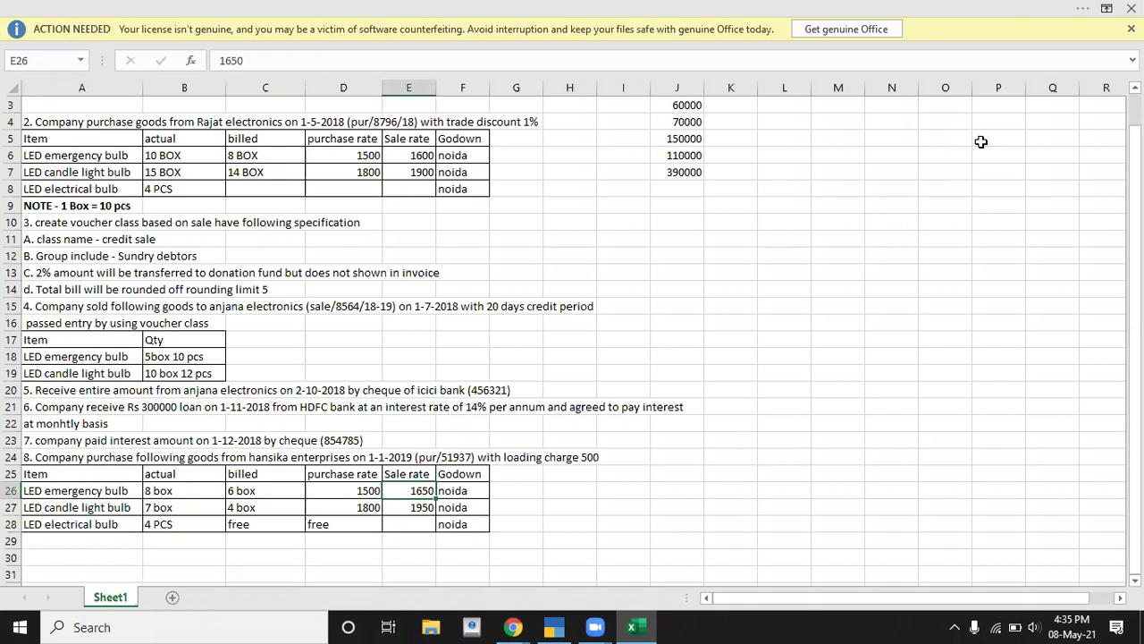
key(Up)
key(Up)
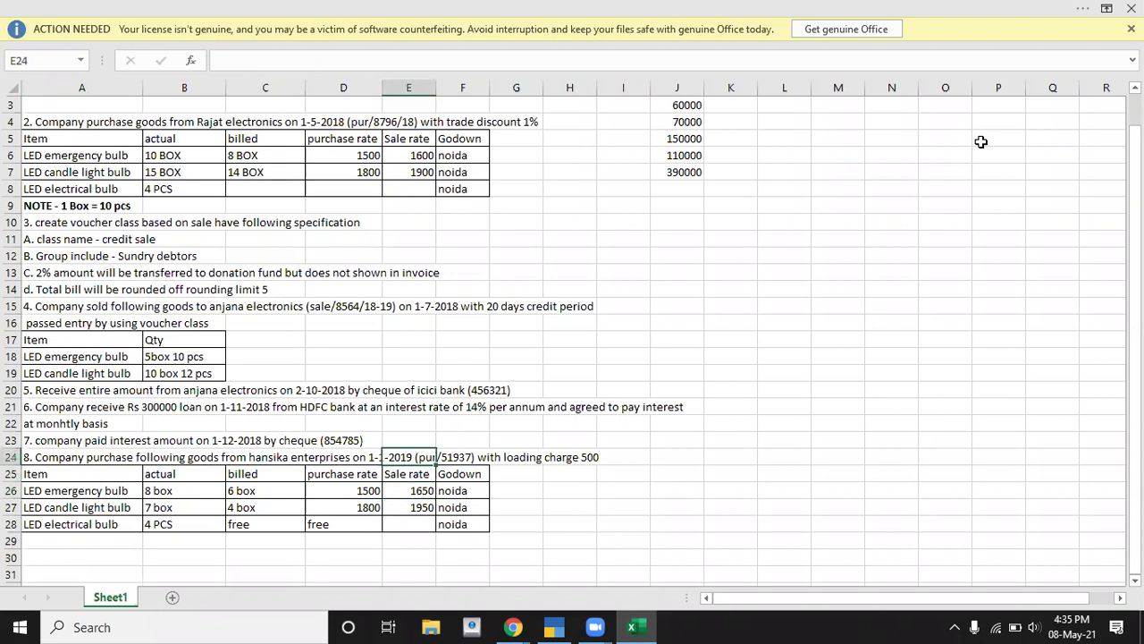
key(Right)
key(Right)
key(Right)
key(Left)
key(Left)
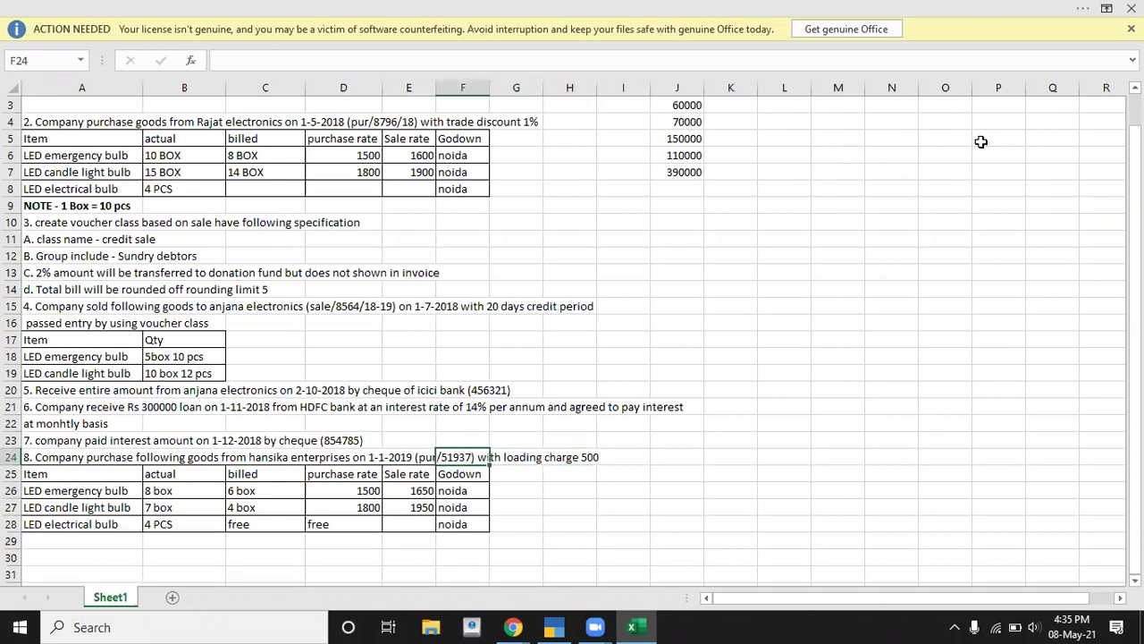
key(Home)
key(Down)
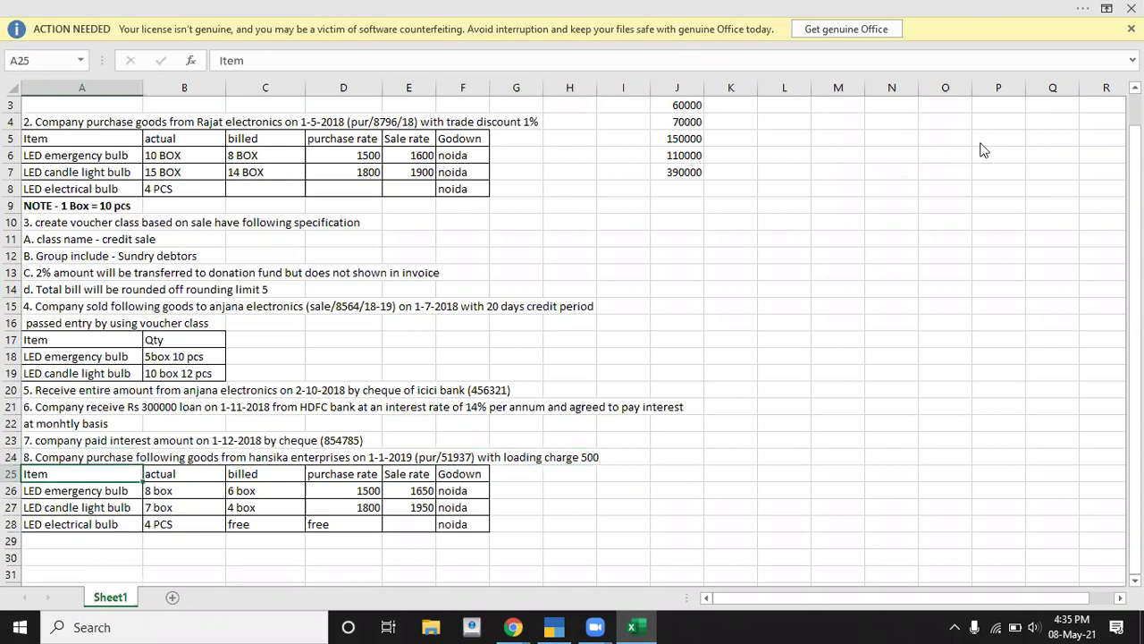
key(alt+Tab)
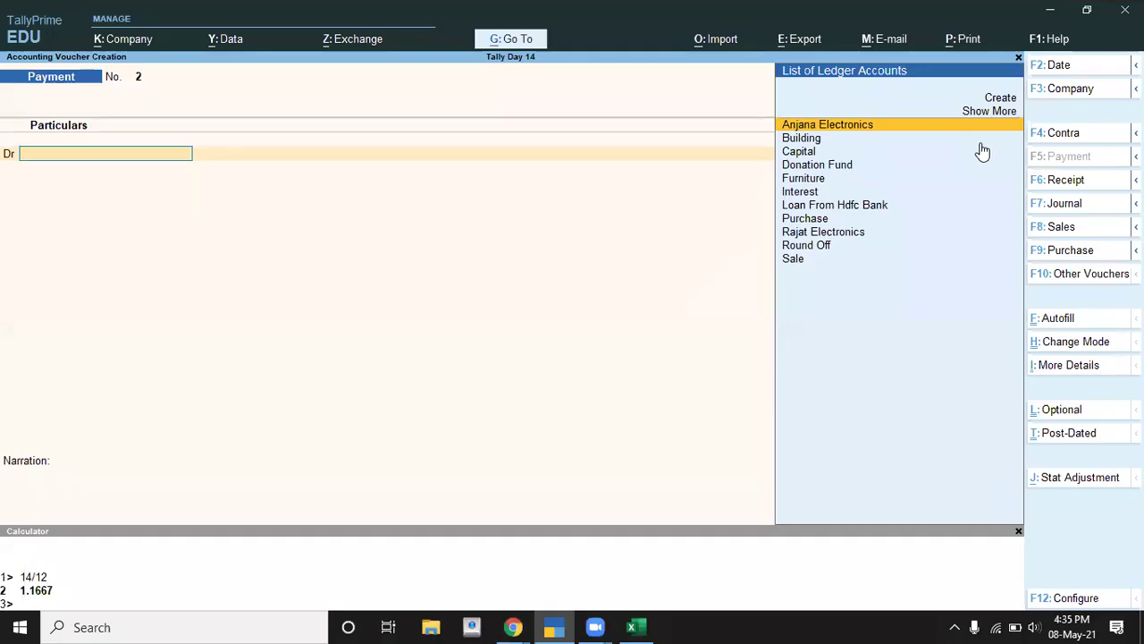
Start a Purchase voucher dated 1-Jan-19
key(F8)
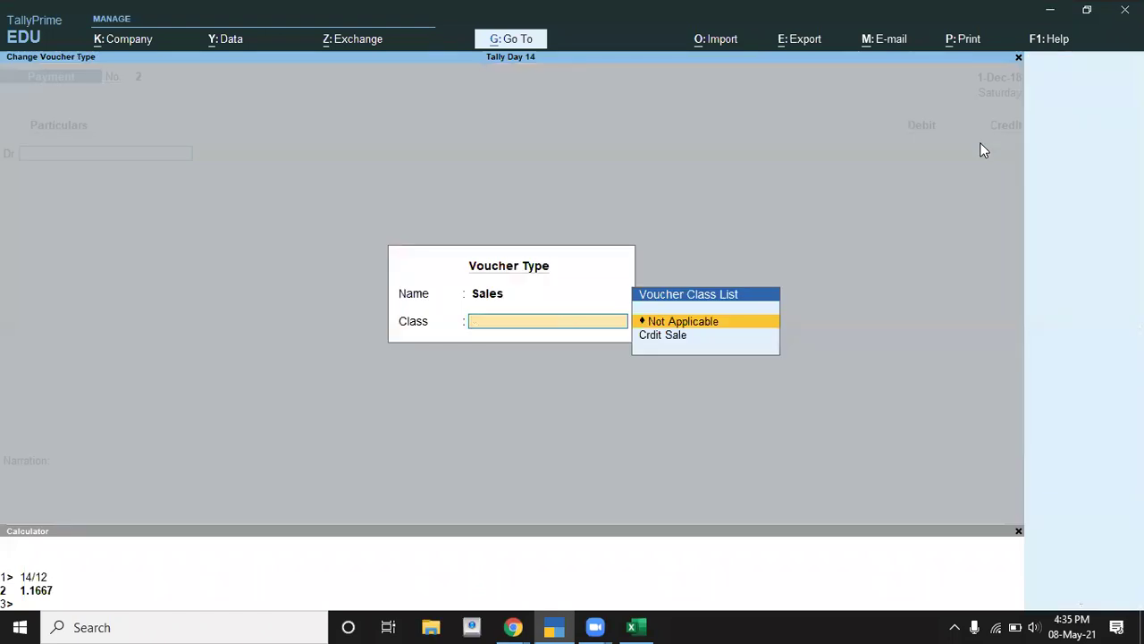
key(Escape)
key(F9)
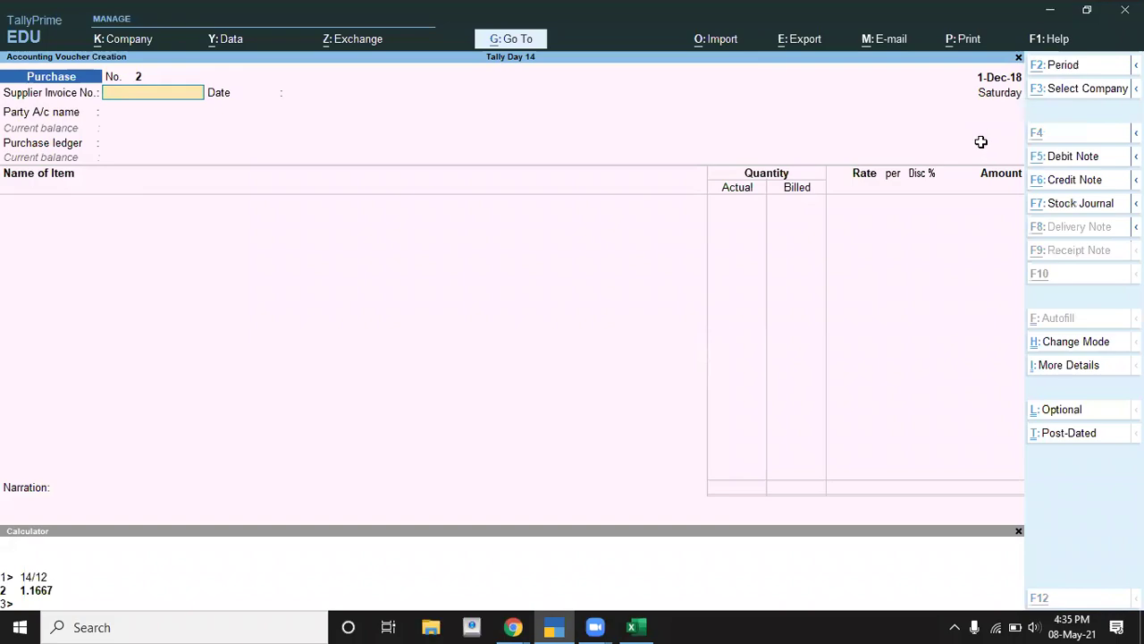
key(alt+Tab)
key(alt+Tab)
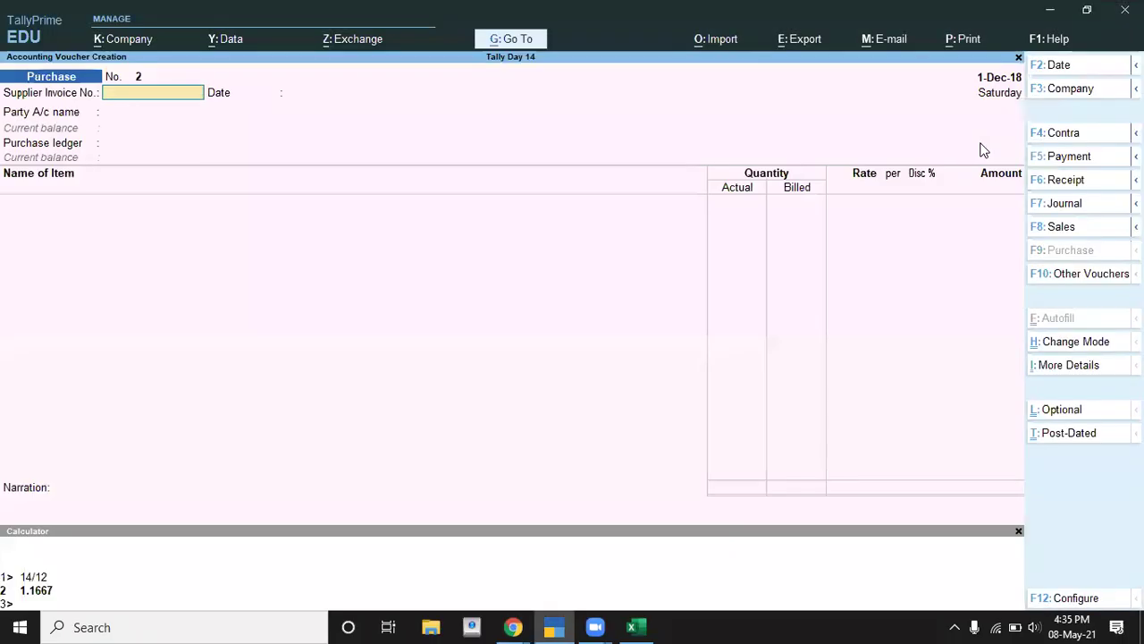
key(F2)
text(1-Jan-19)
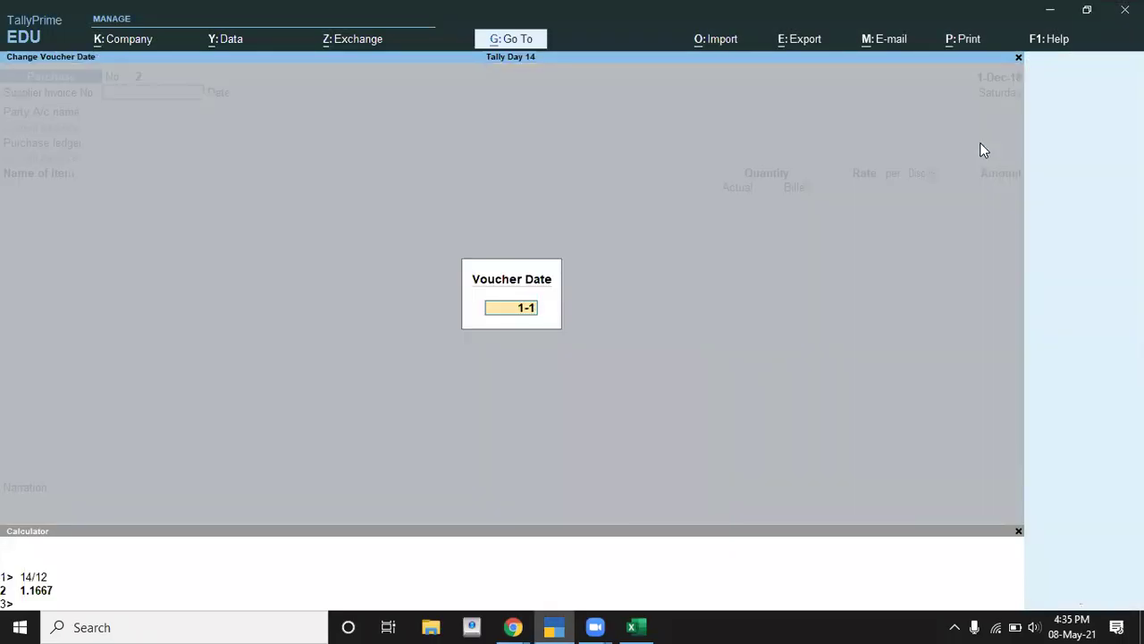
key(Return)
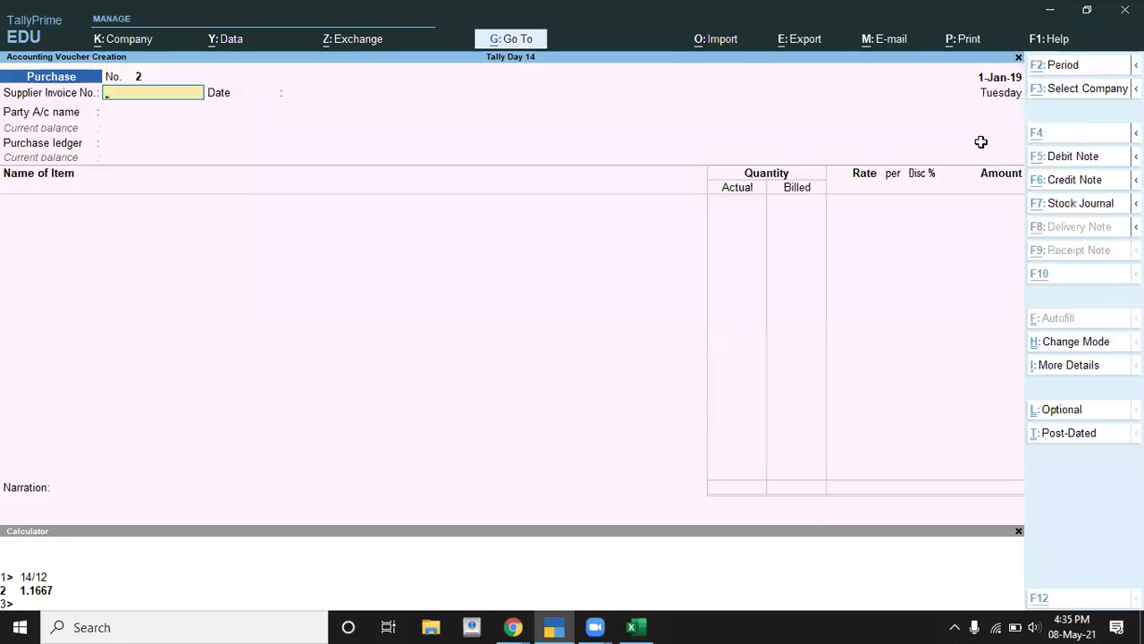
Enter supplier invoice number pur/51937 and check the supplier name in Excel
key(alt+Tab)
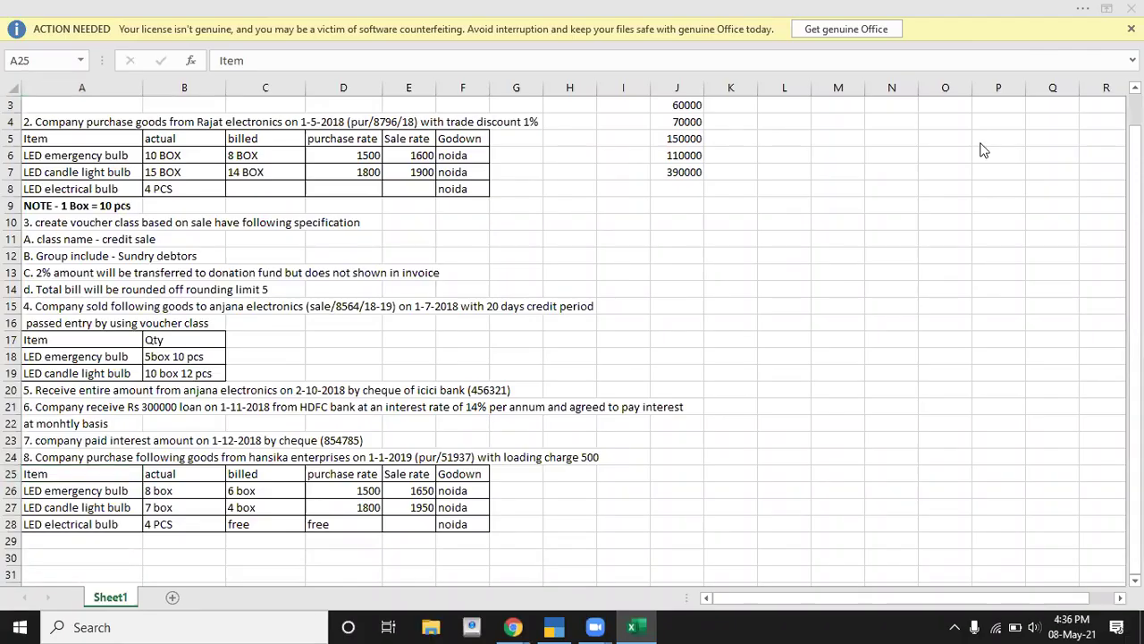
key(alt+Tab)
text(pur/519)
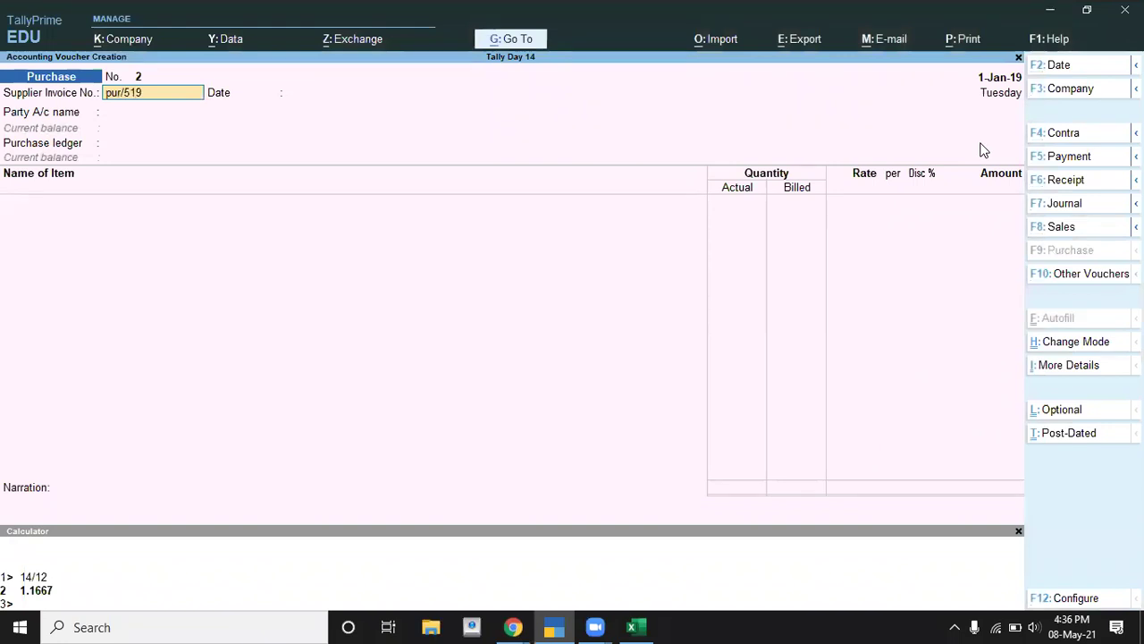
text(37)
key(Return)
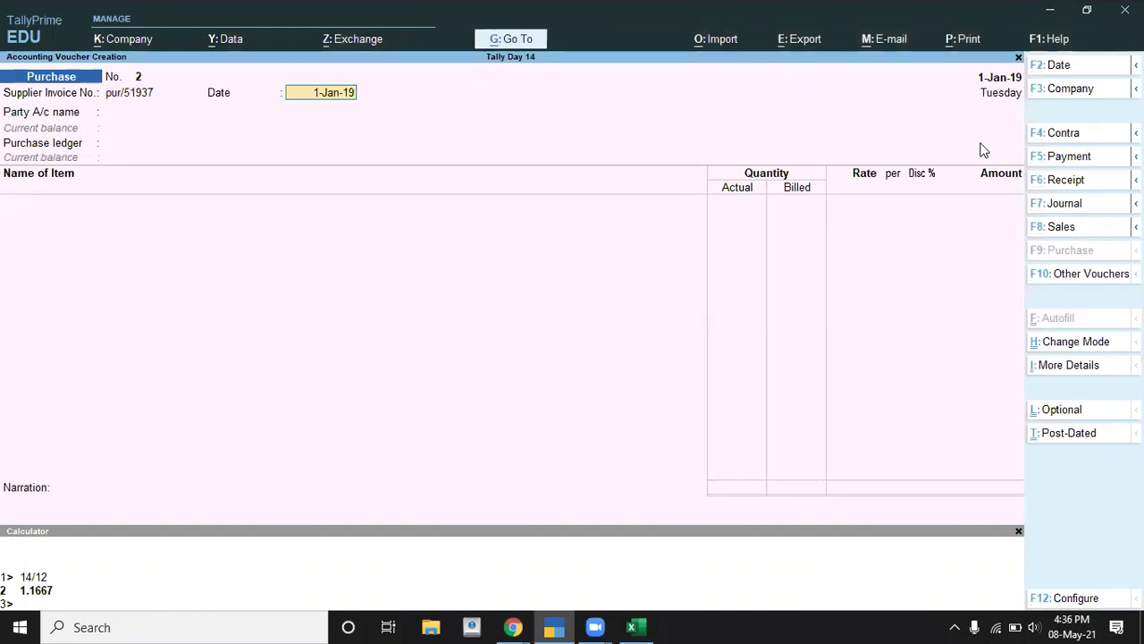
key(Return)
key(alt+Tab)
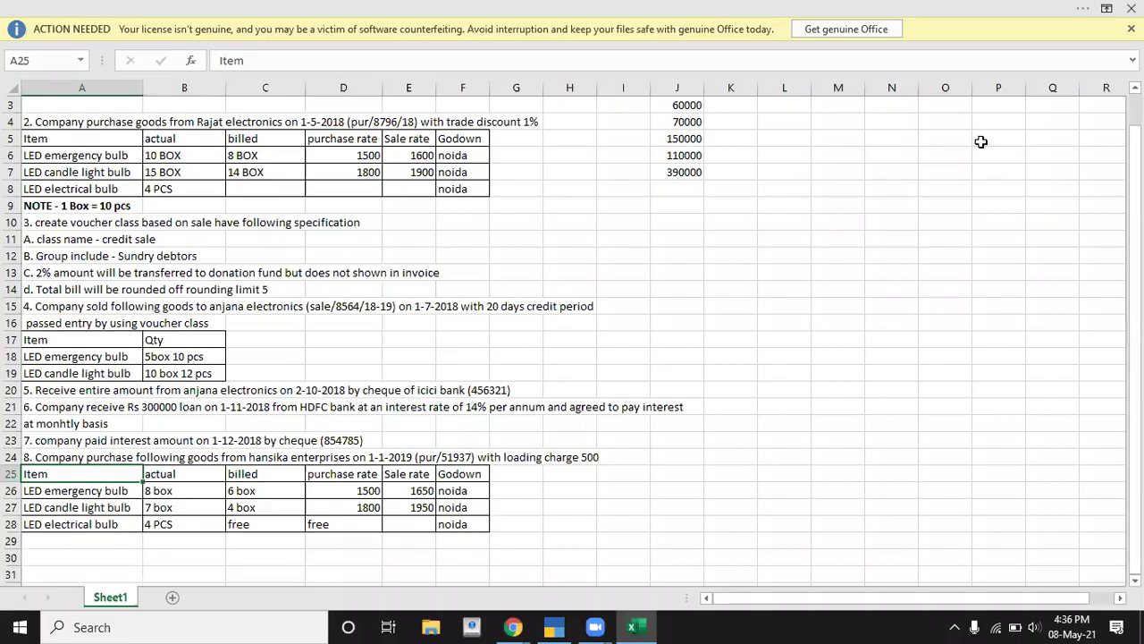
key(alt+Tab)
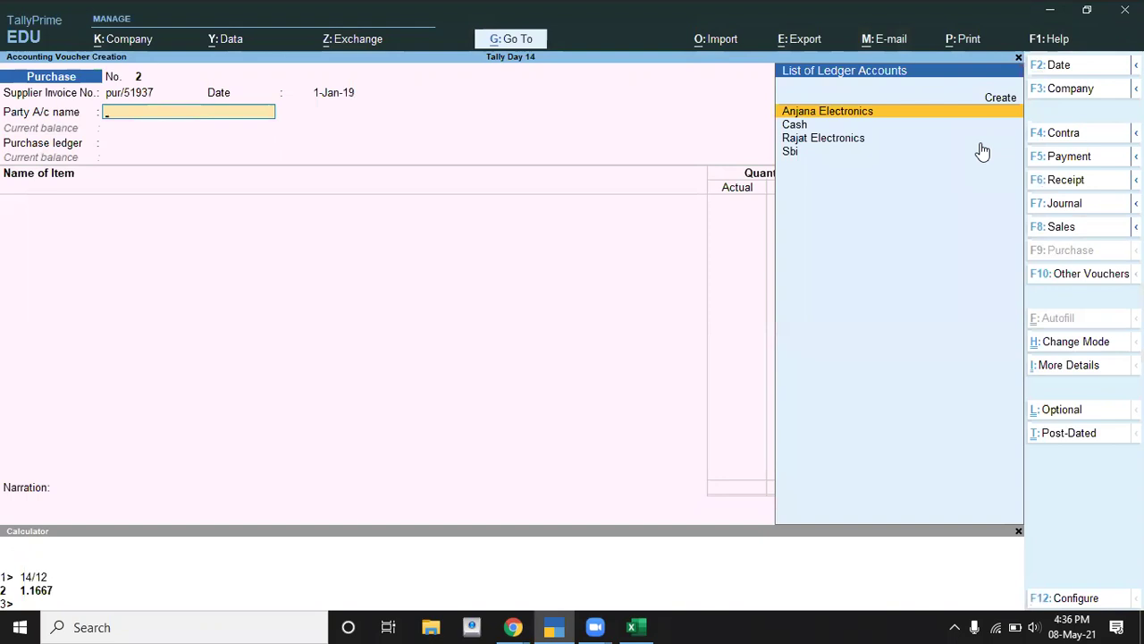
Create party ledger Hansika under Sundry Creditors from the Party A/c name field
key(alt+c)
text(Hansika)
key(Return)
key(Return)
key(Return)
text(S)
key(Down)
key(Down)
key(Down)
key(Return)
key(Return)
key(Return)
key(Return)
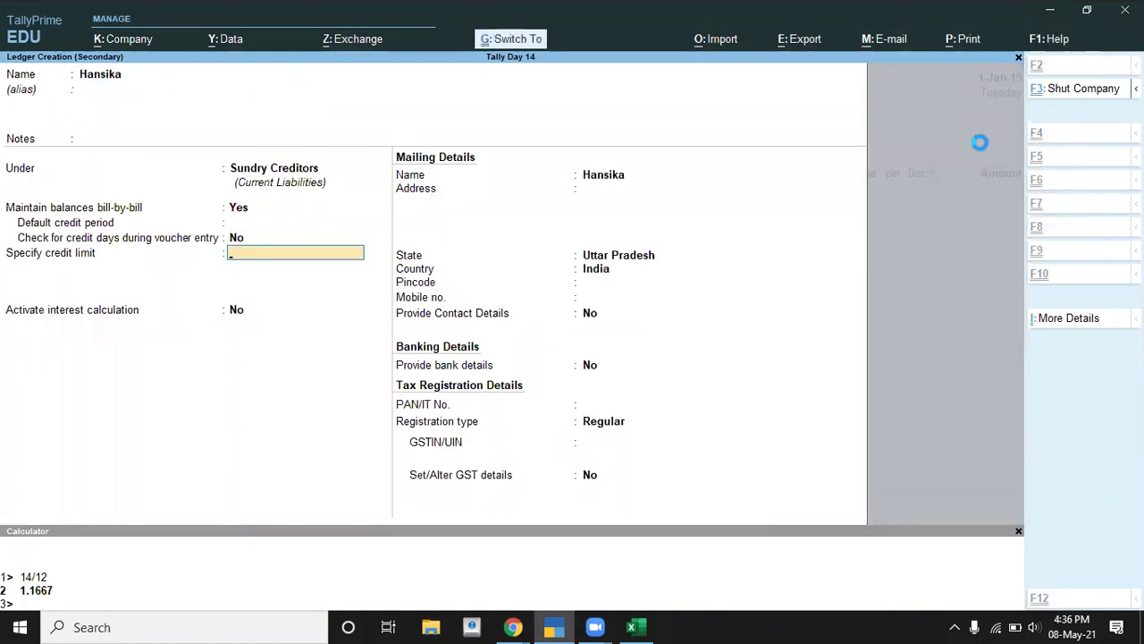
key(ctrl+a)
key(Return)
key(Return)
key(Return)
key(Return)
key(Return)
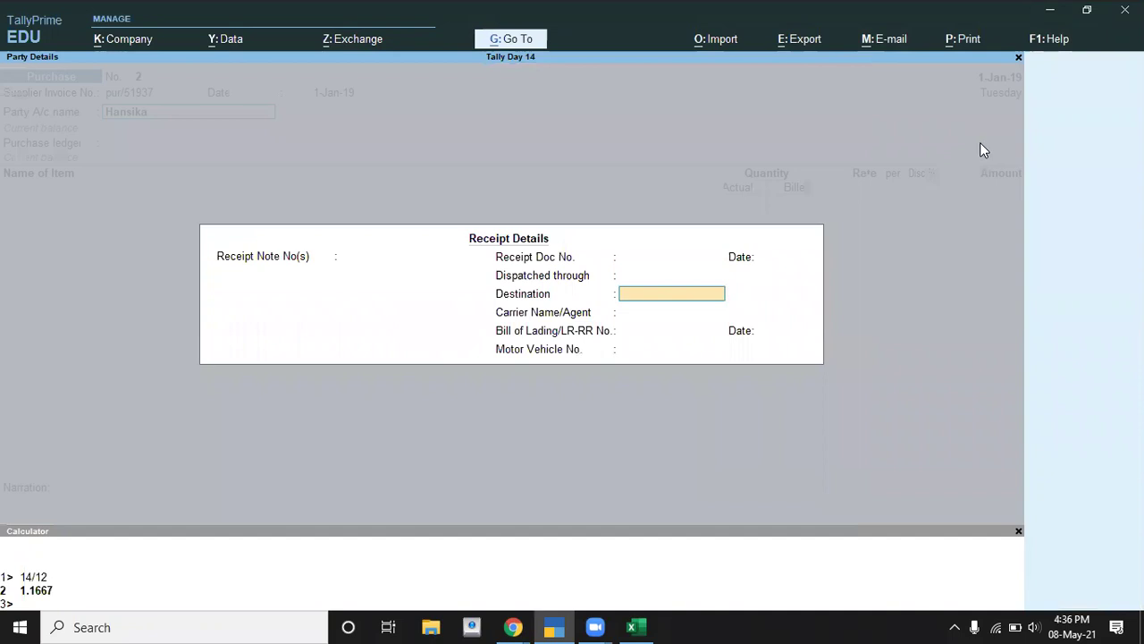
key(Return)
key(Return)
Accept party details, choose Purchase as the purchase ledger, and check the LED bulb row in Excel
key(Return)
key(Return)
key(Return)
key(Return)
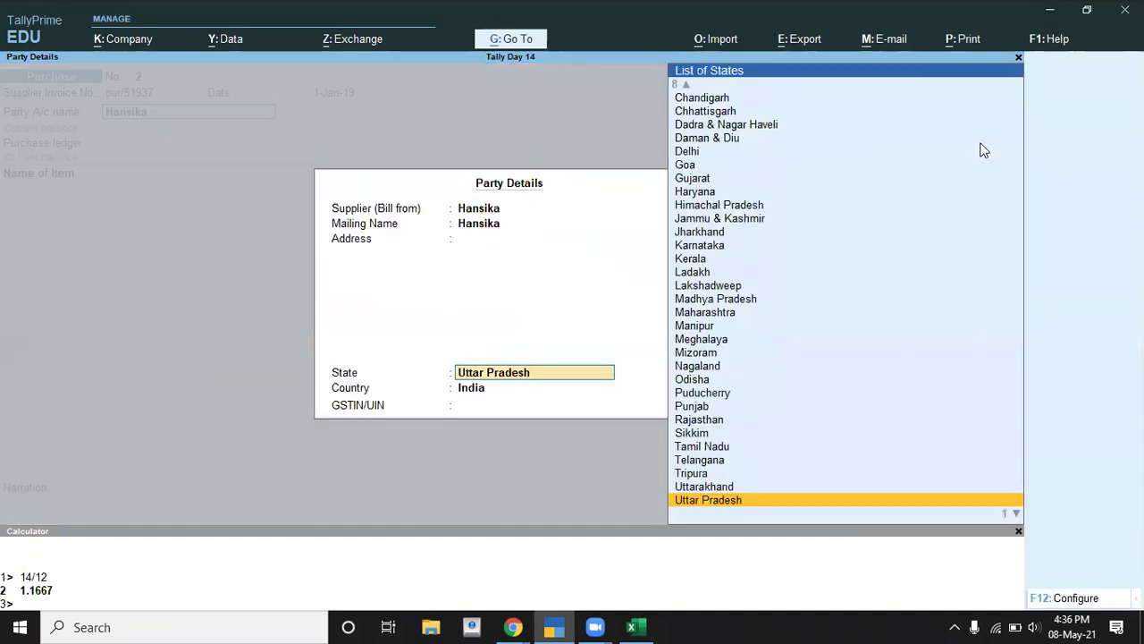
key(Return)
key(Return)
key(Return)
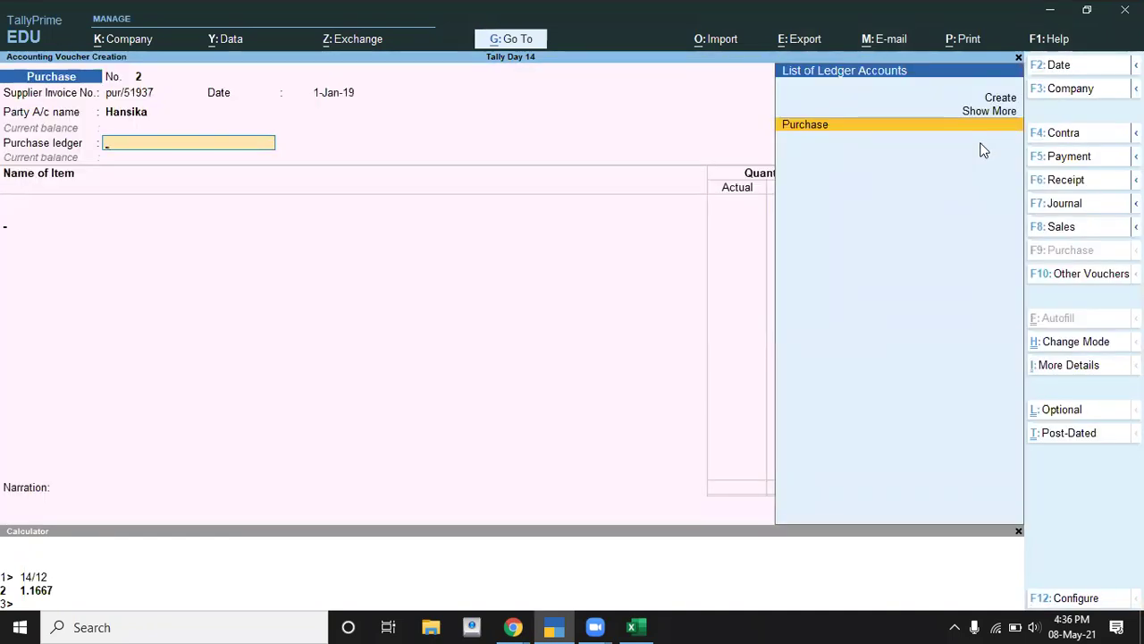
key(Return)
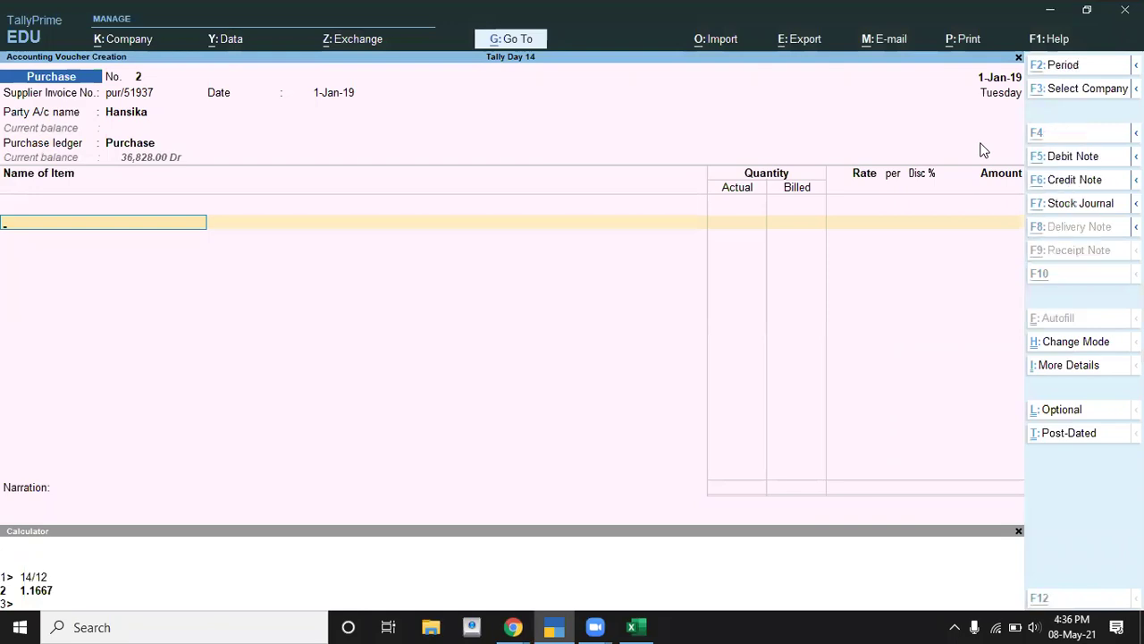
key(alt+c)
key(alt+Tab)
key(Down)
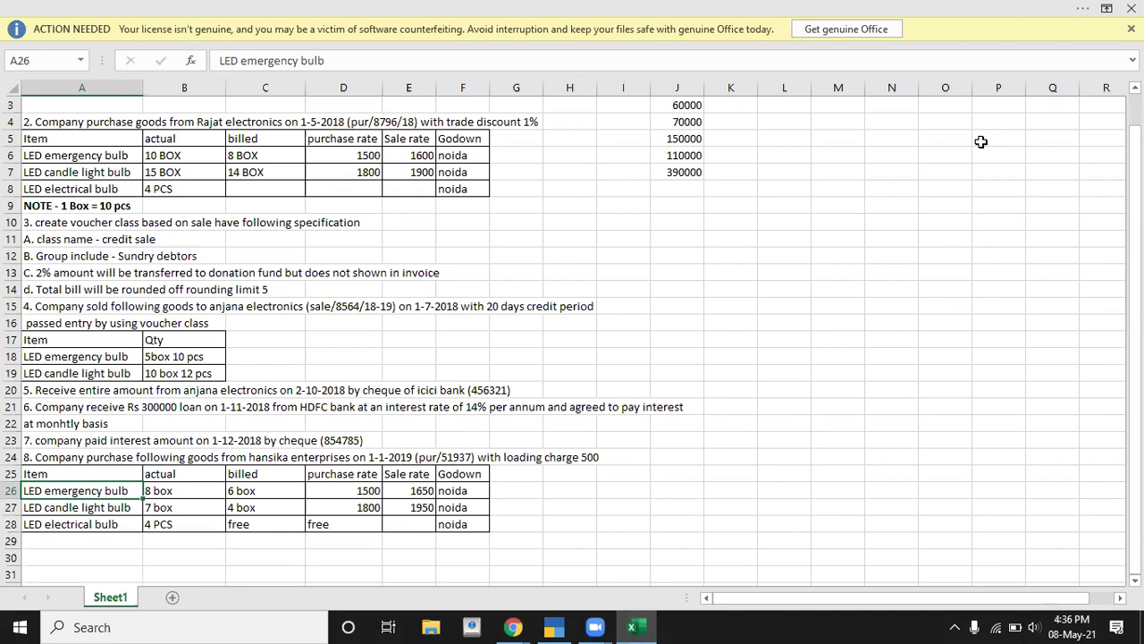
Select Led Emergency Bulb as the first item and Noida as its godown
key(alt+Tab)
key(Escape)
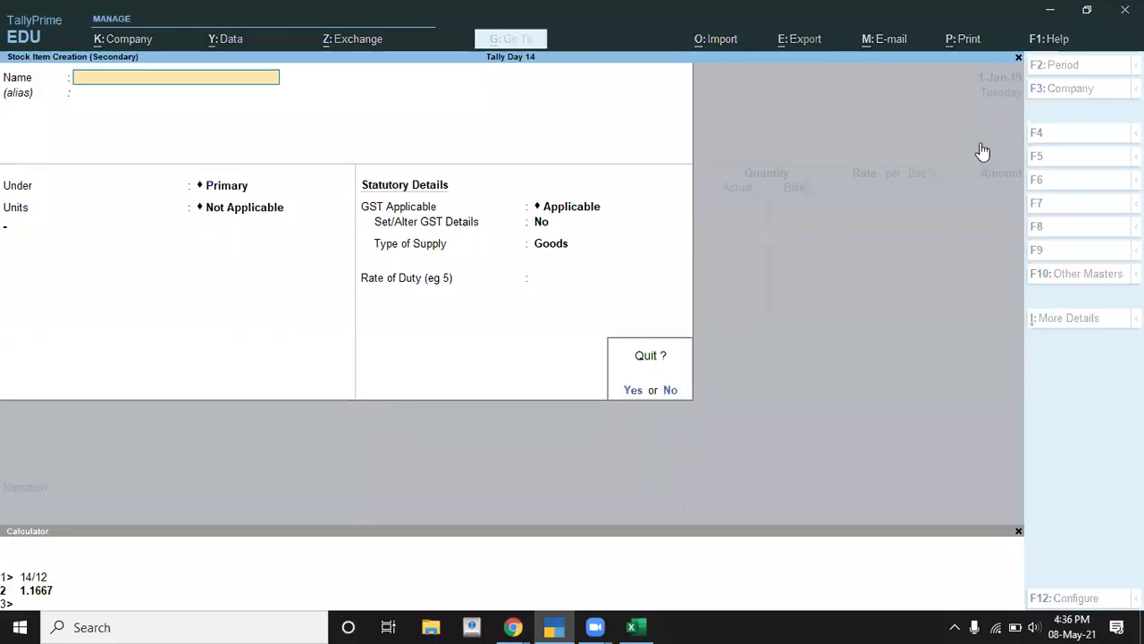
key(Return)
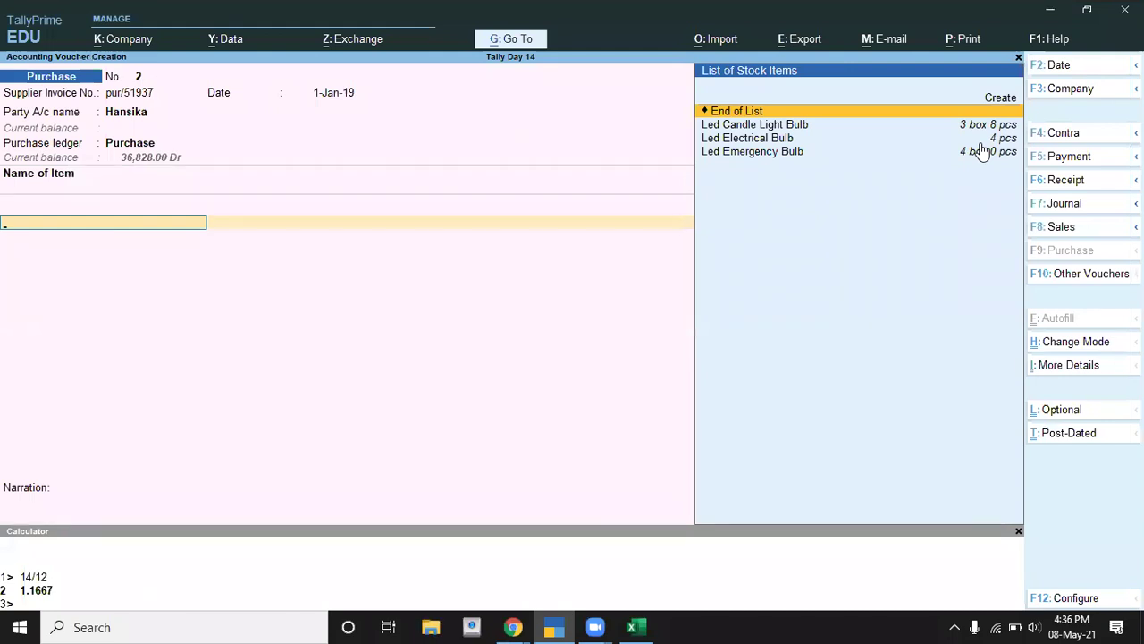
key(Down)
key(Down)
key(Down)
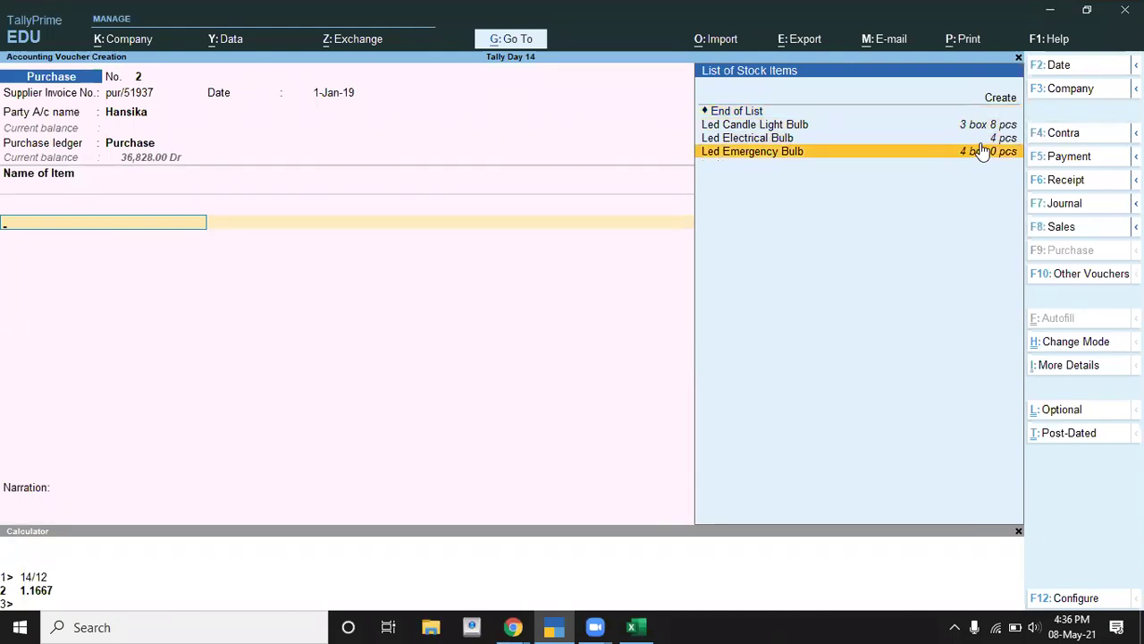
key(alt+Tab)
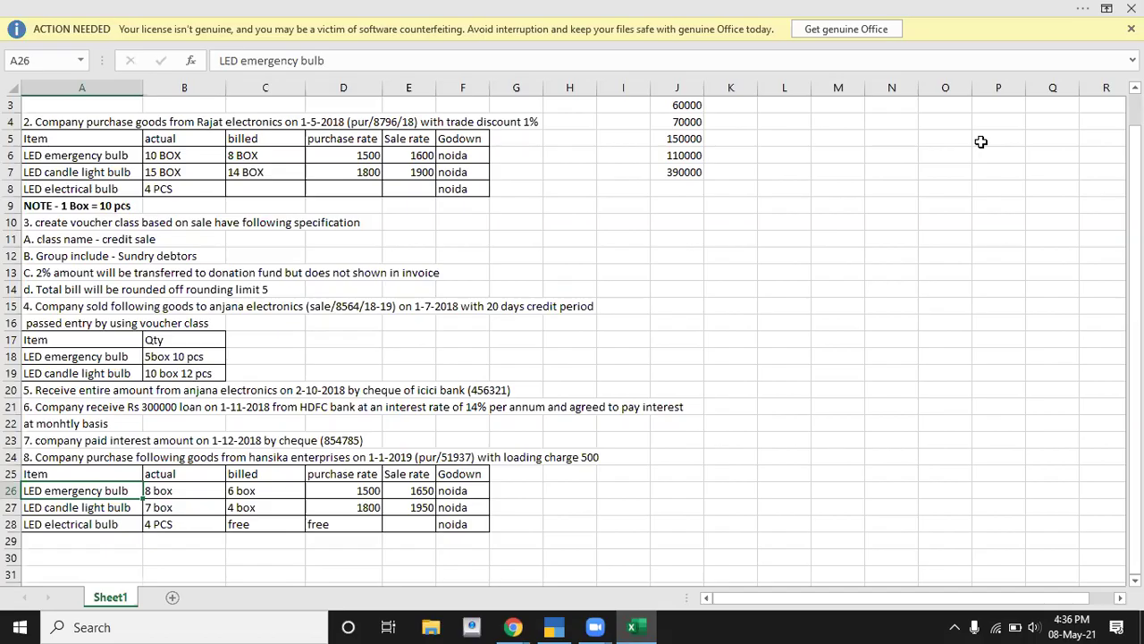
key(alt+Tab)
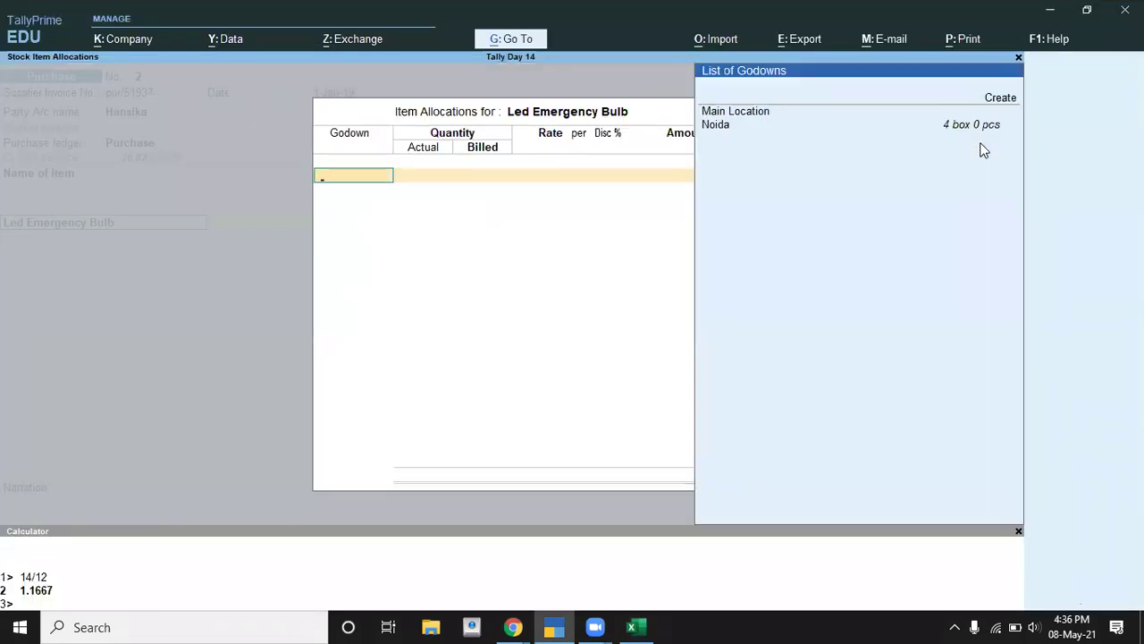
key(alt+Tab)
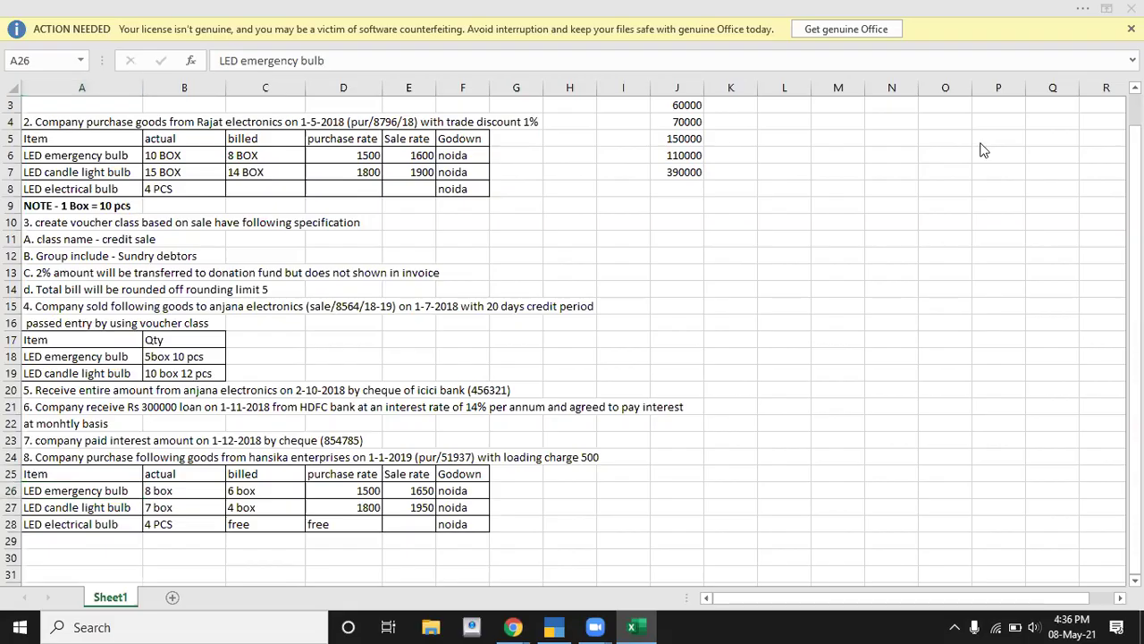
key(alt+Tab)
key(Down)
key(Return)
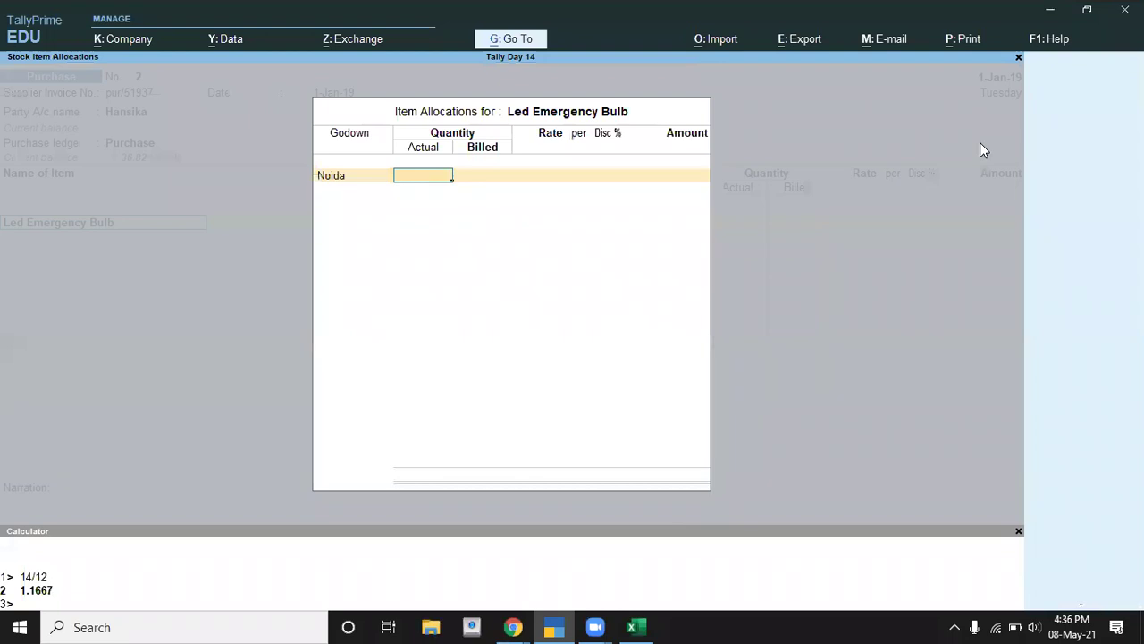
Enter 8 box actual and 6 box billed at rate 1,500, then return to the item name
key(alt+Tab)
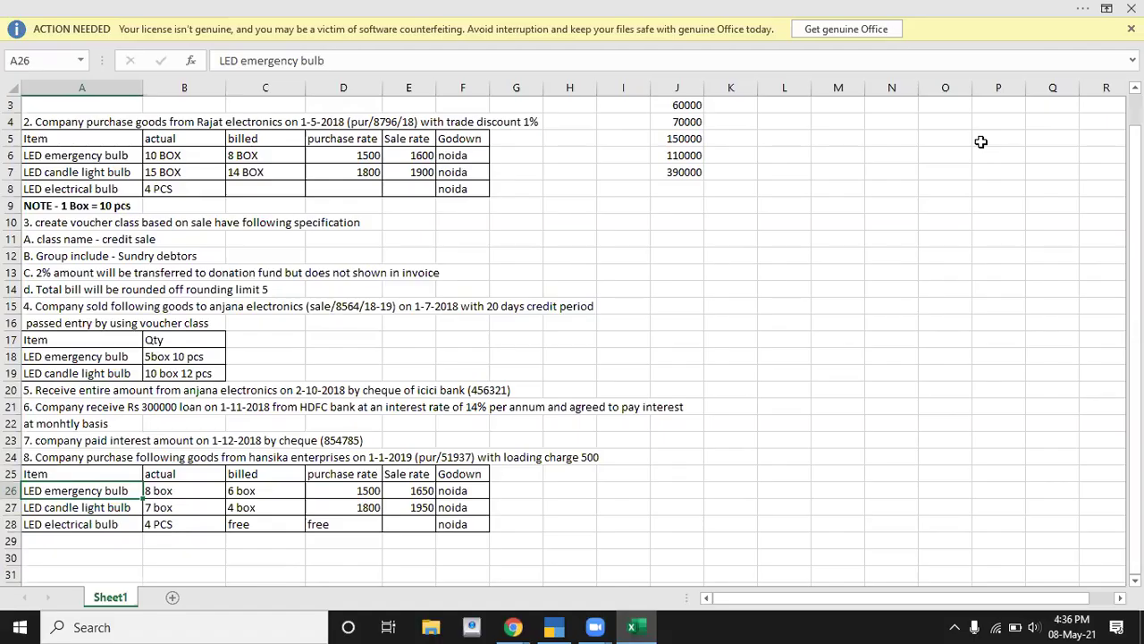
key(Right)
key(alt+Tab)
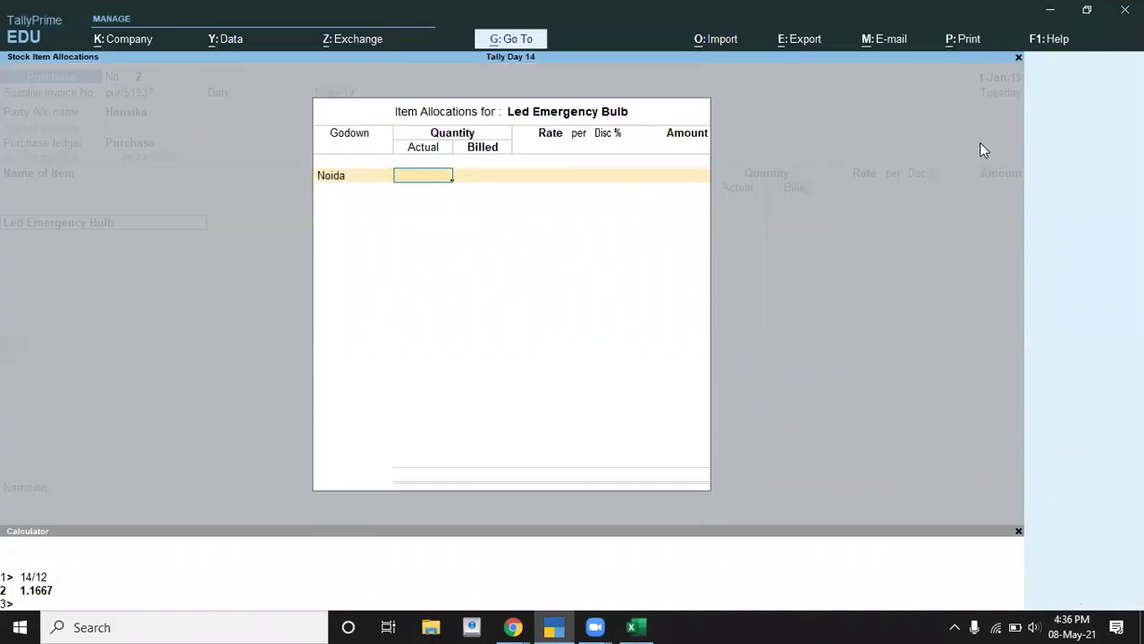
text(8)
key(Return)
text(6)
key(Return)
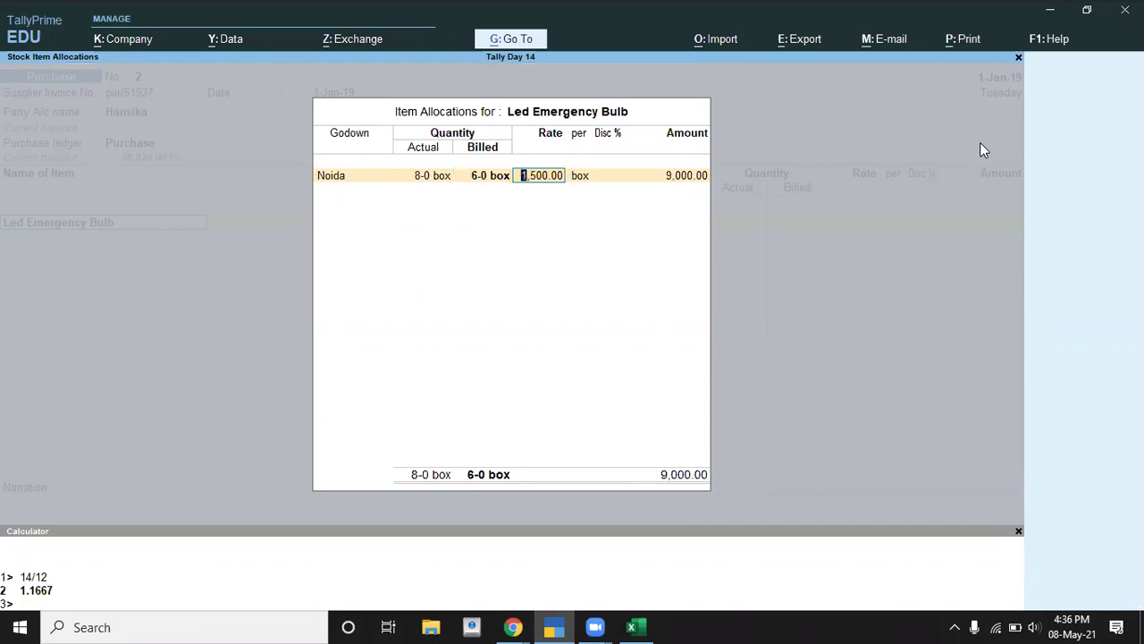
key(alt+Tab)
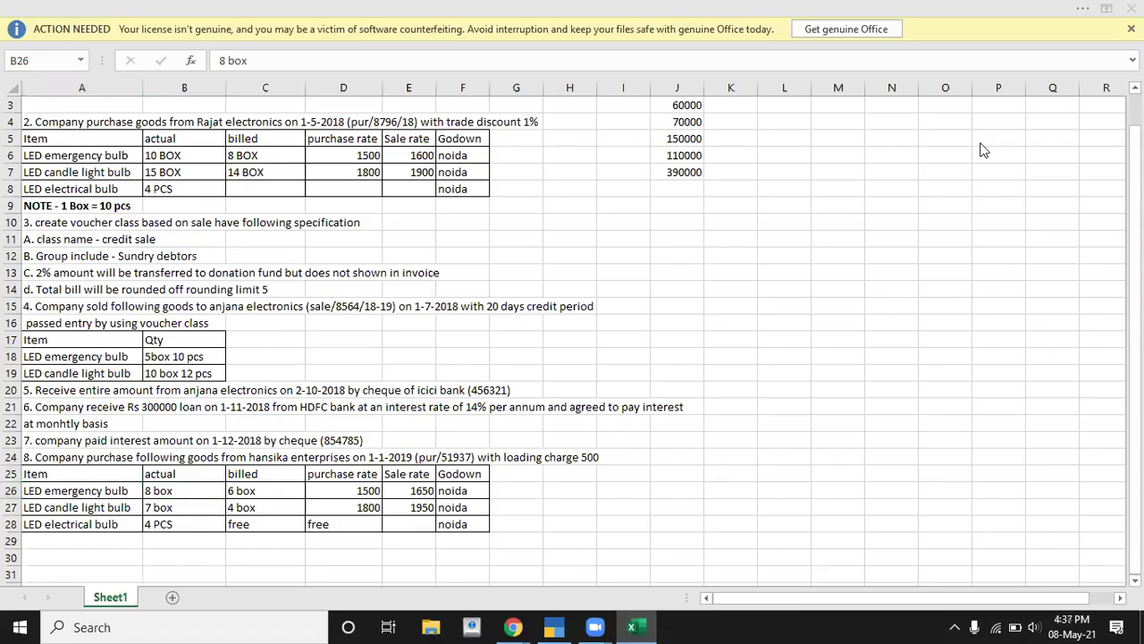
key(alt+Tab)
key(Return)
key(alt+Tab)
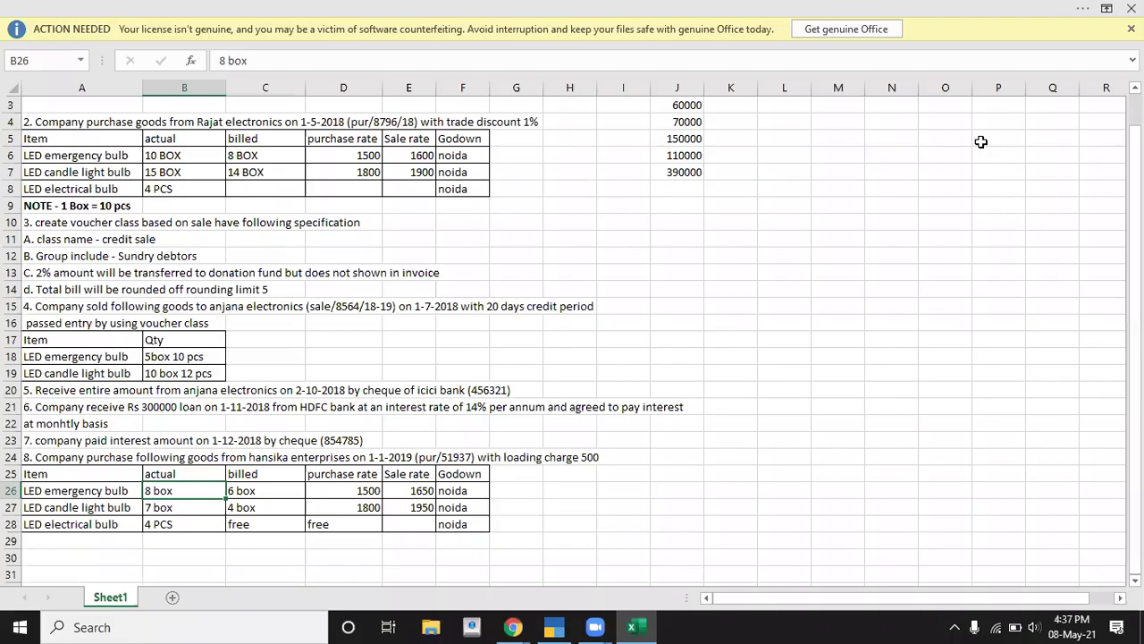
key(Right)
key(Right)
key(Right)
key(Right)
key(Left)
key(alt+Tab)
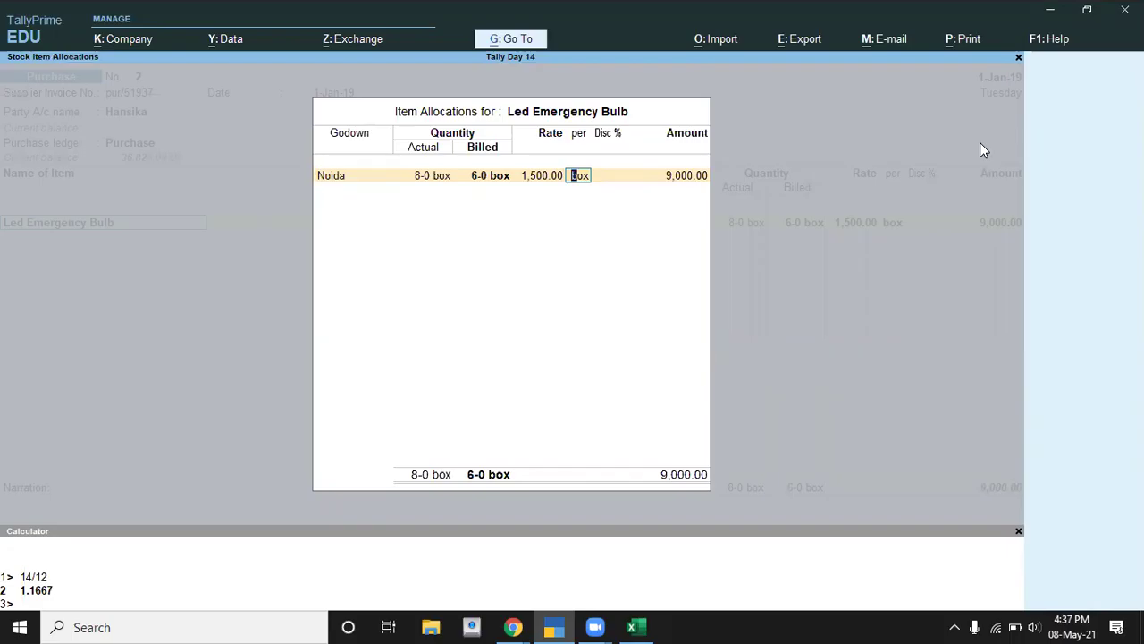
key(BackSpace)
key(BackSpace)
key(BackSpace)
key(BackSpace)
key(Escape)
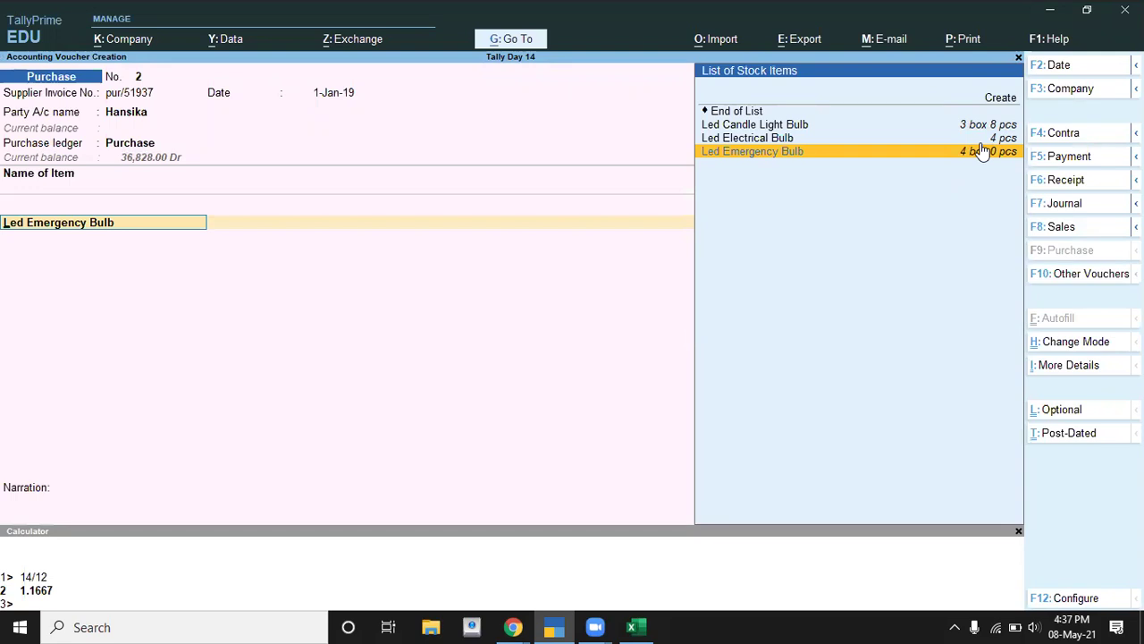
Turn on standard rates for the Led Emergency Bulb stock item
key(ctrl+Return)
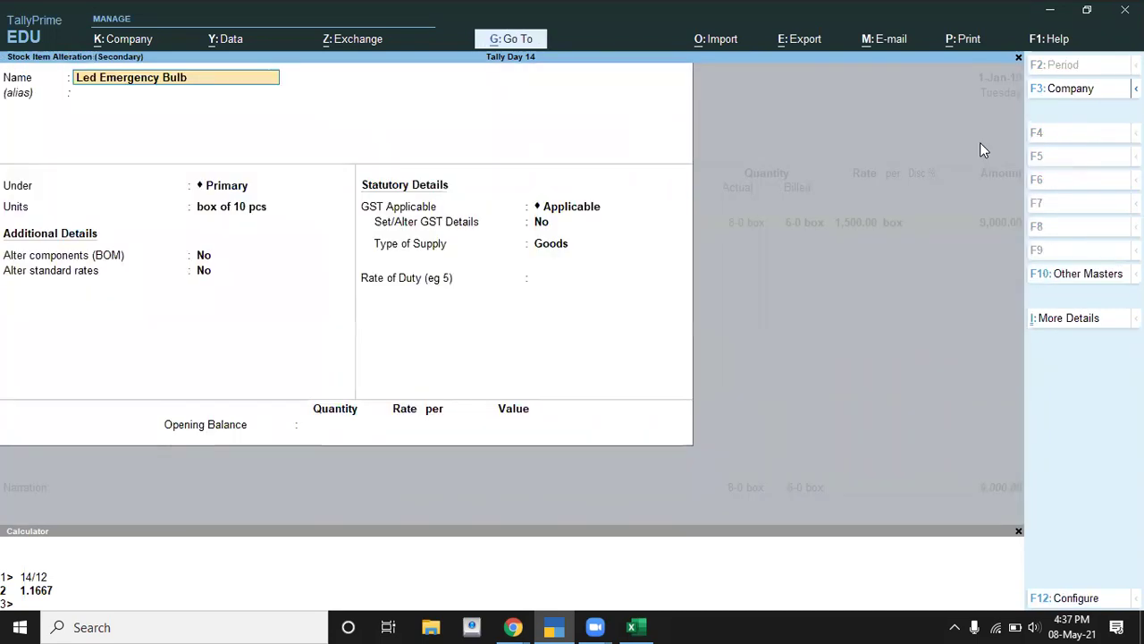
key(Return)
key(Return)
key(Return)
key(Return)
key(Return)
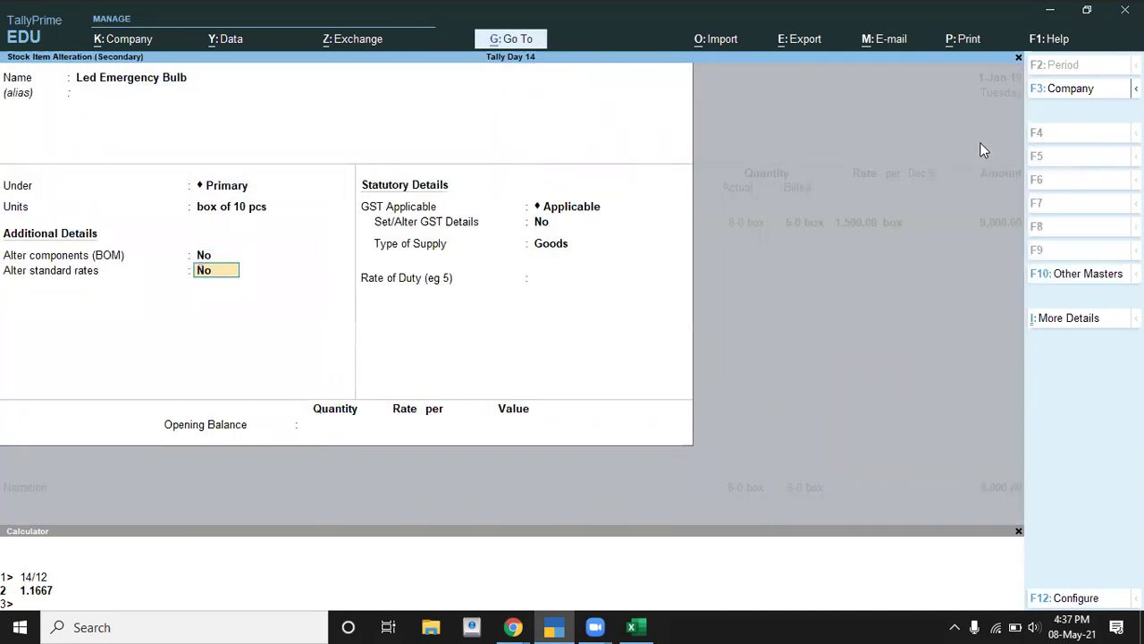
key(y)
key(Return)
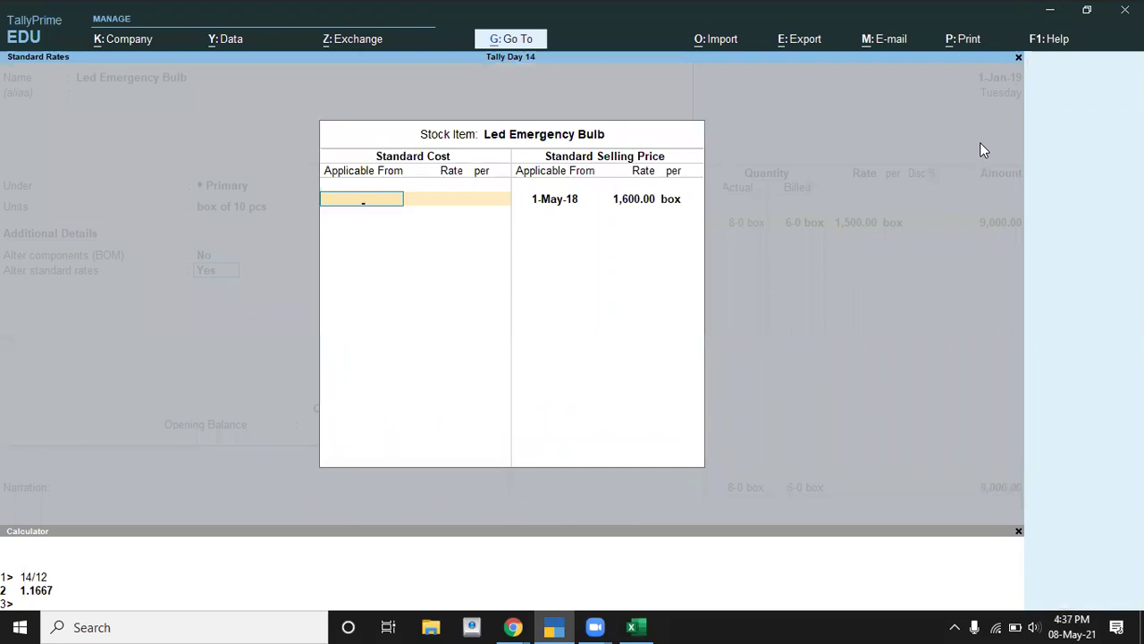
key(Return)
key(Return)
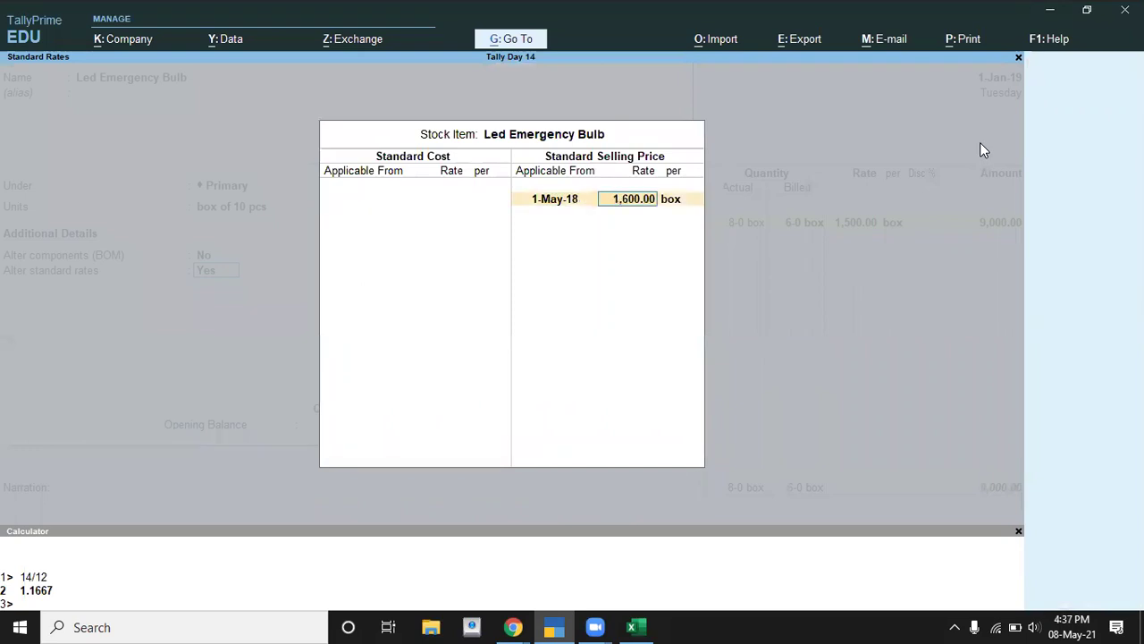
key(Return)
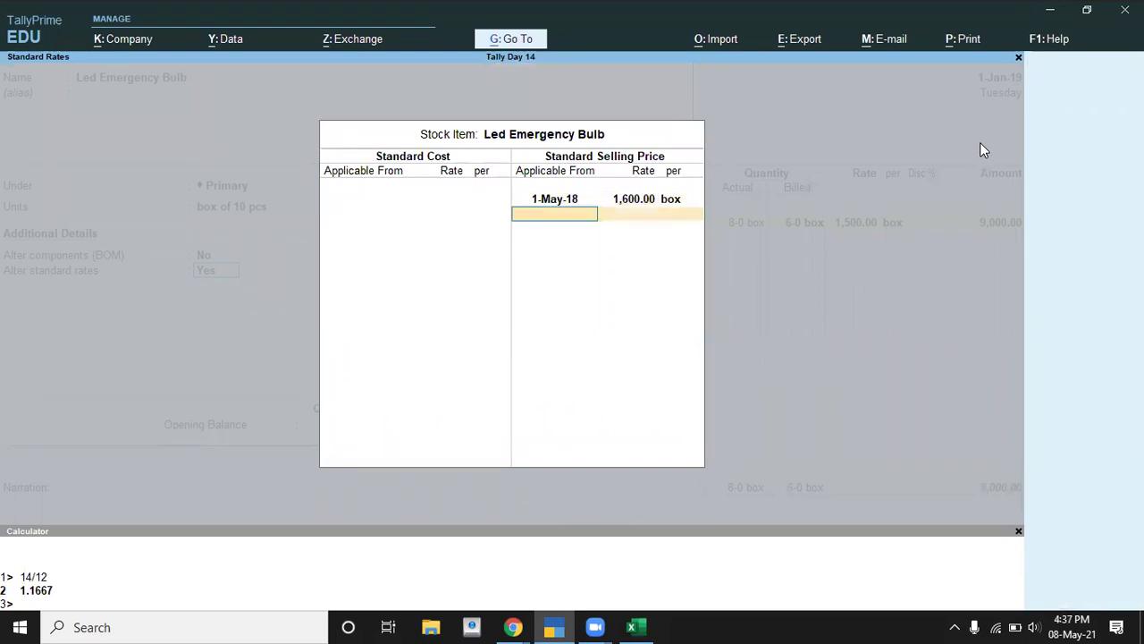
Add a 1,650 per box selling rate effective 1-Jan-19
key(alt+Tab)
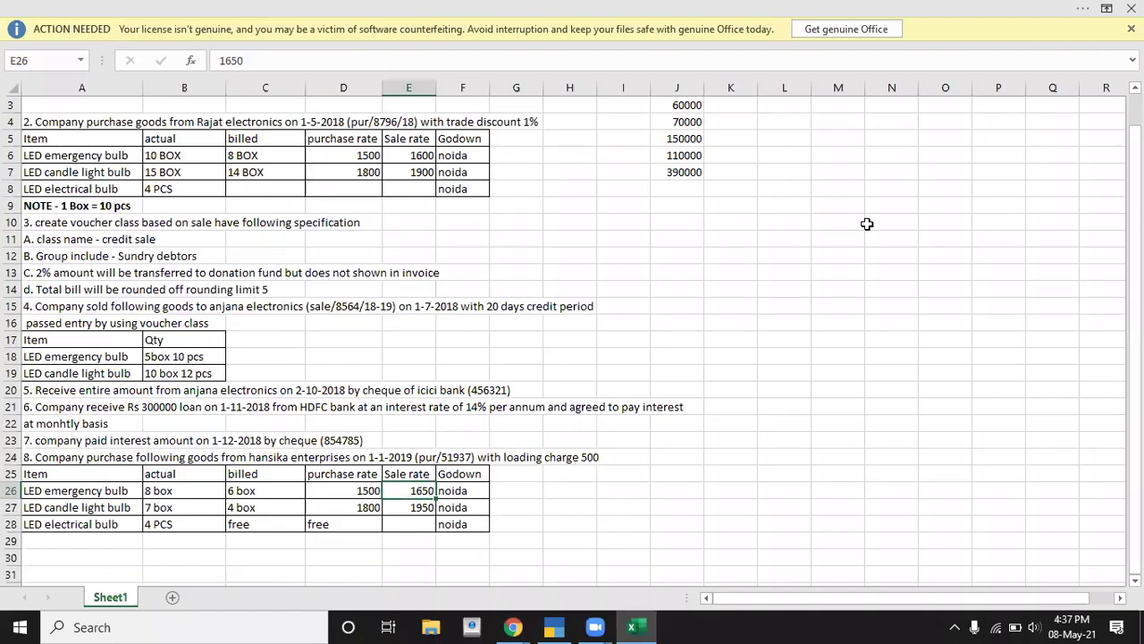
key(alt+Tab)
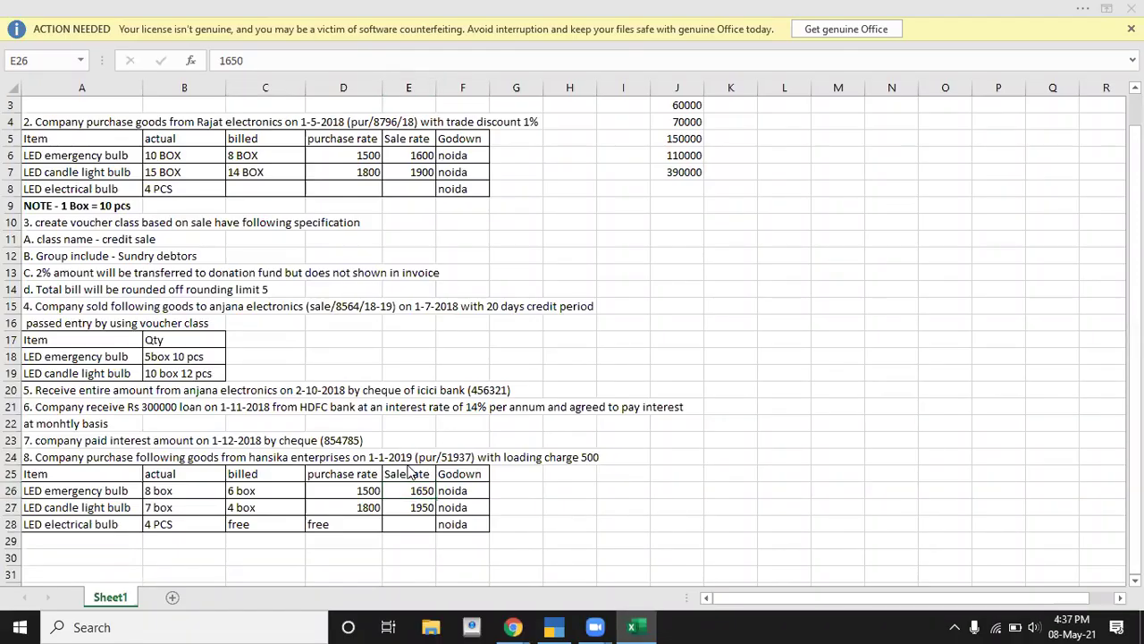
text(1-1)
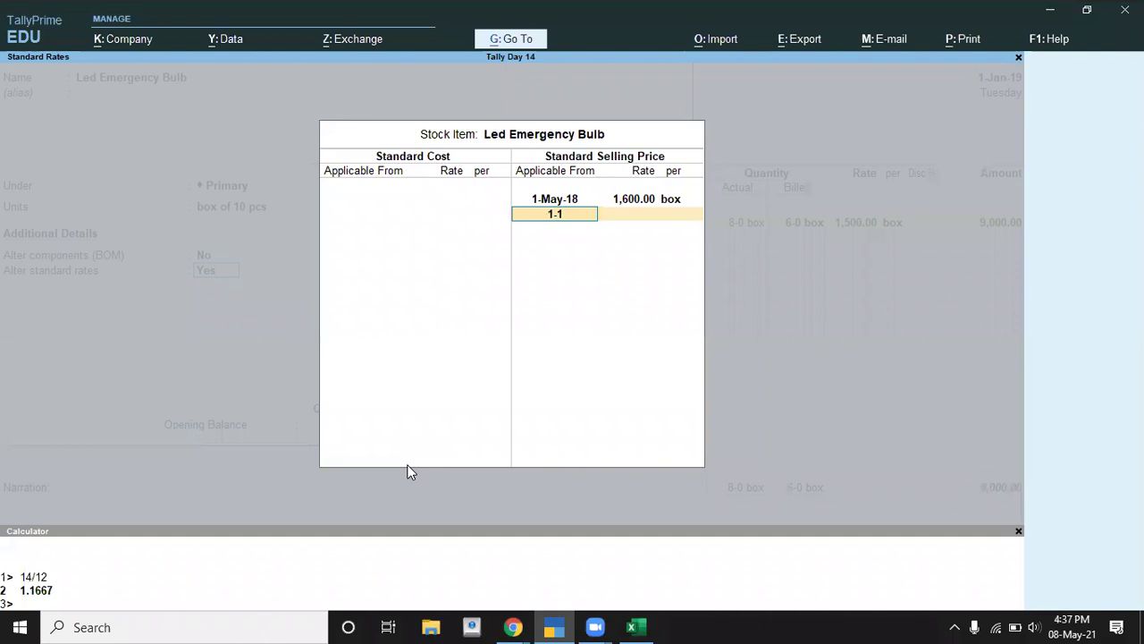
key(Return)
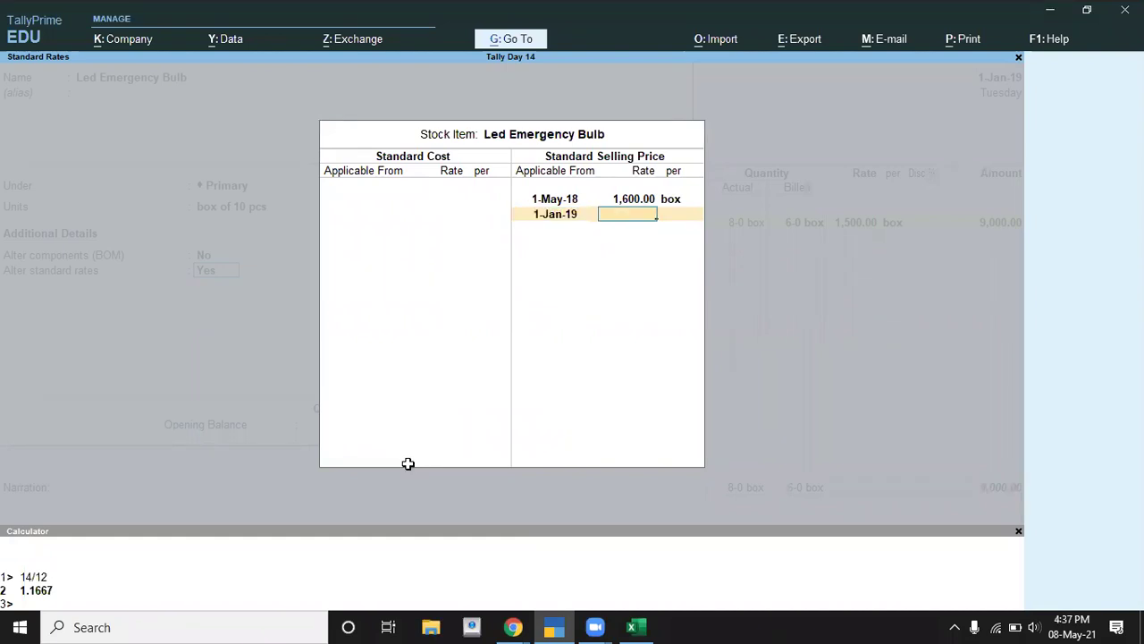
key(alt+Tab)
key(alt+Tab)
text(650)
key(Return)
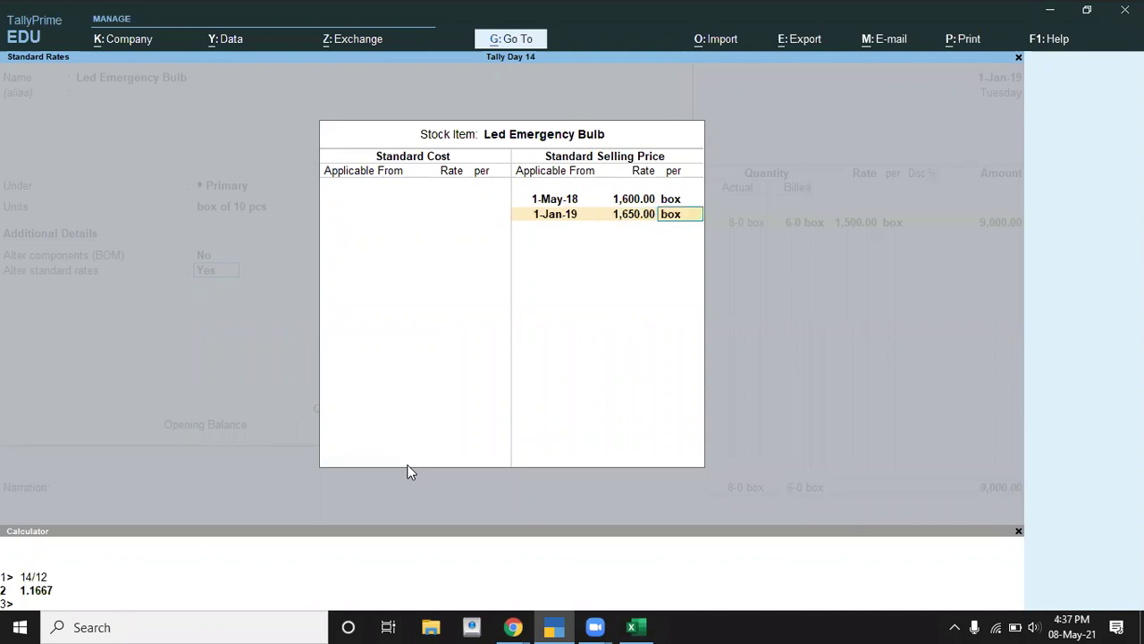
key(Return)
key(Return)
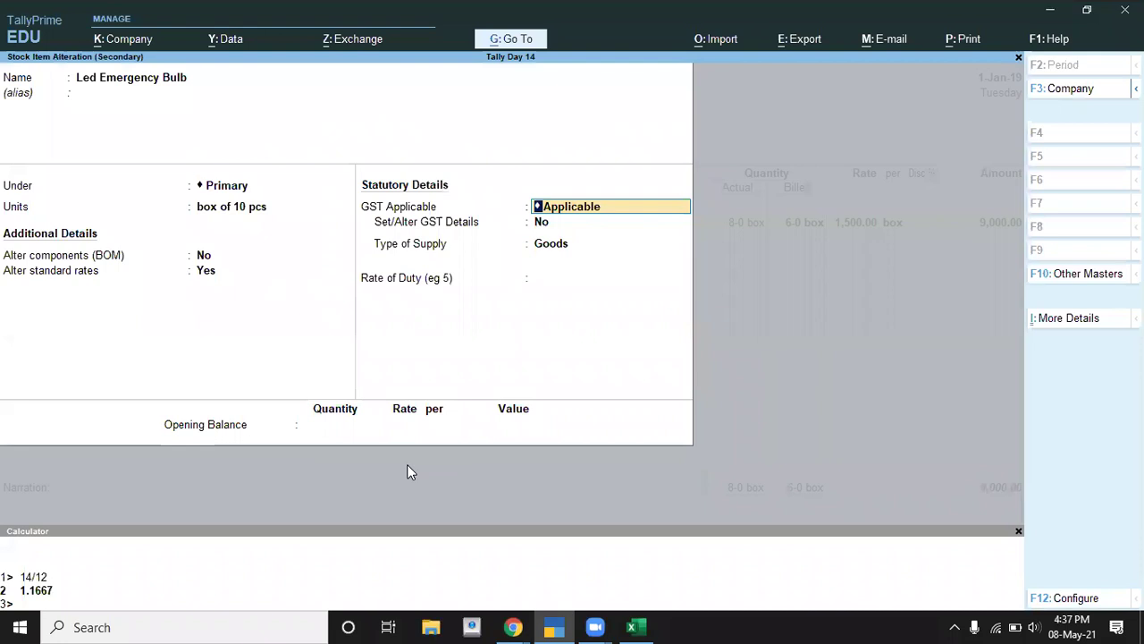
key(Return)
key(Return)
key(Return)
Save the altered item and accept its 9,000 allocation line
key(Return)
key(Return)
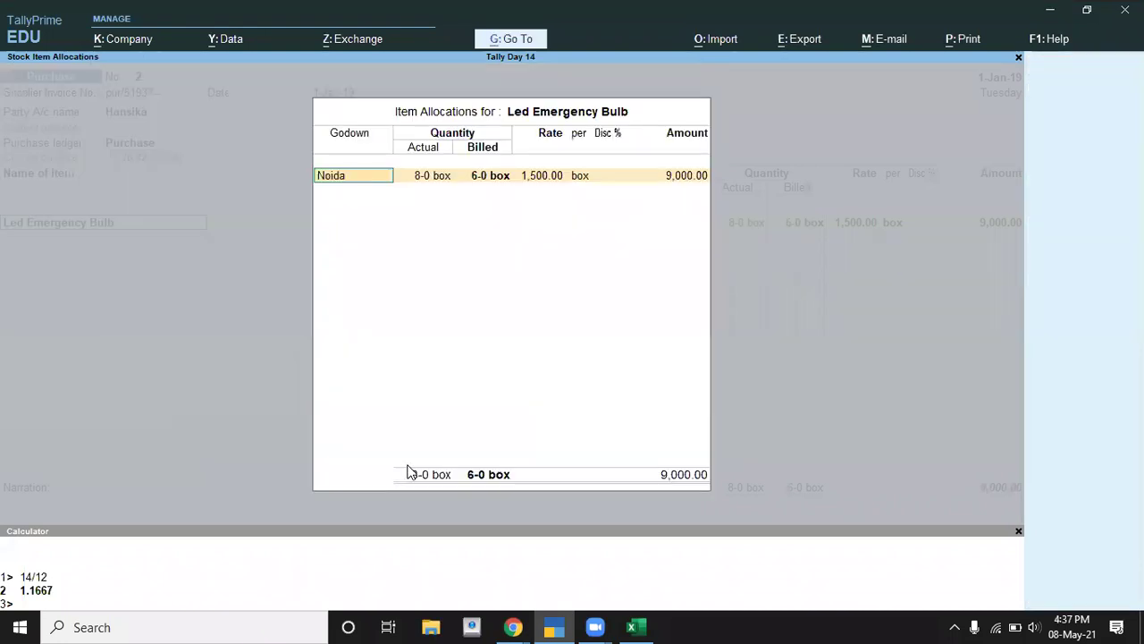
key(Return)
key(Return)
key(Return)
key(Return)
key(Return)
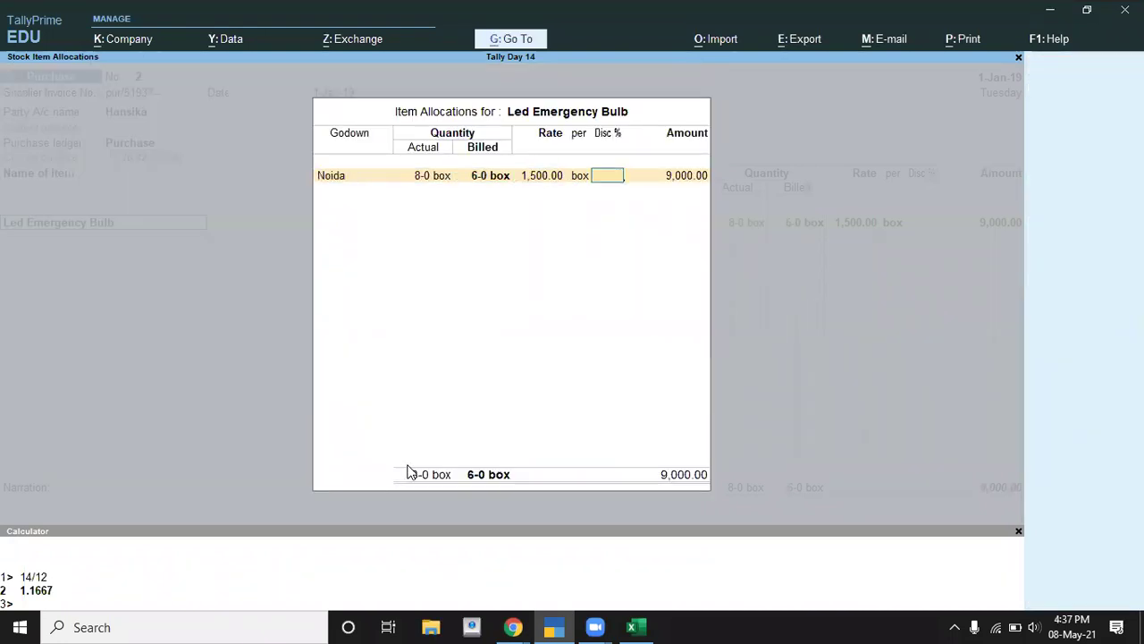
key(alt+Tab)
key(alt+Tab)
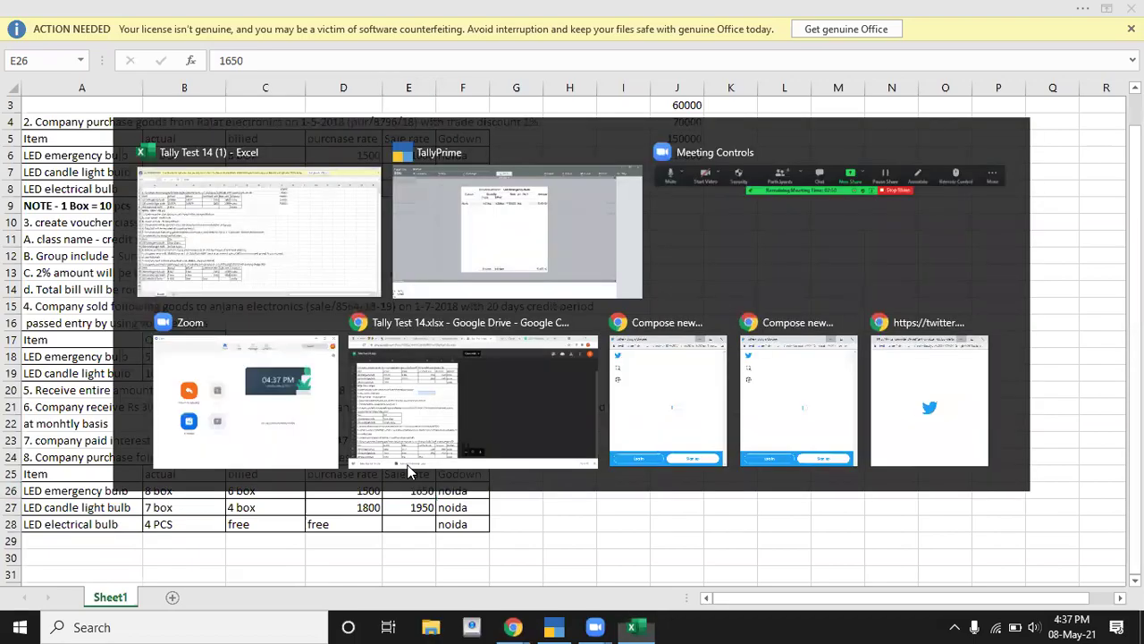
key(Return)
key(Return)
key(Return)
key(Return)
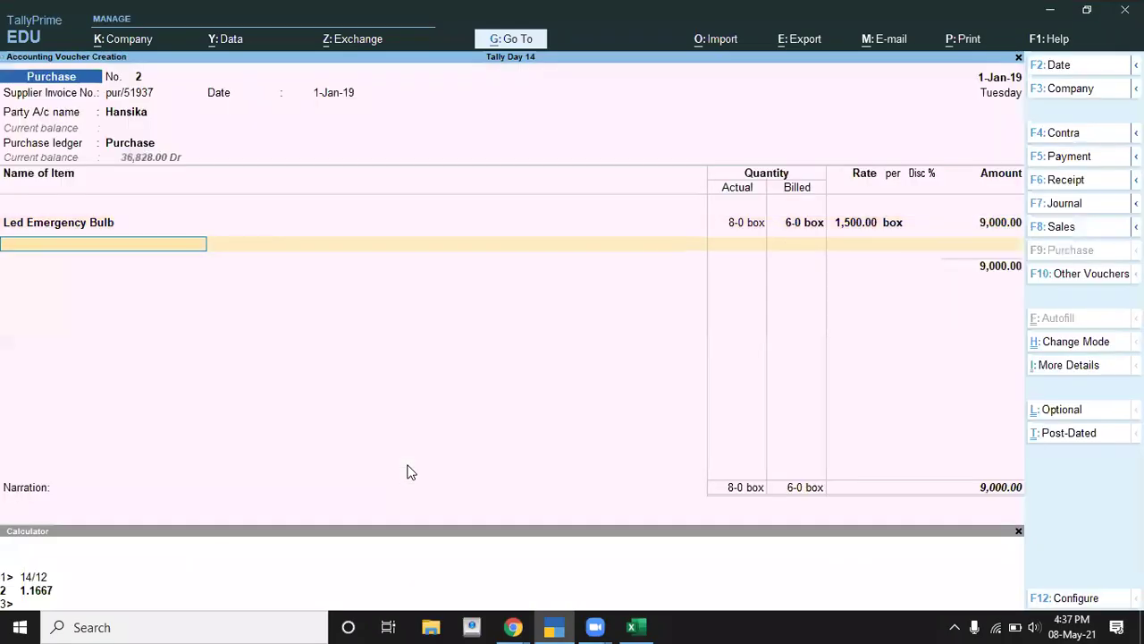
Select Led Candle Light Bulb as the next item with Noida as its godown
key(alt+Tab)
key(Down)
key(alt+Tab)
key(Down)
key(Return)
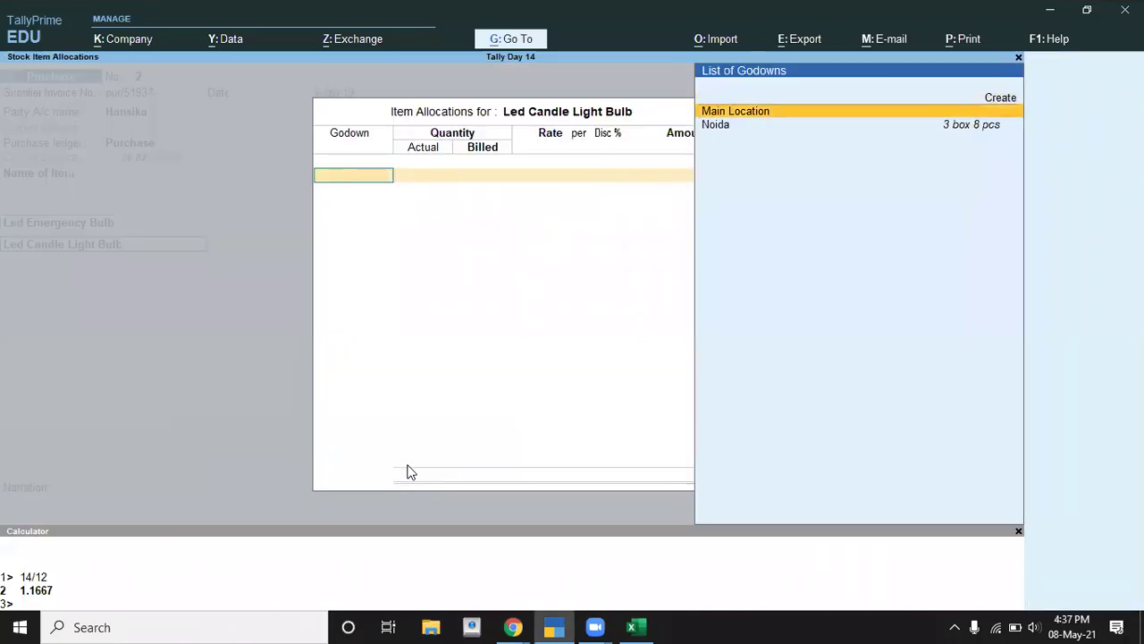
key(Down)
key(Return)
Allocate 7 box actual and 4 box billed at 1,800, totalling 7,200
key(alt+Tab)
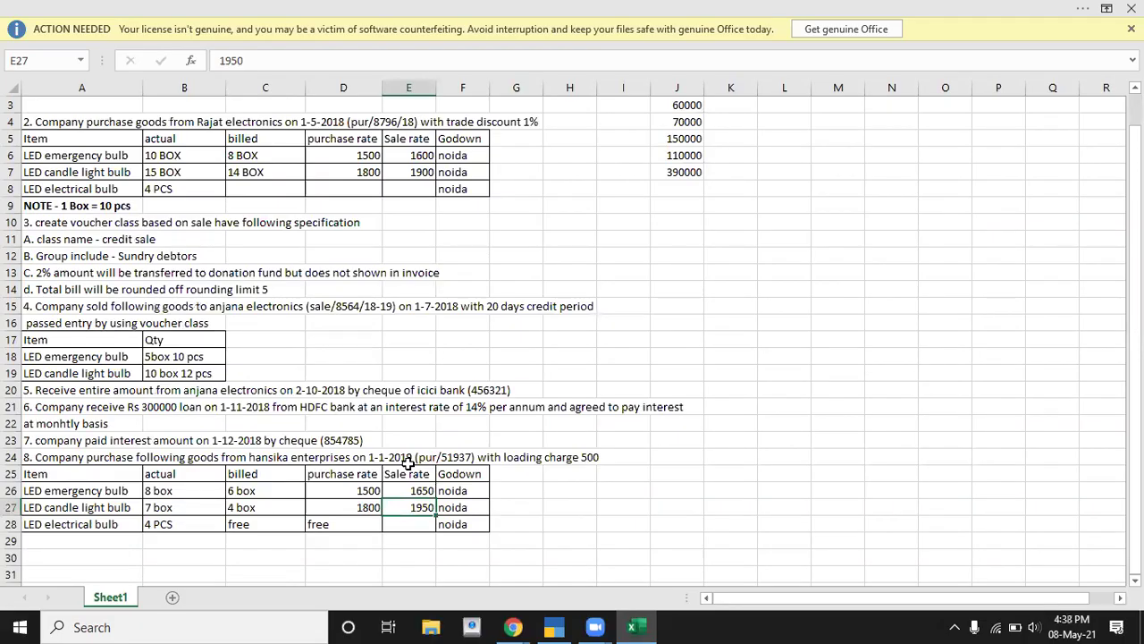
key(alt+Tab)
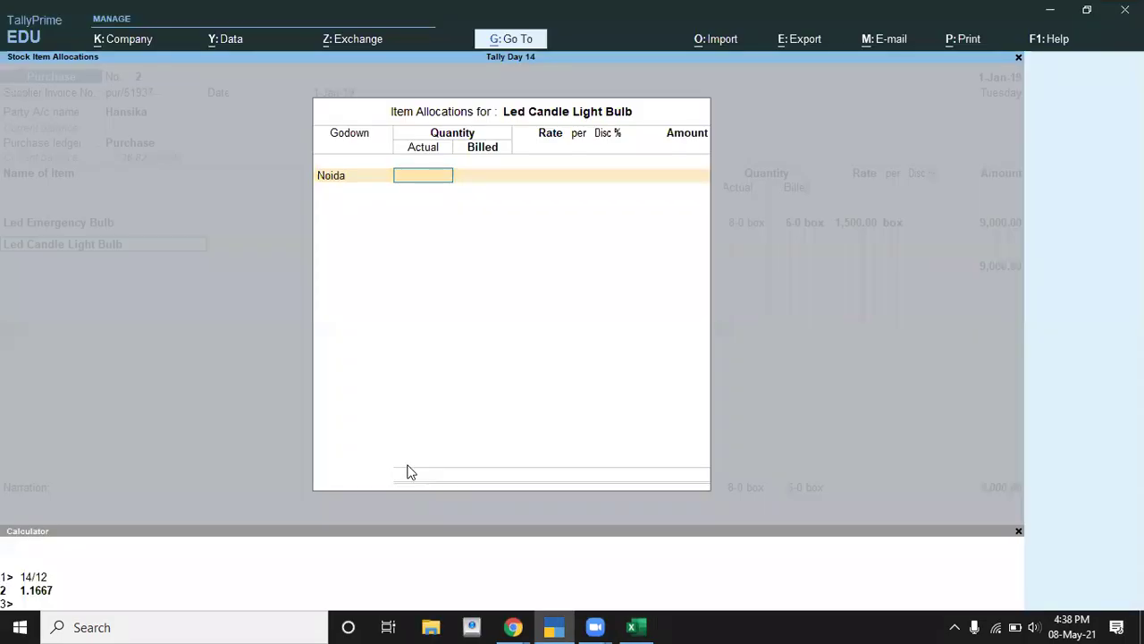
text(7)
key(Return)
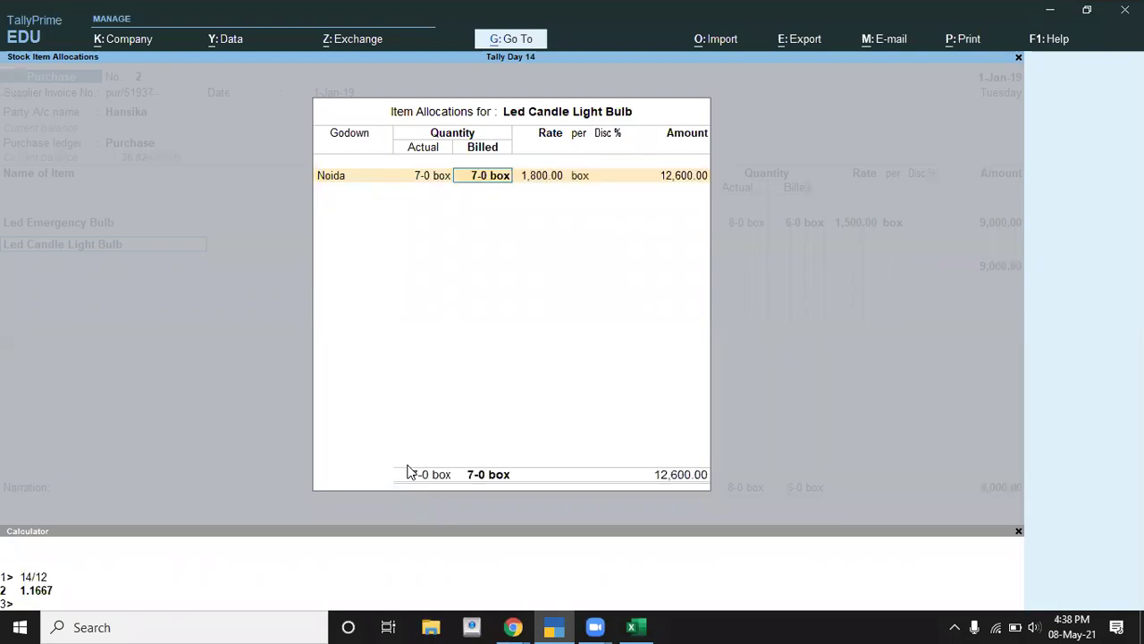
text(4)
key(Return)
key(Return)
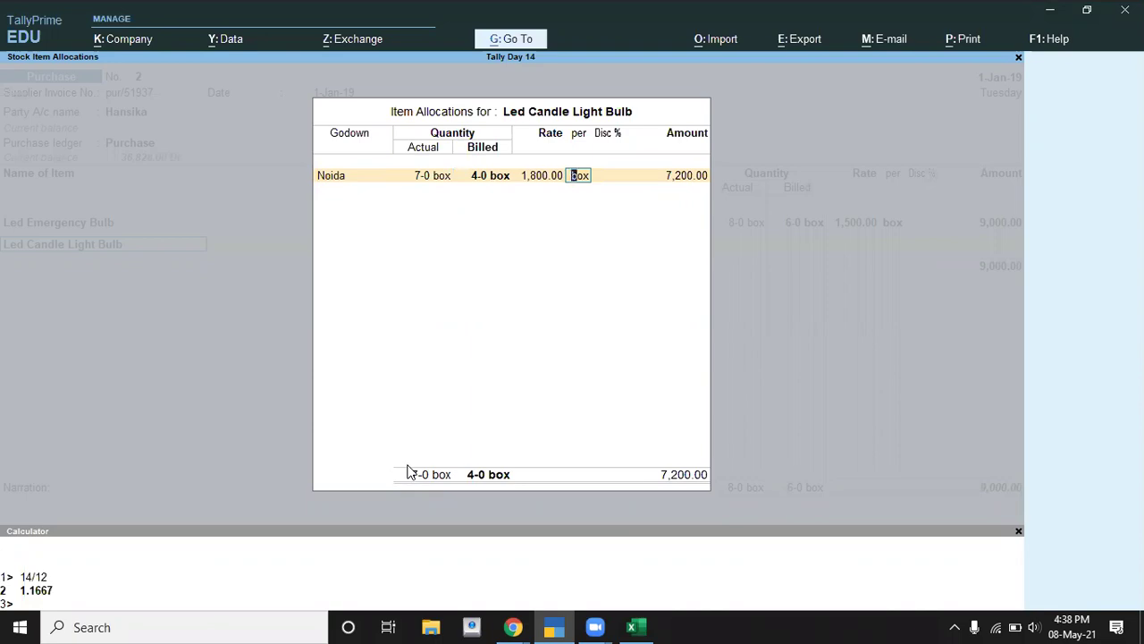
key(alt+Tab)
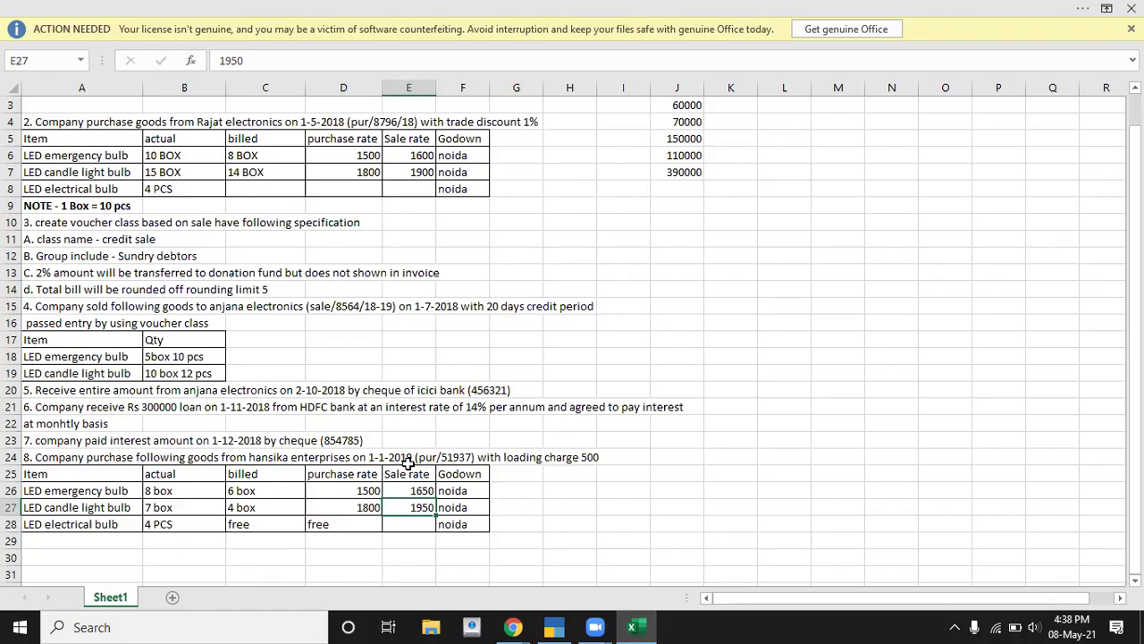
key(alt+Tab)
key(Return)
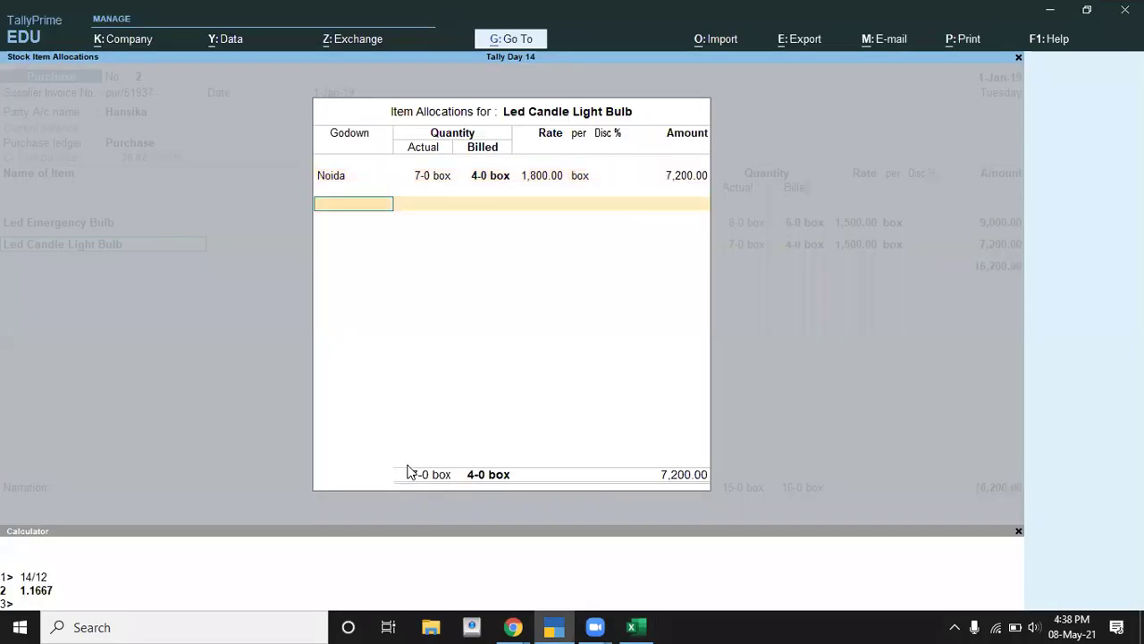
key(Return)
Give Led Candle Light Bulb a 1,950 selling rate effective 1-Jan-19
key(BackSpace)
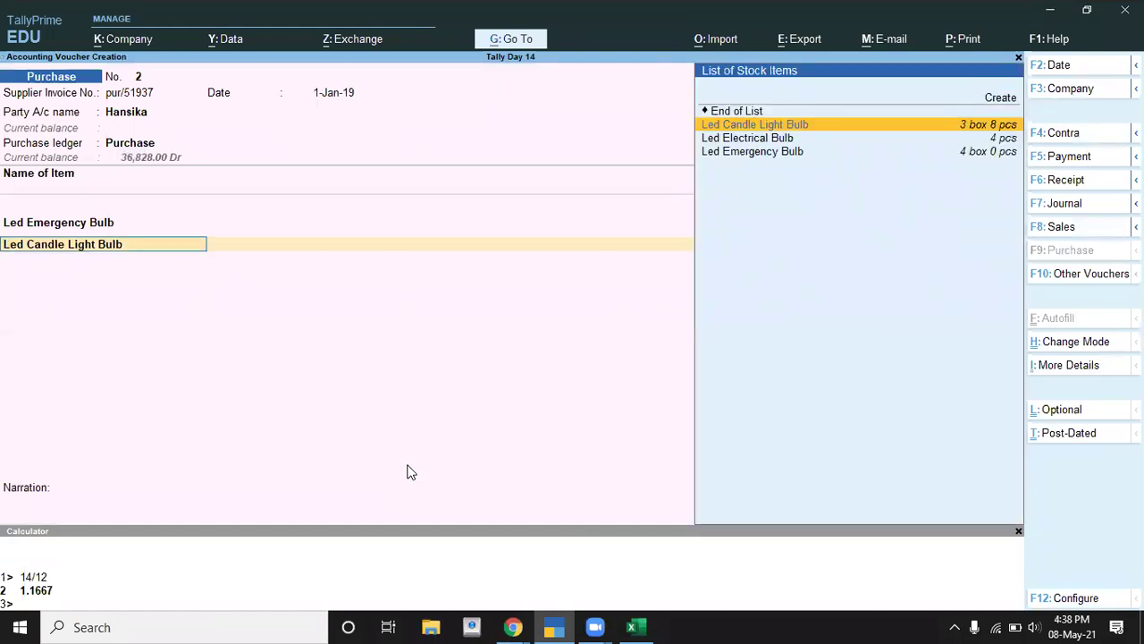
key(ctrl+Return)
key(Return)
key(Return)
key(Return)
key(Return)
key(y)
key(Return)
key(Return)
key(Return)
key(Return)
key(Return)
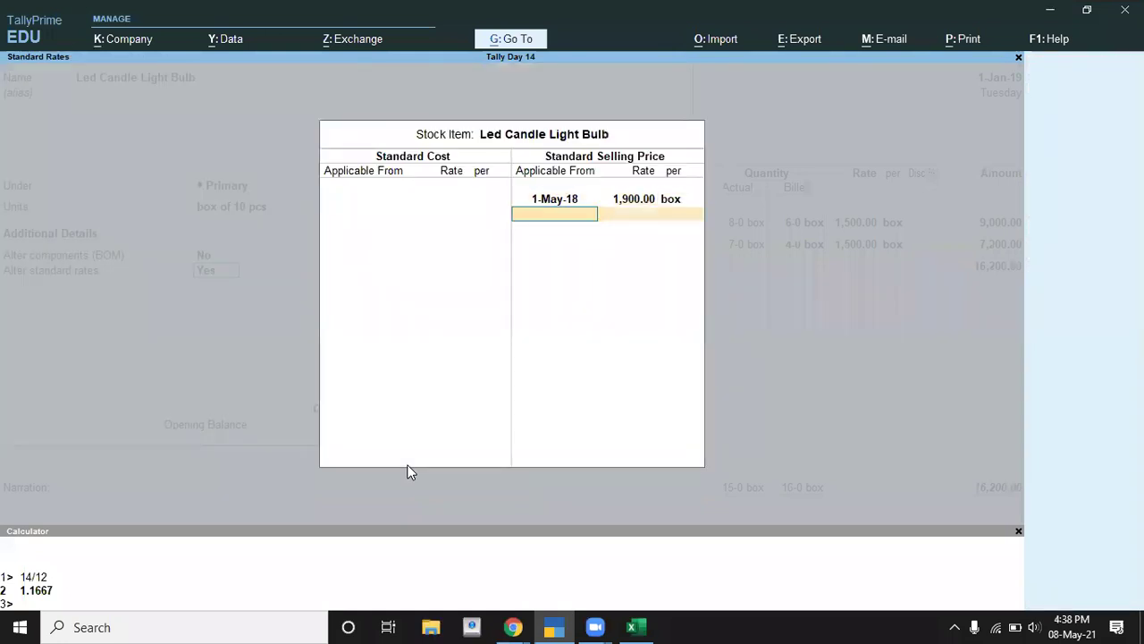
text(1-1)
key(Return)
key(alt+Tab)
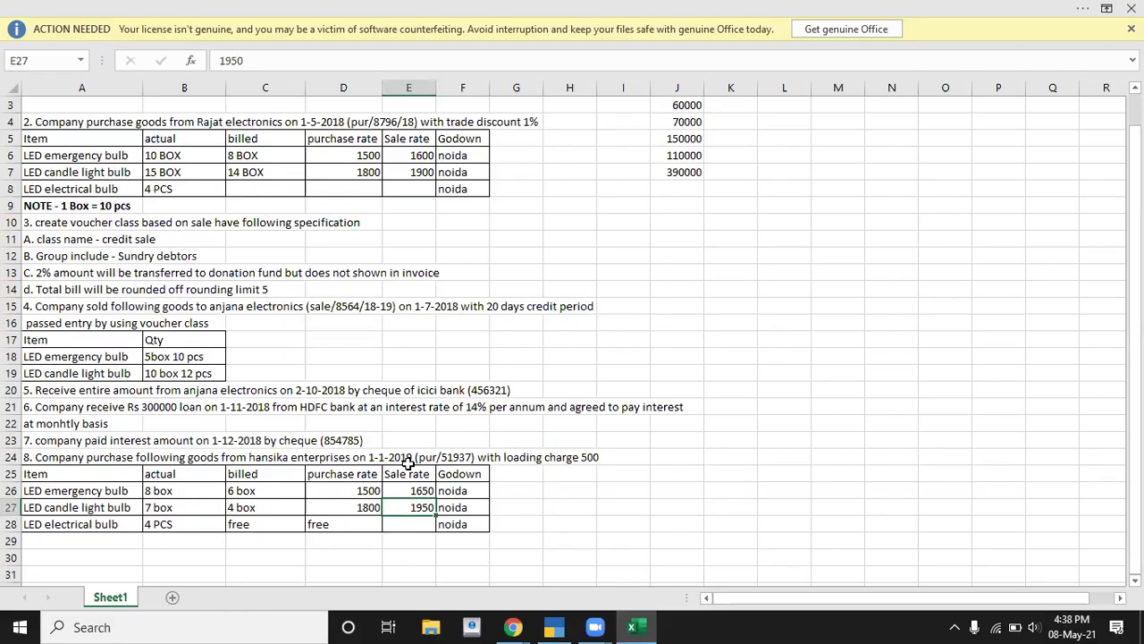
key(alt+Tab)
text(1950)
key(Return)
key(Return)
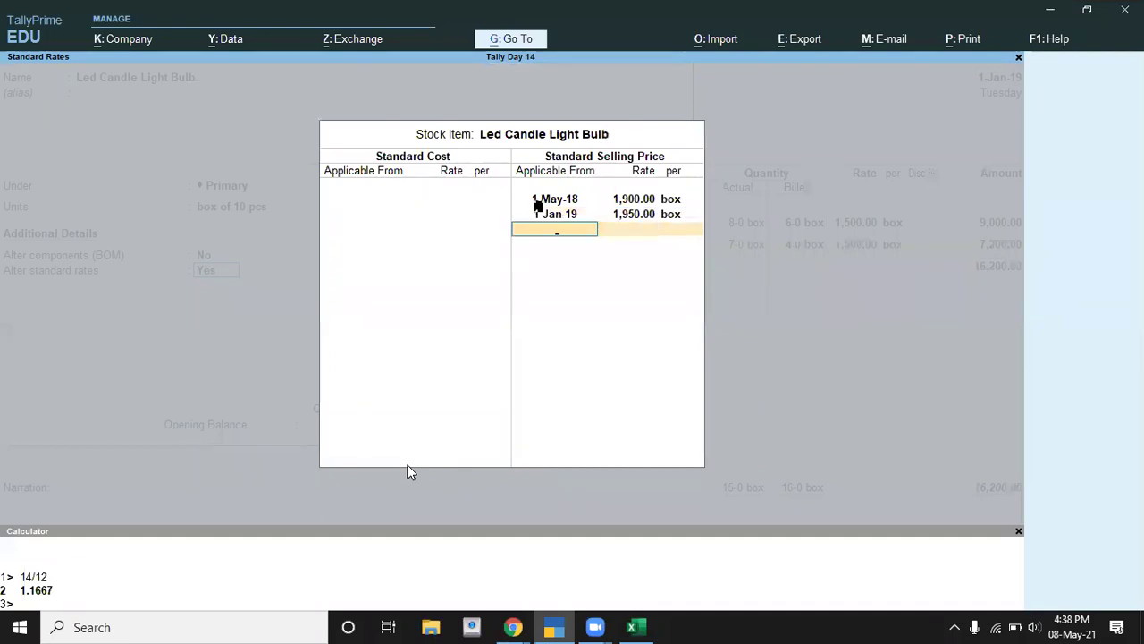
key(Return)
key(Return)
key(Return)
Save the item, accept its allocation, and check the electrical bulb row in Excel
key(Return)
key(Return)
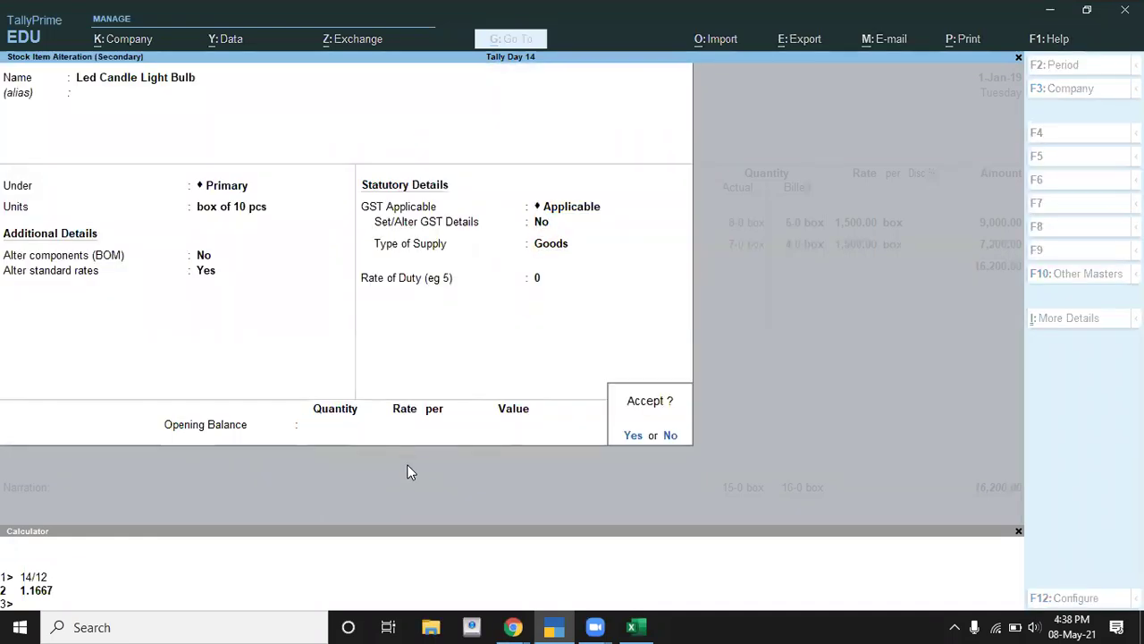
key(Return)
key(Return)
key(Return)
key(Return)
key(Return)
key(Return)
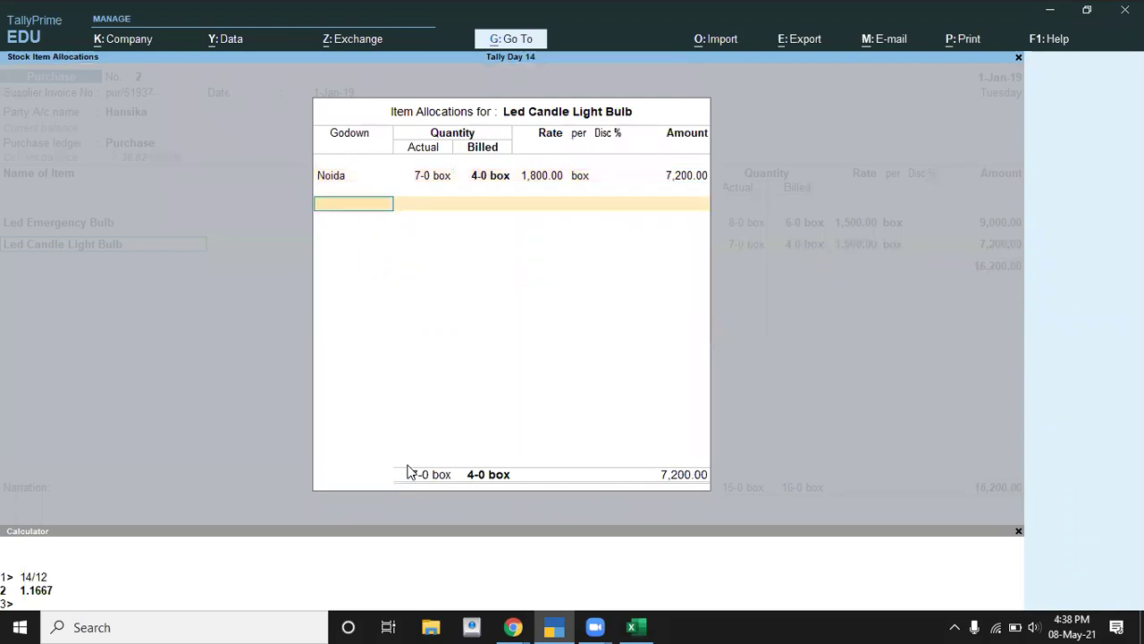
key(Return)
key(Return)
key(alt+Tab)
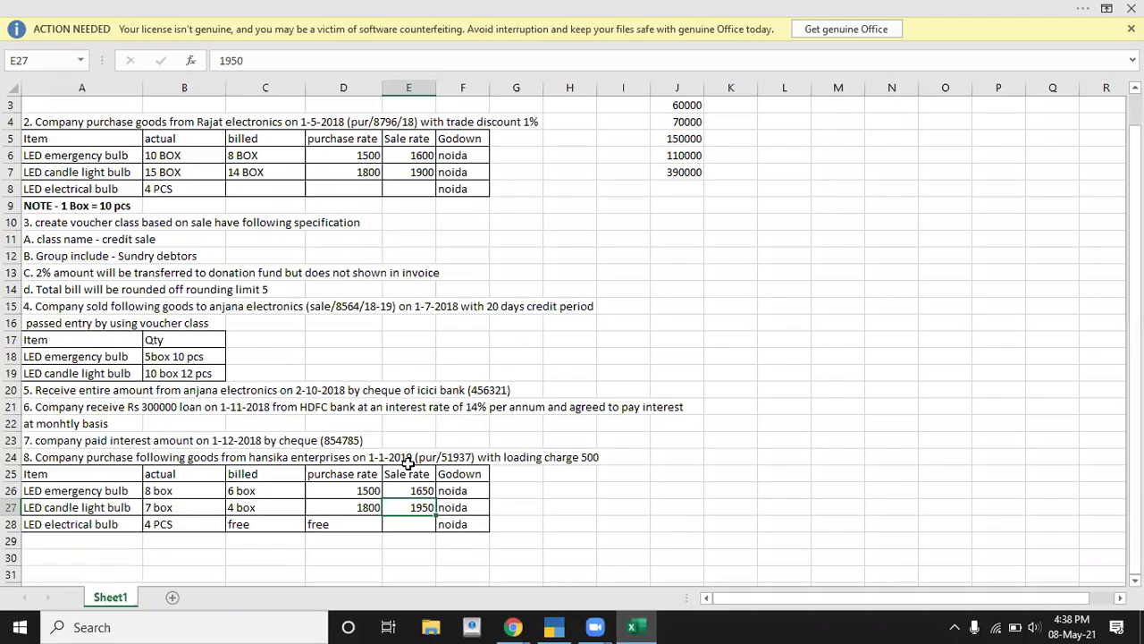
key(Down)
key(alt+Tab)
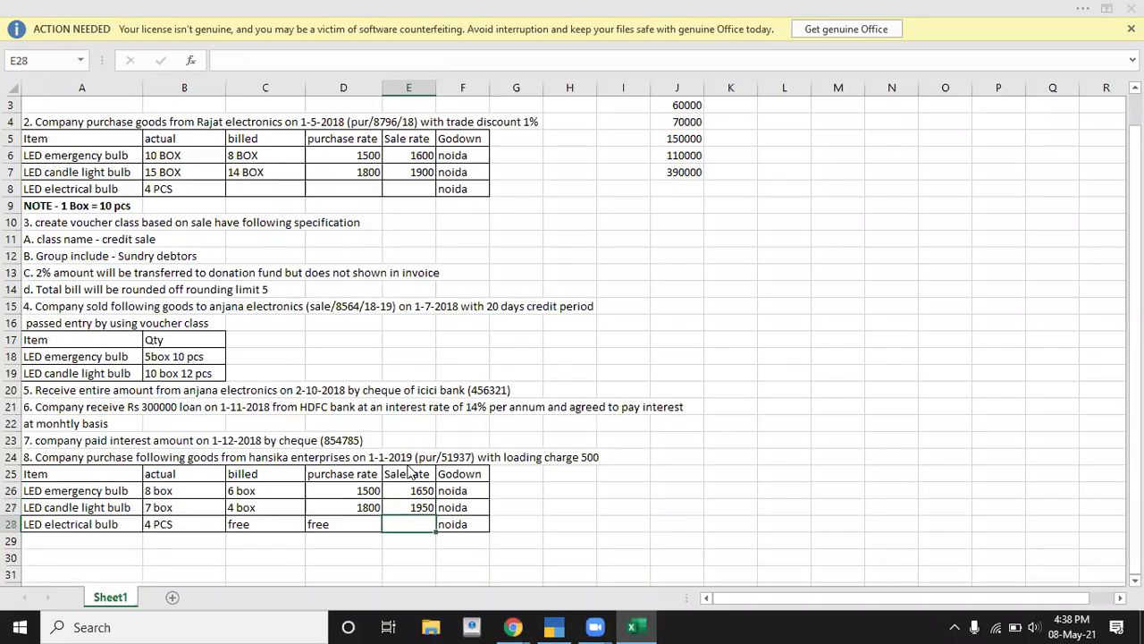
Add Led Electrical Bulb from Noida as 4 pcs actual, with no billed quantity, rate or amount
key(Down)
key(Down)
key(Return)
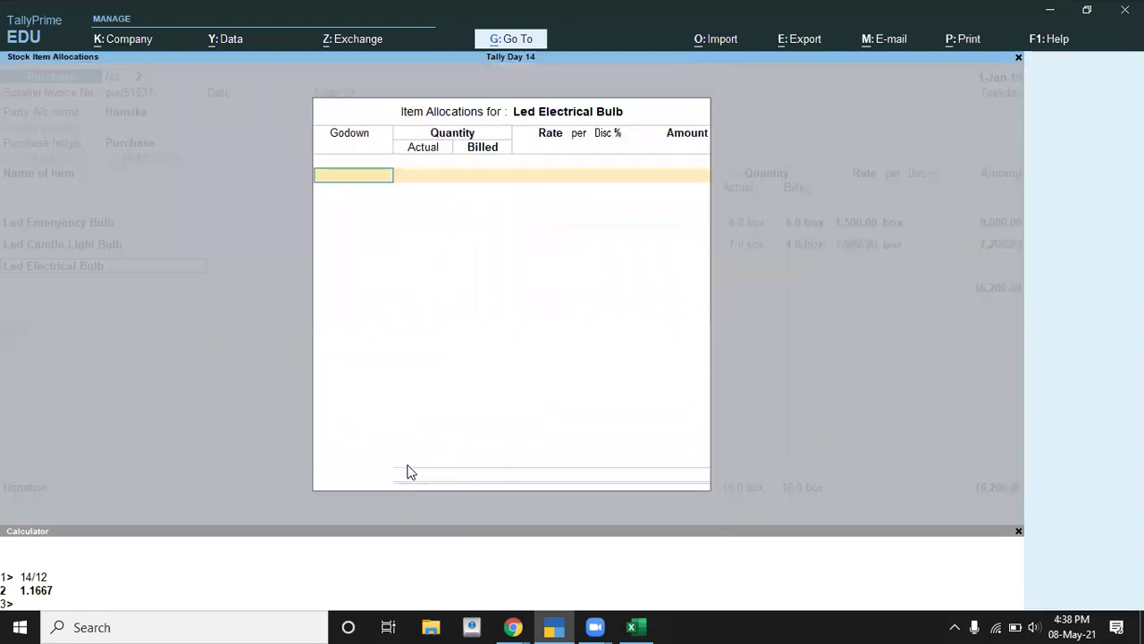
key(Down)
key(Down)
key(Return)
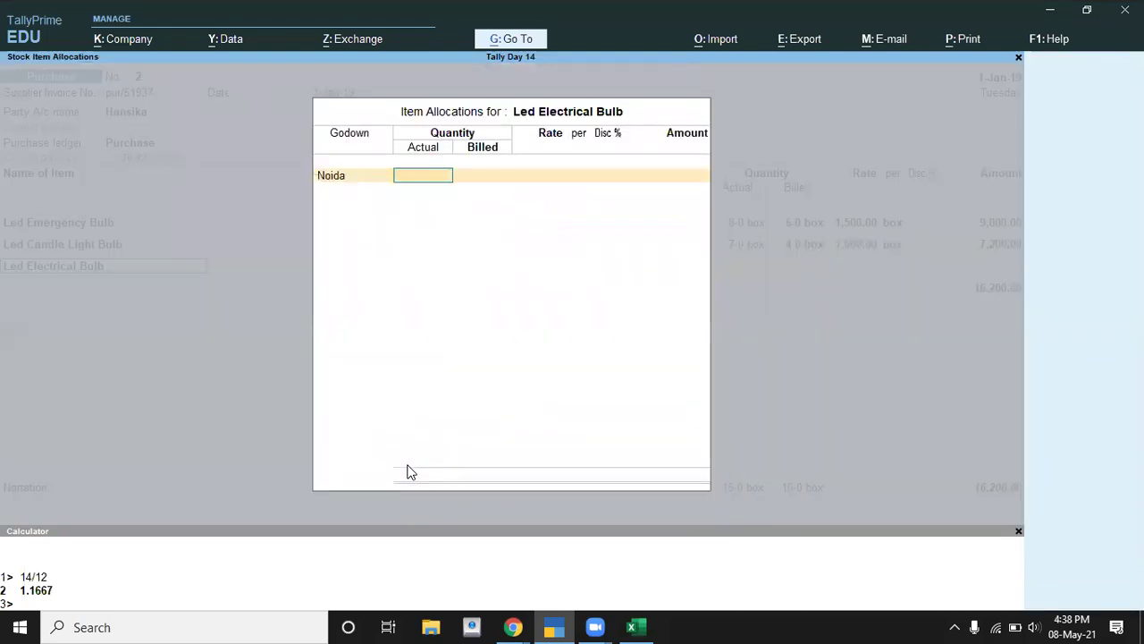
key(alt+Tab)
key(alt+Tab)
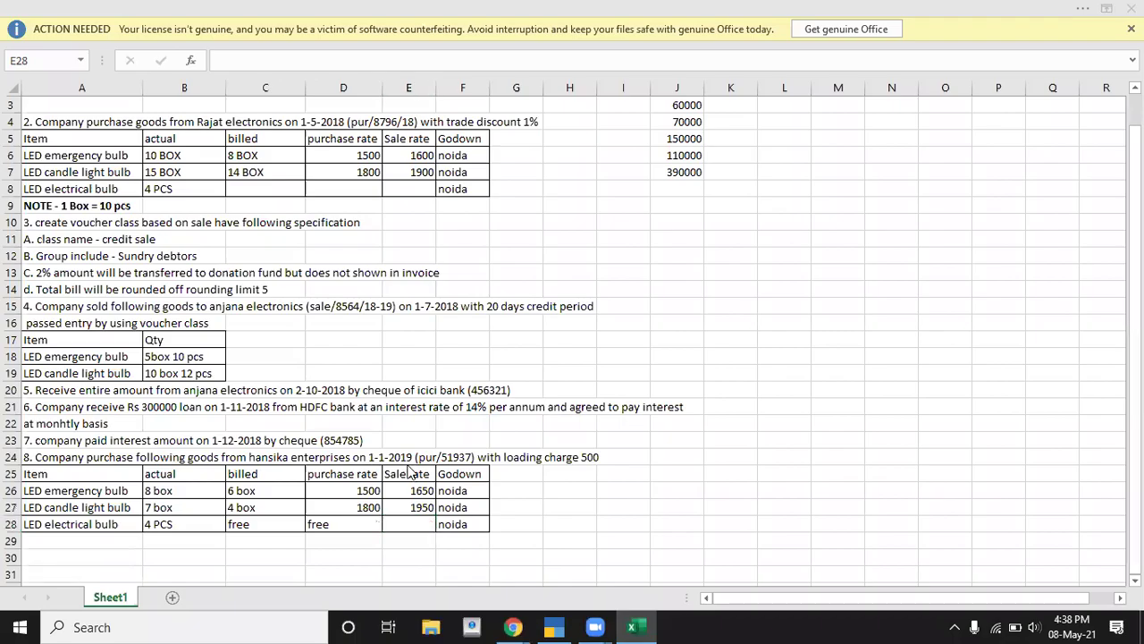
text(4)
key(Return)
key(BackSpace)
key(Return)
key(Return)
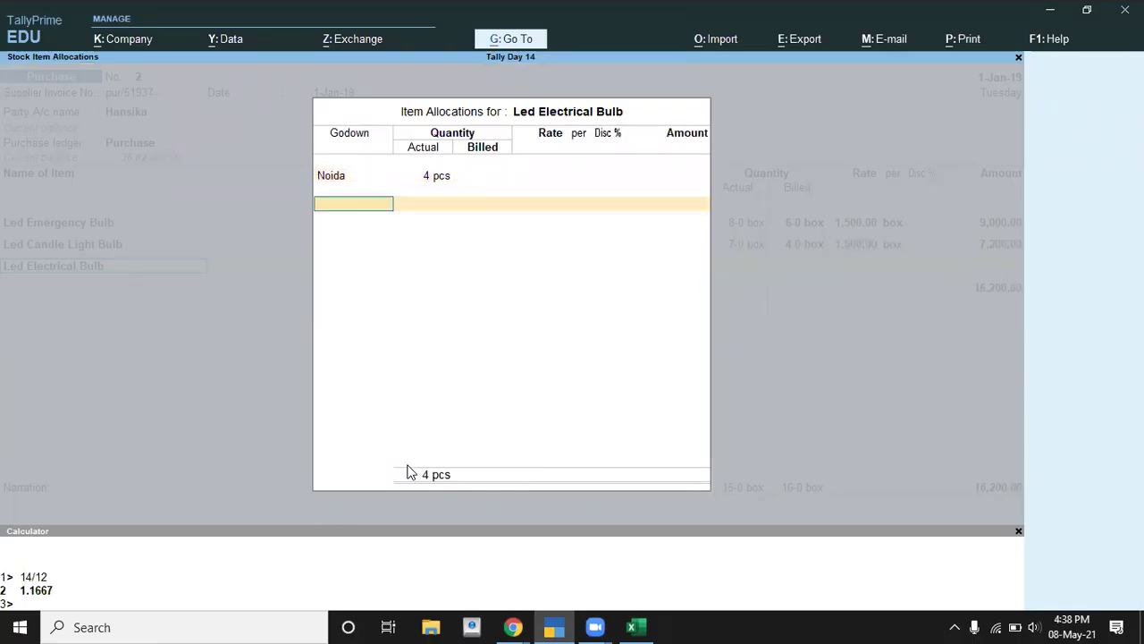
key(Return)
key(Return)
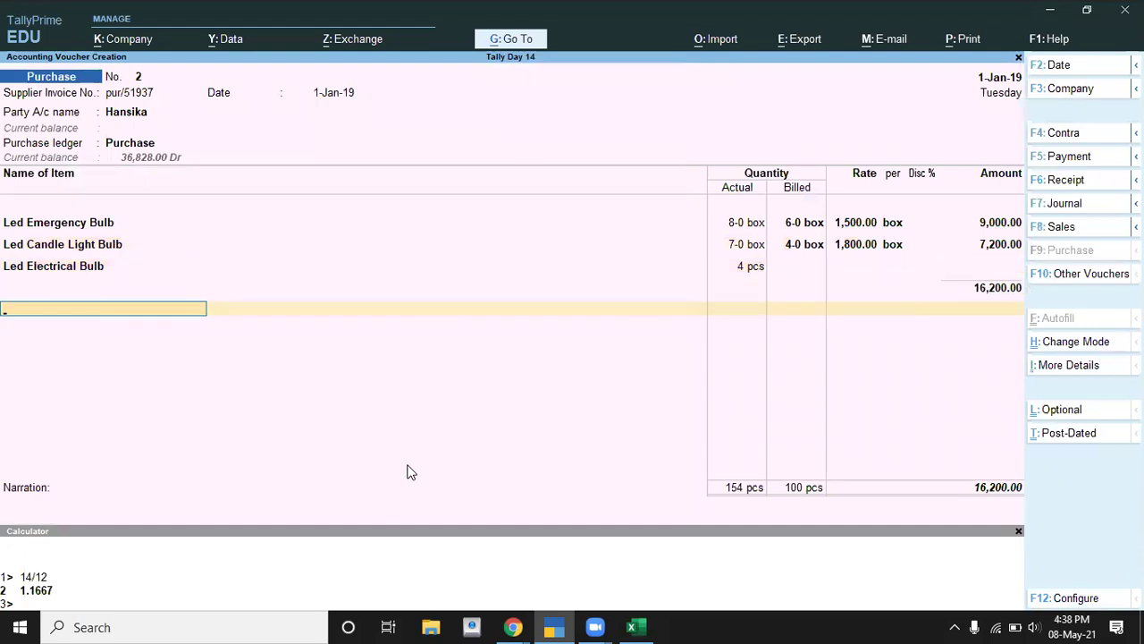
key(alt+Tab)
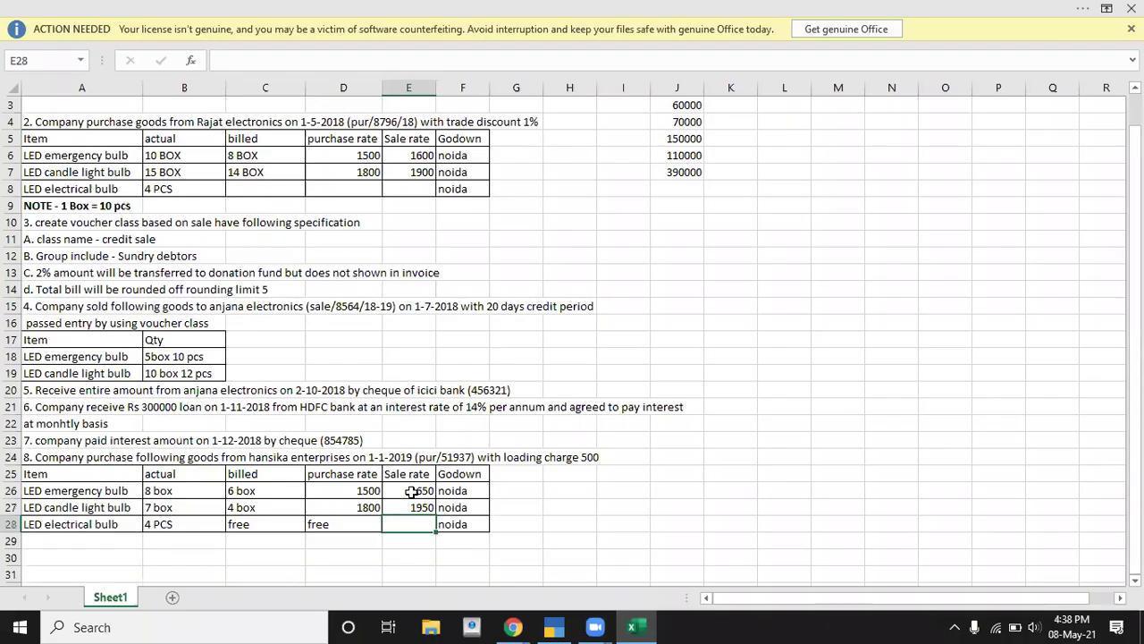
key(alt+Tab)
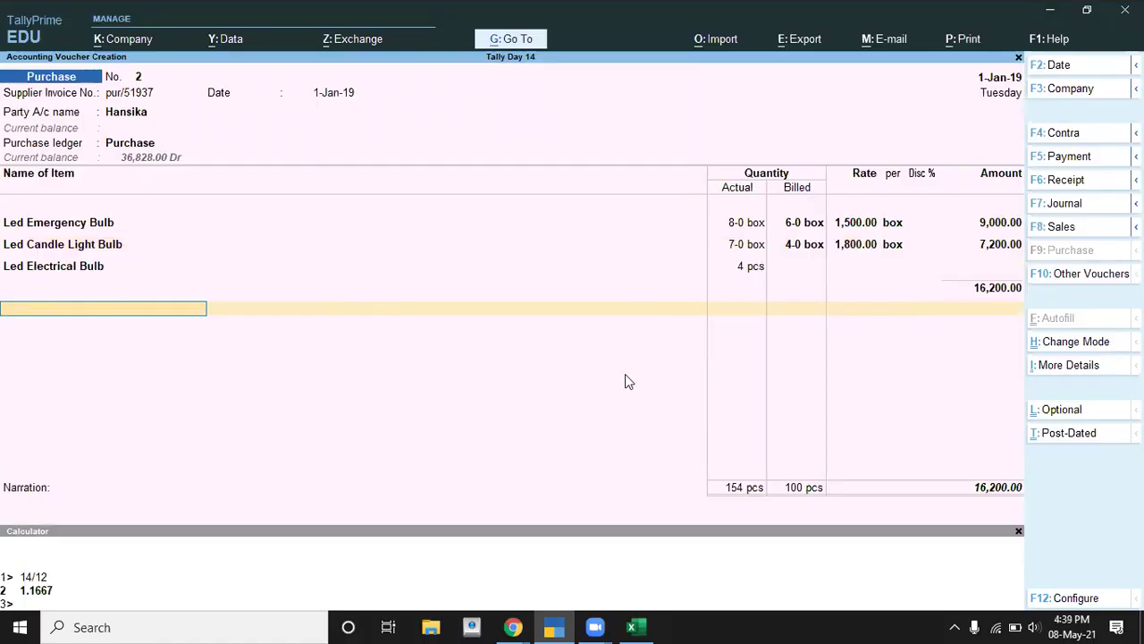
Create ledger 'Loading Charge' under Direct Expenses, type Not Applicable, supply Services
key(alt)
key(alt+c)
text(Loading Charge)
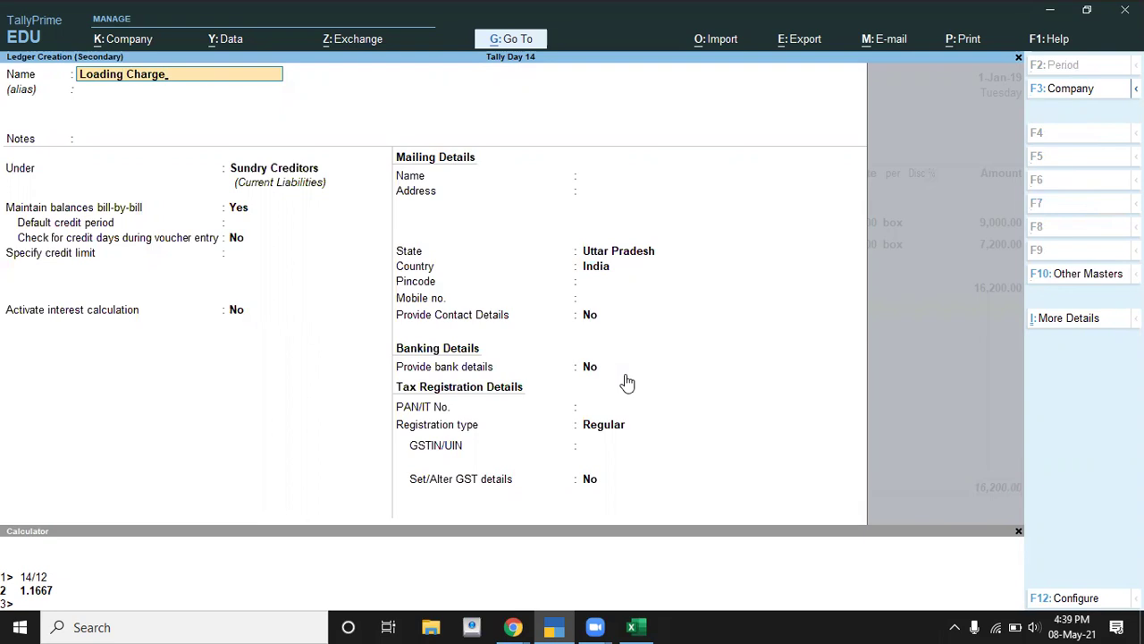
key(Return)
key(Return)
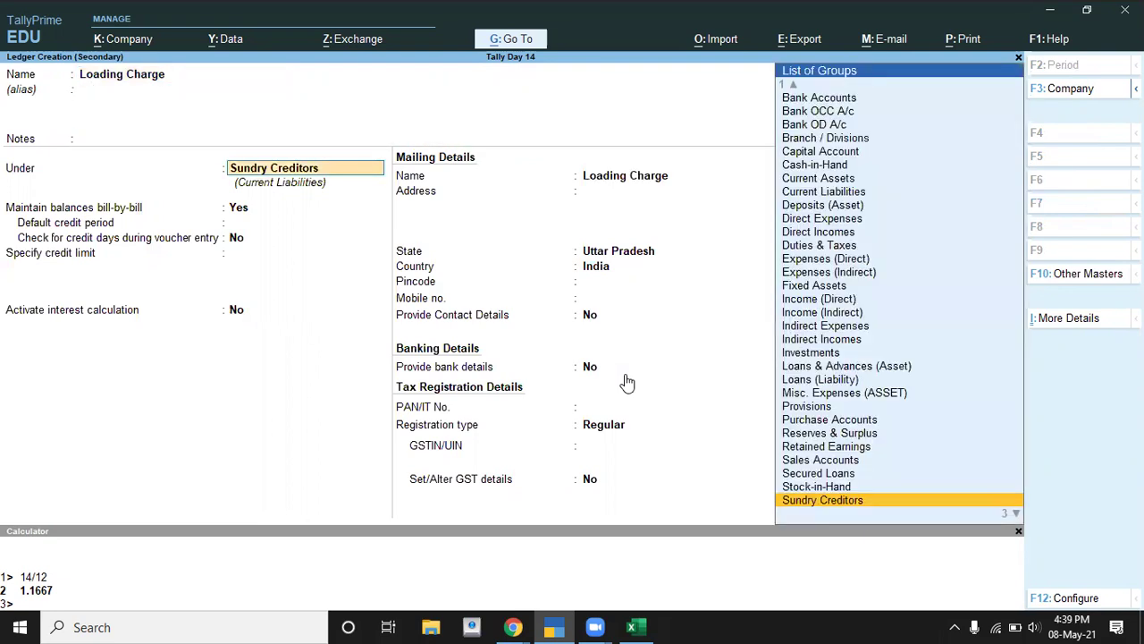
text(D)
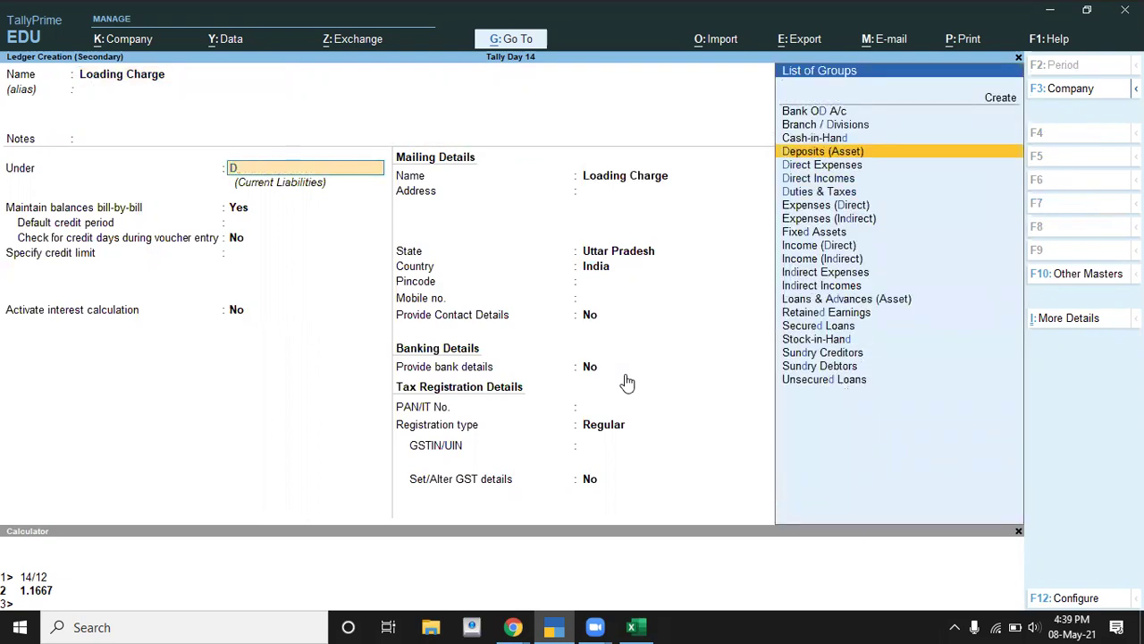
key(Down)
key(Return)
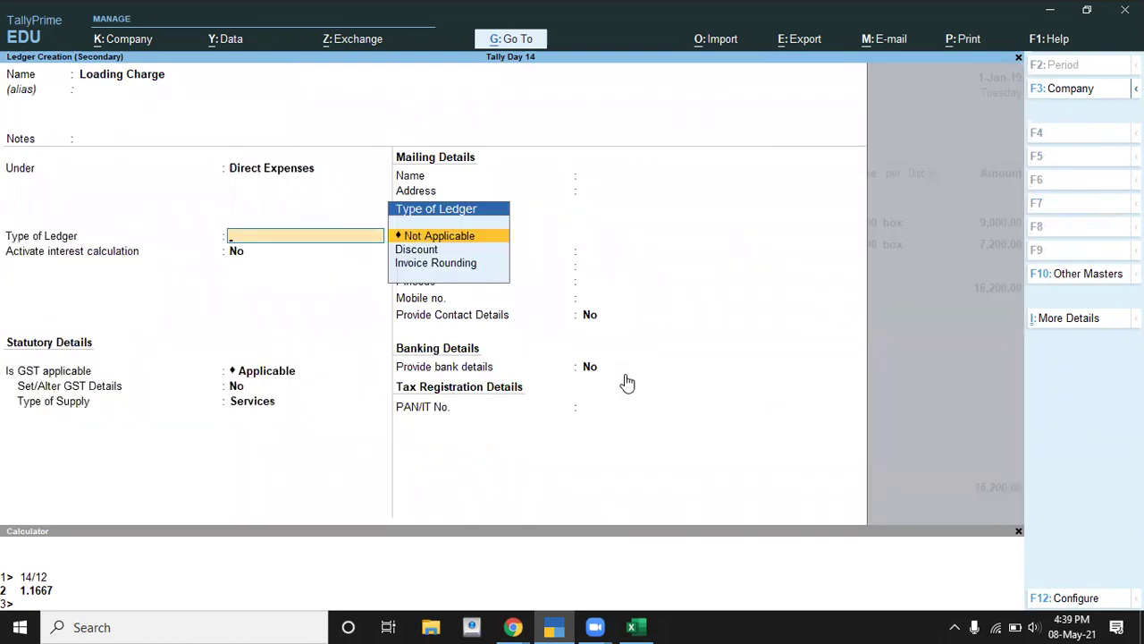
key(Return)
key(Return)
key(Return)
key(Return)
key(Return)
key(Return)
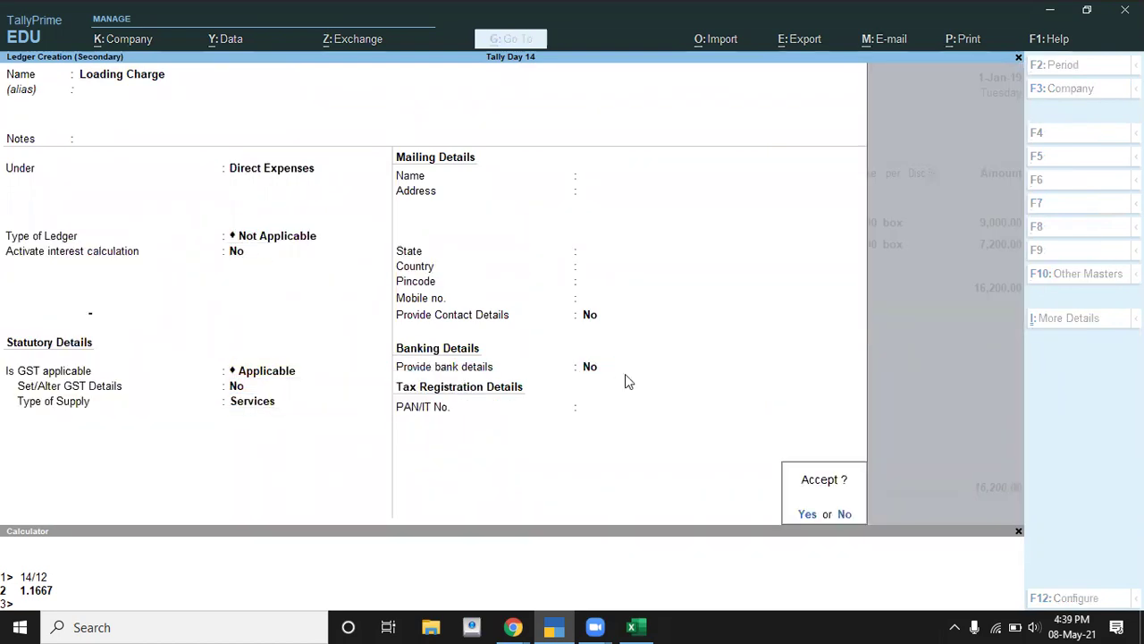
key(Return)
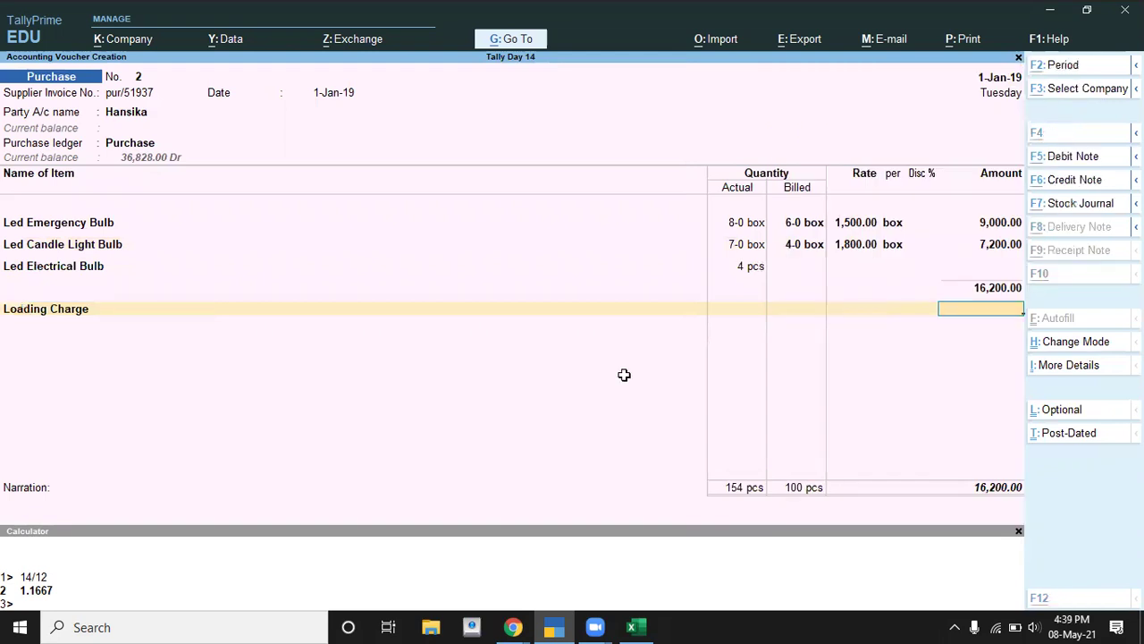
key(alt+Tab)
key(alt+Tab)
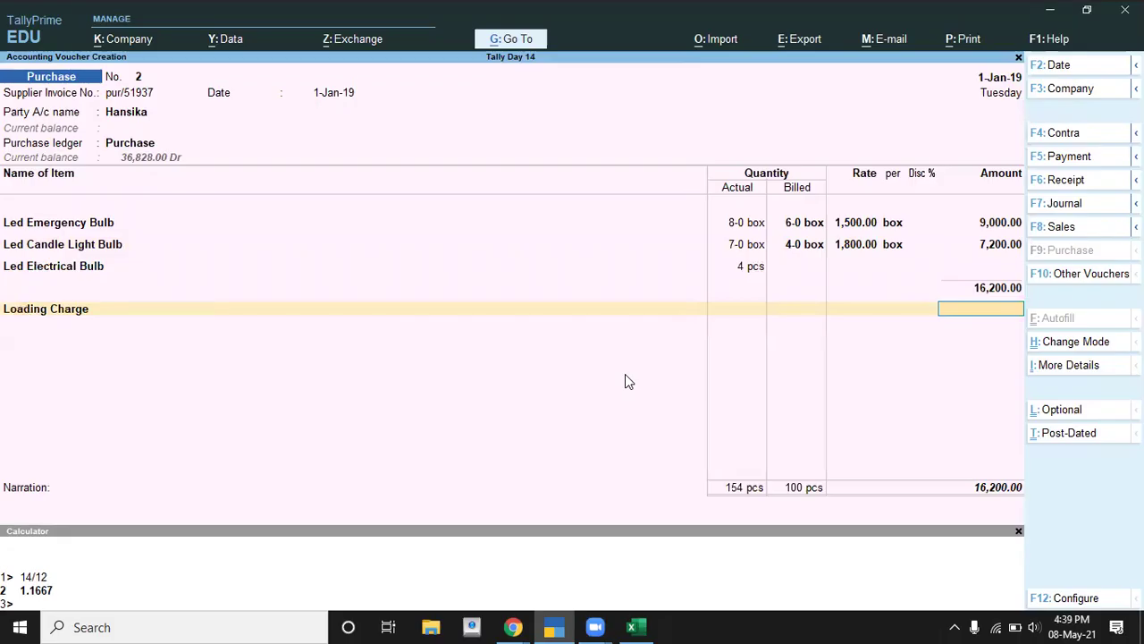
Enter a 500 loading charge and record new bill reference pur/51937 for 16,700 Cr
text(500)
key(Return)
key(Return)
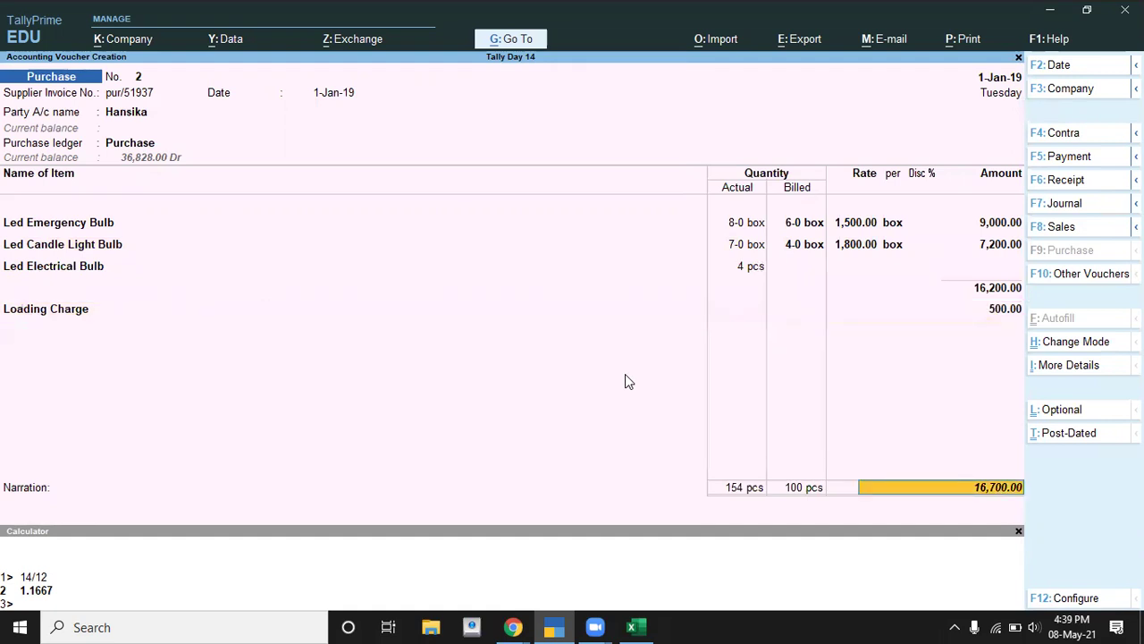
key(Return)
key(Return)
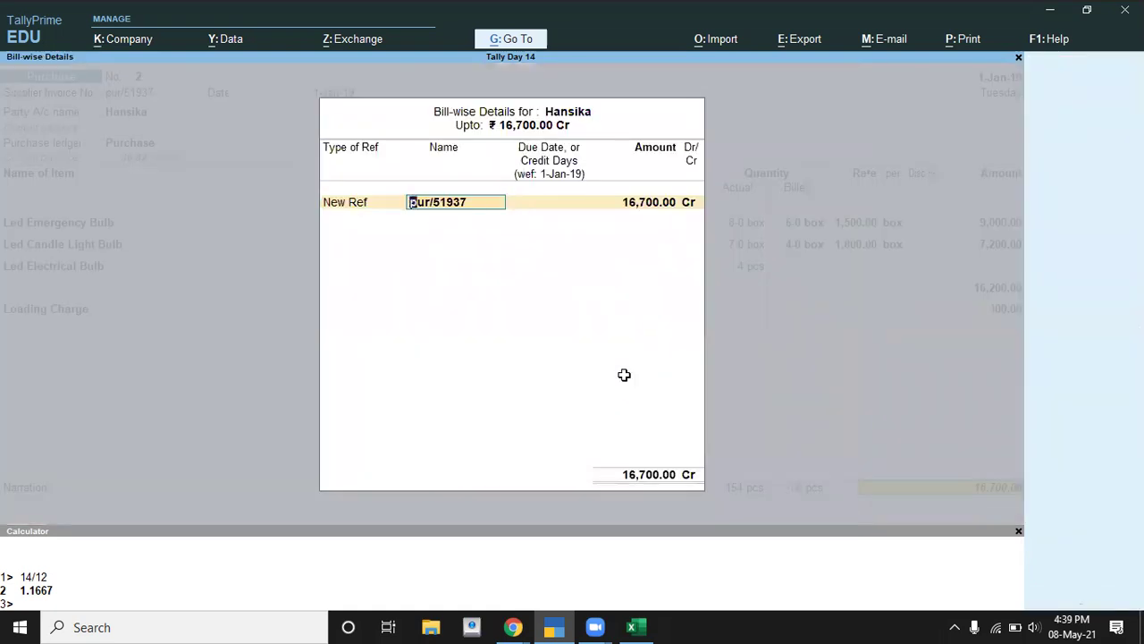
key(alt+Tab)
key(alt+Tab)
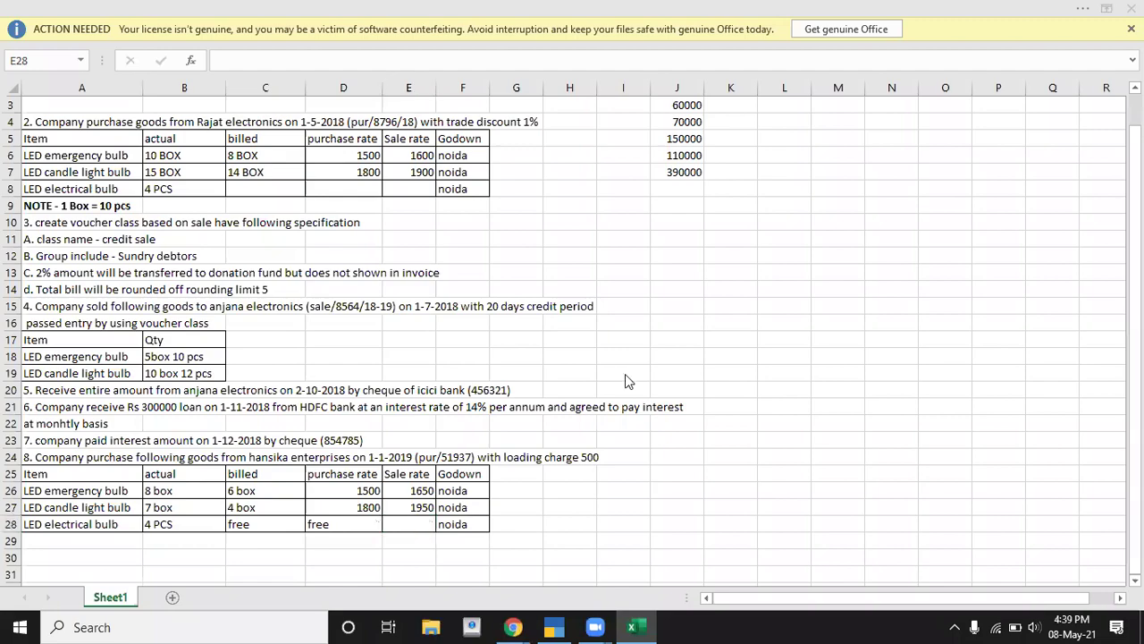
key(Return)
key(Return)
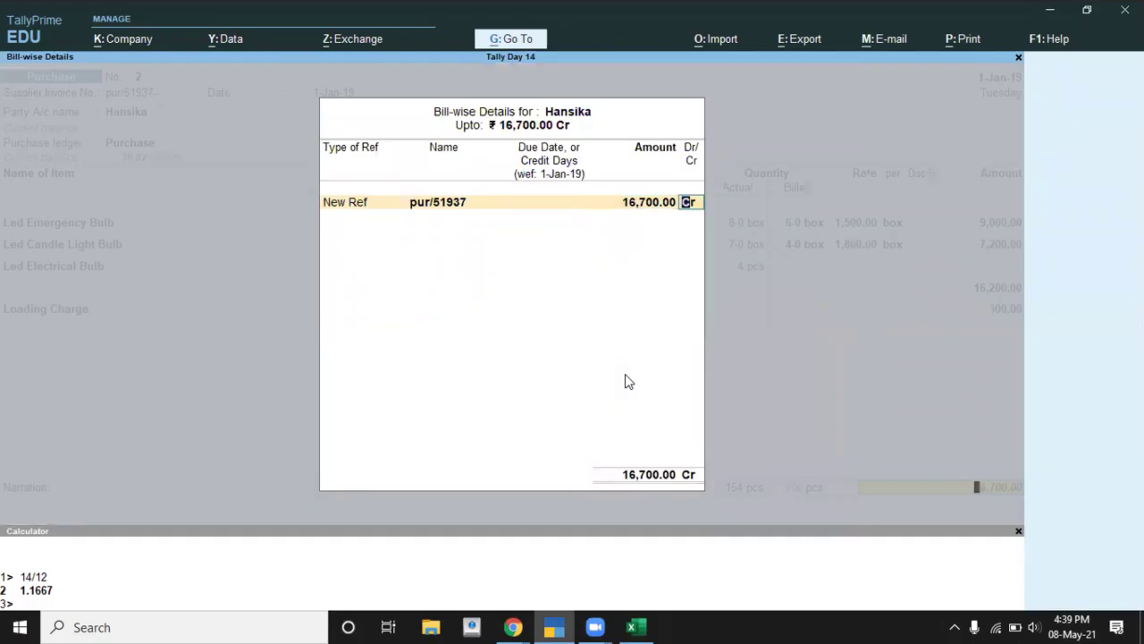
key(Return)
key(Return)
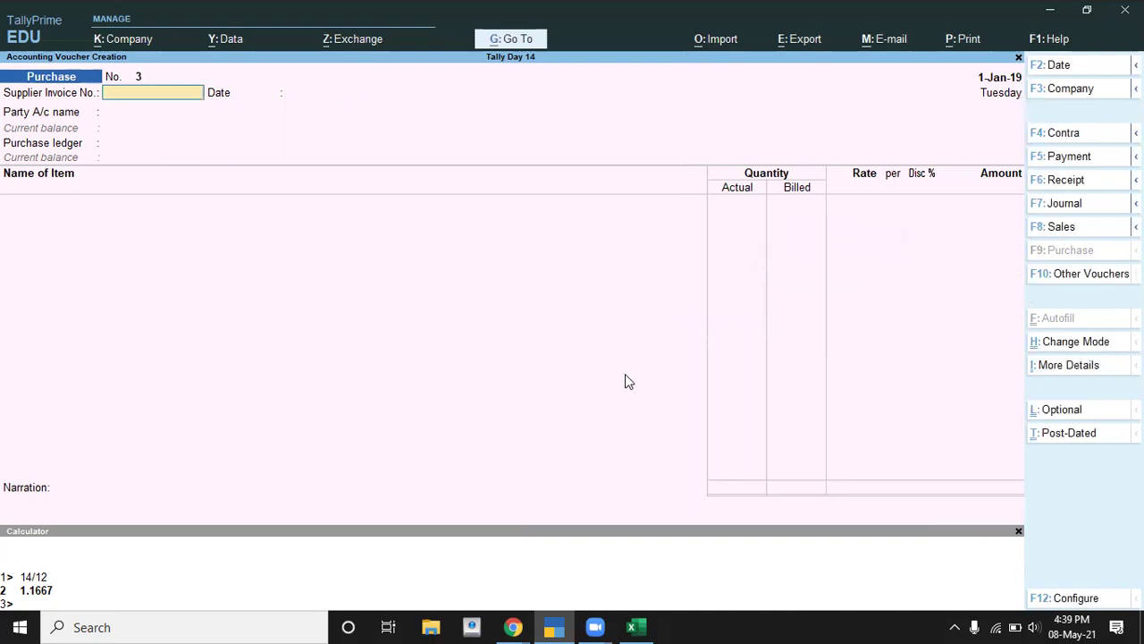
Open the Balance Sheet as at 1-Jan-19 in detailed view, balancing at 12,40,947.07
key(Escape)
key(Escape)
key(Escape)
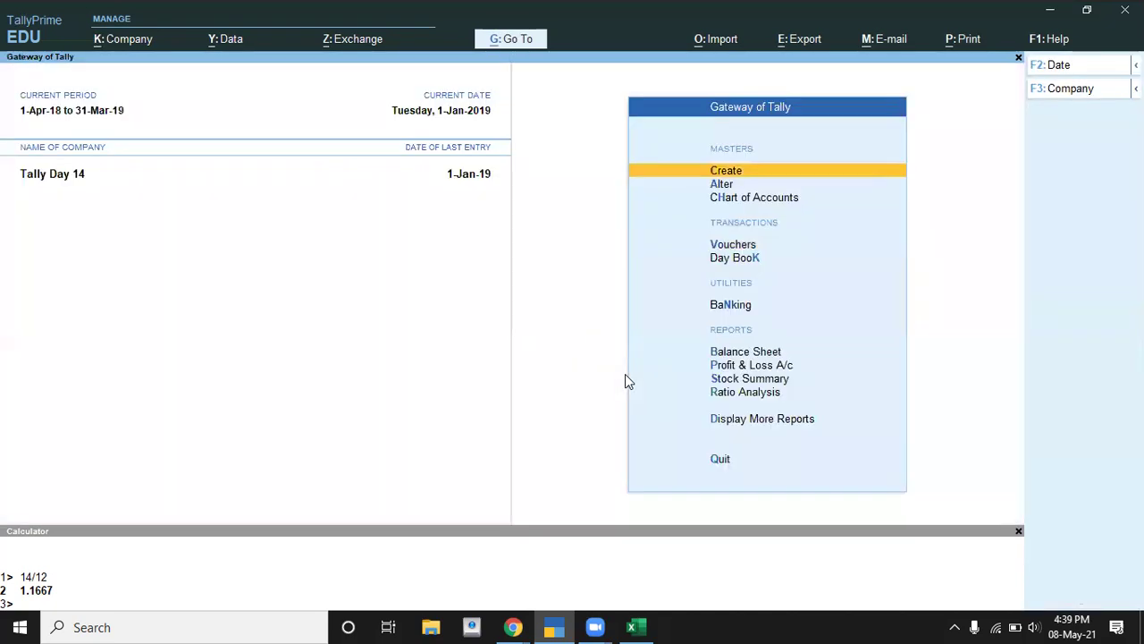
key(b)
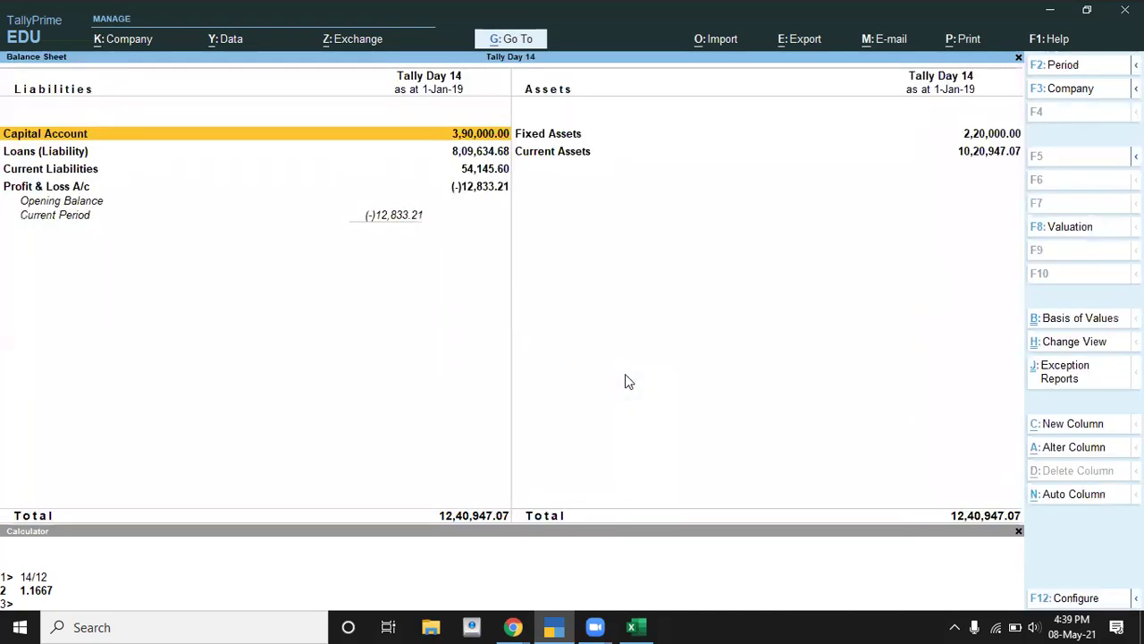
key(alt+F5)
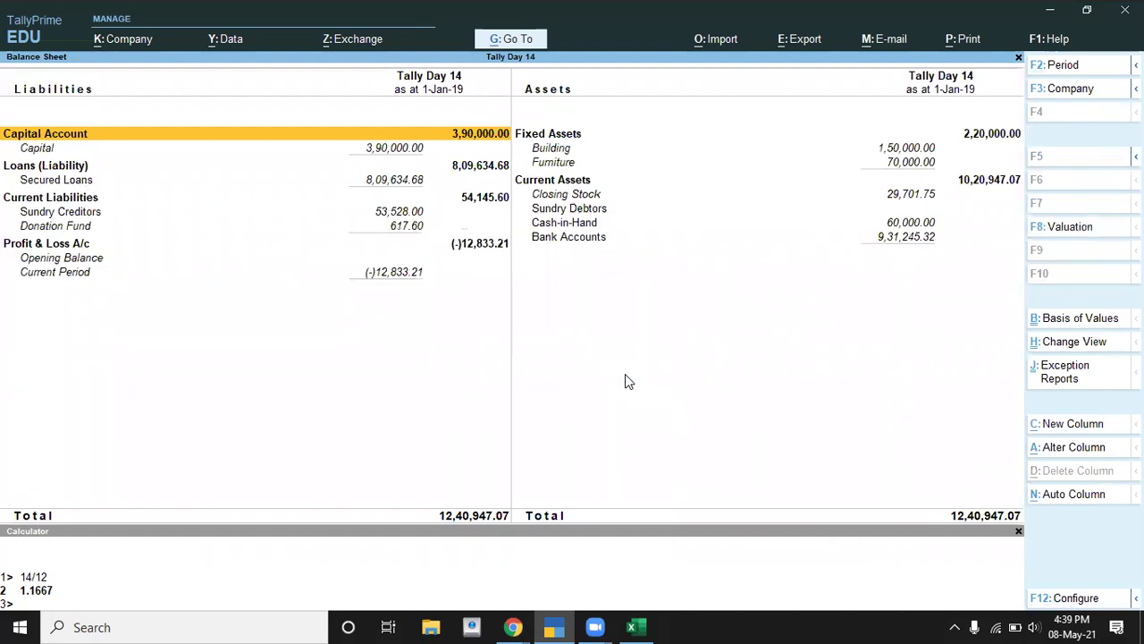